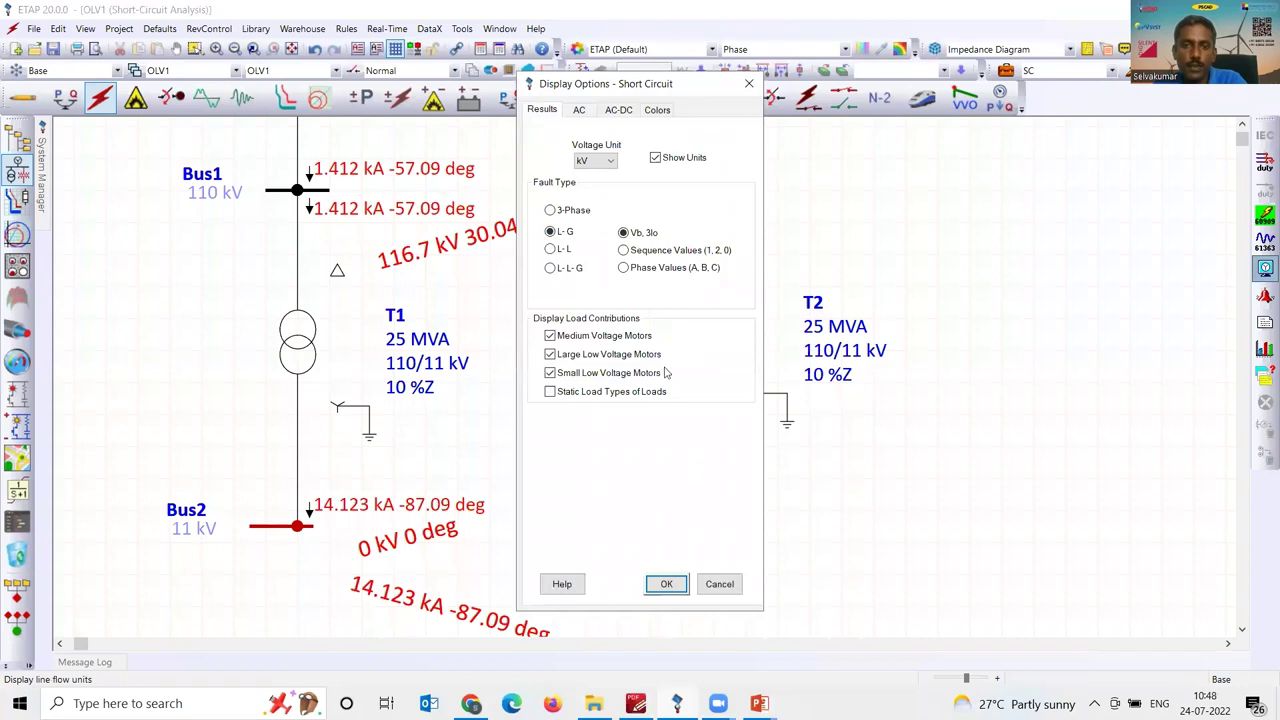
- Apply the L-G fault results to the one-line diagram and switch the displayed fault type to 3-Phase
click(664, 584)
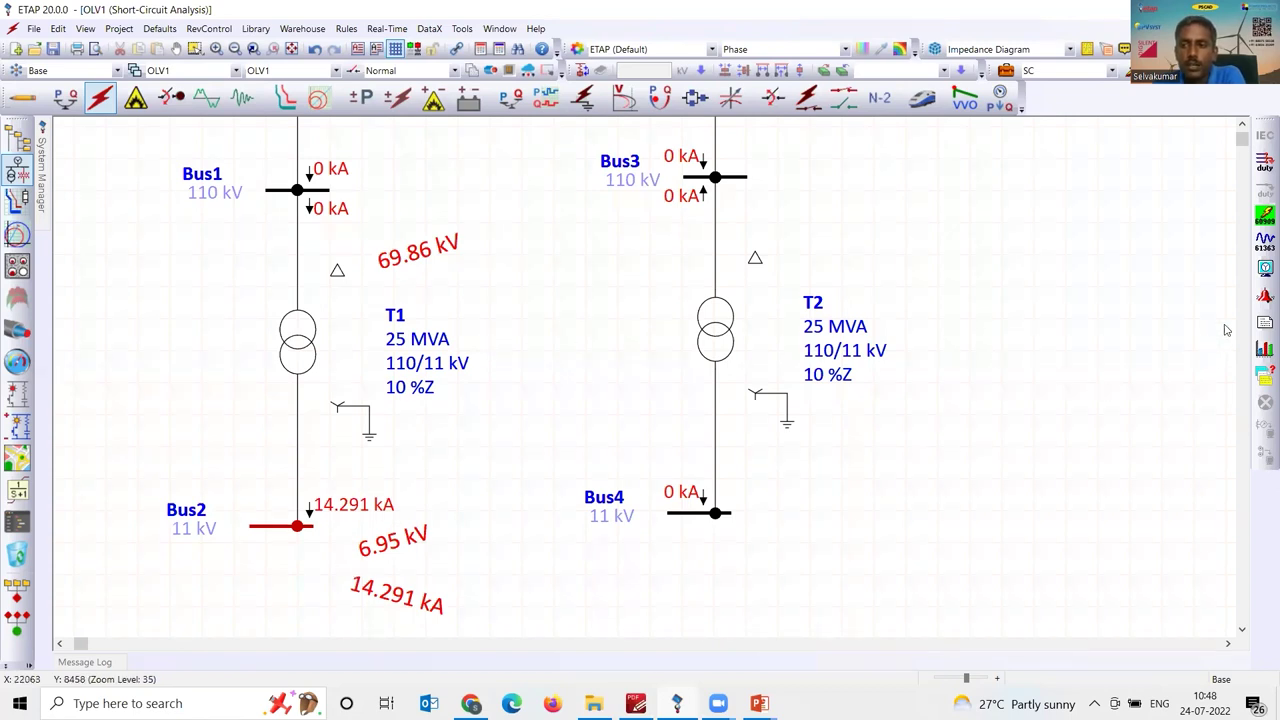
click(1265, 268)
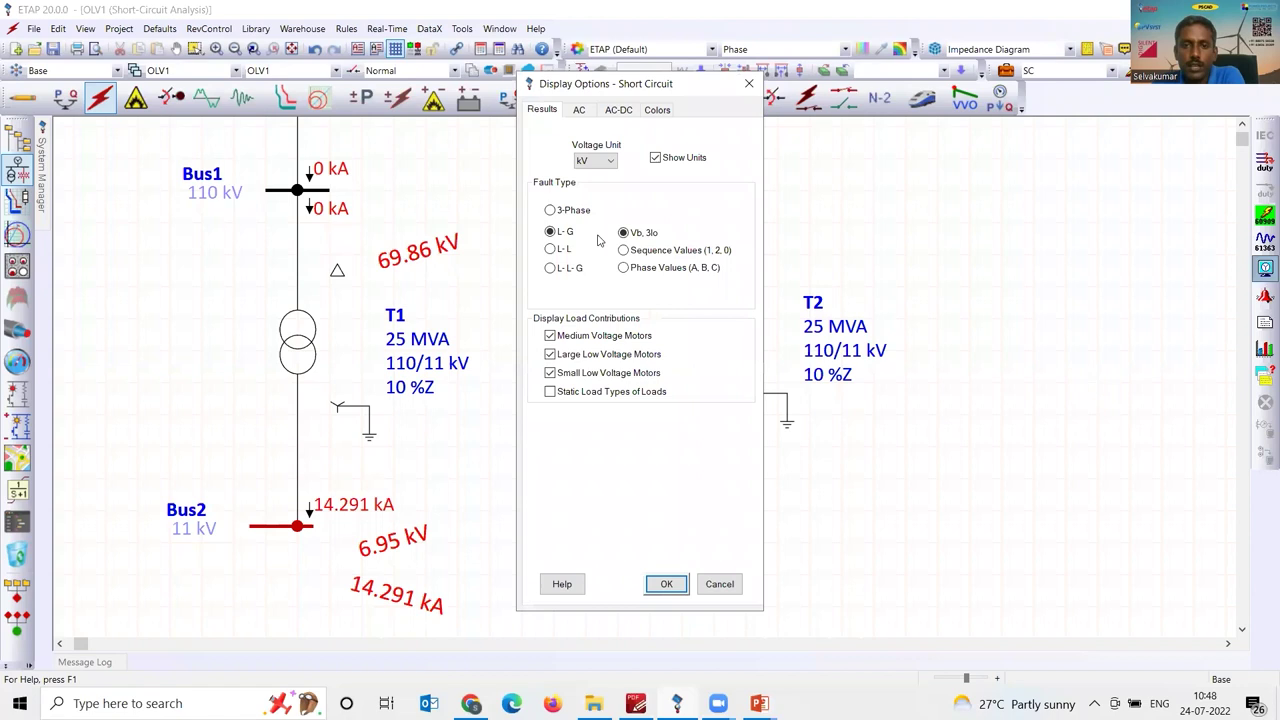
click(550, 210)
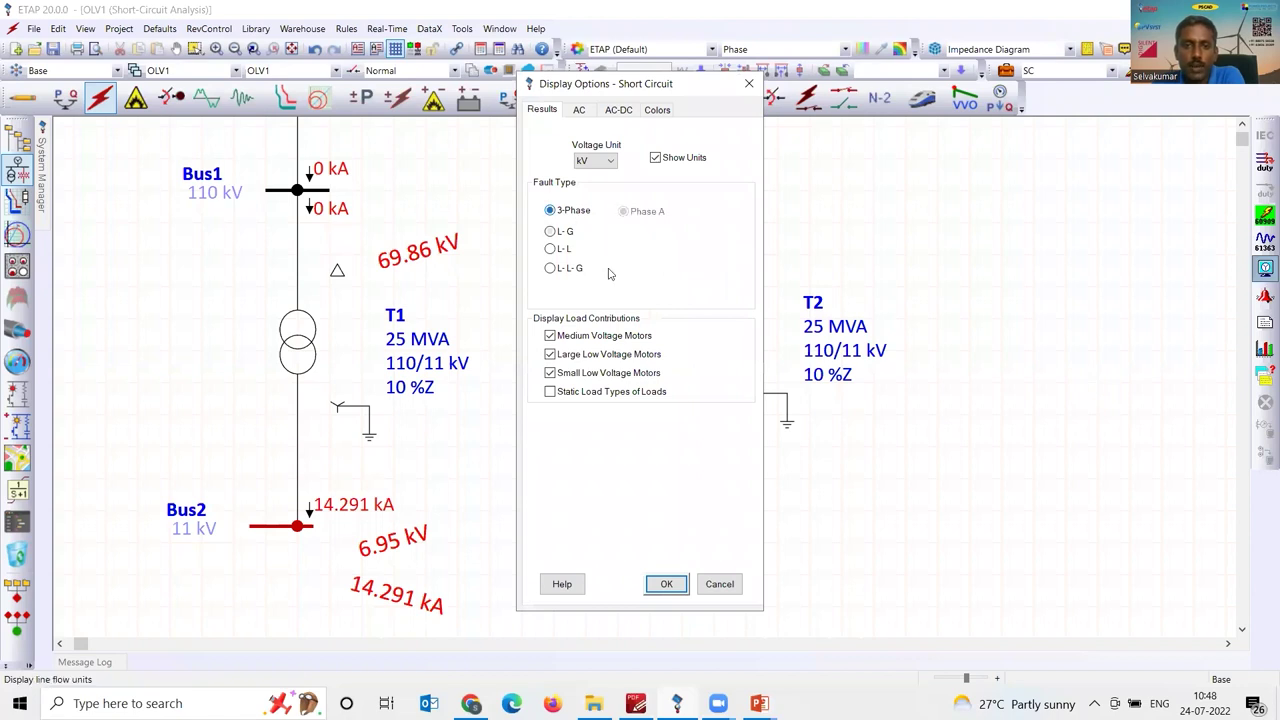
click(664, 586)
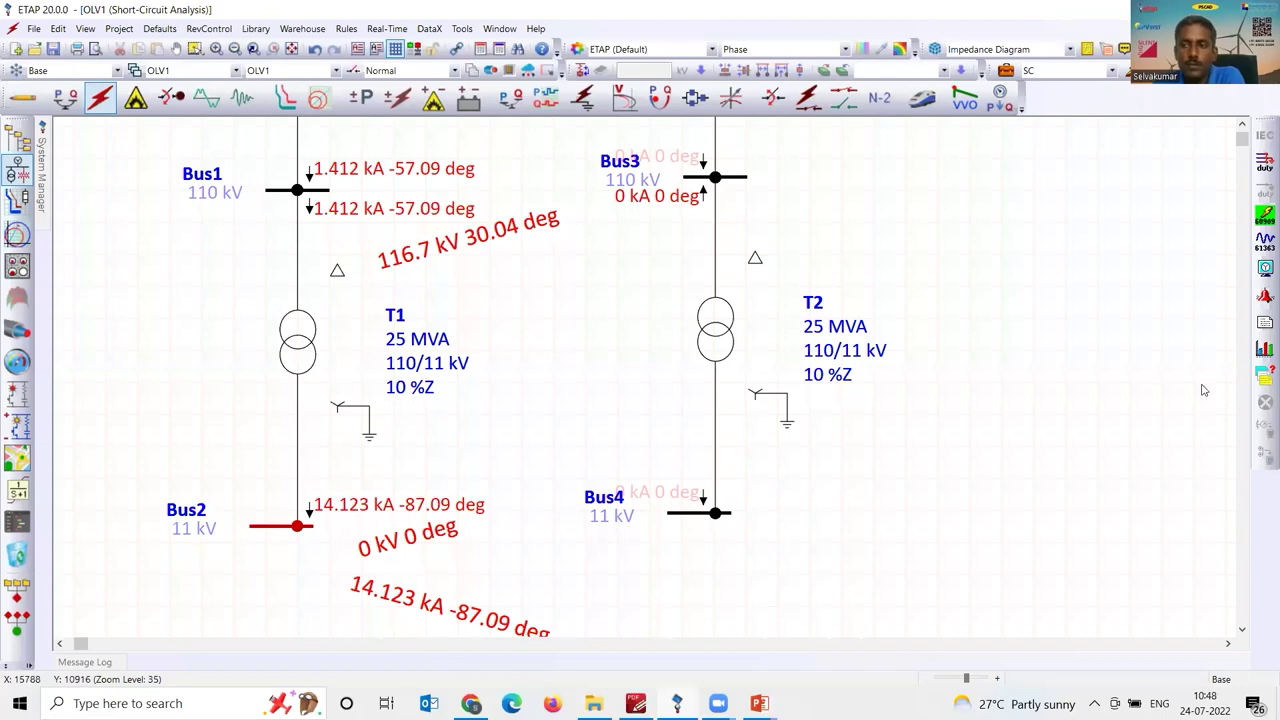
- Return the short-circuit result display to the L-G fault type with Vb, 3Io values
click(1265, 267)
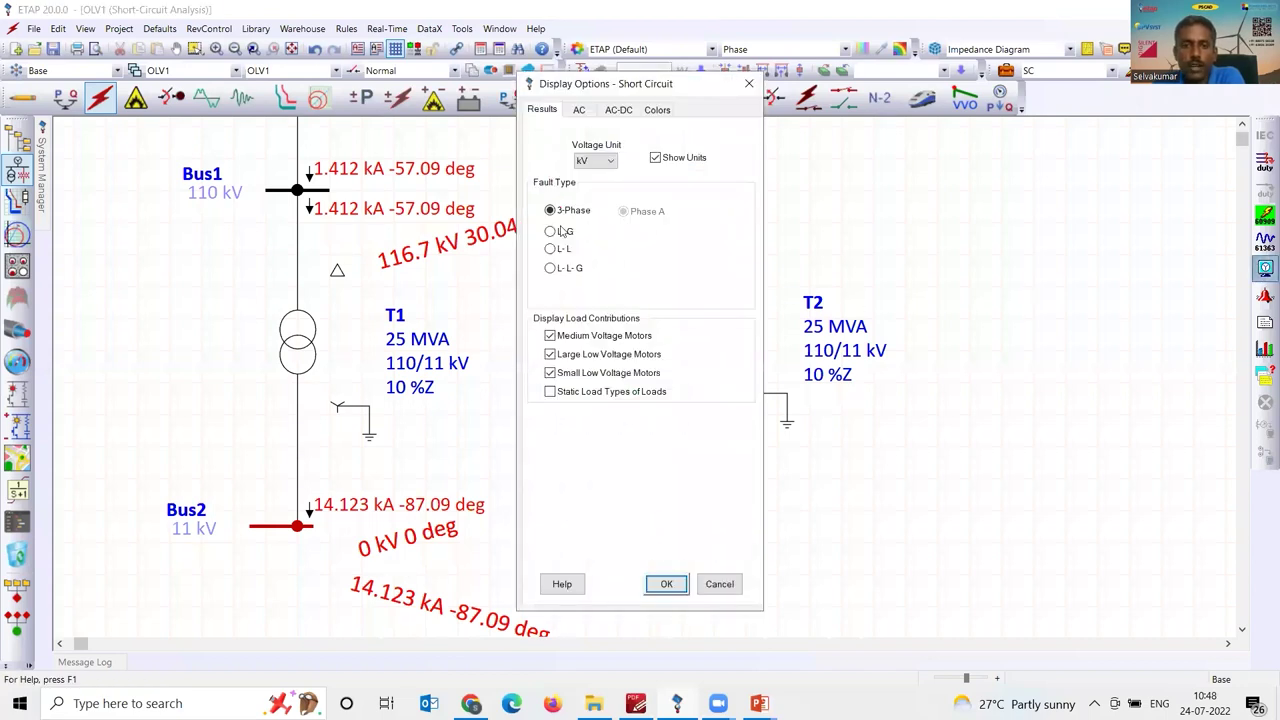
click(562, 232)
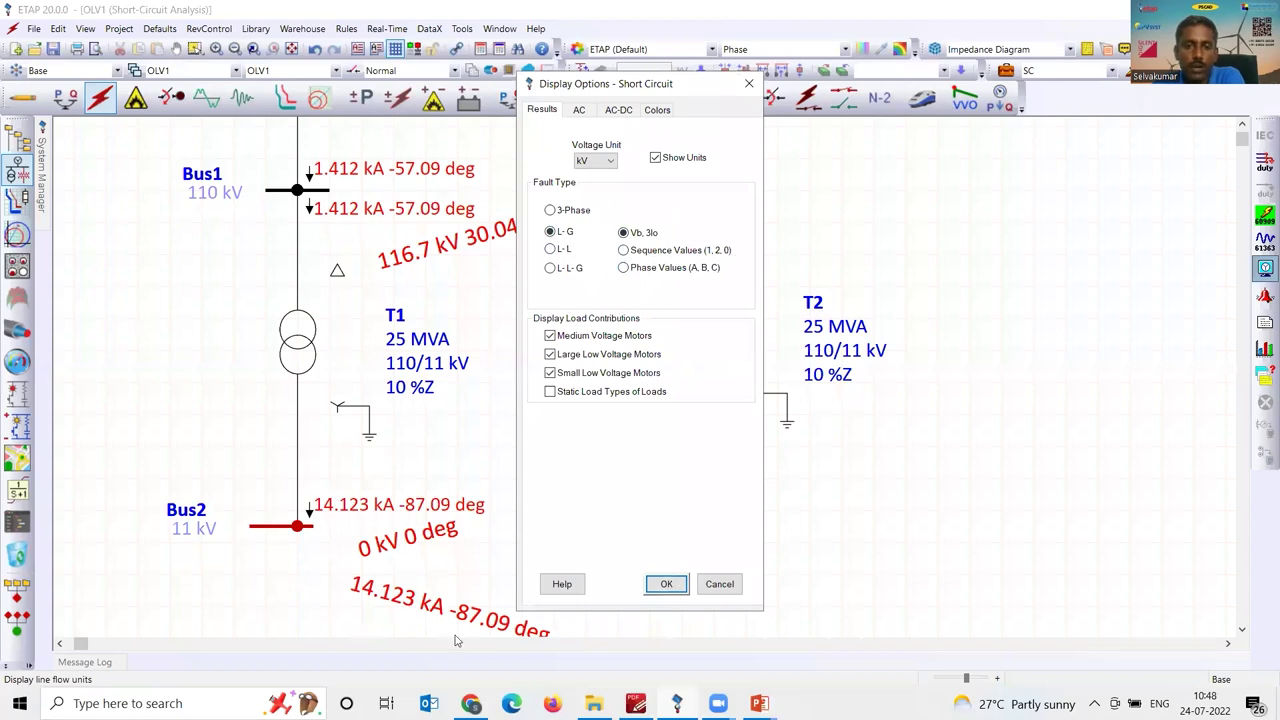
click(666, 583)
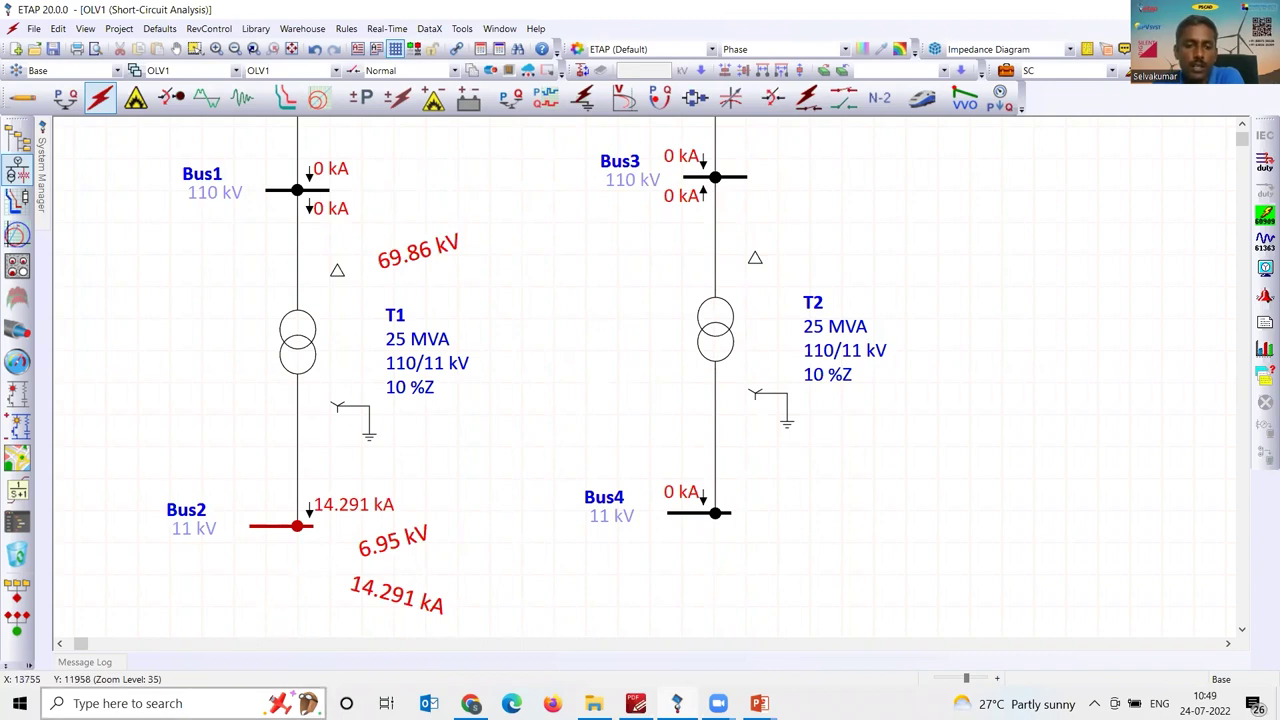
- Open Excel with a new blank workbook
click(150, 703)
text(ex)
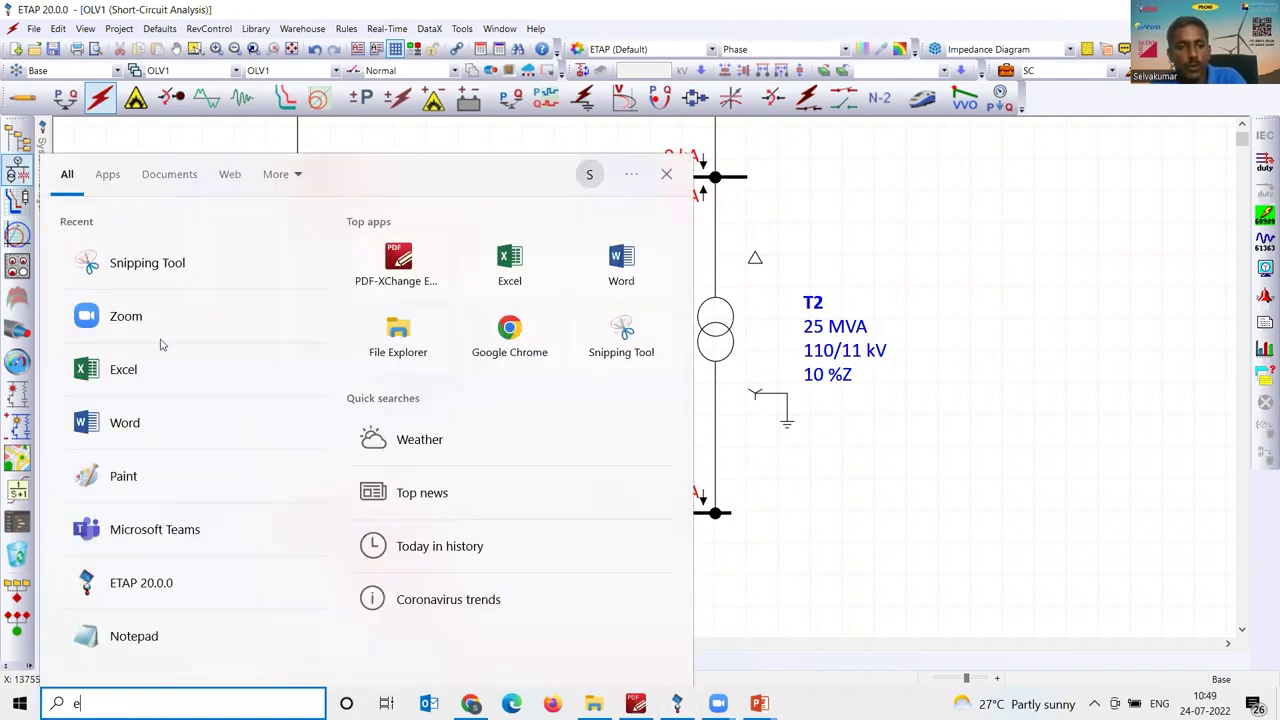
click(153, 270)
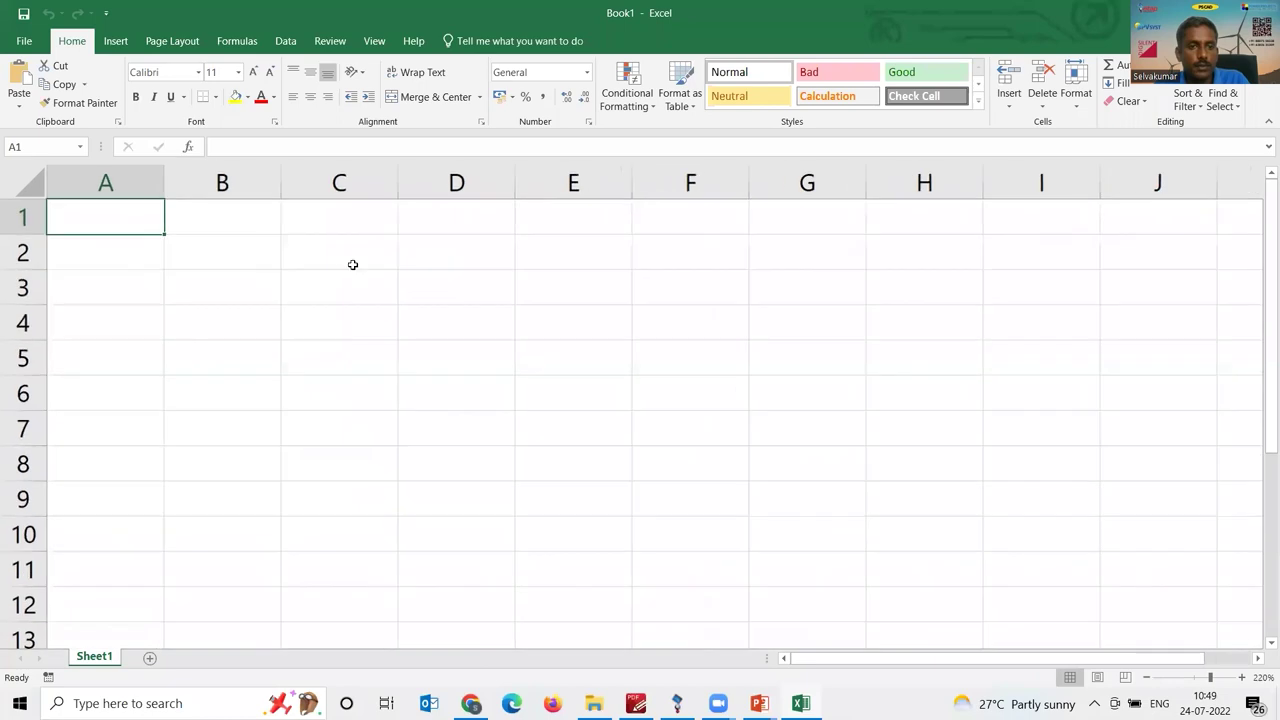
- Enter the fault type labels "Three" in cell C2 and "SLG" in cell C3
click(372, 261)
text(Three)
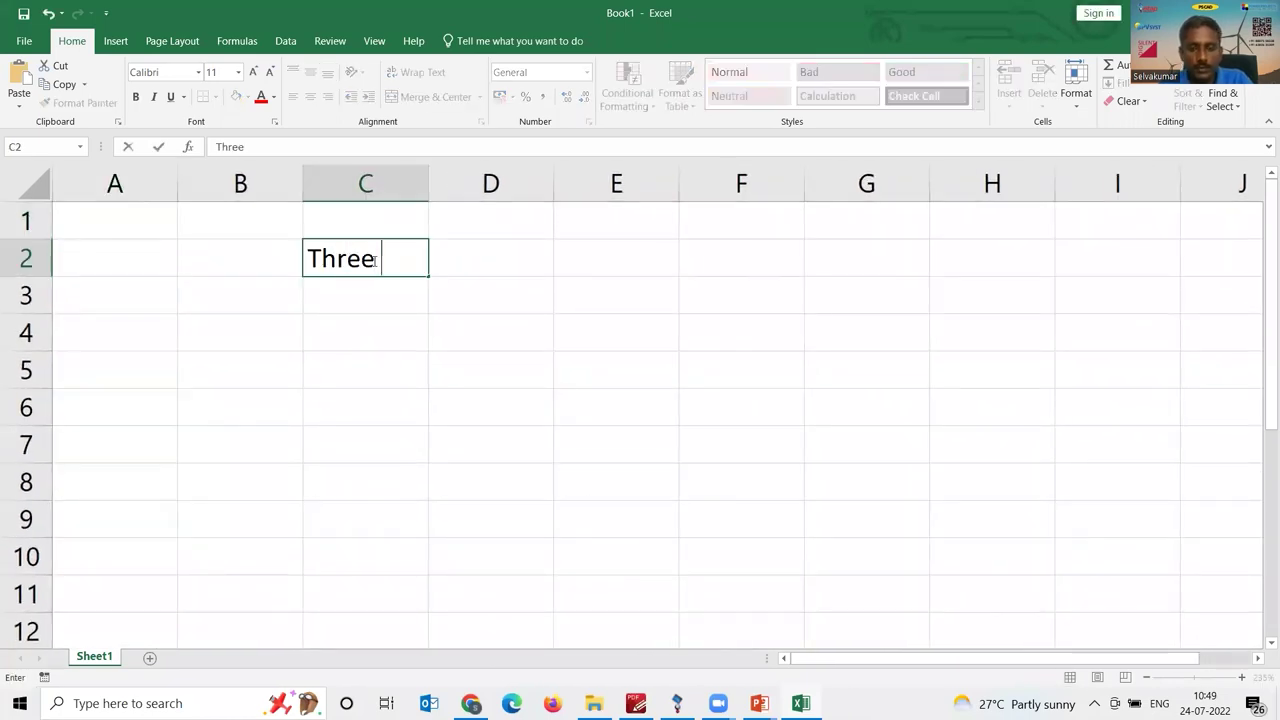
key(Return)
text(SLG)
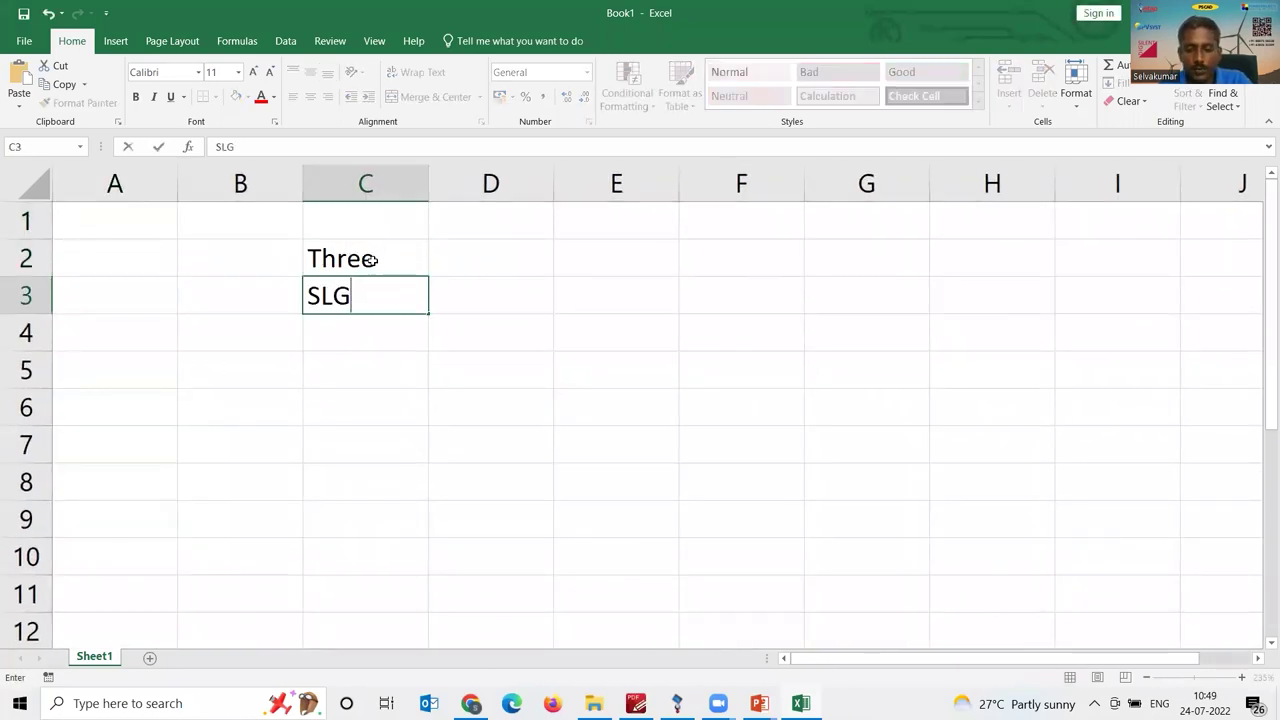
- Enter the fault currents 14.123 in cell D2 and 14.298 in cell D3
key(Tab)
key(Up)
text(14.13)
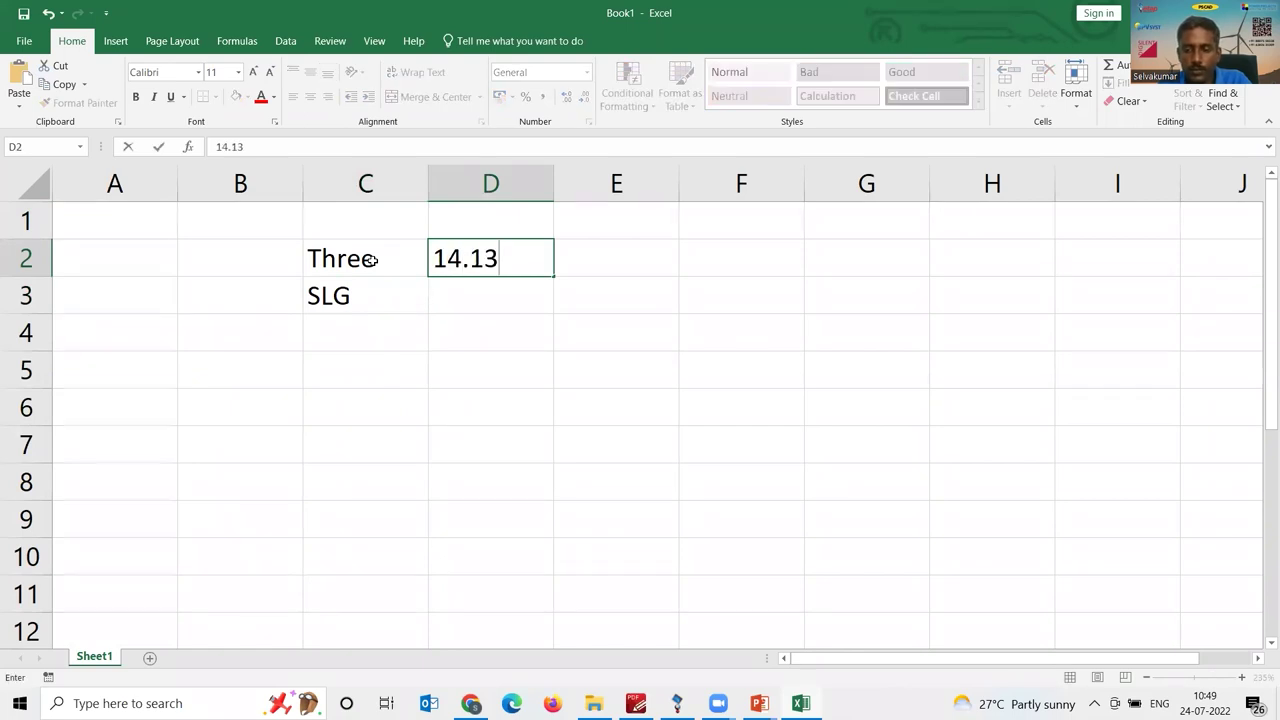
key(BackSpace)
text(23)
key(Return)
text(14.298)
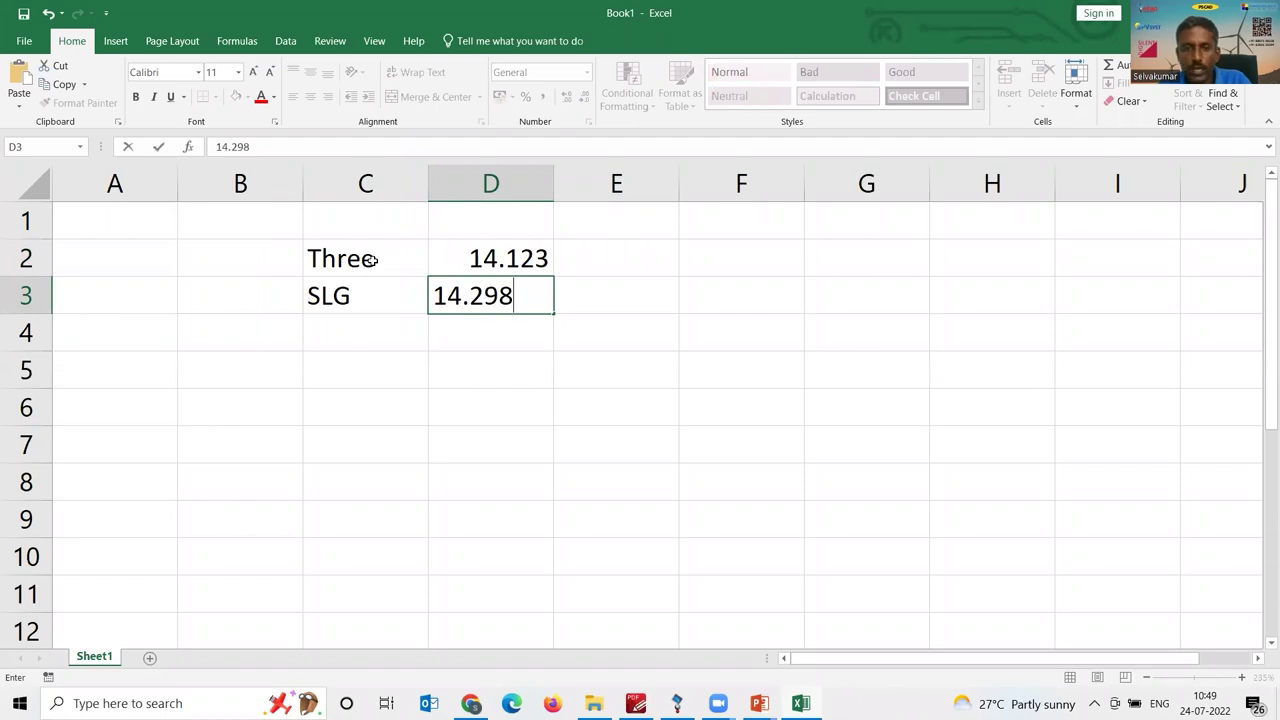
key(Return)
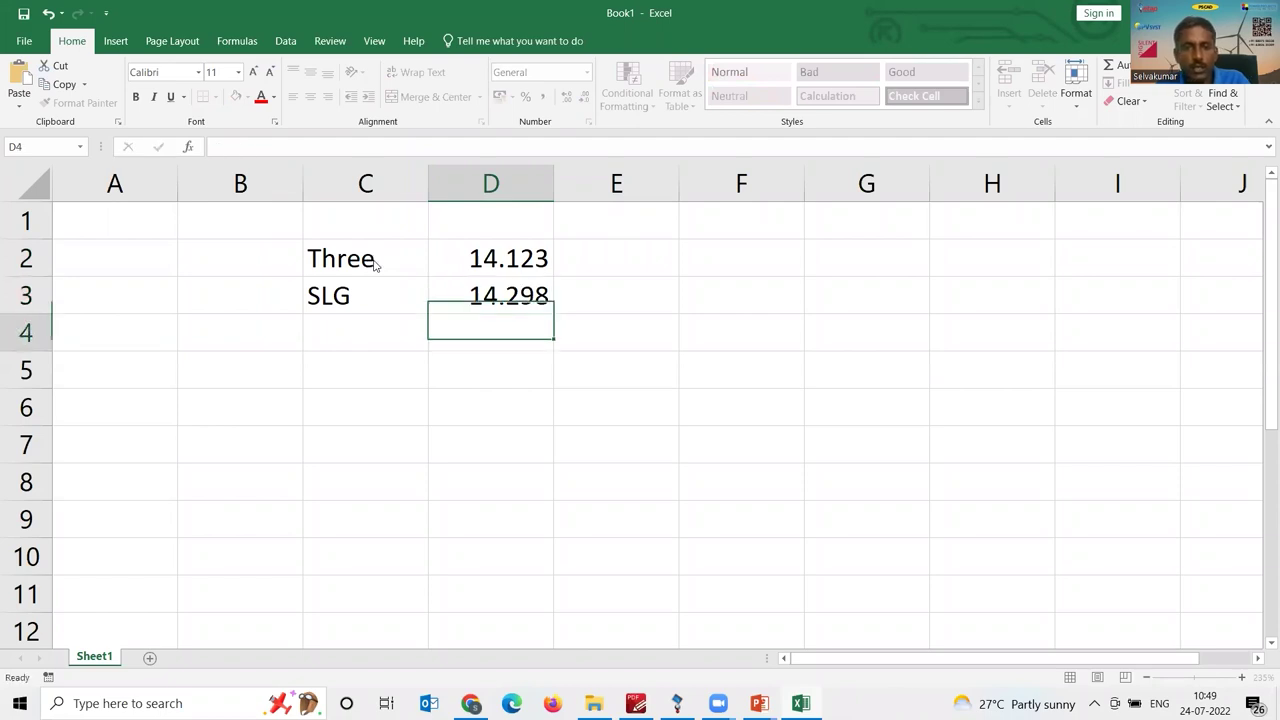
- Check the SLG current against the ETAP diagram and correct cell D3 to 14.291
key(alt+Tab)
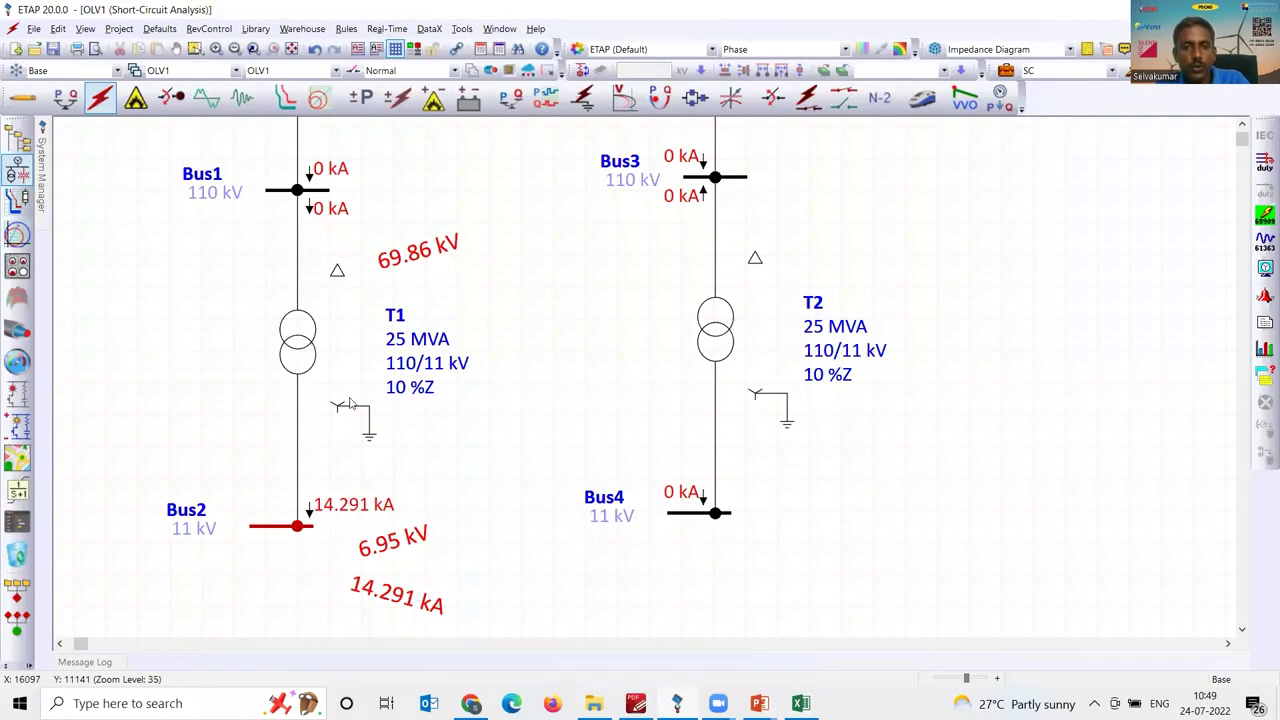
key(alt+Tab)
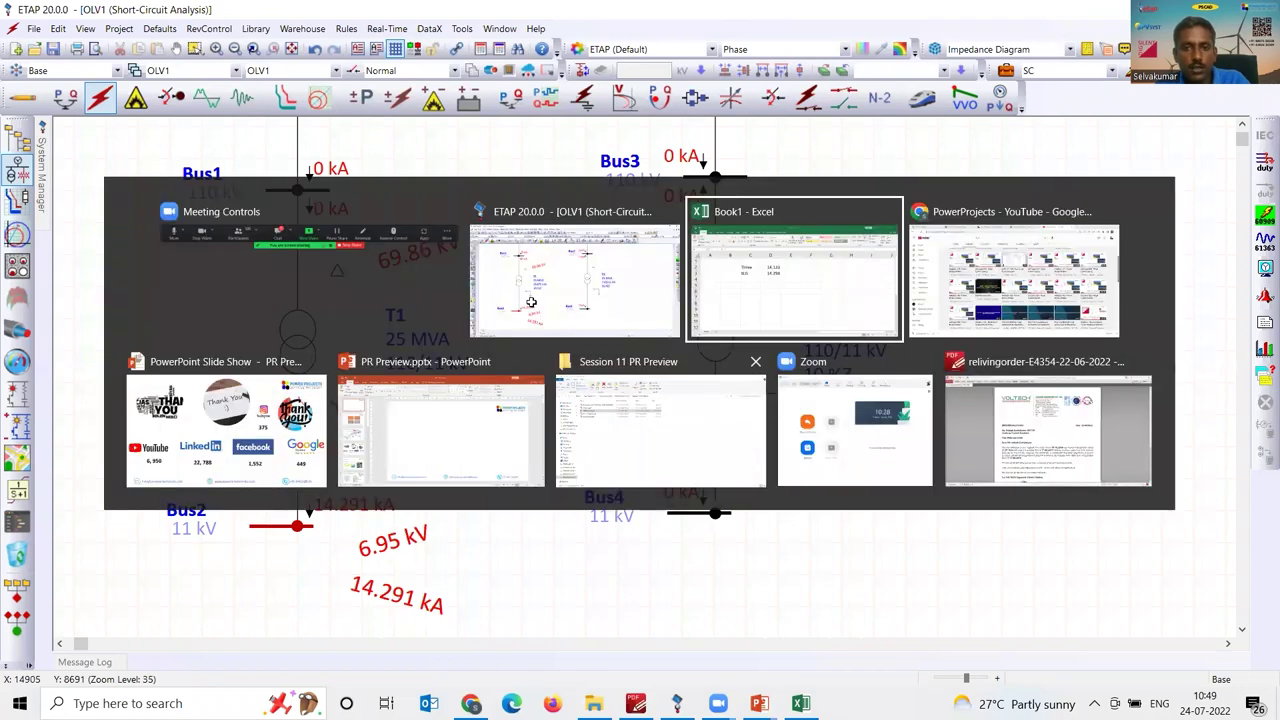
key(F2)
key(BackSpace)
text(14.291)
key(Return)
drag(412, 288, 497, 285)
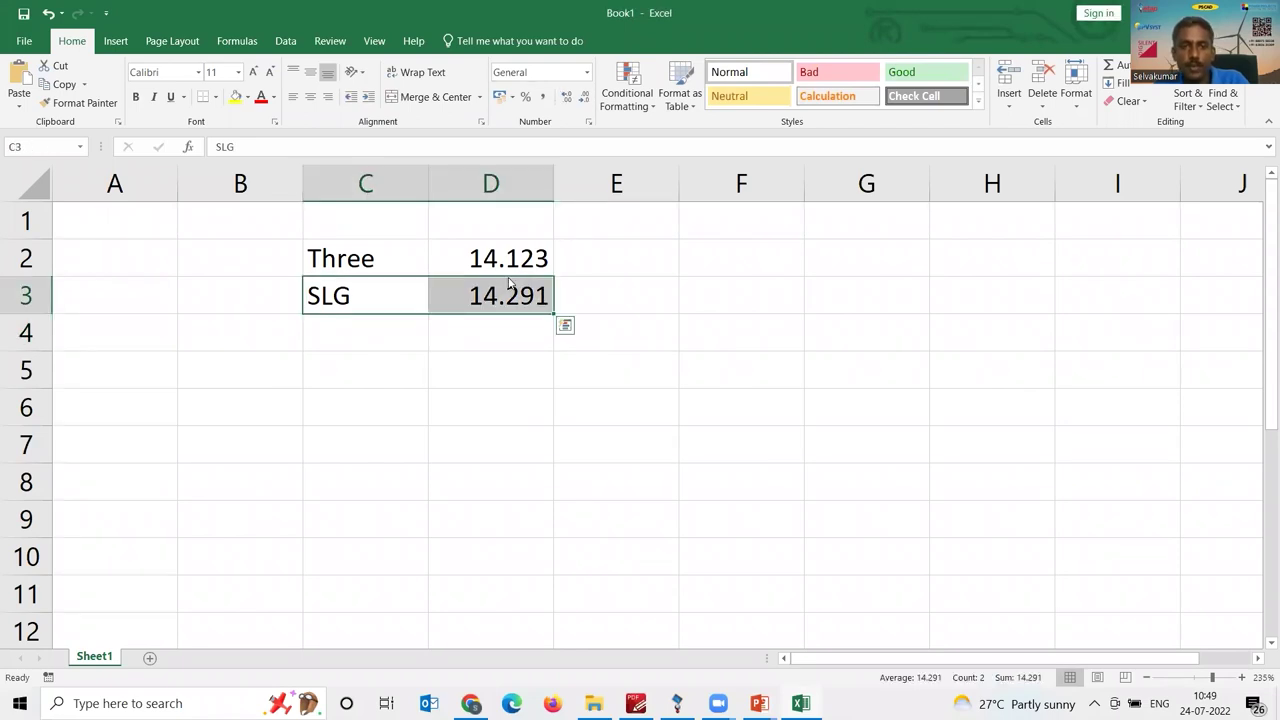
- Switch to ETAP and change transformer T2's primary winding from delta to grounded wye
key(alt+Tab)
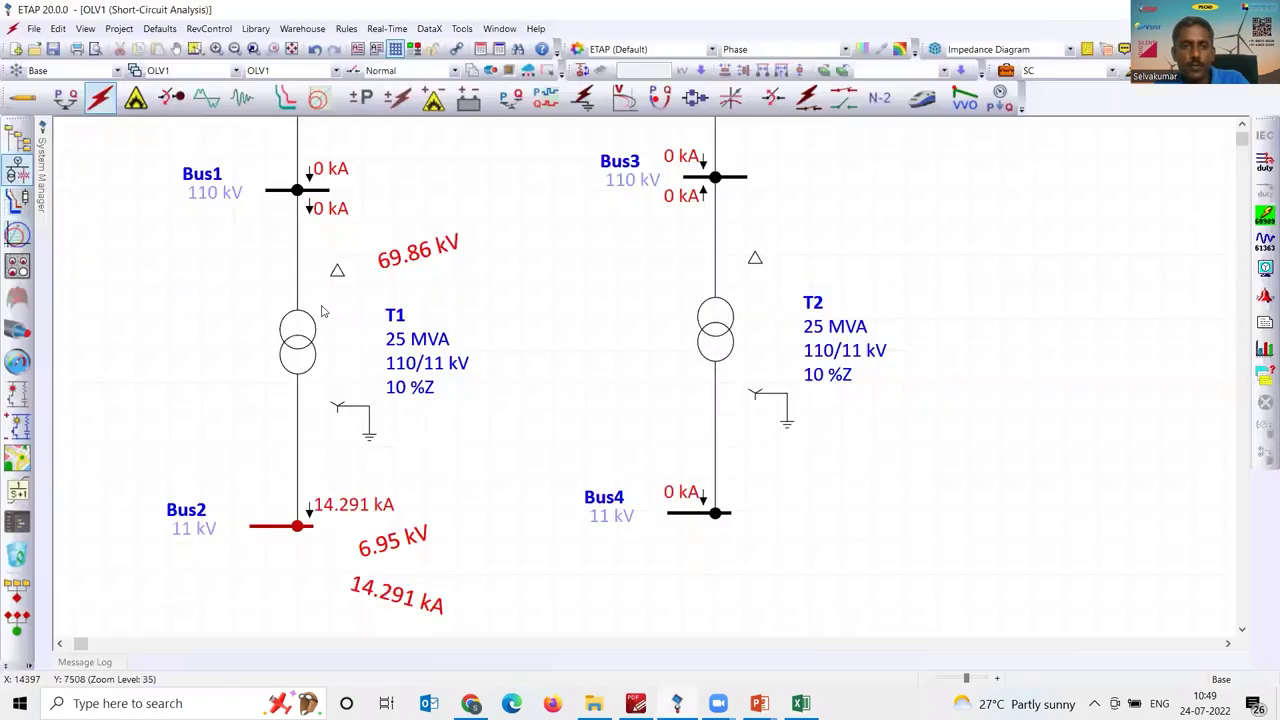
click(716, 318)
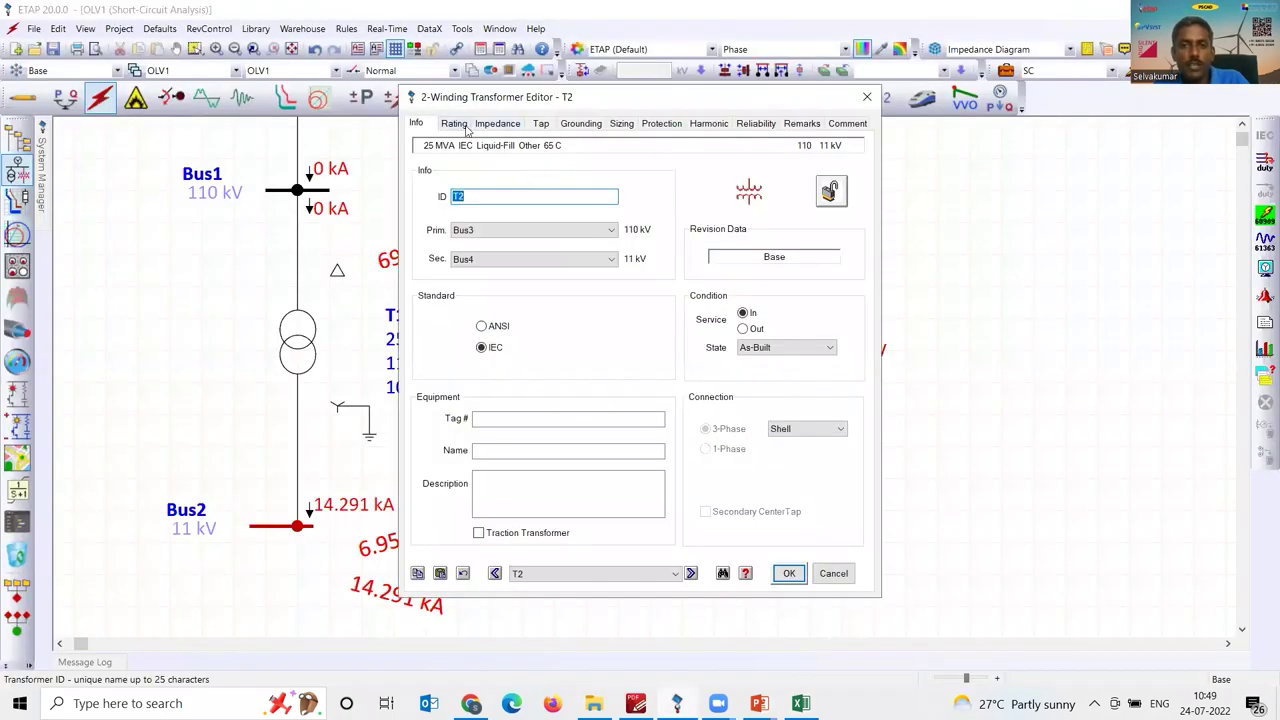
click(584, 124)
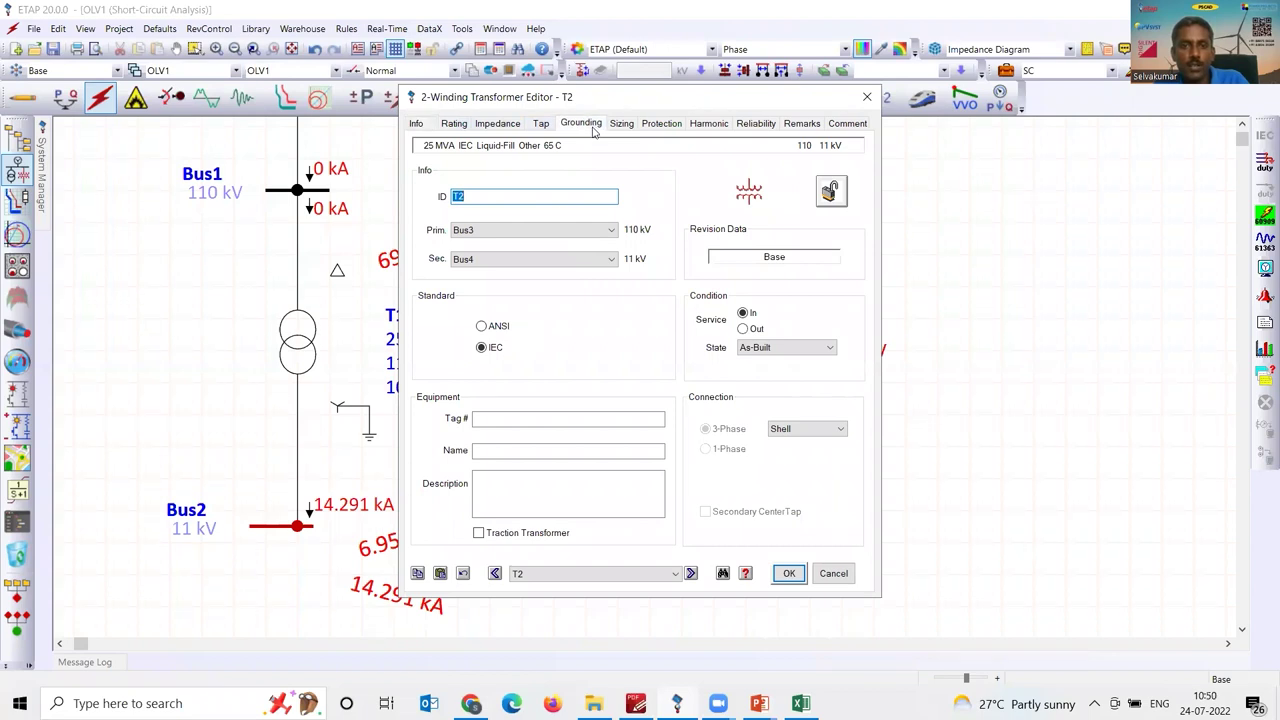
click(789, 575)
- Fault Bus4 separately from its grouped T2 branch and run the short-circuit analysis
click(723, 533)
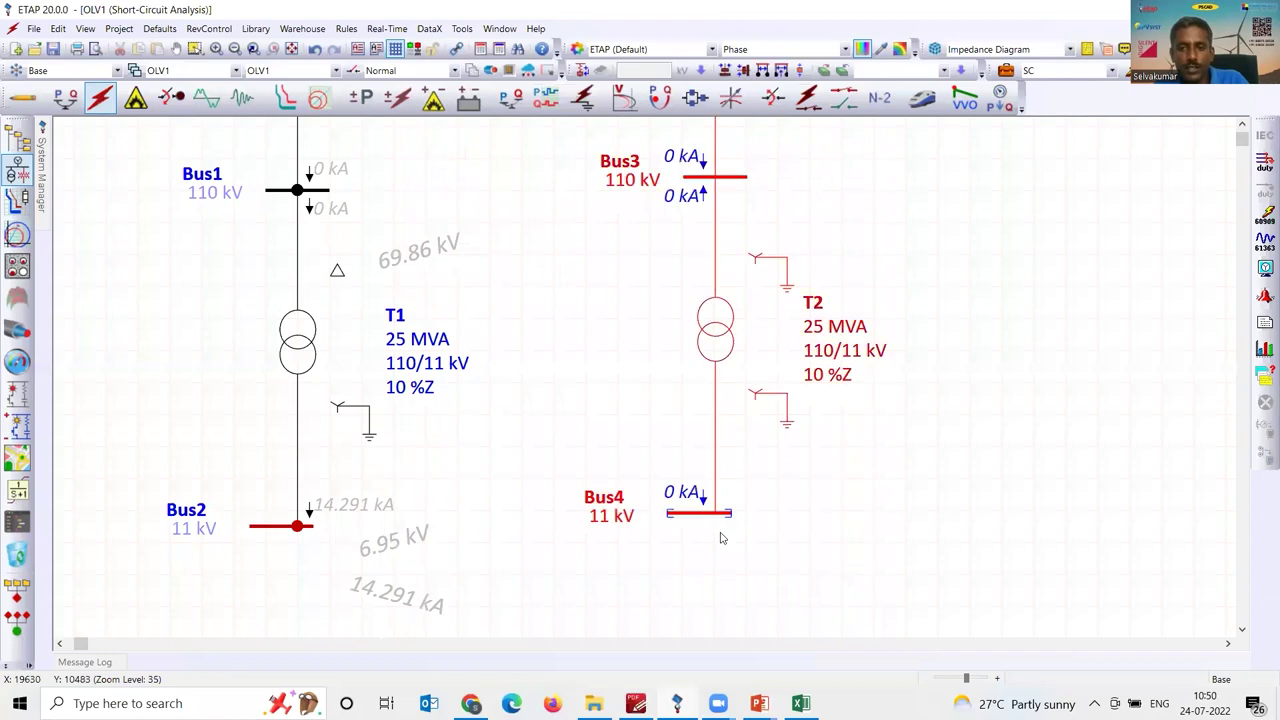
right_click(723, 535)
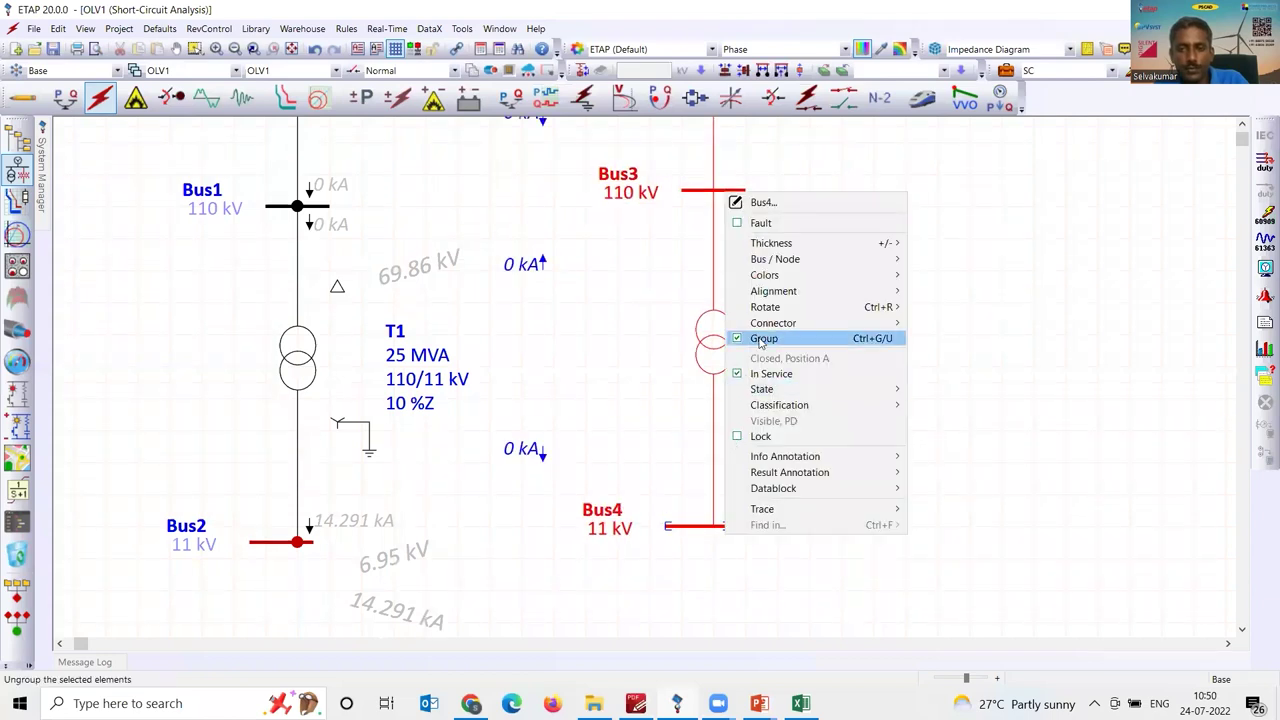
click(723, 527)
right_click(723, 527)
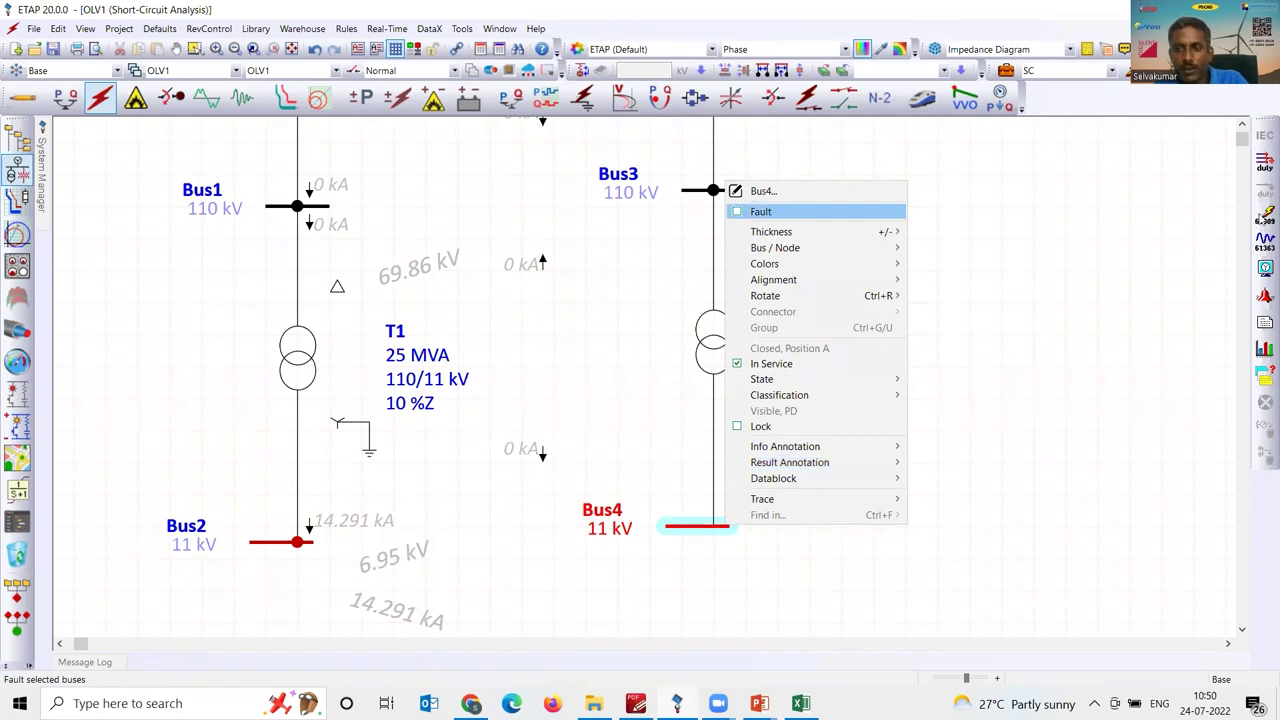
key(Return)
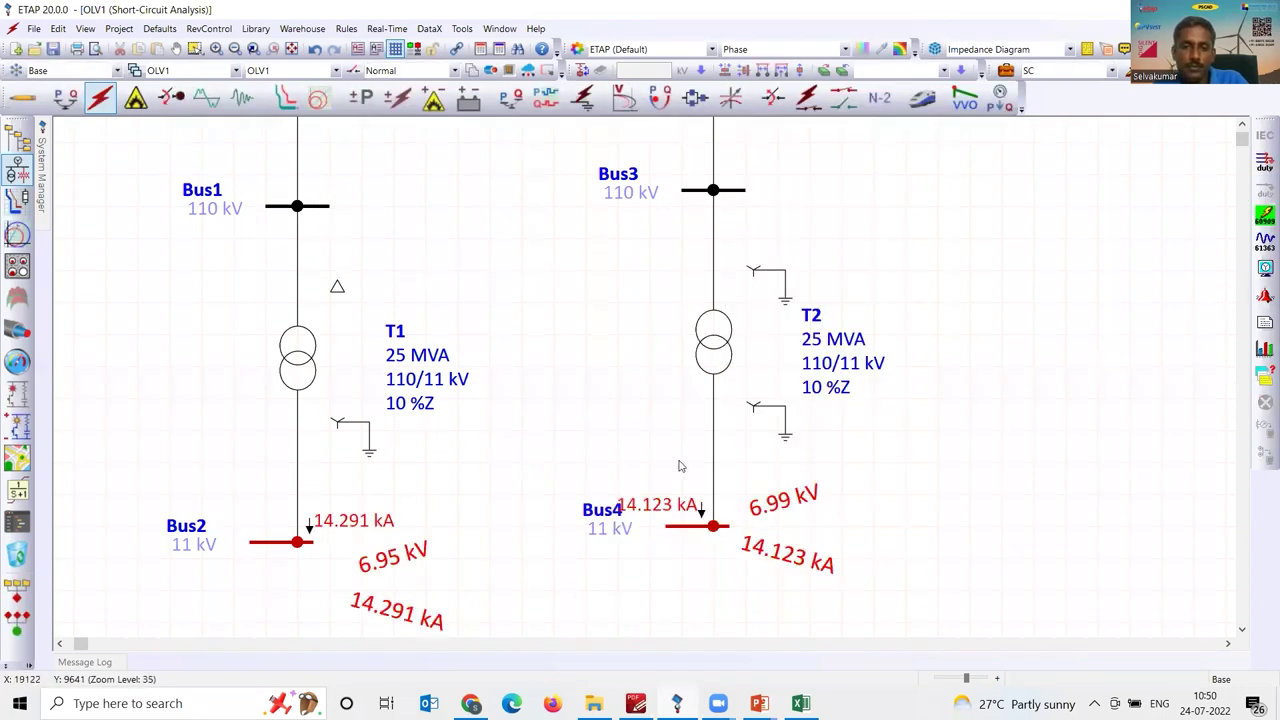
- Display the 3-Phase fault results at Bus2 and Bus4 for comparison
scroll(760, 478, down, 1)
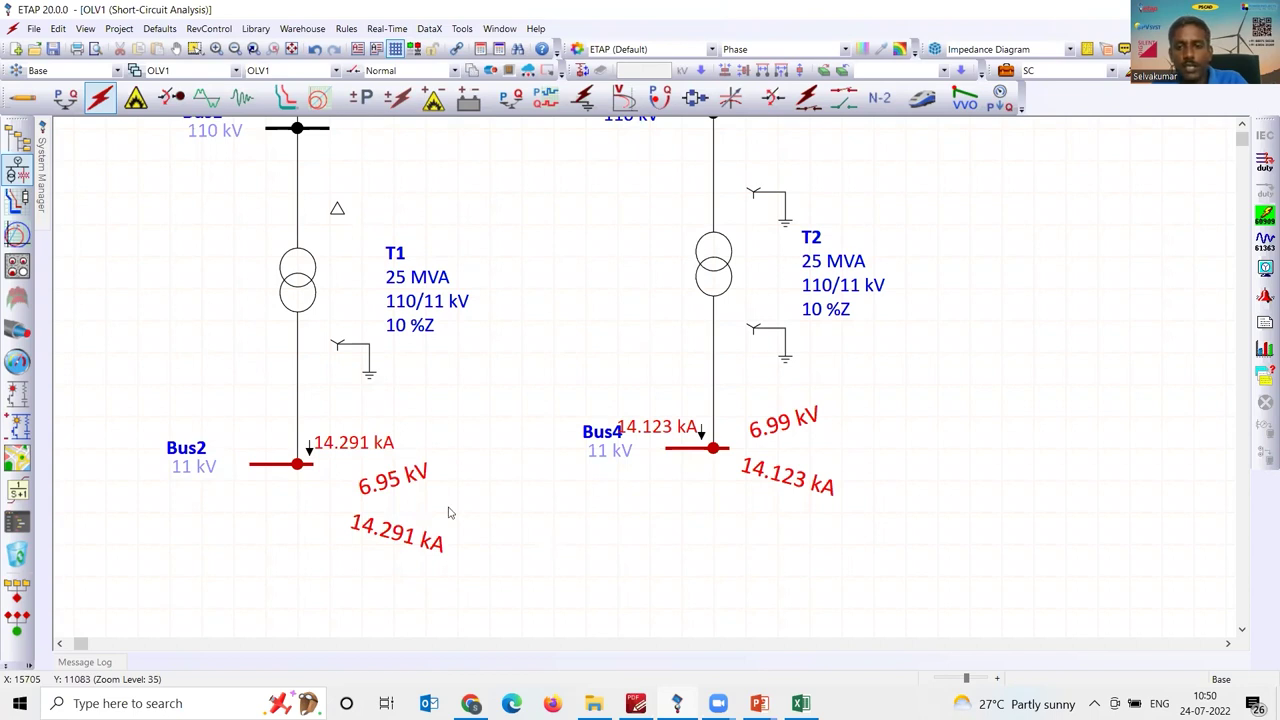
click(1265, 268)
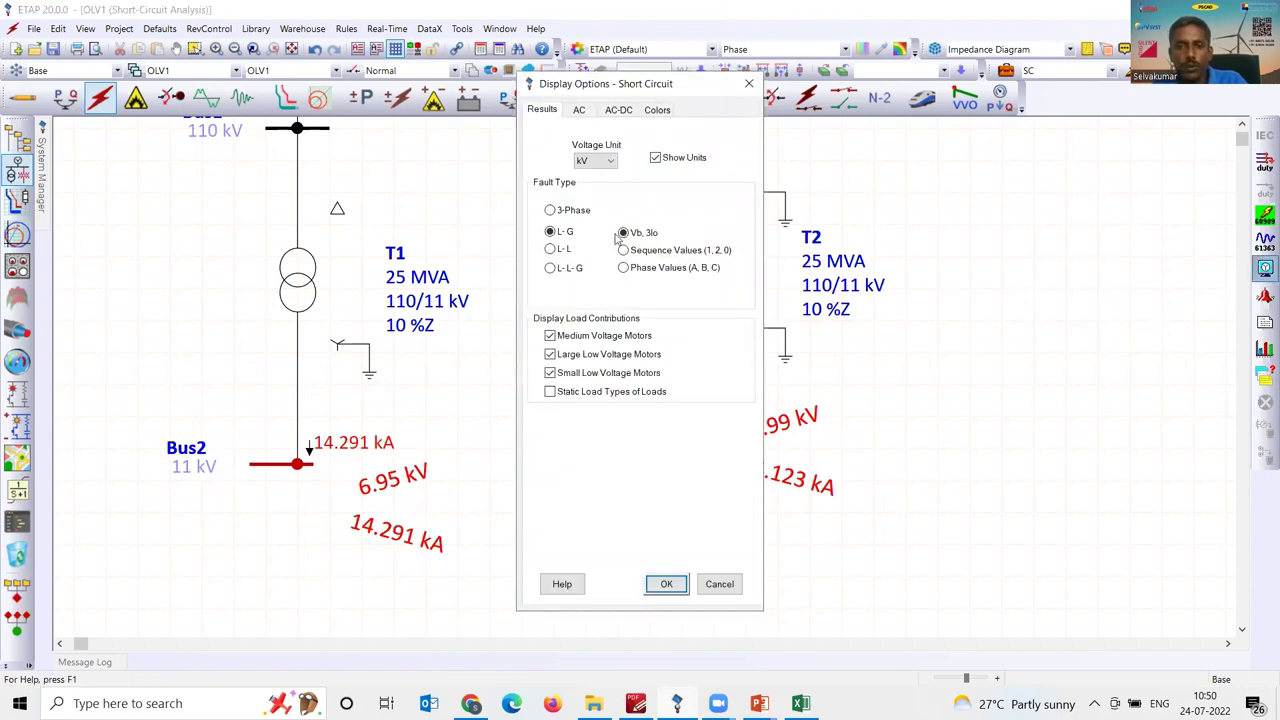
click(571, 214)
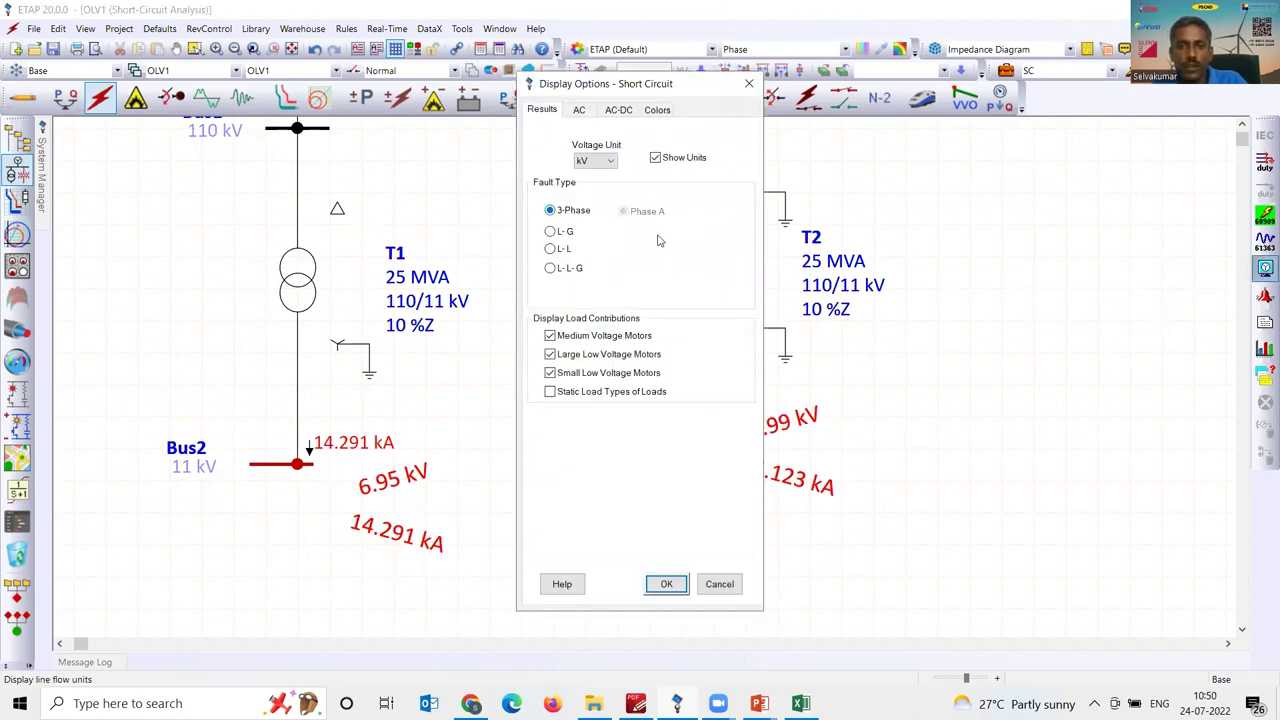
click(666, 584)
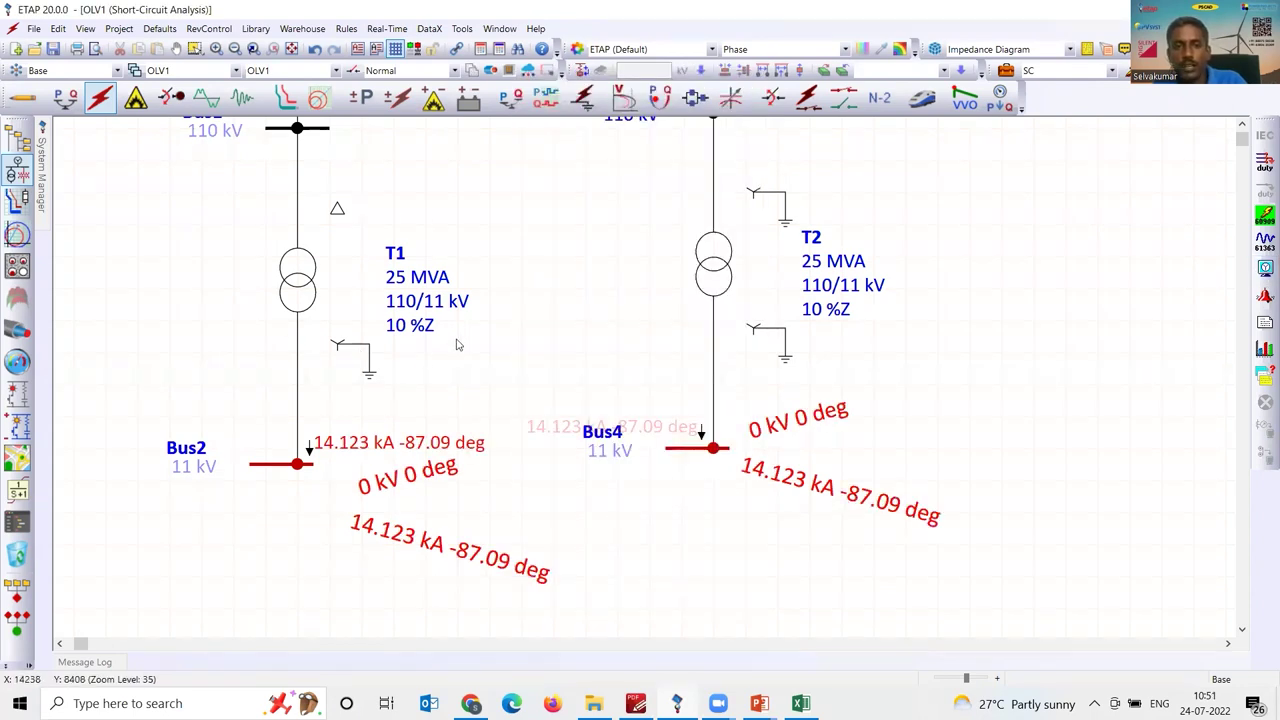
- Display the L-G fault results at Bus2 and Bus4 for comparison
click(1265, 270)
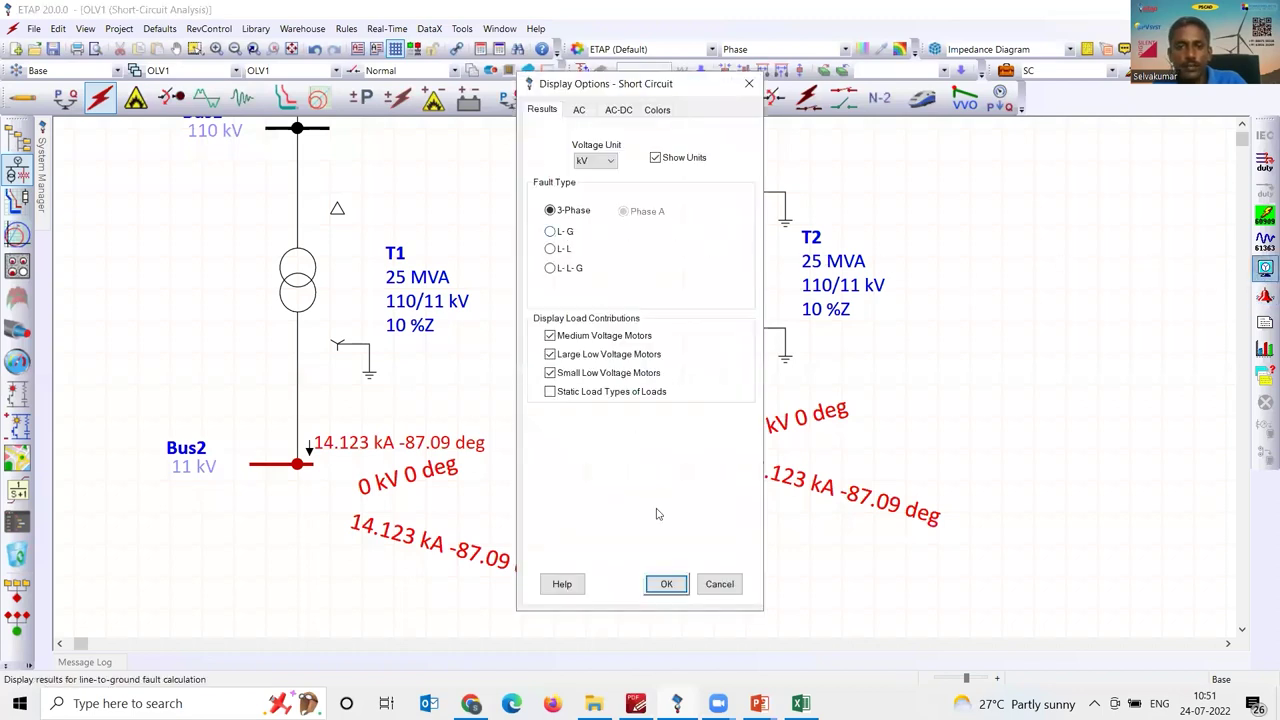
key(Down)
click(666, 584)
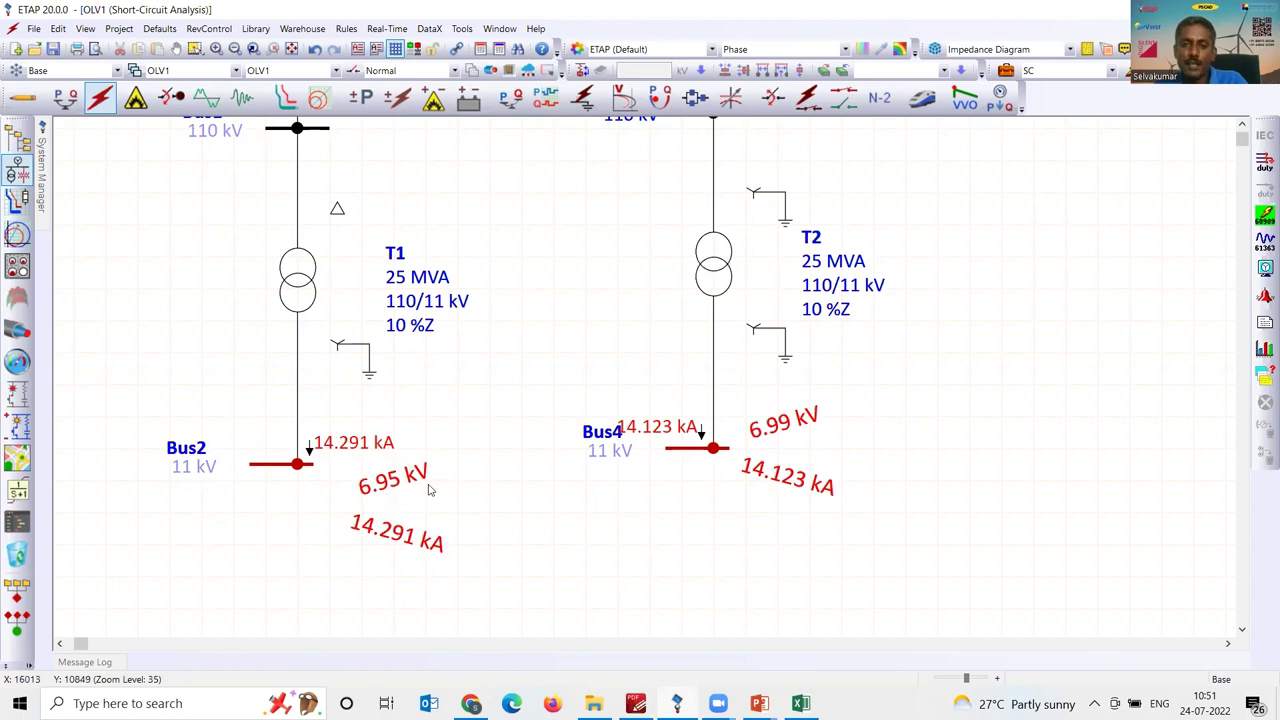
- Switch to Chrome, load powerprojectsindia.com in a new tab, and restore the browser to a smaller window
mouse_move(470, 703)
click(462, 650)
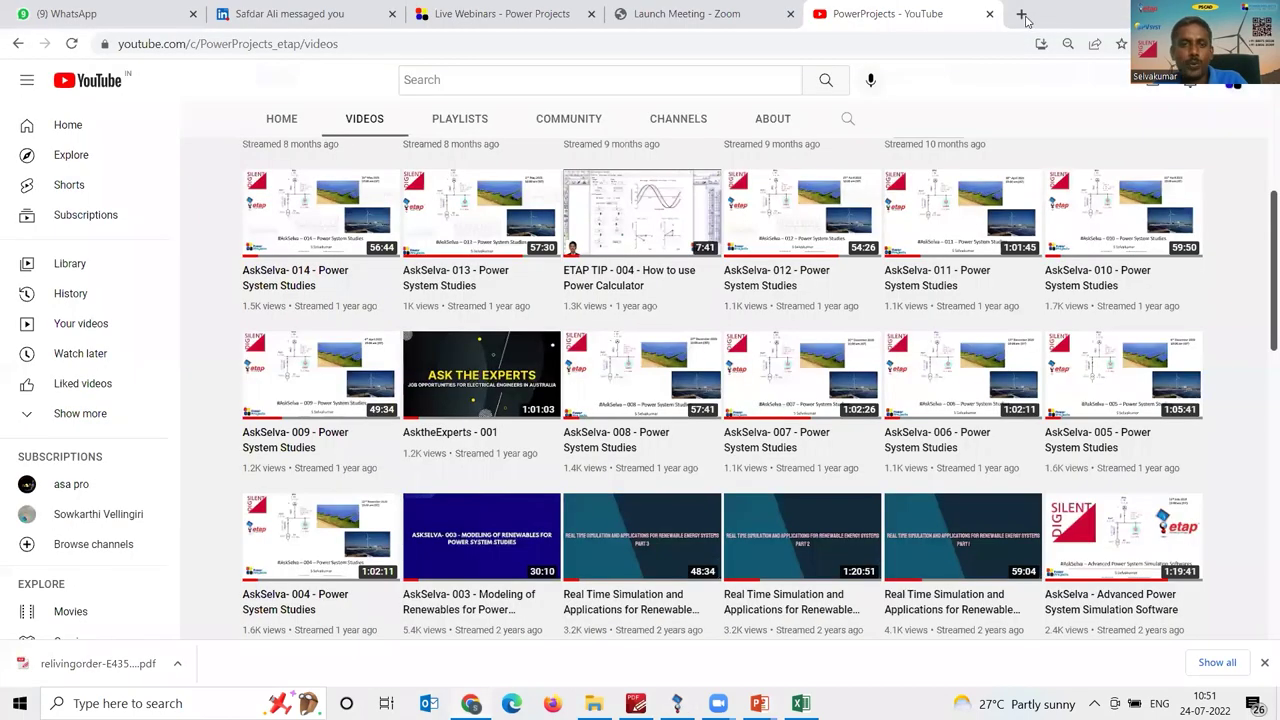
click(1021, 15)
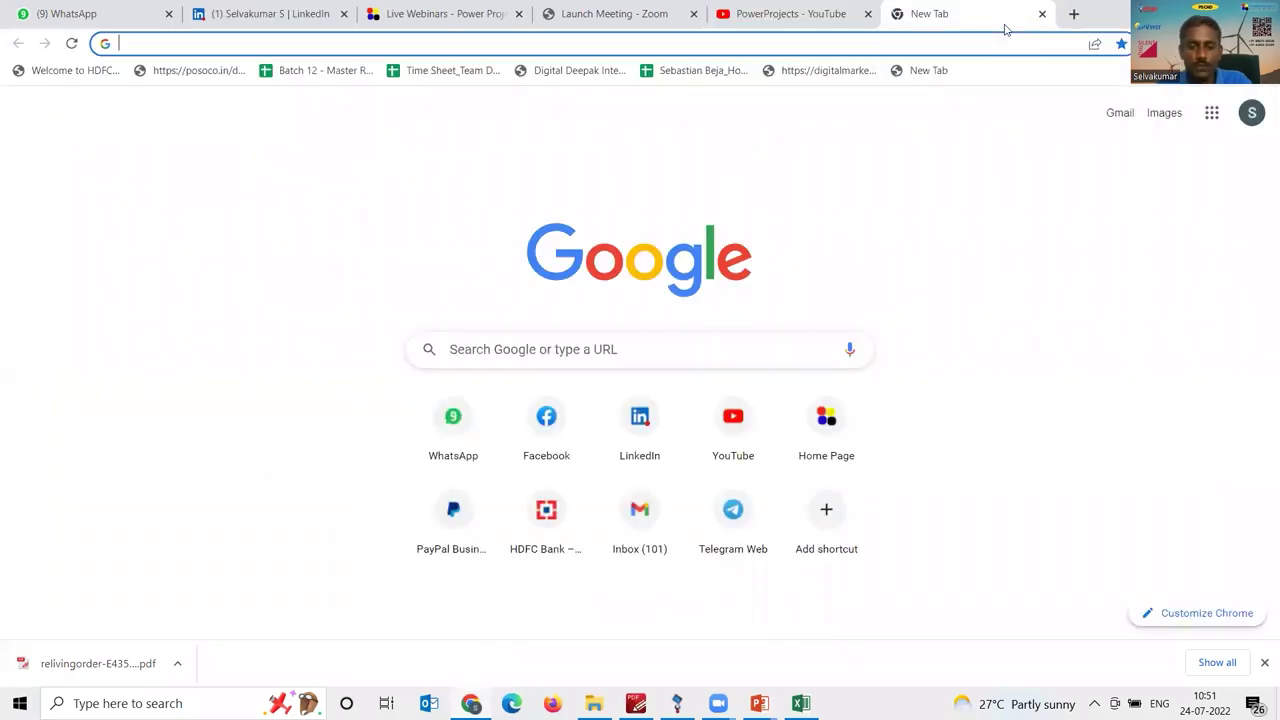
text(po)
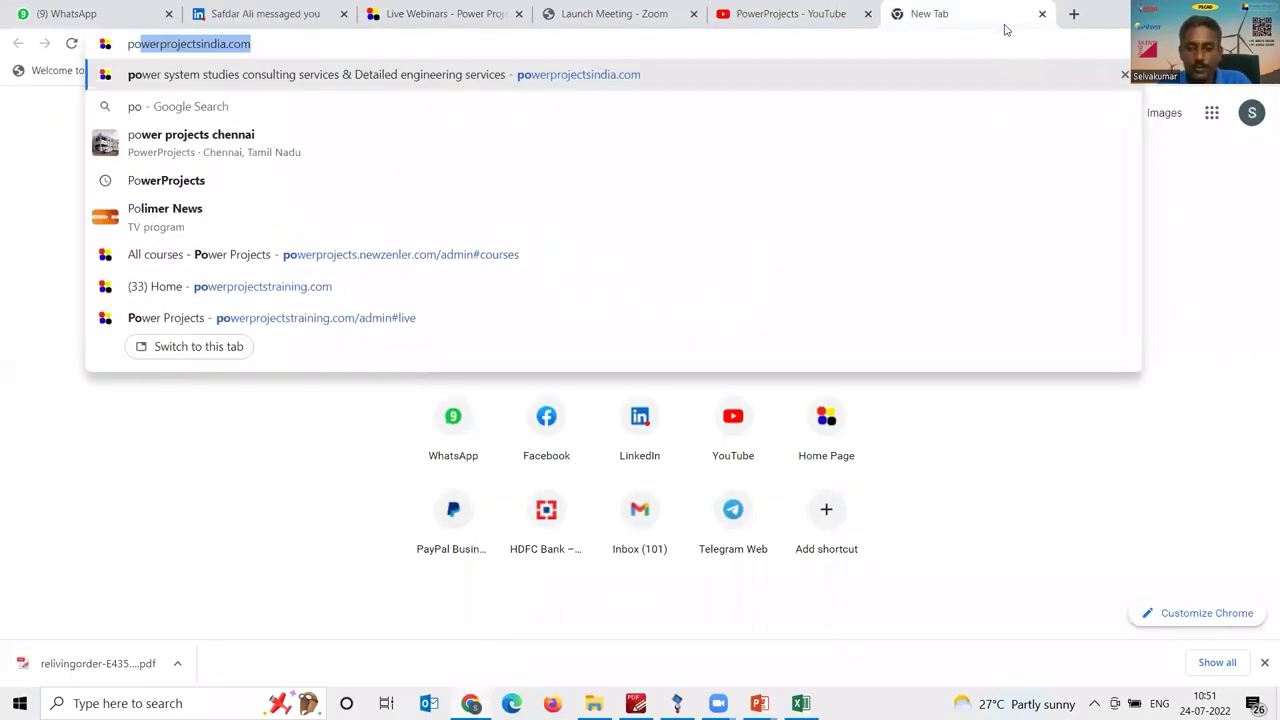
key(Right)
key(Return)
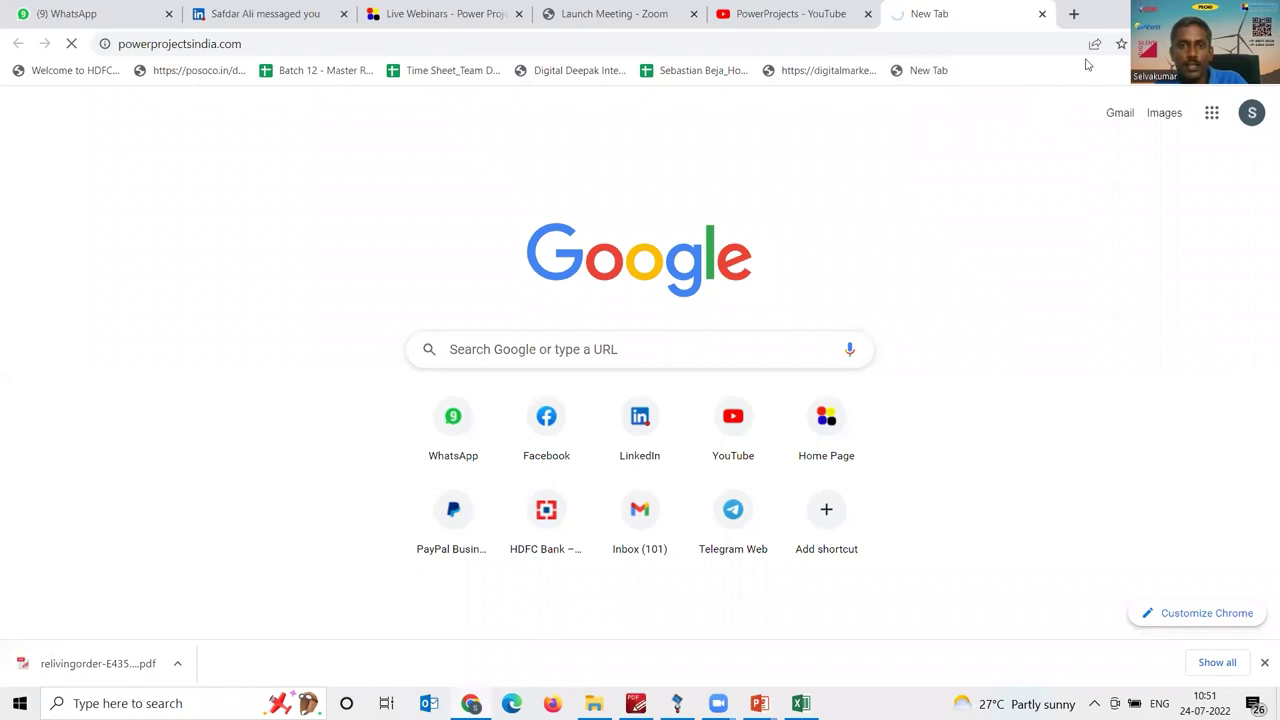
click(1192, 14)
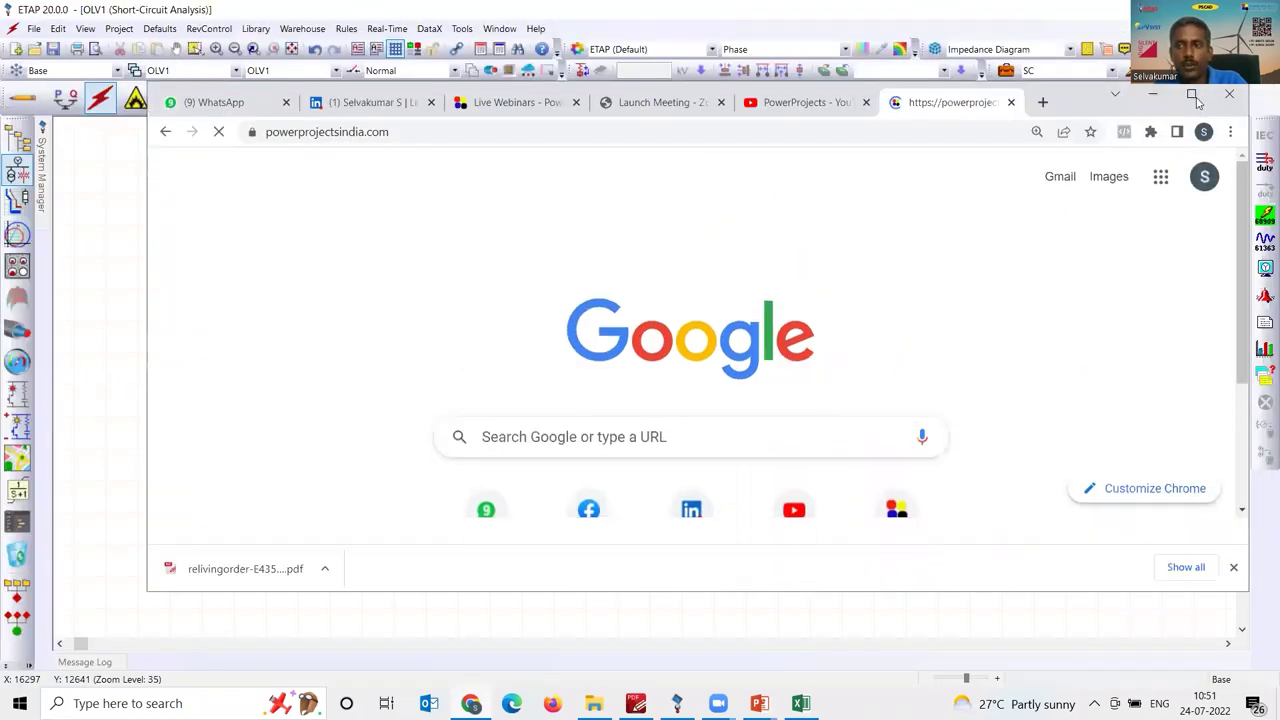
- Open the "Short Circuit Current Calculations for Symmetrical and Unsymmetrical faults" article from the Power Projects blog
click(1192, 95)
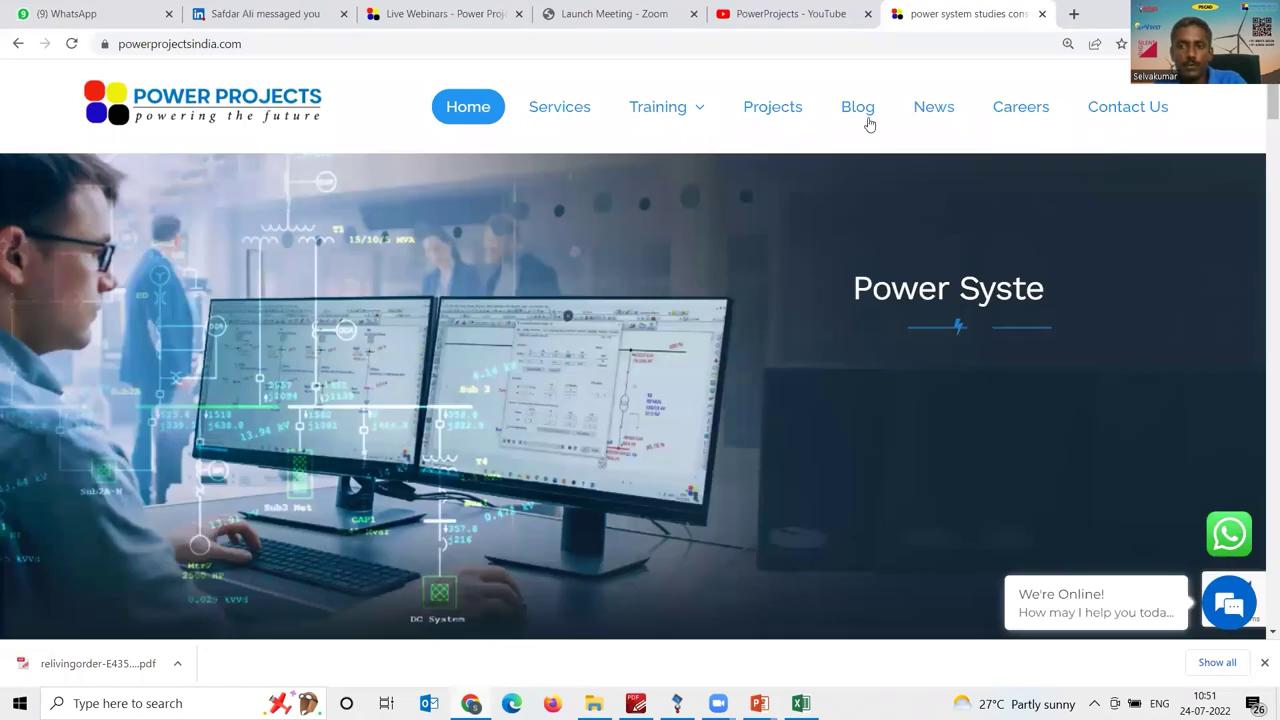
click(869, 122)
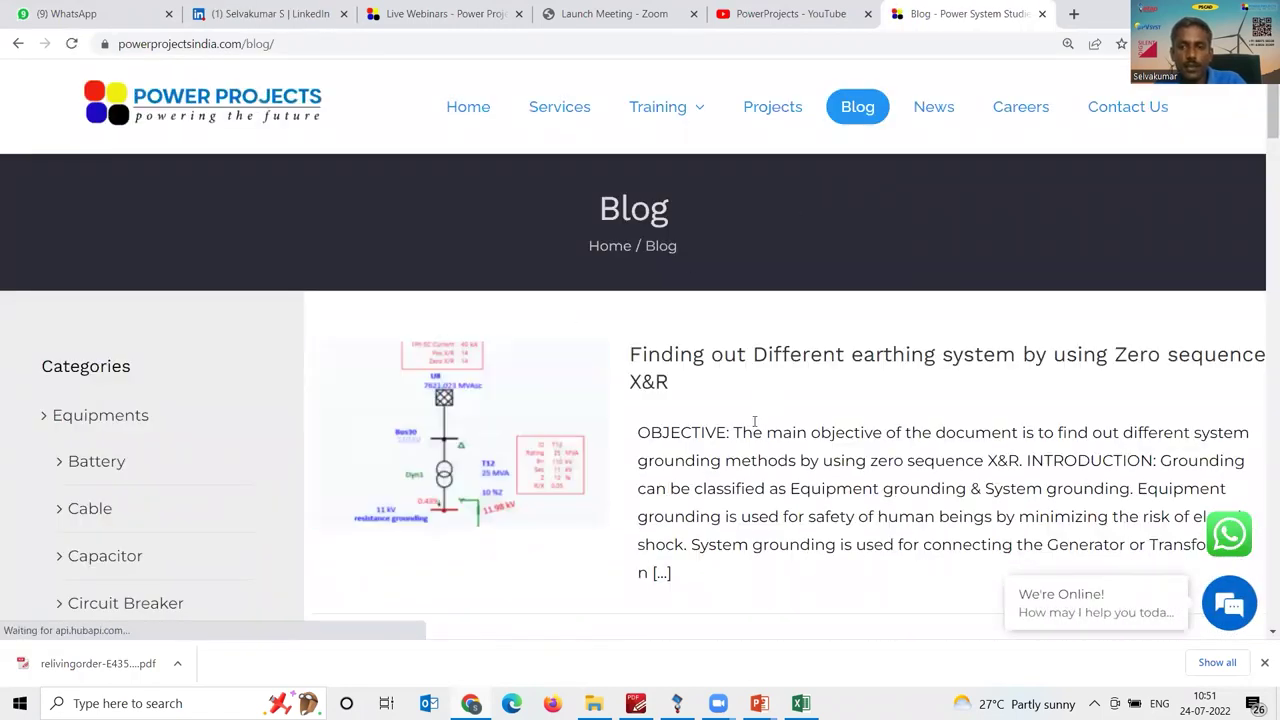
scroll(756, 425, down, 3)
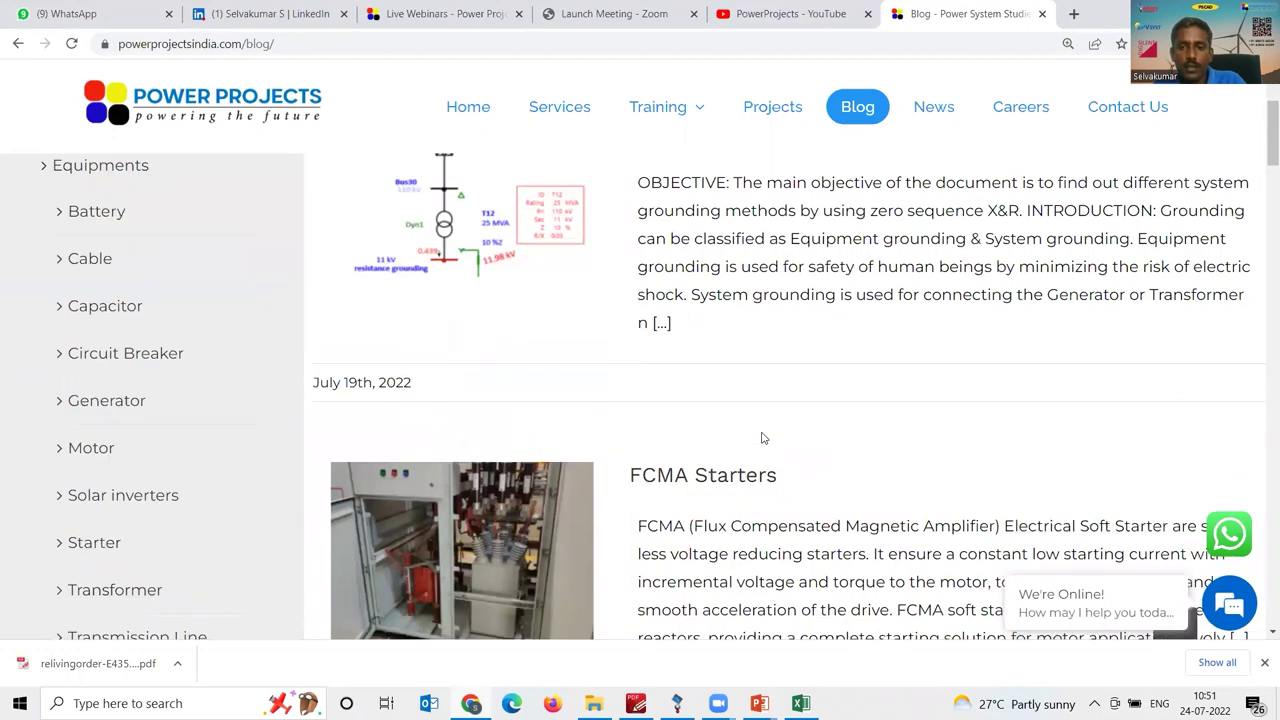
scroll(762, 437, down, 5)
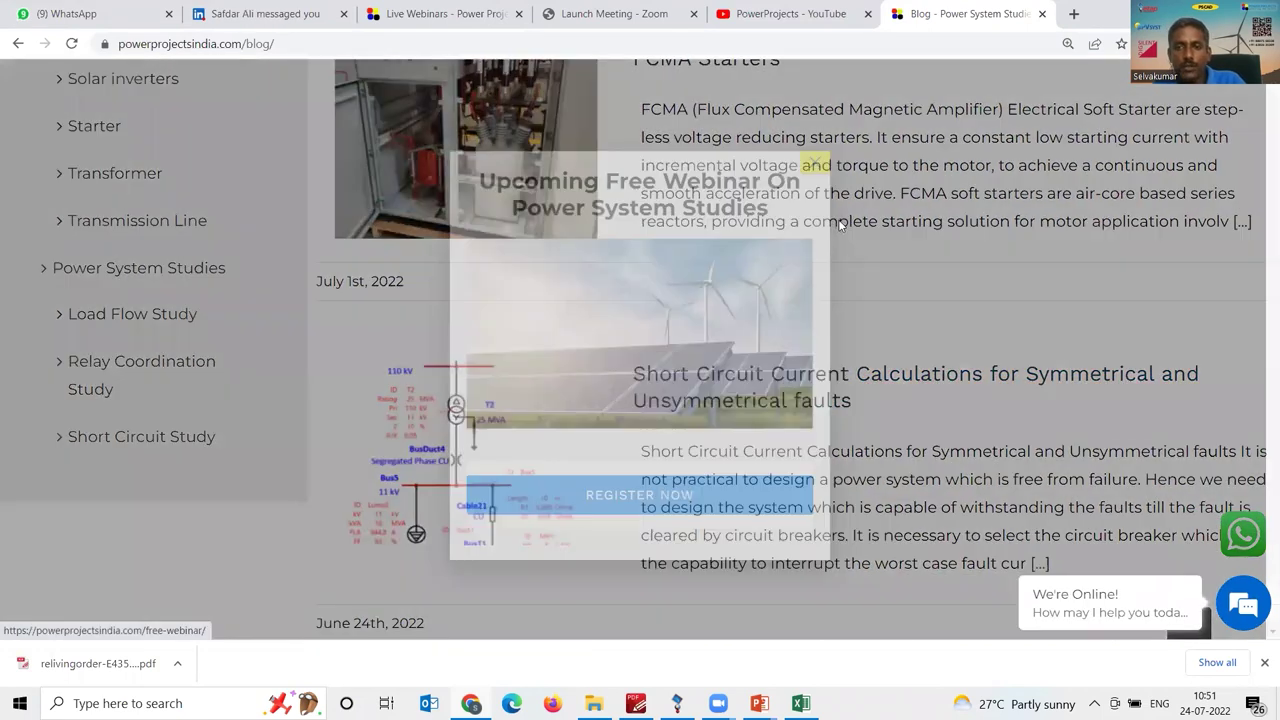
click(813, 164)
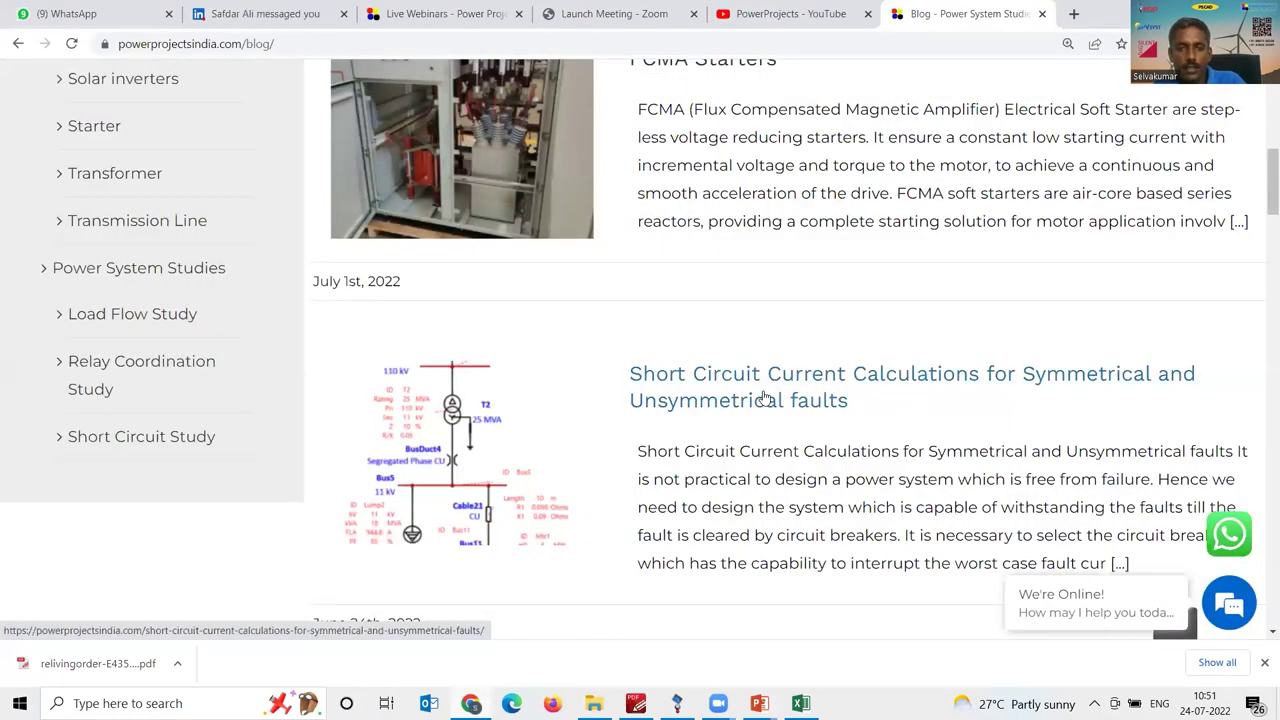
click(765, 397)
click(765, 398)
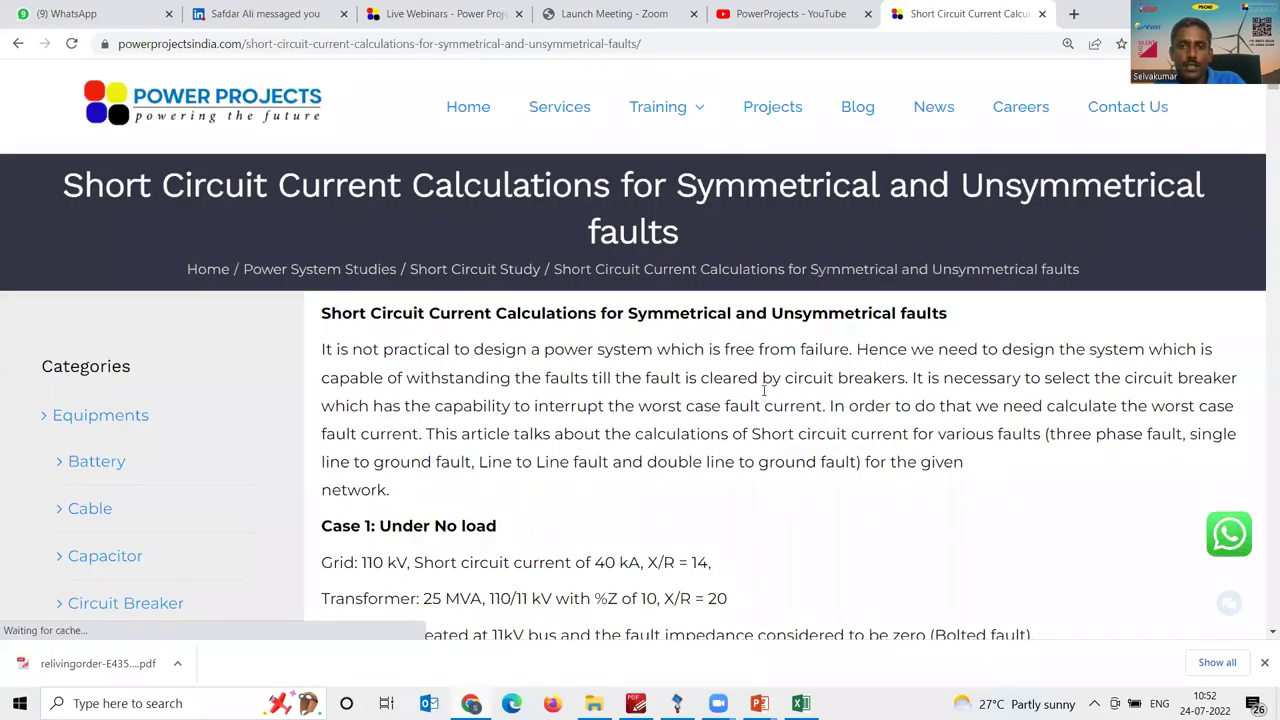
- Examine the article's Case 1 no-load network, calculation procedure, grid and transformer per-unit impedances, and sequence diagrams
scroll(838, 290, down, 2)
click(1081, 40)
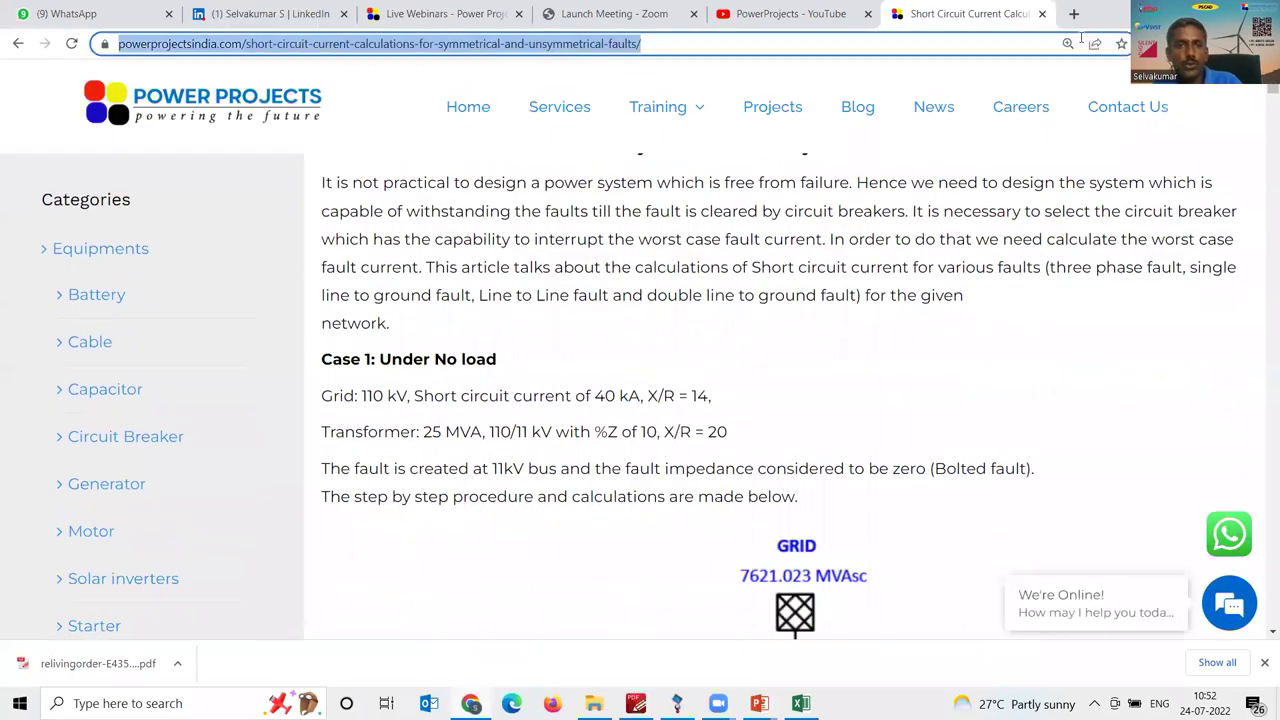
click(729, 337)
scroll(729, 337, down, 3)
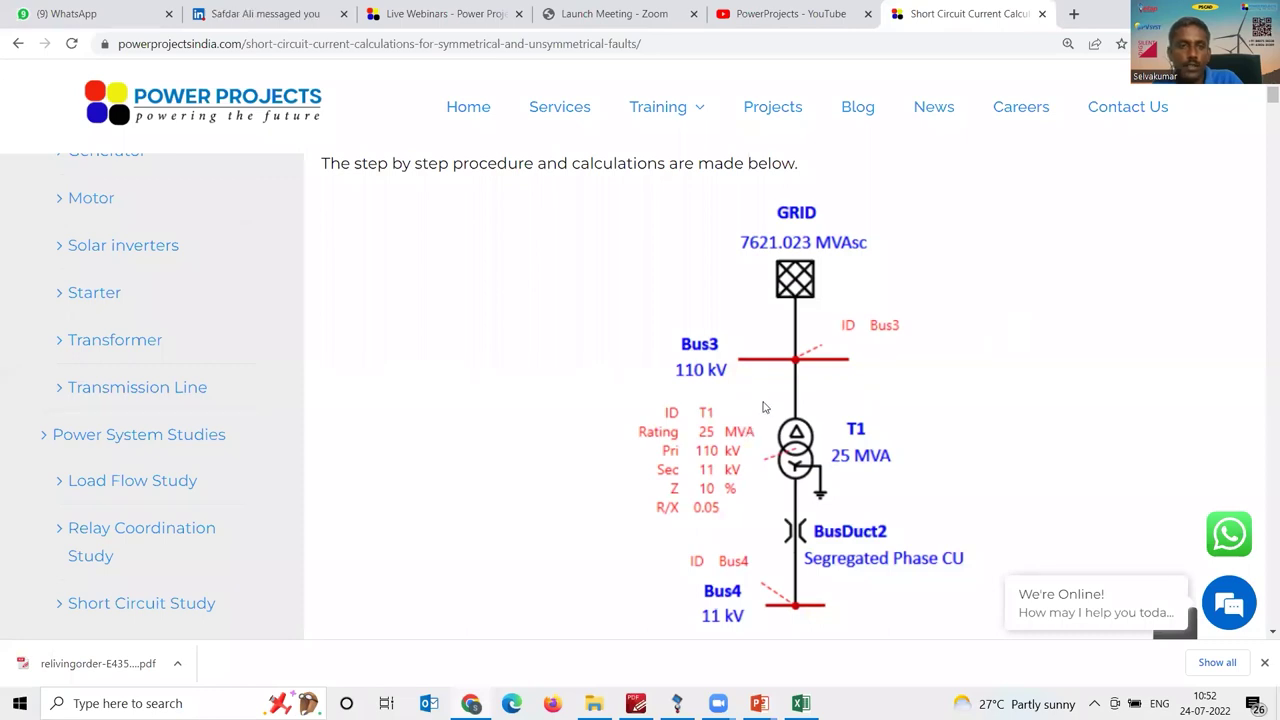
scroll(763, 407, down, 6)
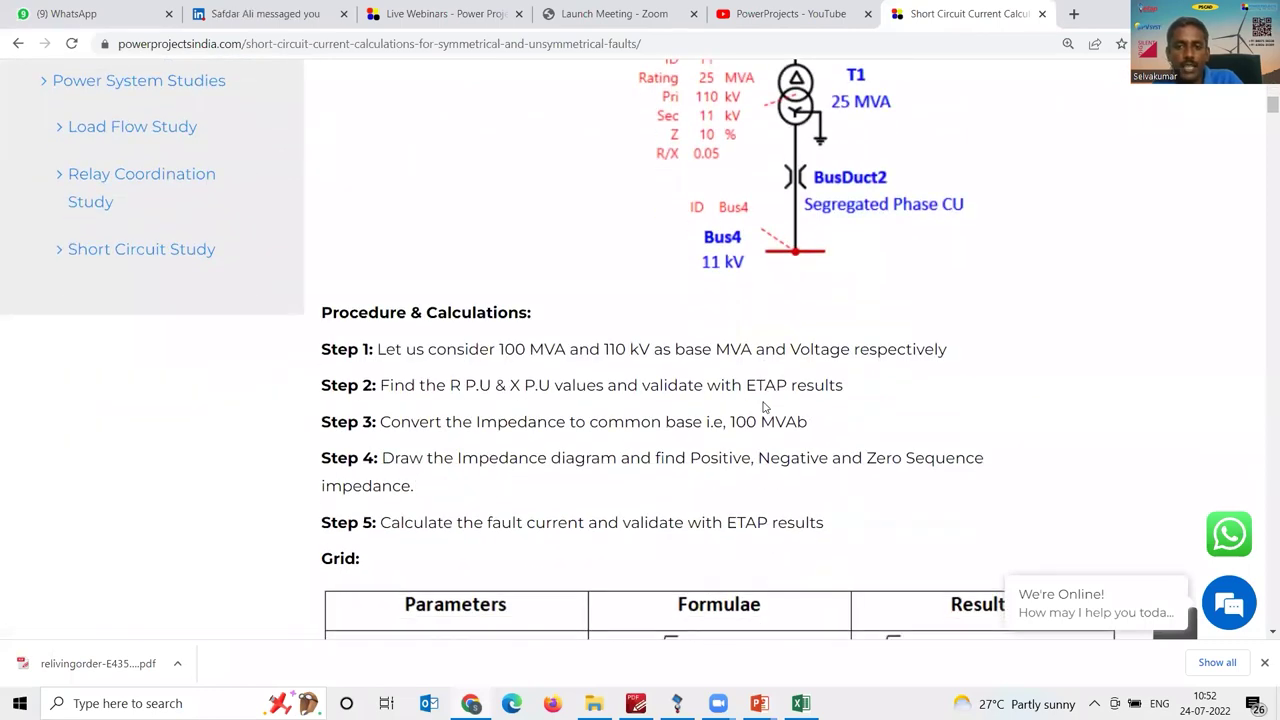
scroll(763, 407, down, 2)
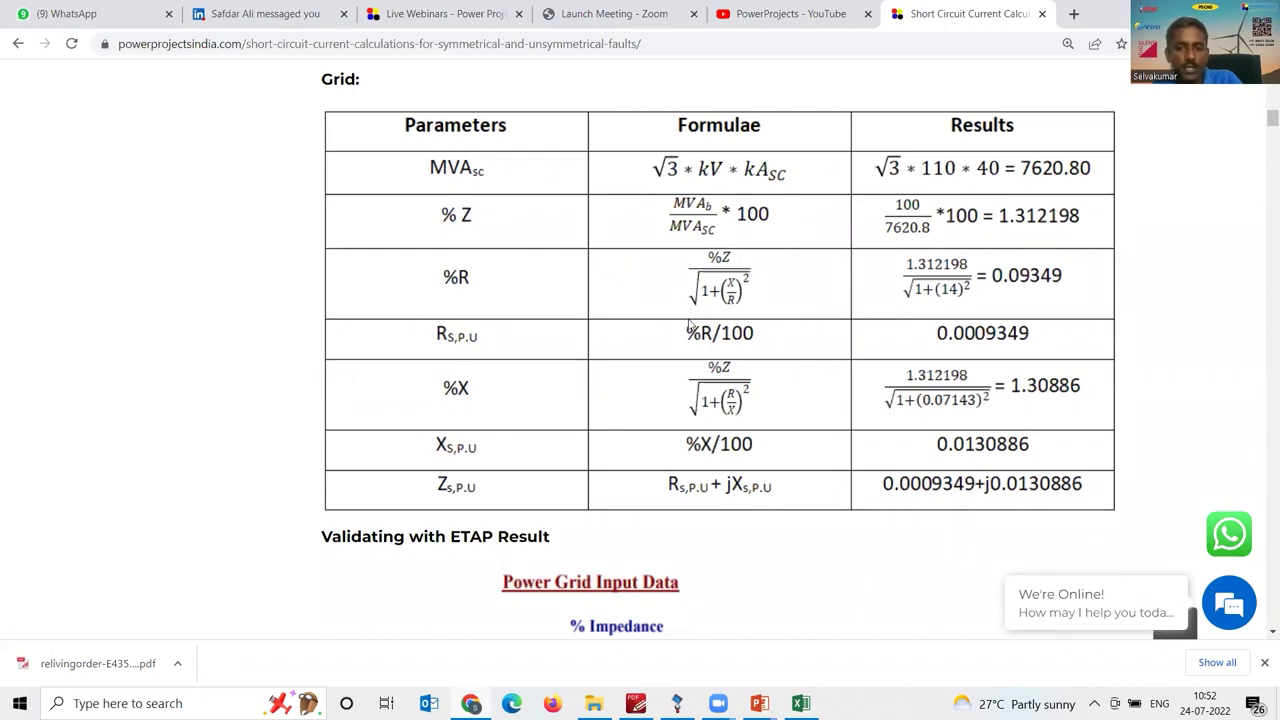
scroll(689, 325, down, 3)
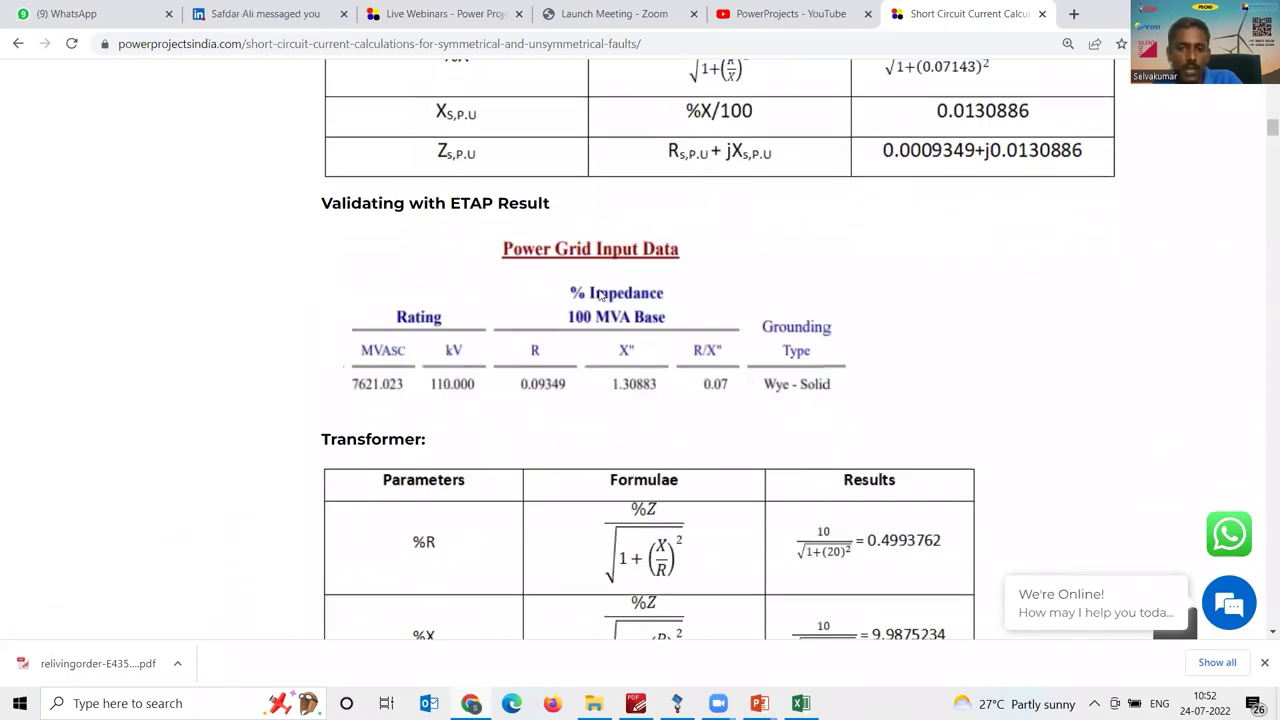
scroll(601, 293, down, 3)
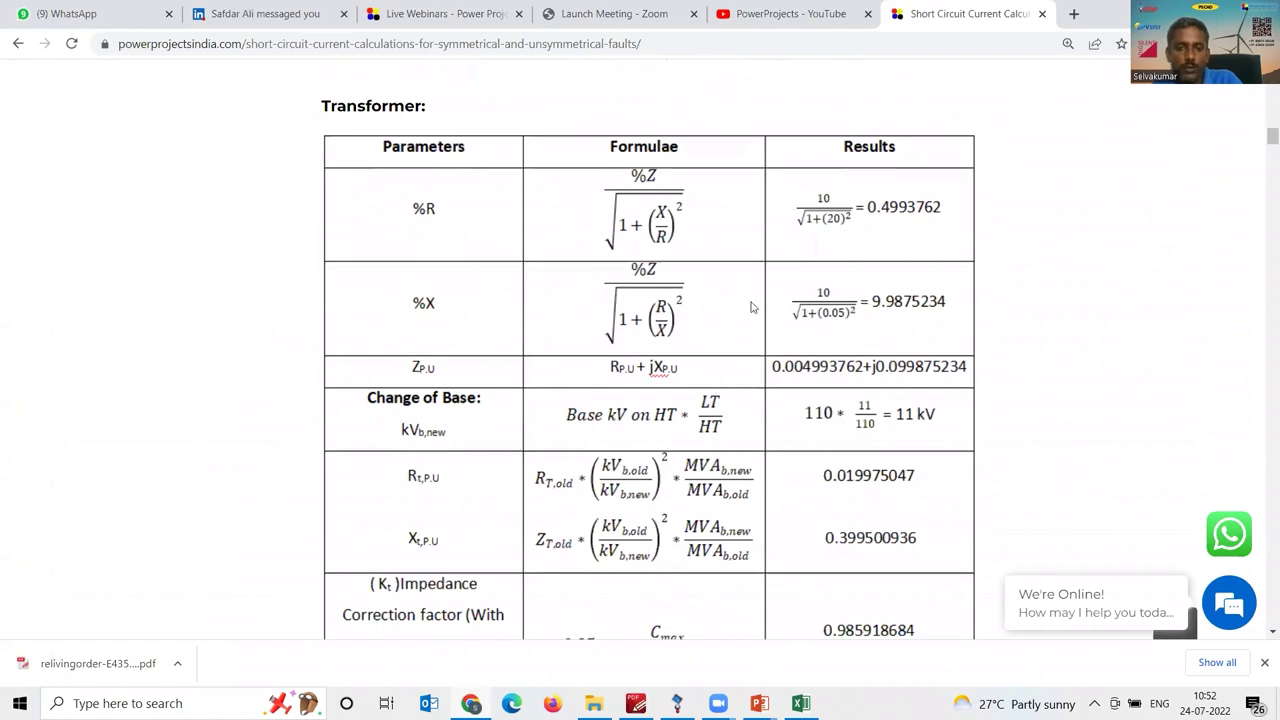
scroll(753, 307, down, 8)
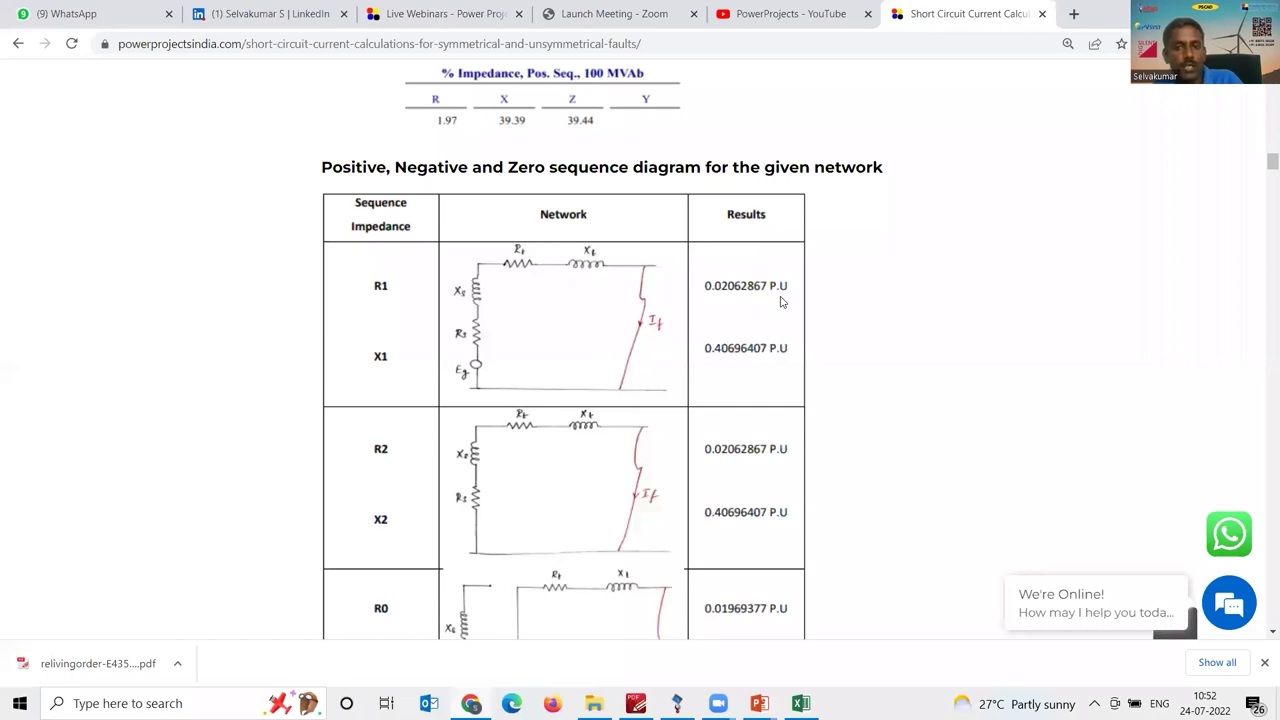
- Examine the zero-sequence networks for different transformer and load connections and the Case 1 fault current calculations for each fault type
scroll(788, 366, down, 6)
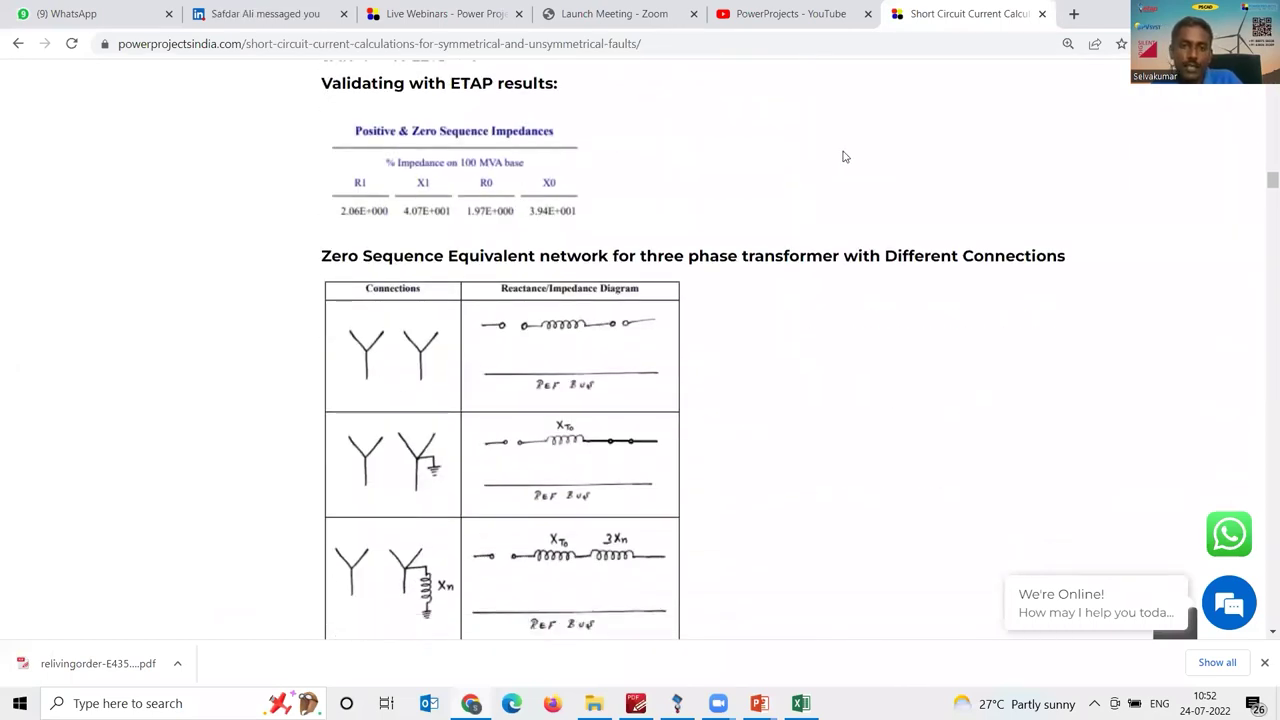
scroll(838, 190, down, 1)
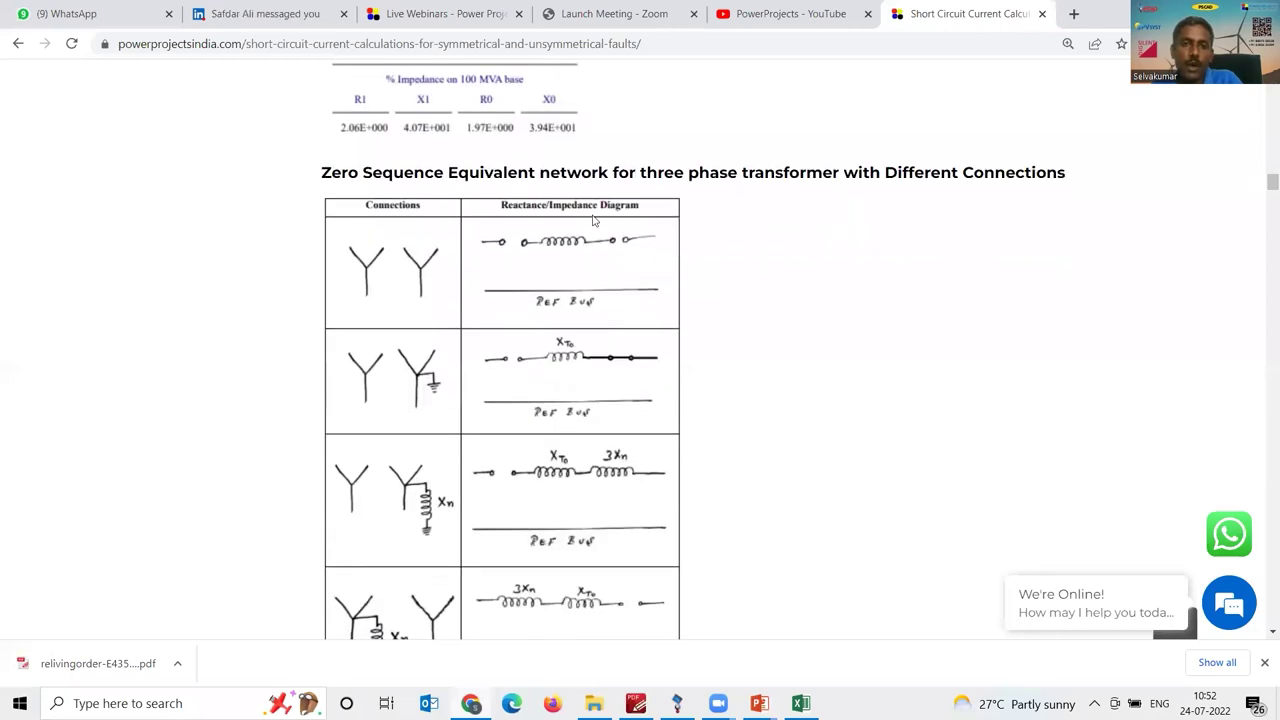
scroll(583, 242, down, 7)
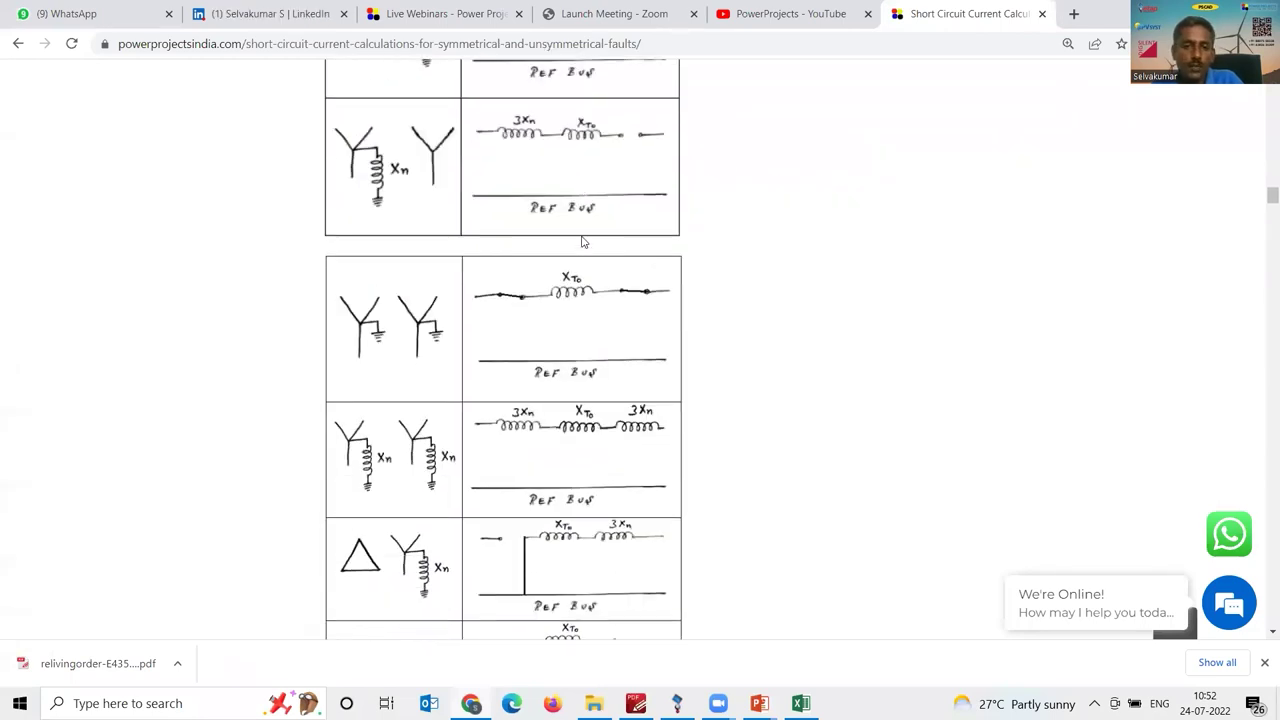
scroll(632, 342, down, 10)
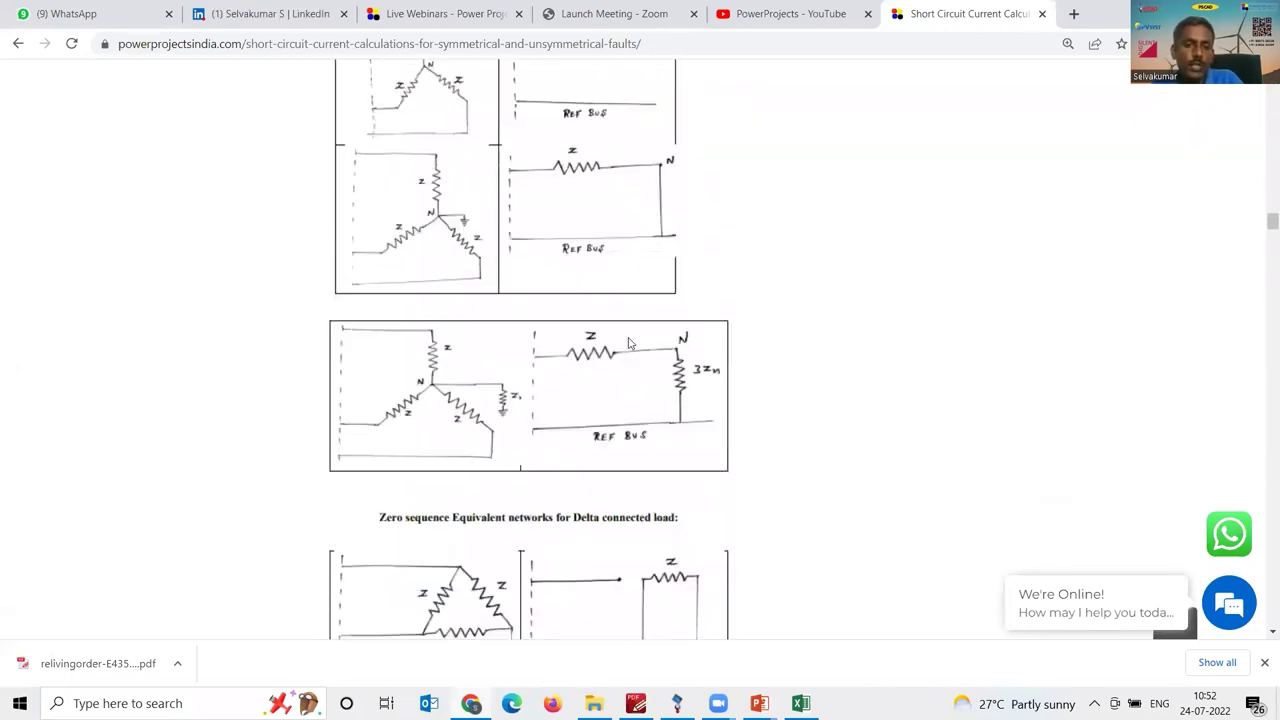
scroll(628, 343, down, 3)
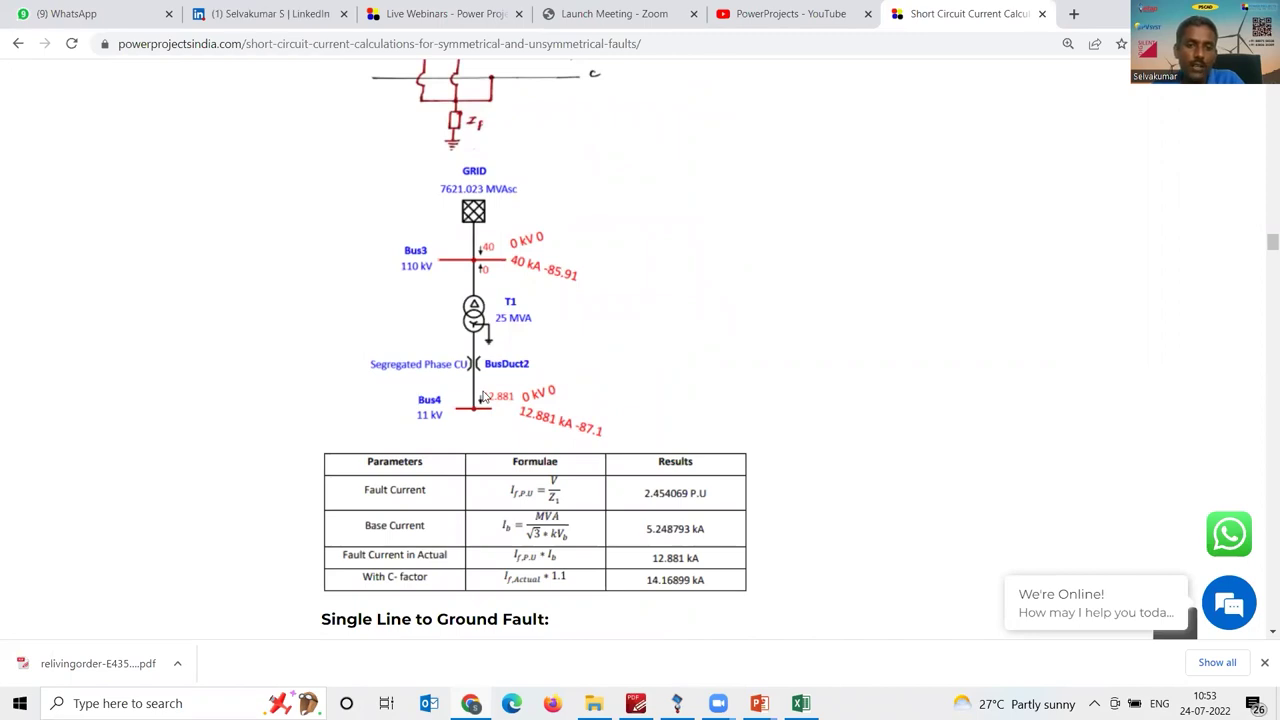
scroll(481, 397, down, 6)
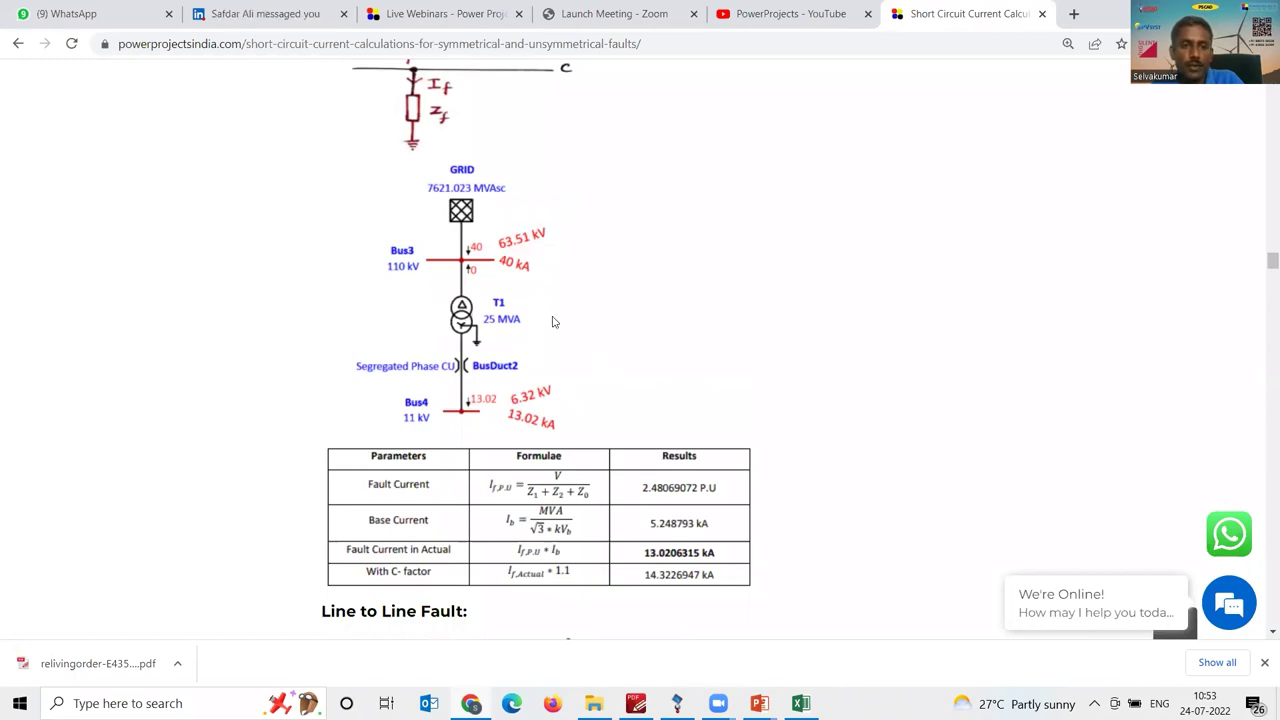
scroll(484, 388, down, 10)
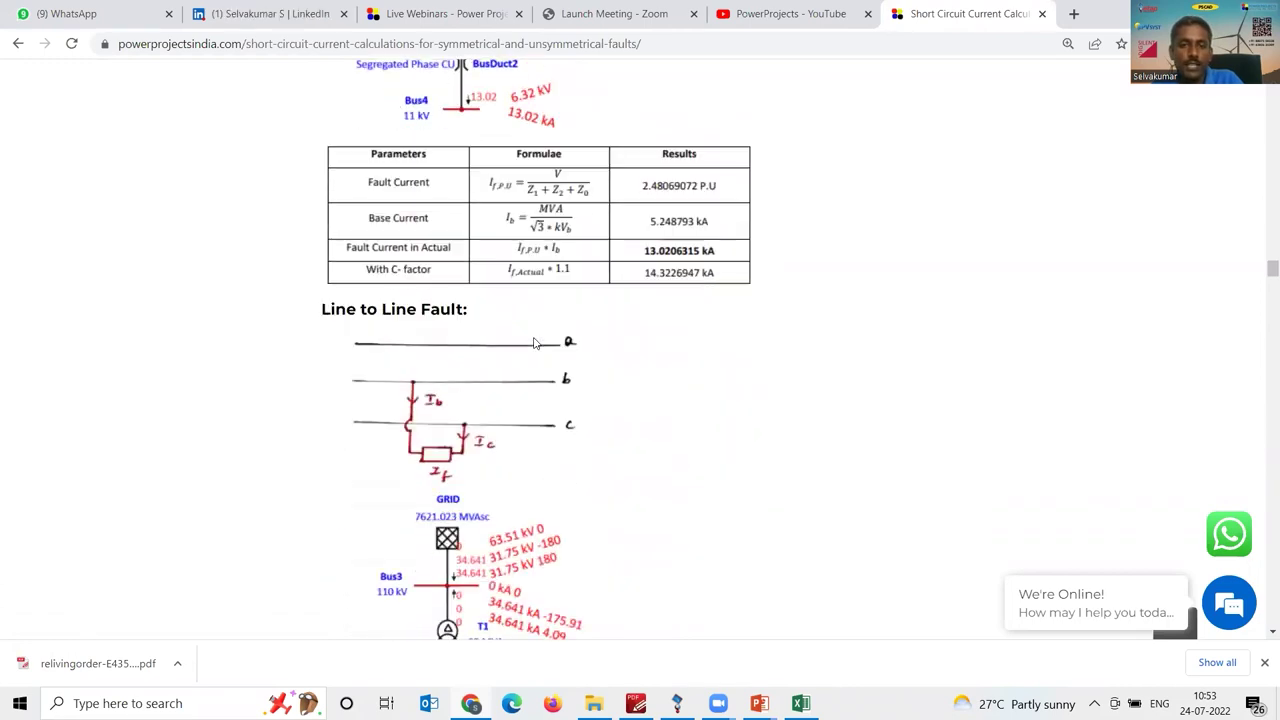
scroll(534, 343, down, 5)
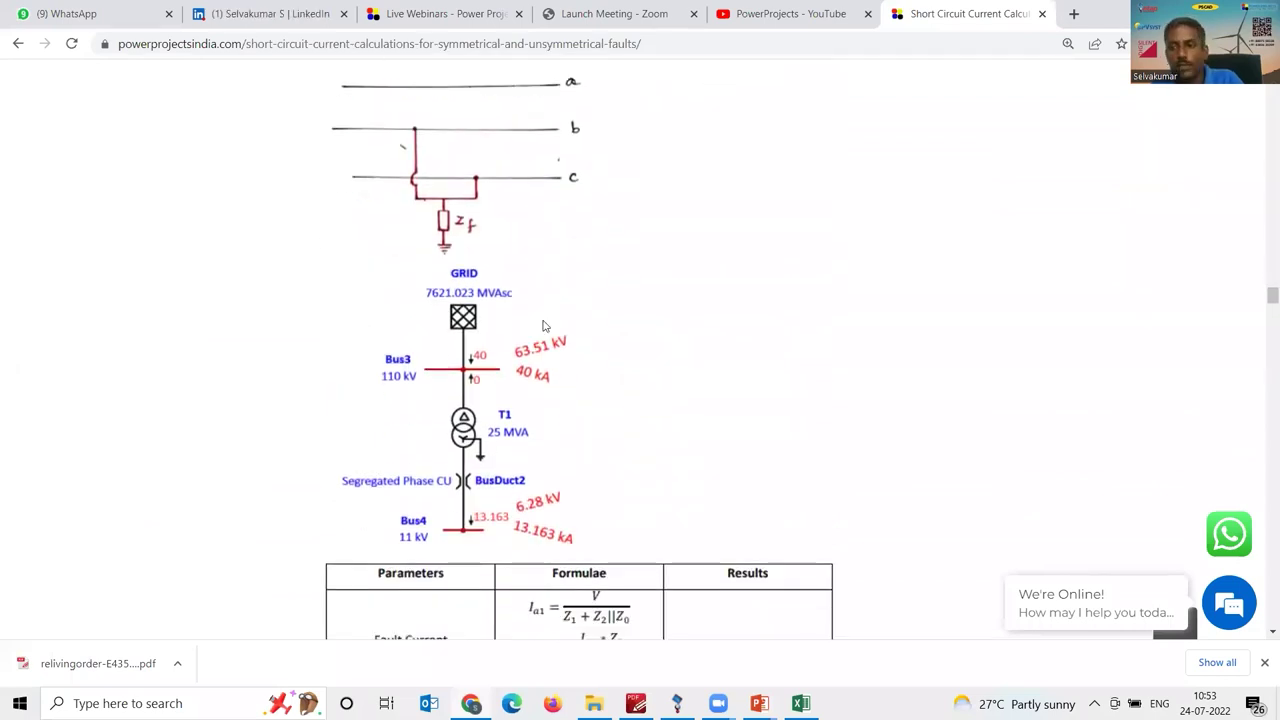
scroll(544, 326, down, 5)
- Examine the cases with motor and lumped load, including their impedance calculations, sequence networks and fault currents
scroll(544, 326, down, 5)
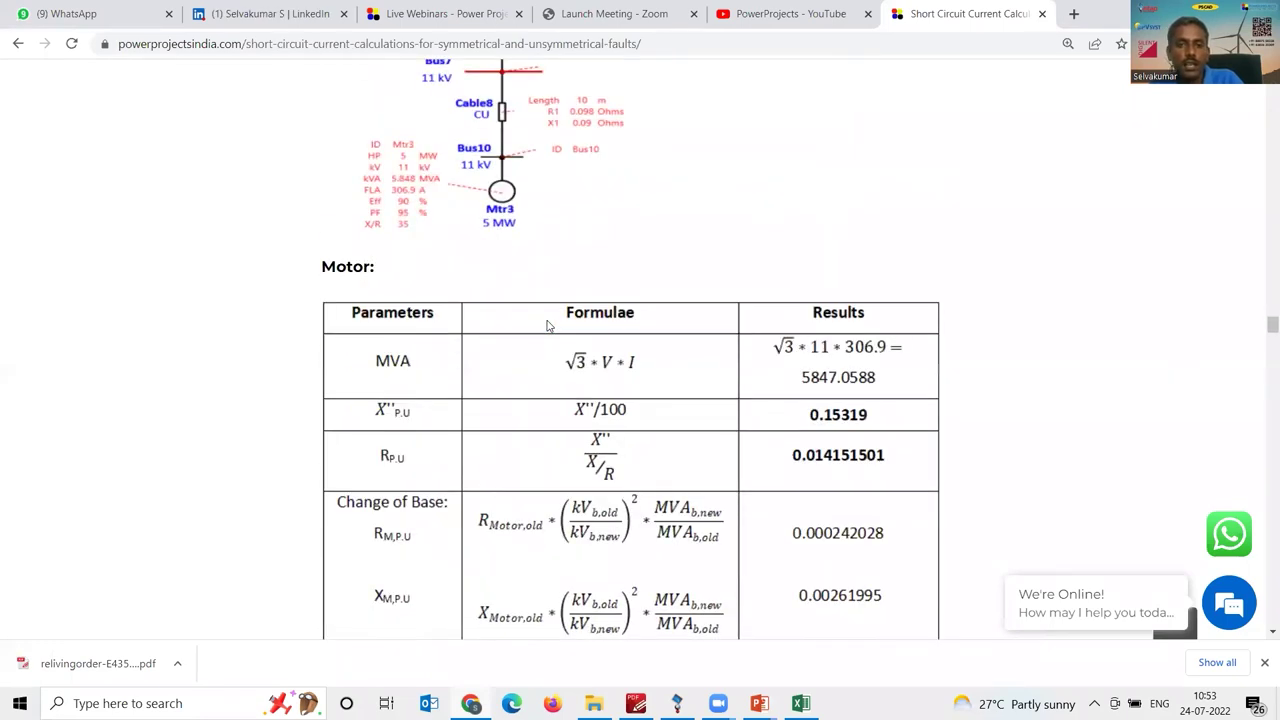
scroll(547, 326, up, 3)
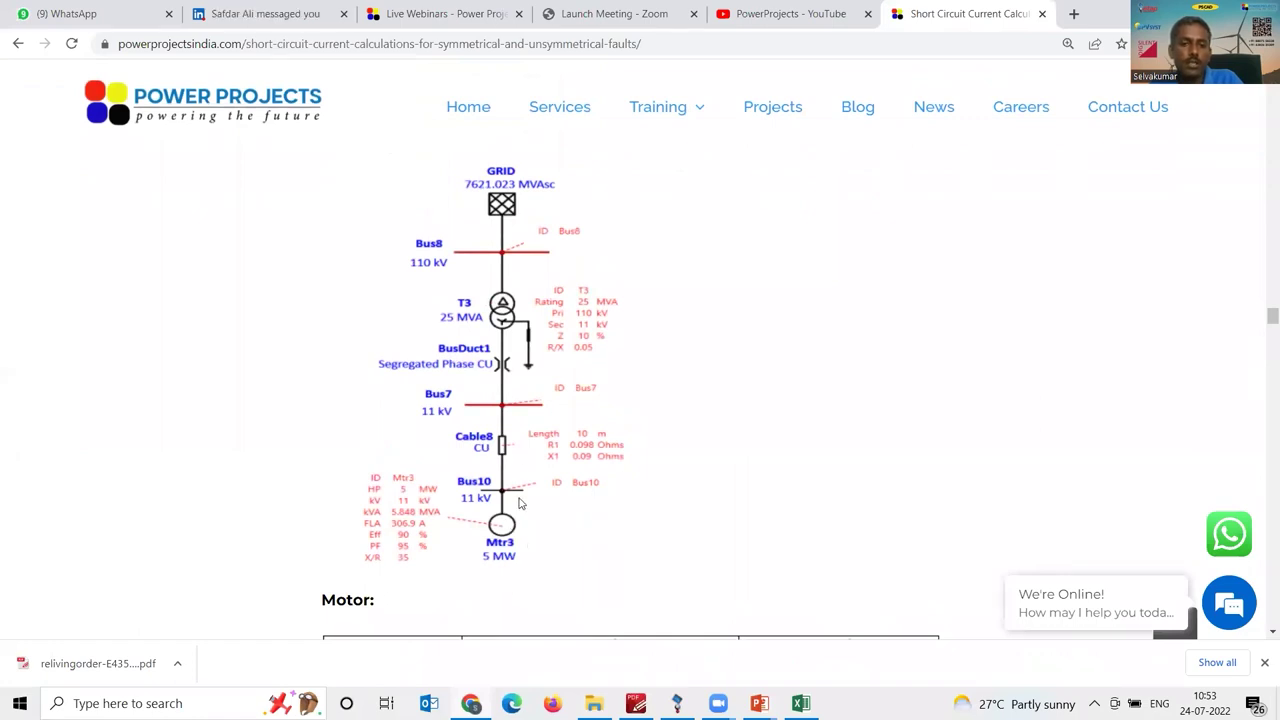
scroll(573, 391, down, 9)
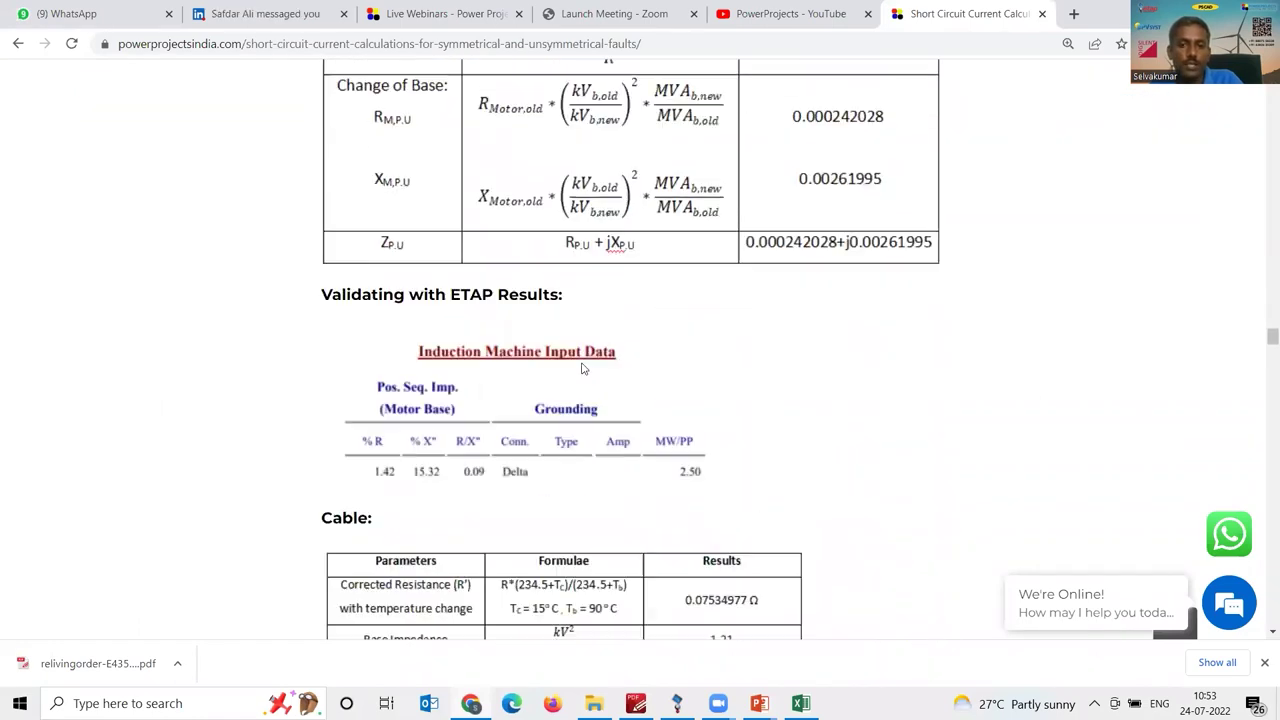
scroll(585, 368, down, 15)
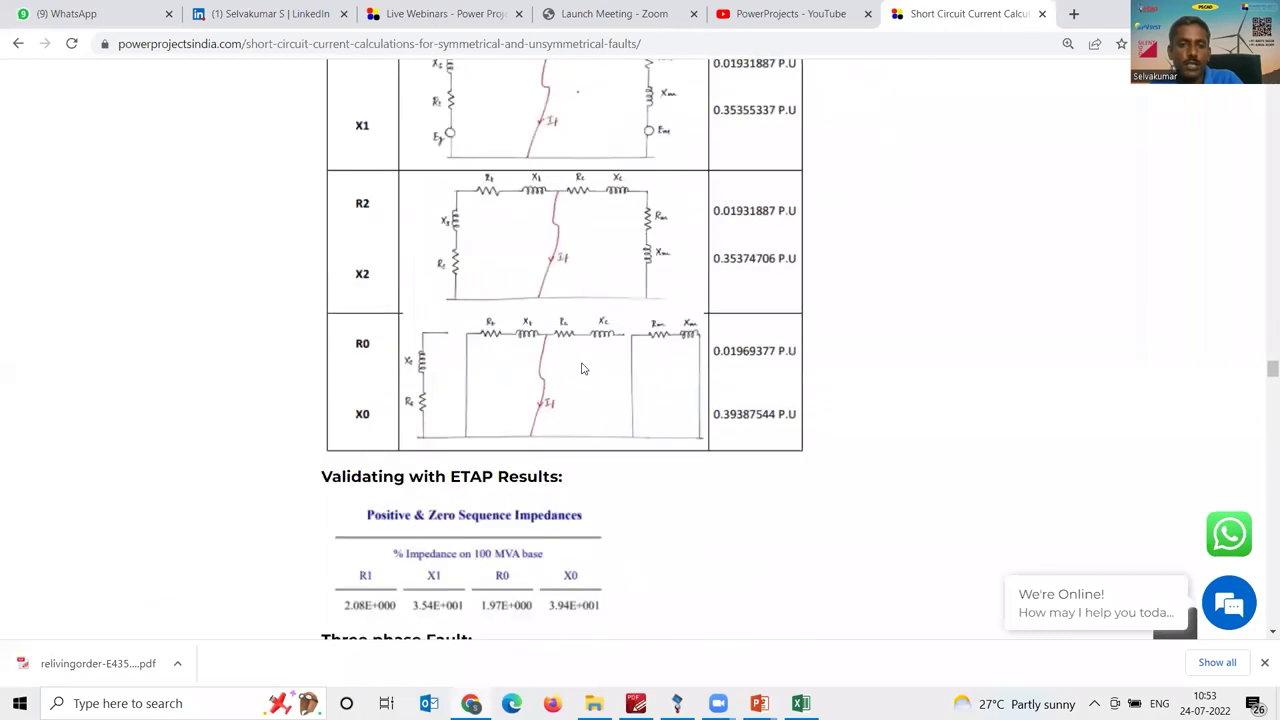
scroll(585, 369, down, 10)
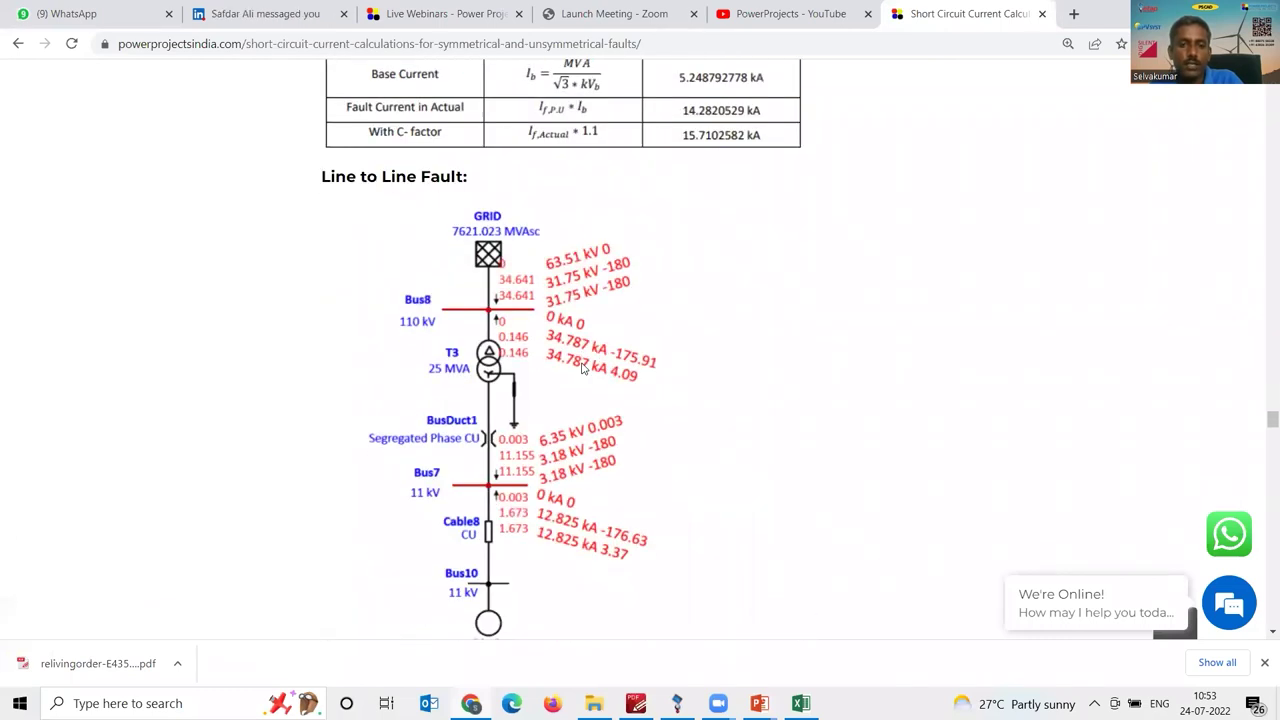
scroll(585, 369, down, 15)
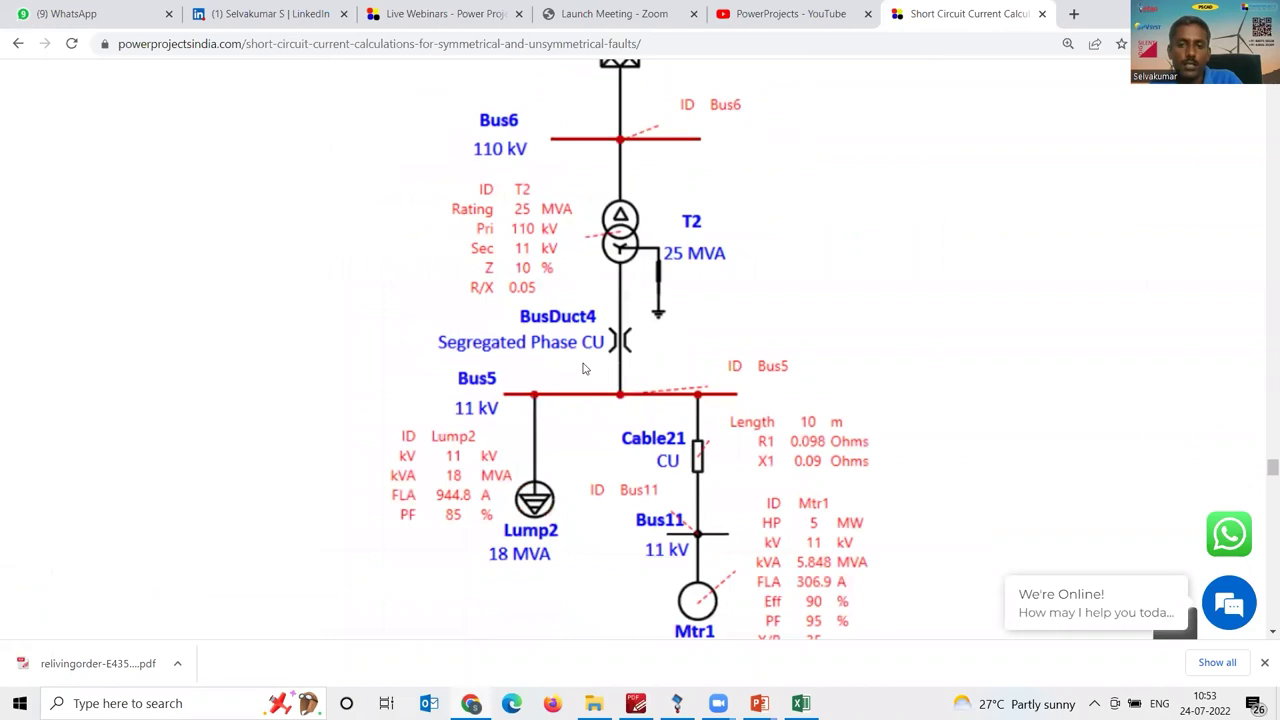
scroll(585, 368, down, 15)
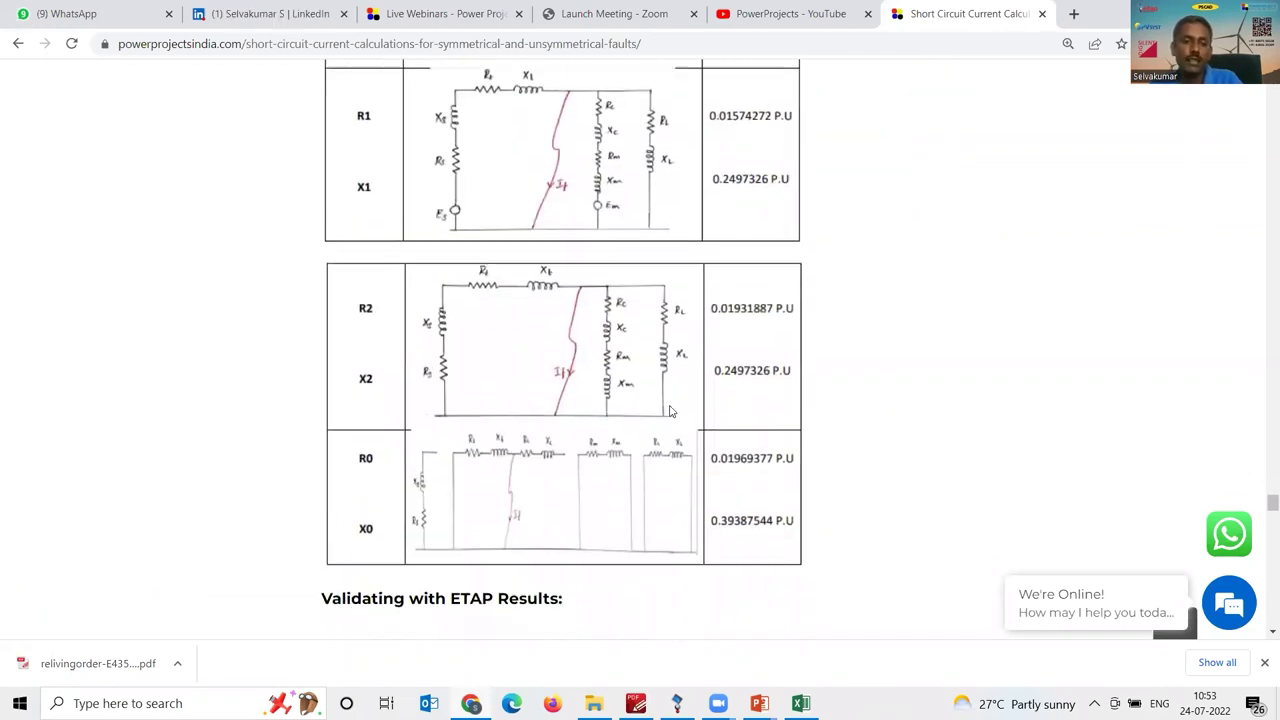
scroll(671, 411, down, 14)
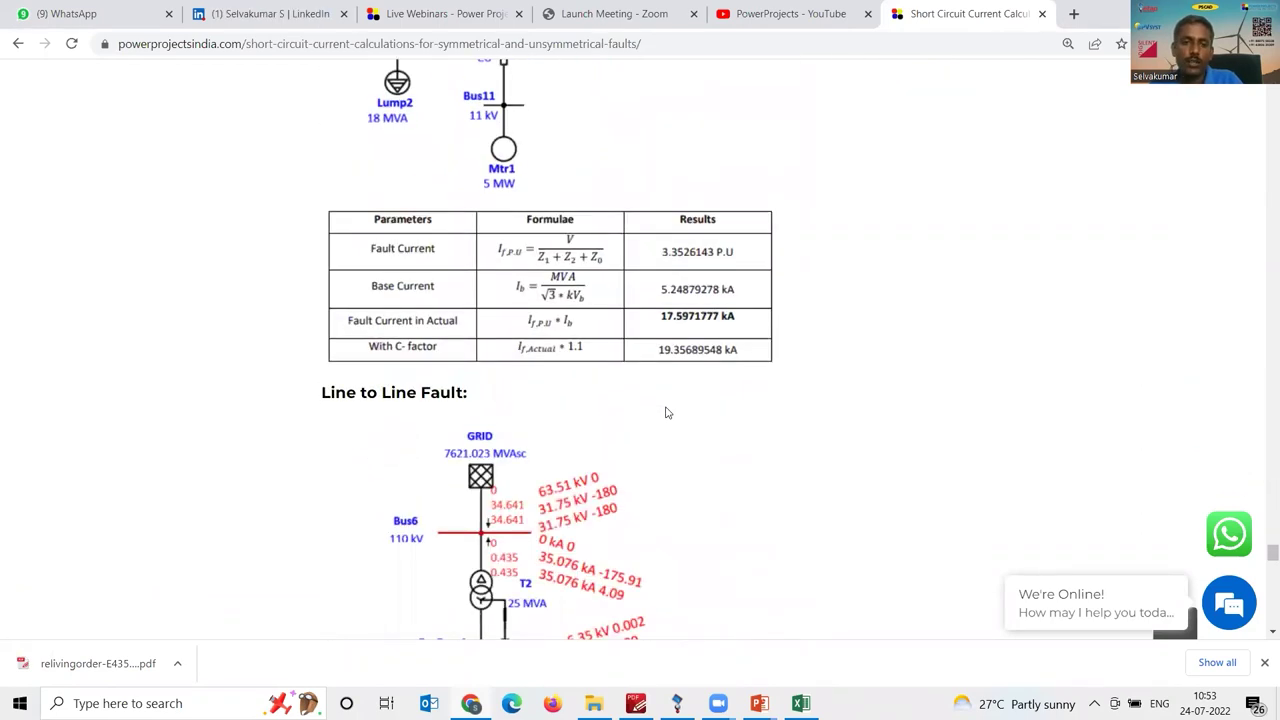
scroll(667, 412, down, 15)
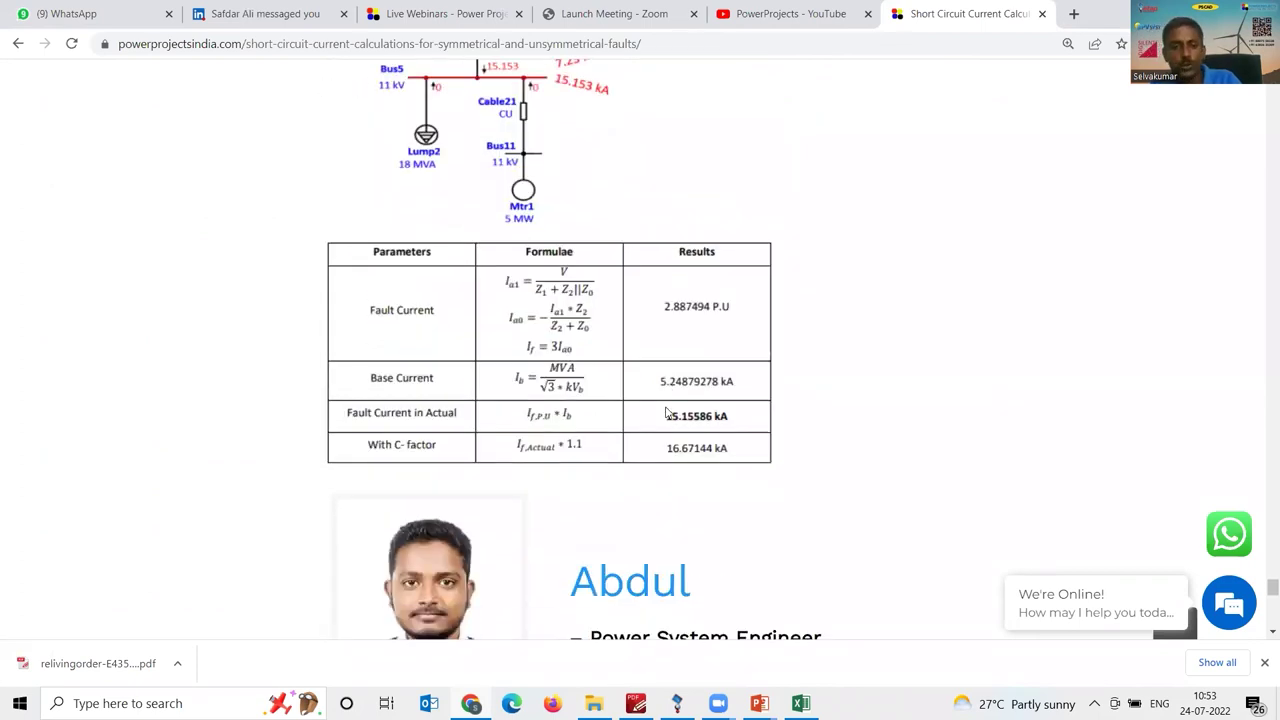
- Revisit the lumped load and motor case calculations in the article, and switch back to the ETAP short-circuit diagram
scroll(662, 412, up, 15)
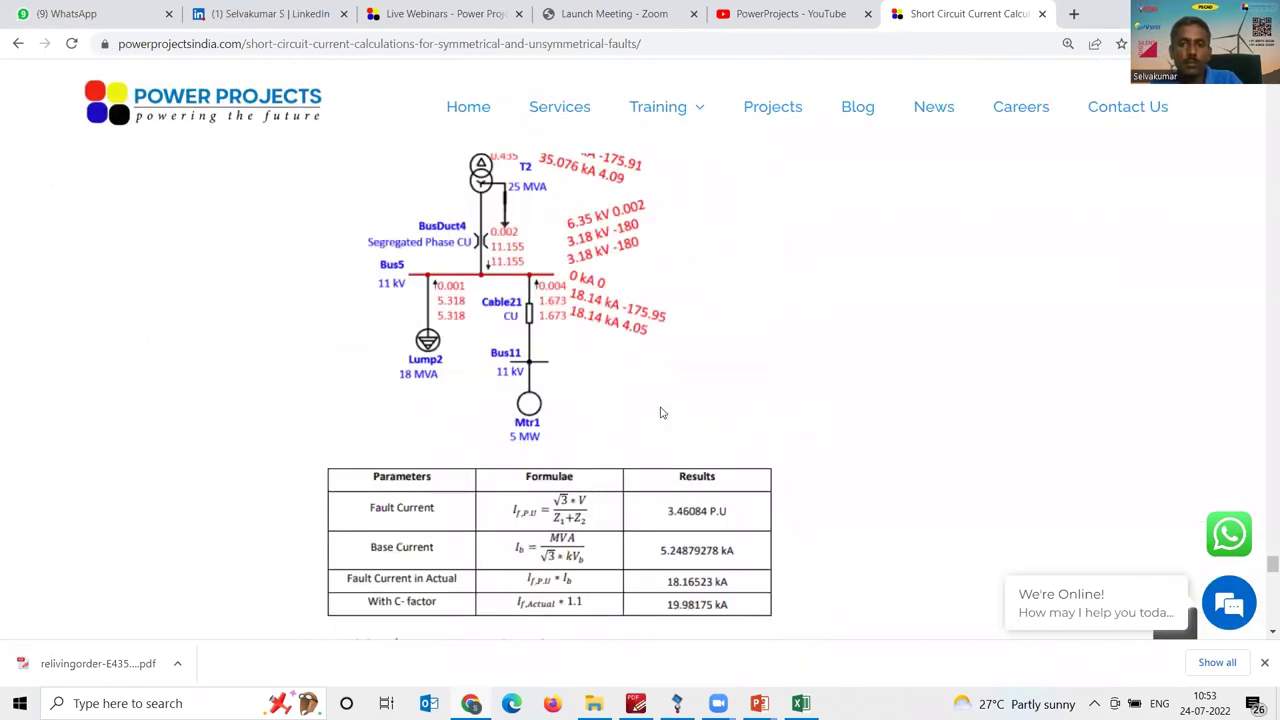
scroll(660, 412, up, 15)
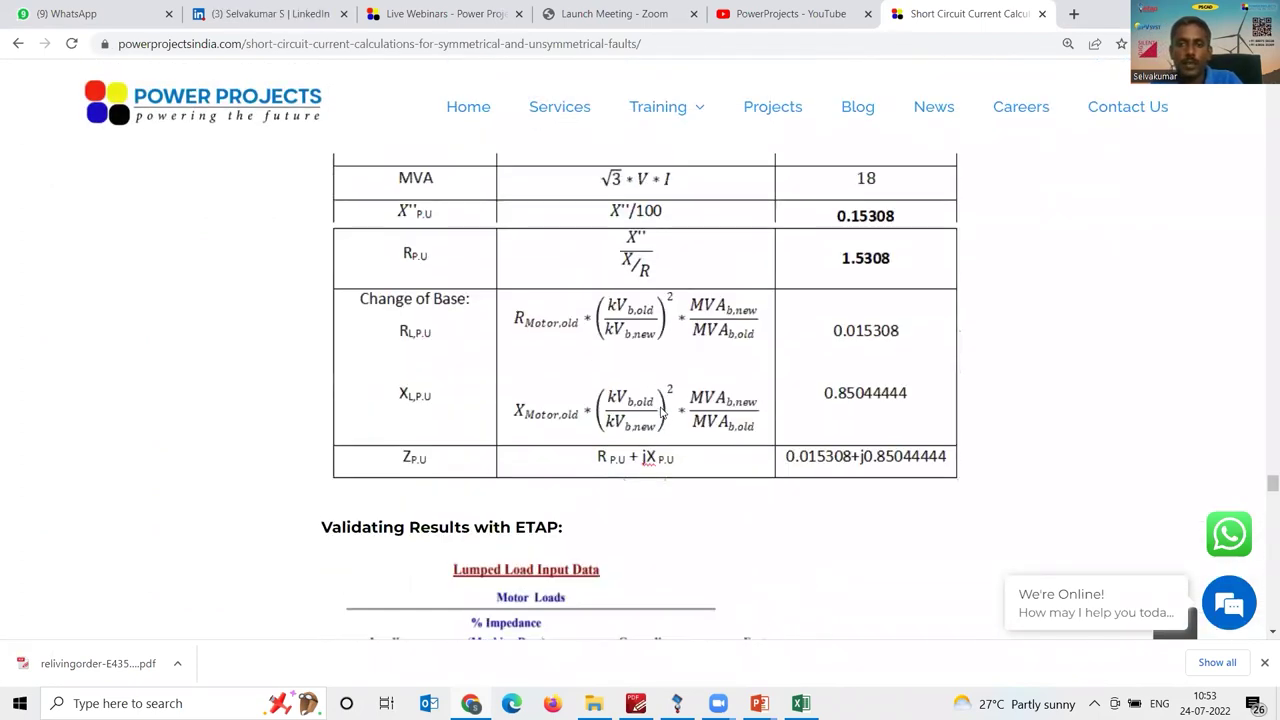
scroll(660, 412, down, 15)
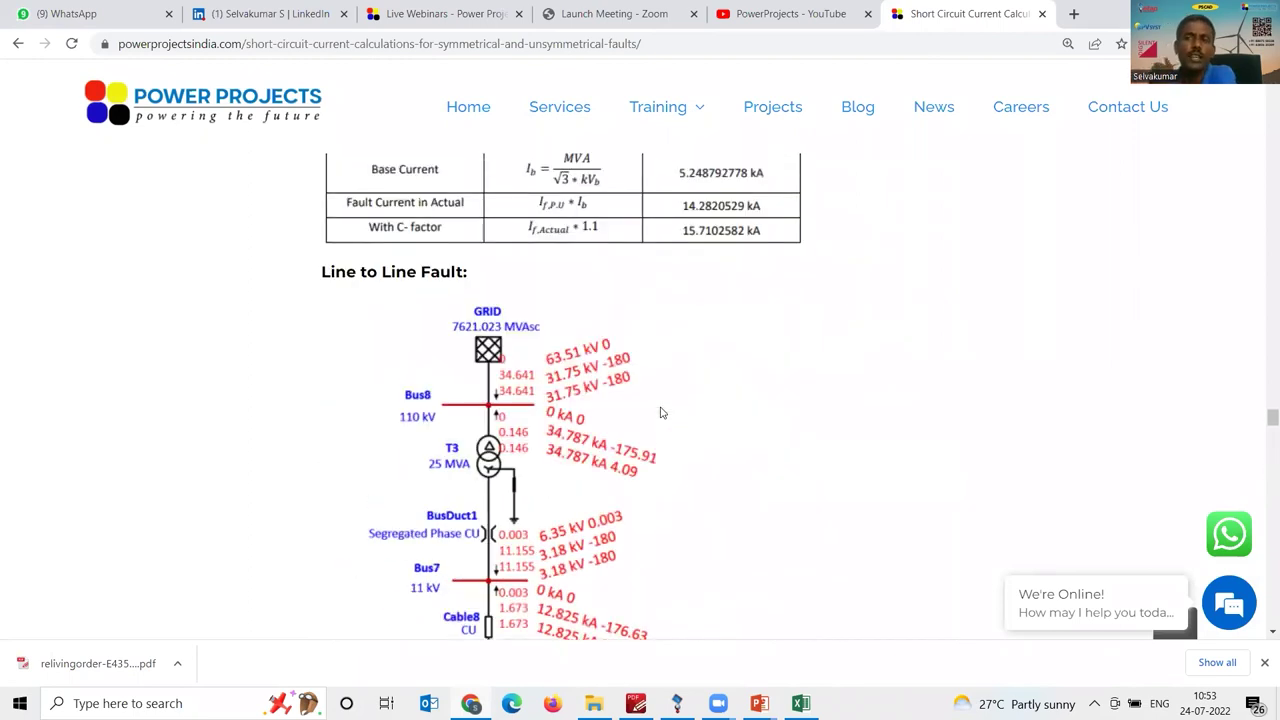
scroll(660, 412, up, 4)
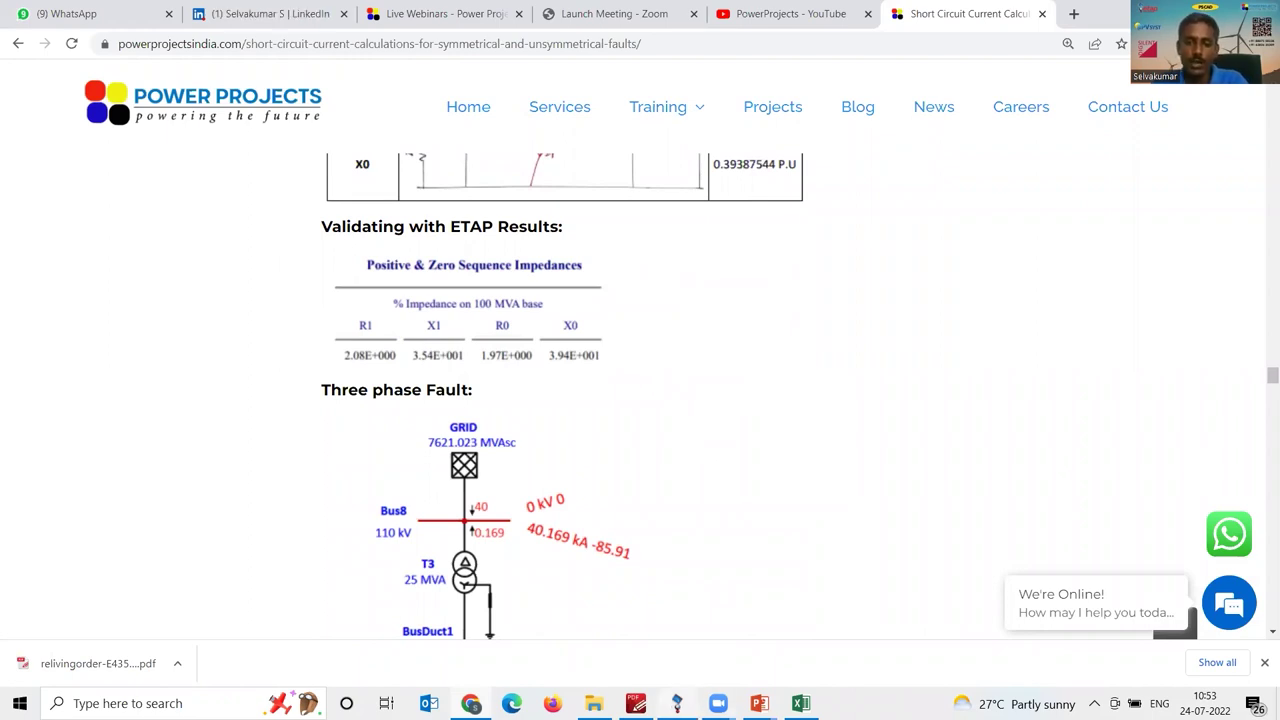
key(alt+Tab)
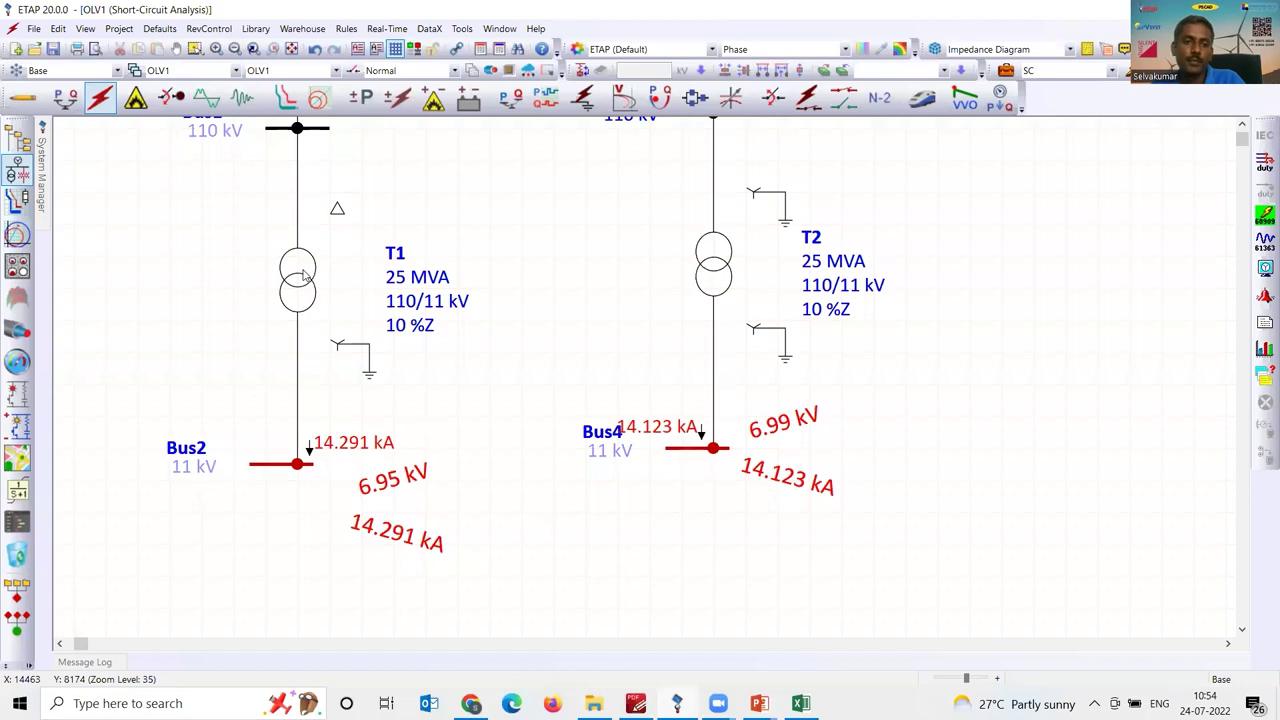
- Set transformer T1's zero-sequence impedance to 10.5 % and run the IEC 60909 short-circuit calculation
click(309, 272)
double_click(352, 216)
click(493, 128)
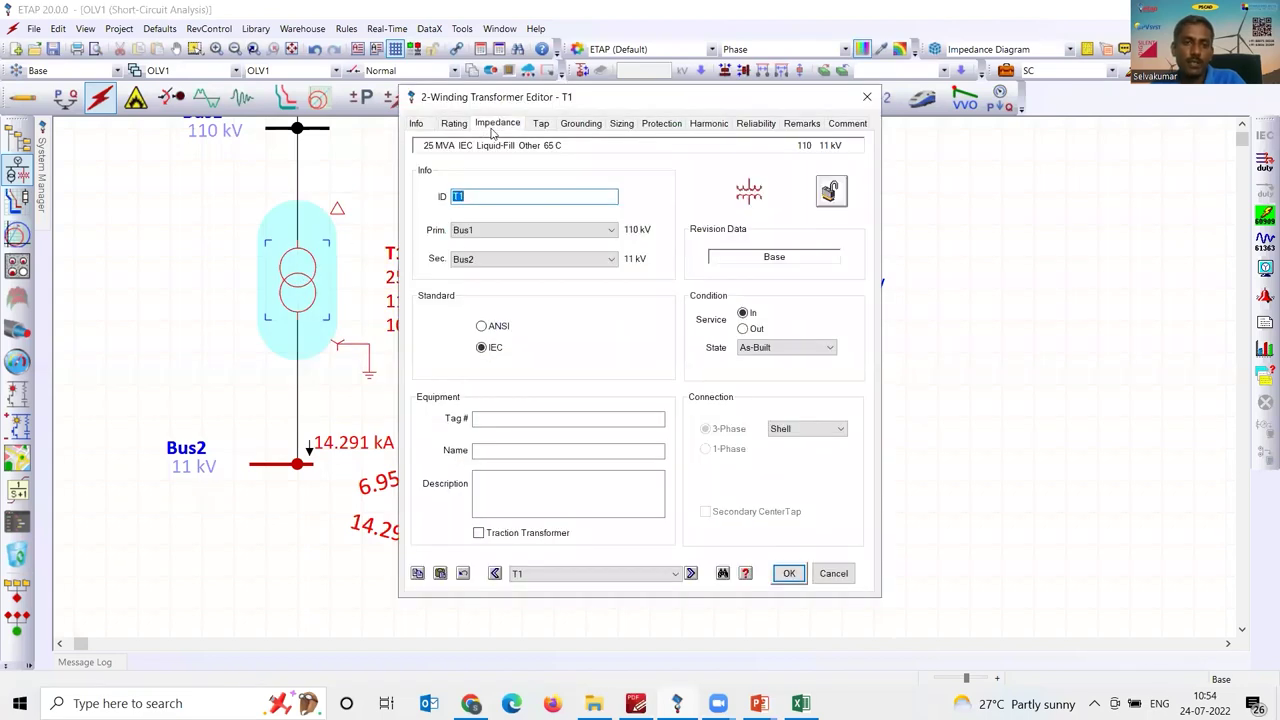
click(498, 246)
text(.5)
key(Return)
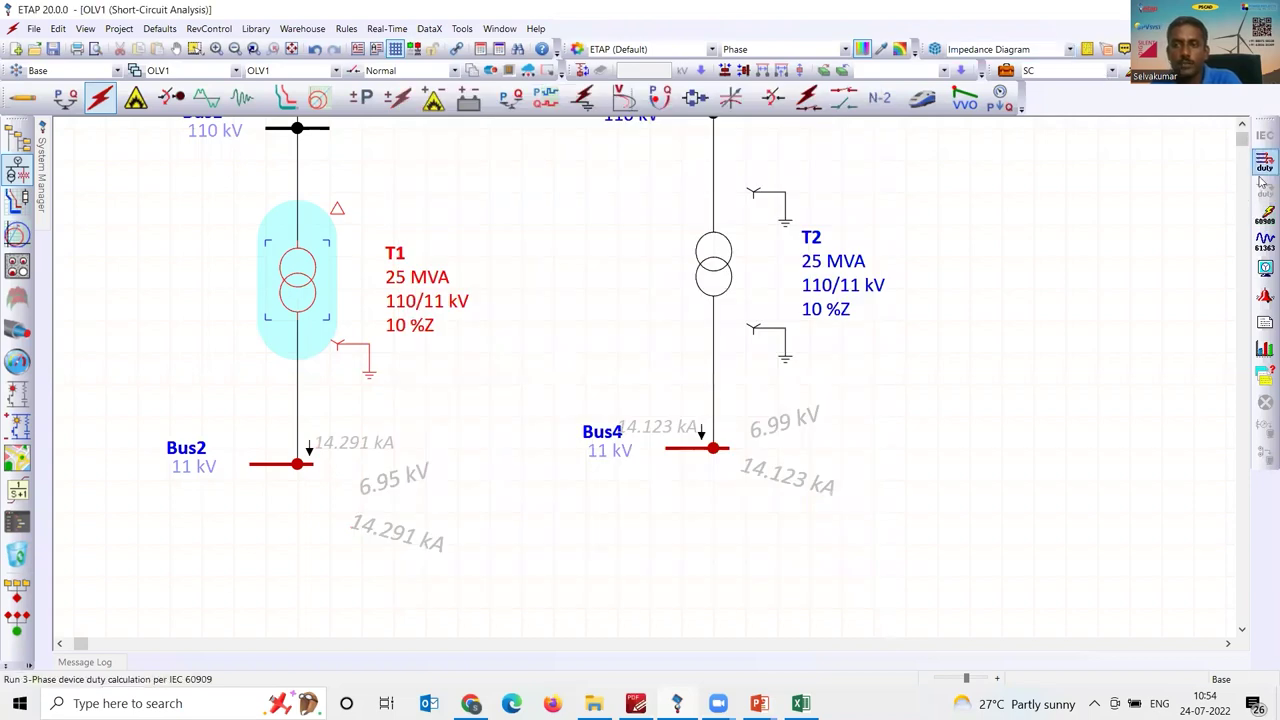
click(1265, 215)
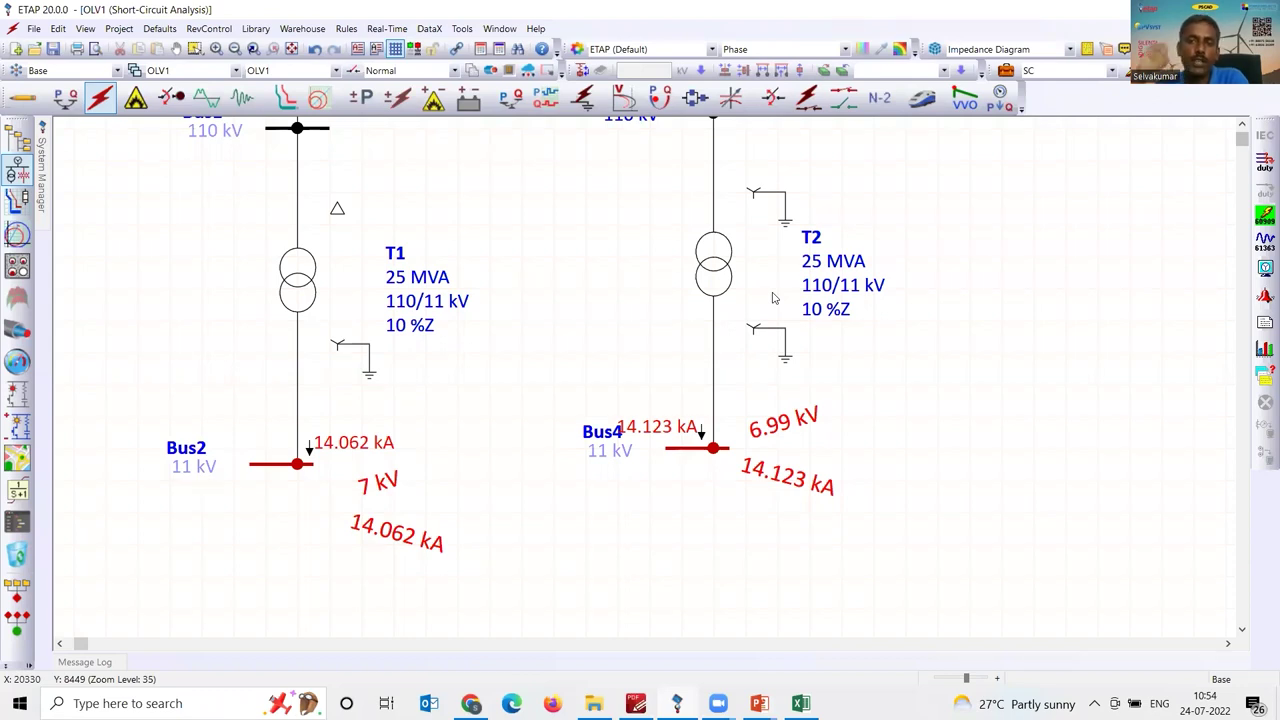
- Lower transformer T1's zero-sequence impedance to 10.3 % and rerun the IEC 60909 short-circuit calculation
click(288, 290)
double_click(290, 290)
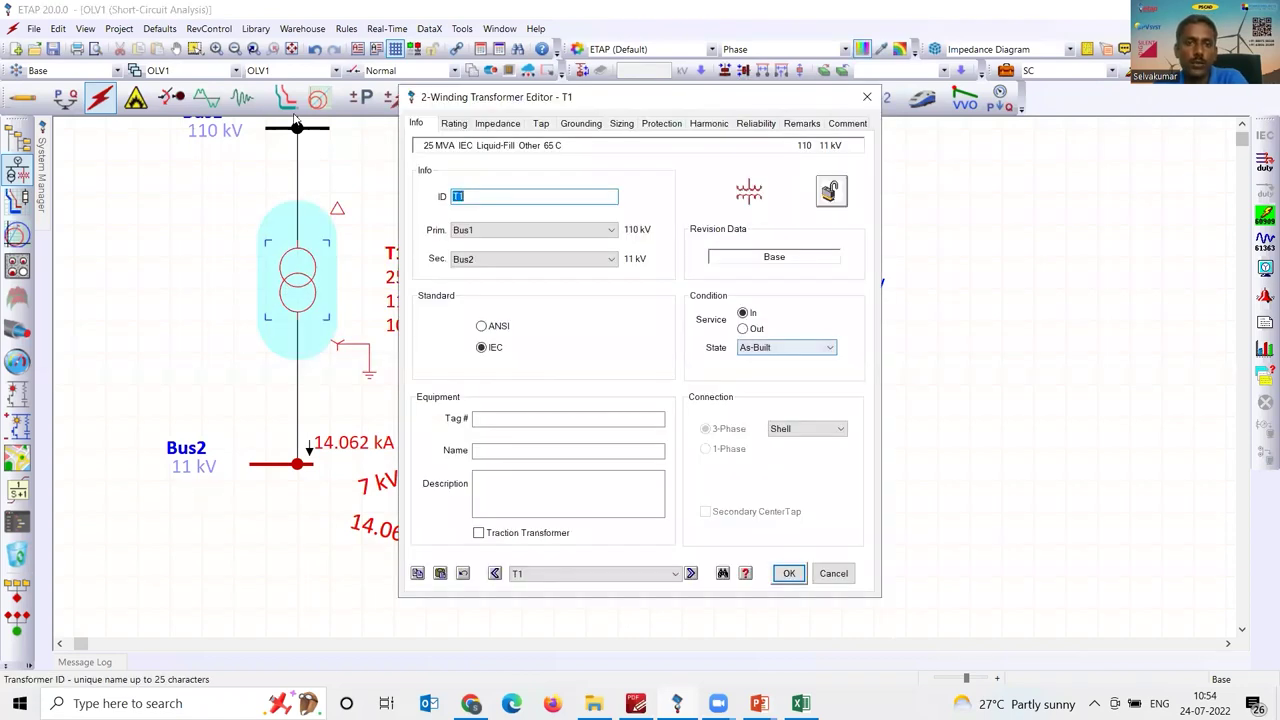
click(496, 124)
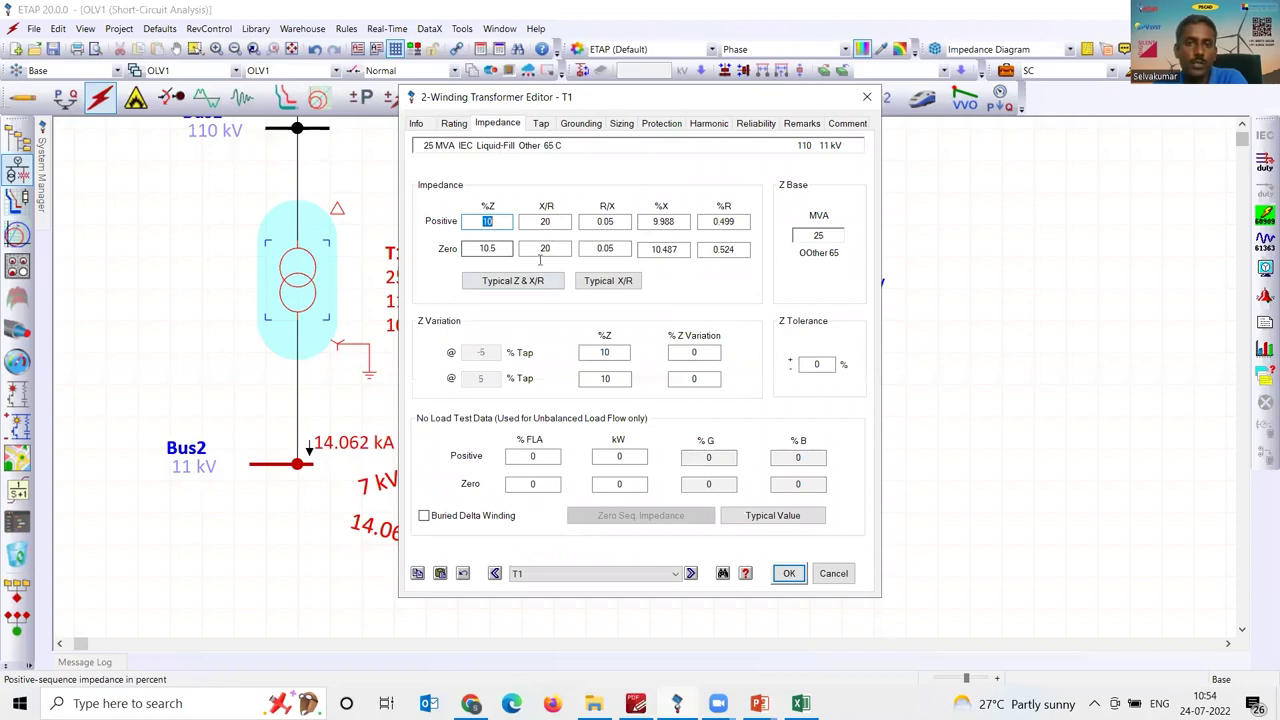
click(513, 248)
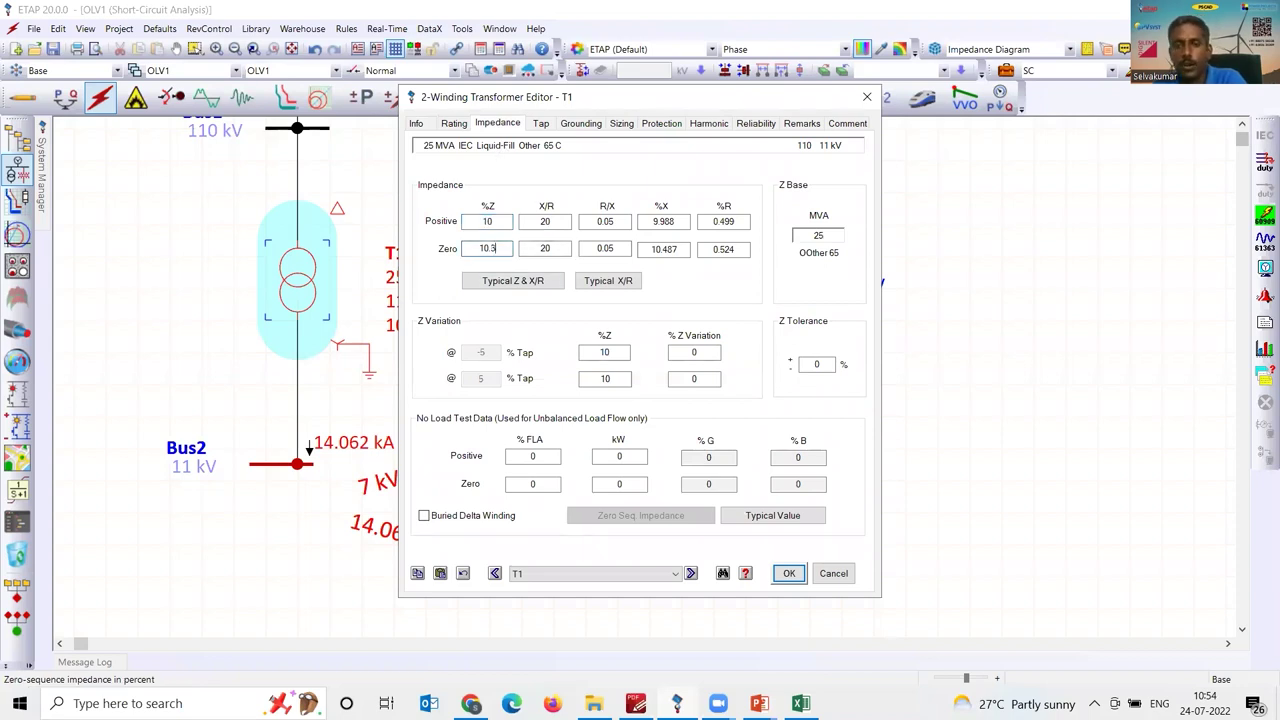
key(Return)
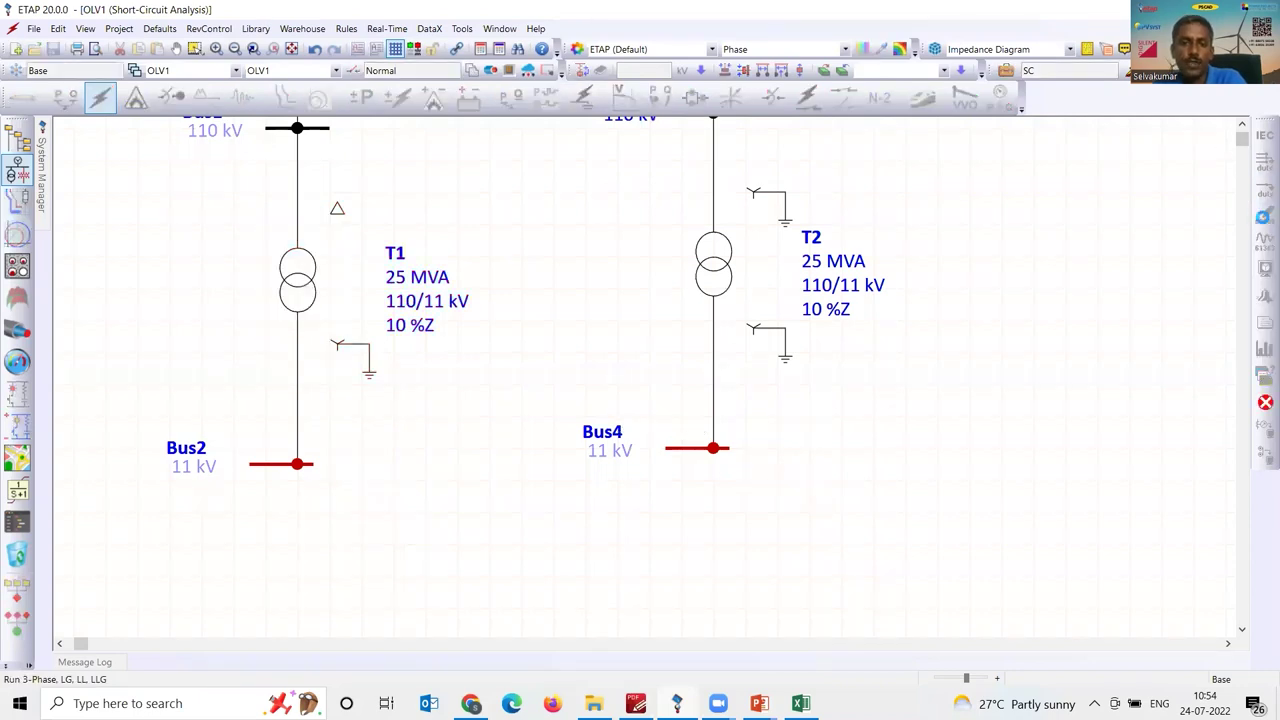
click(1262, 216)
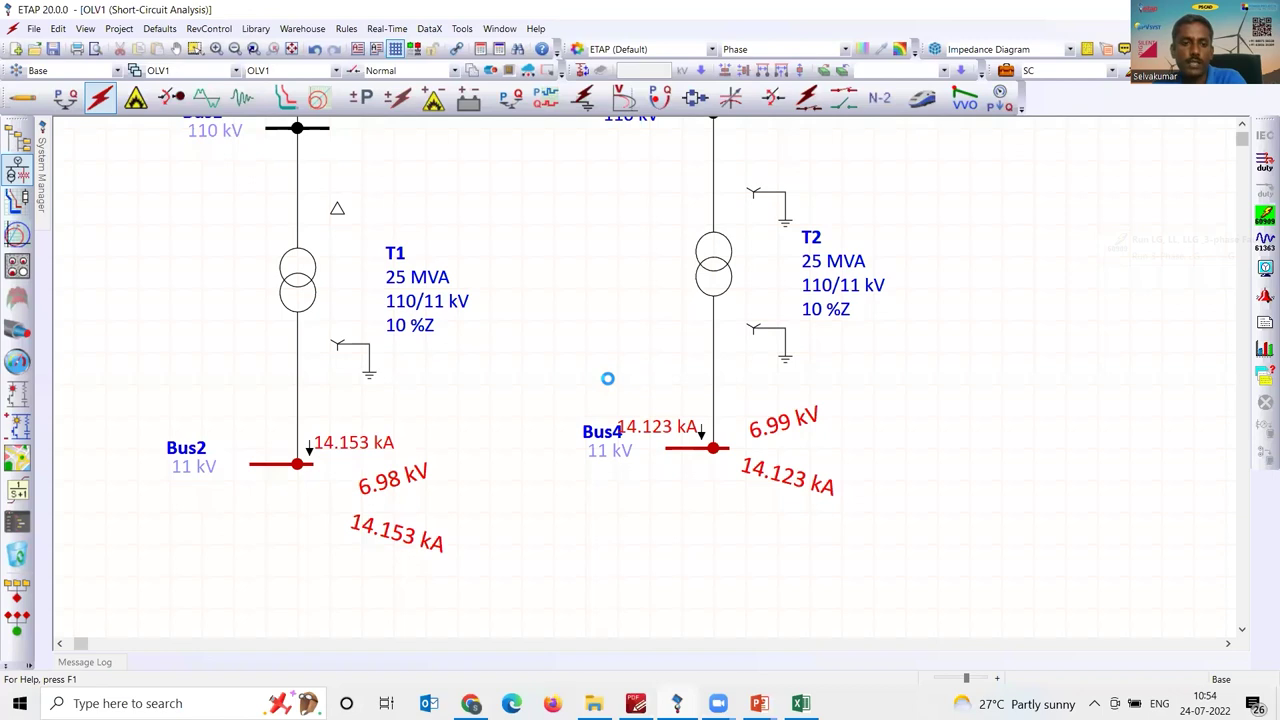
- Fine-tune T1's zero-sequence impedance, rerun the short-circuit calculation, and compare the line-to-ground fault currents at Bus2 and Bus4
double_click(297, 270)
click(515, 123)
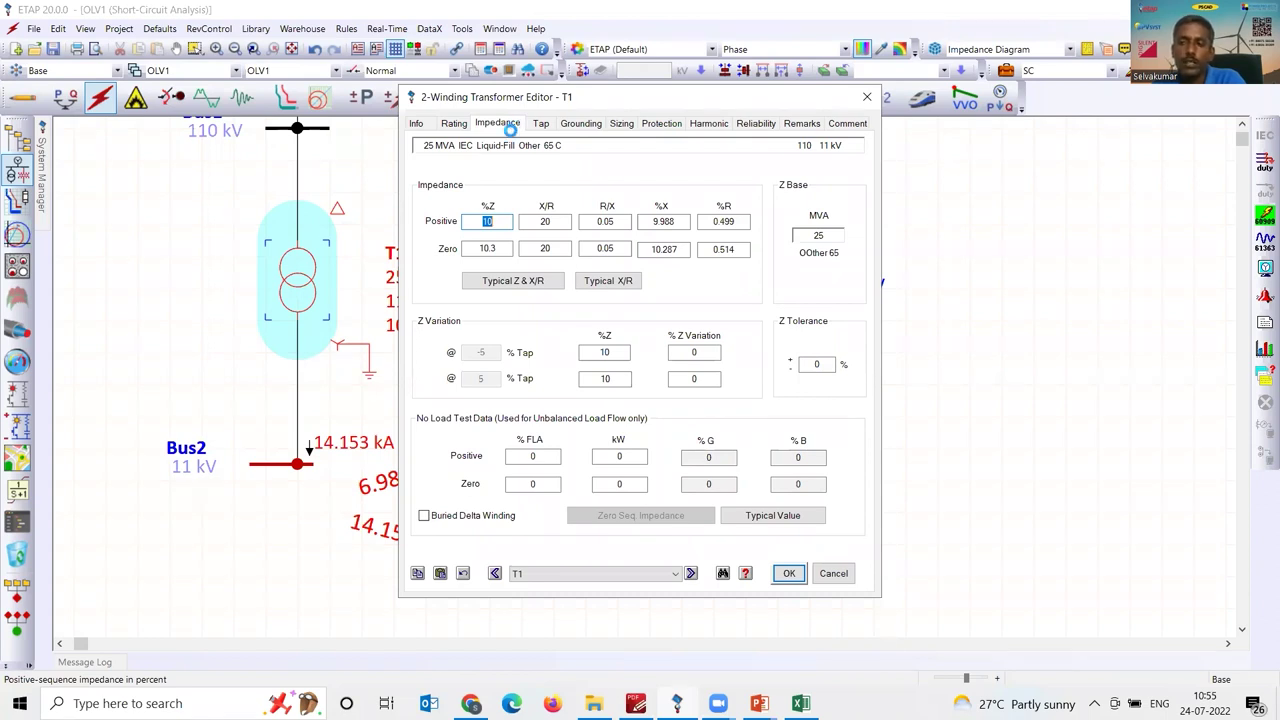
click(487, 248)
key(Return)
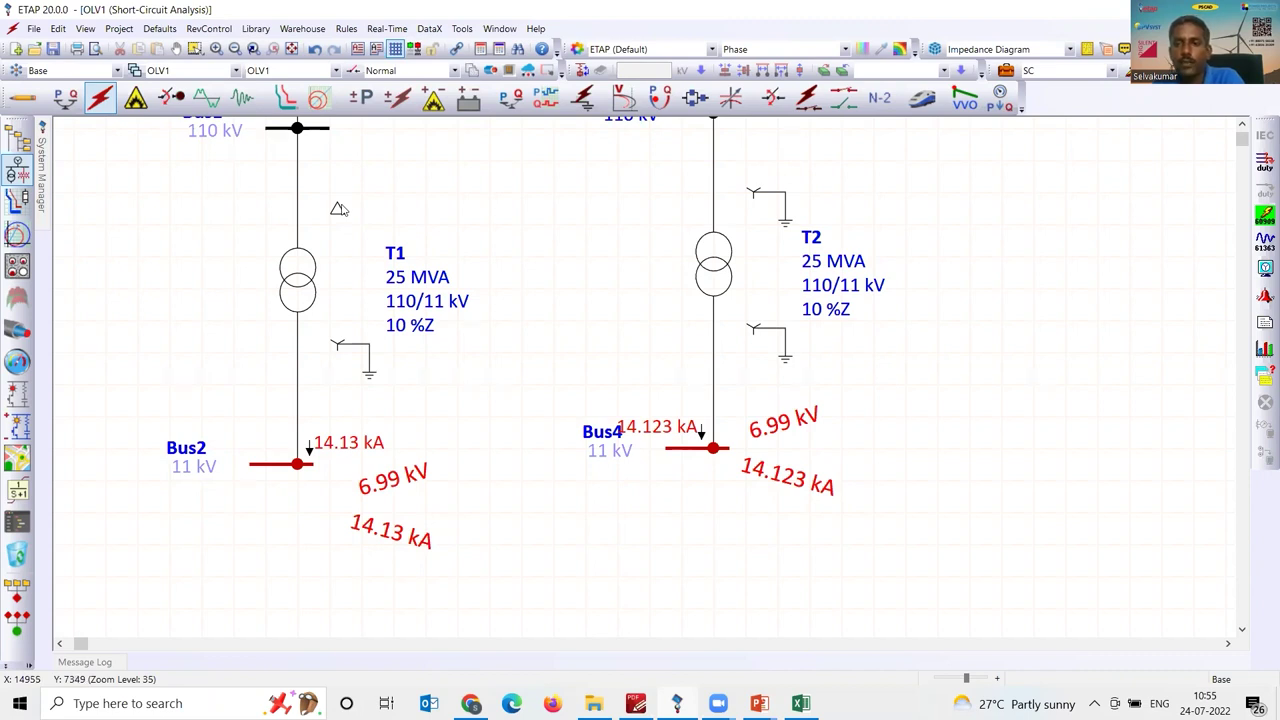
scroll(254, 209, up, 3)
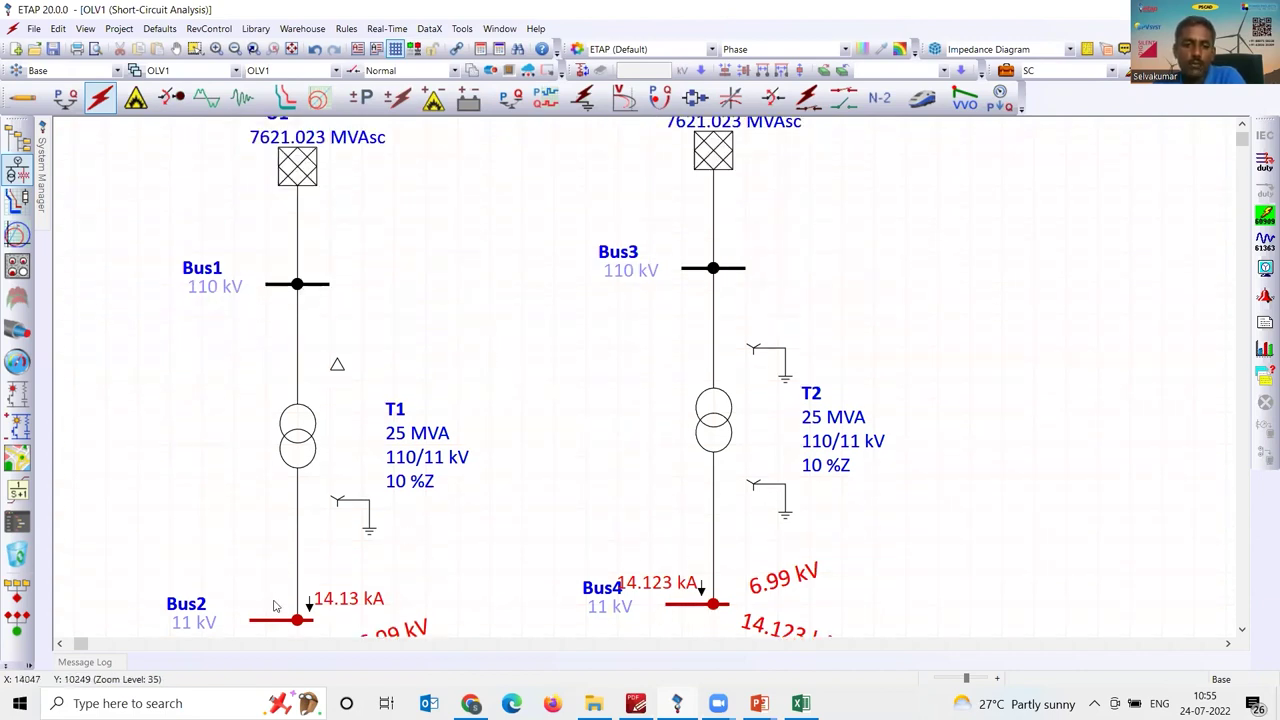
scroll(575, 515, down, 3)
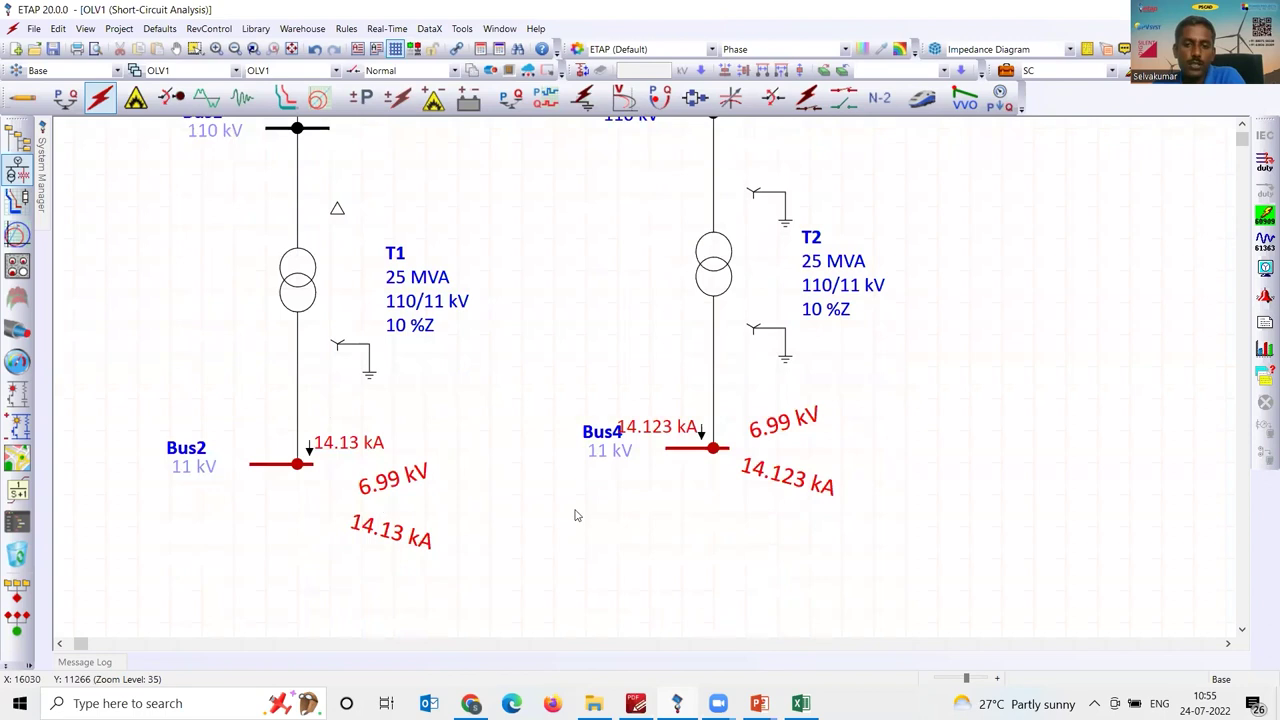
- Remove the fault from Bus4 and rerun the short-circuit calculation with only Bus2 faulted
right_click(696, 452)
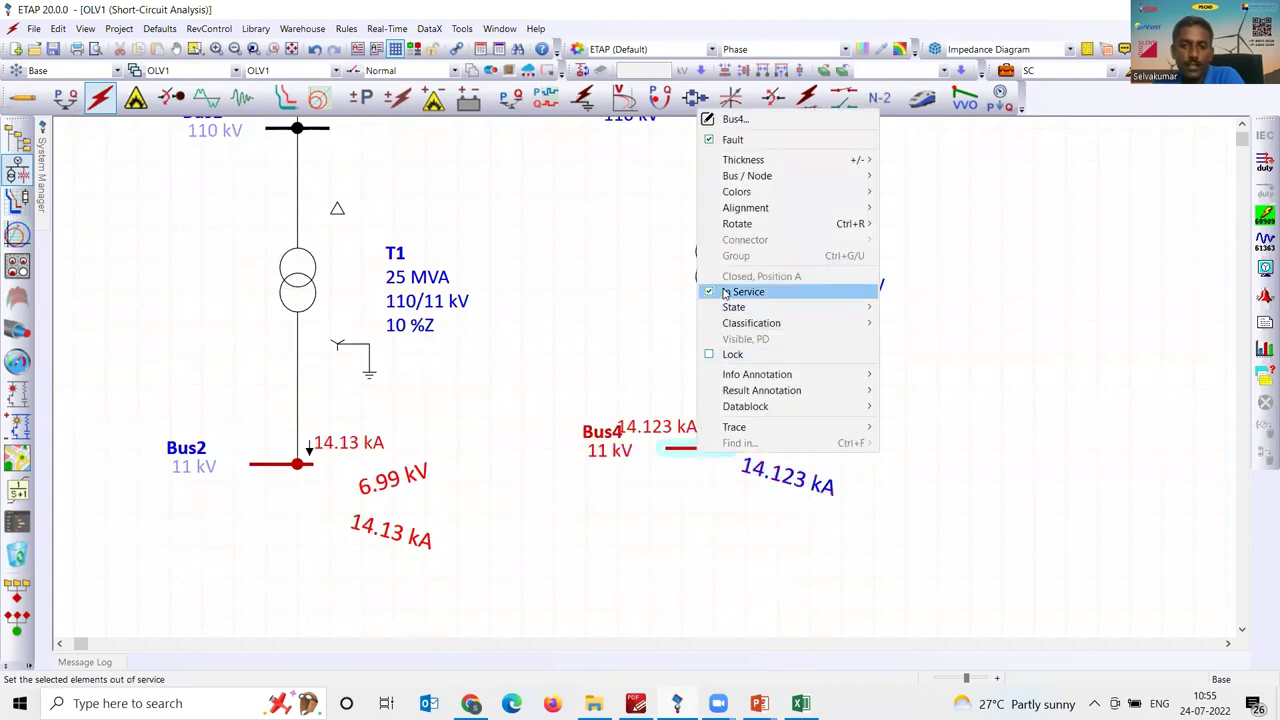
click(762, 144)
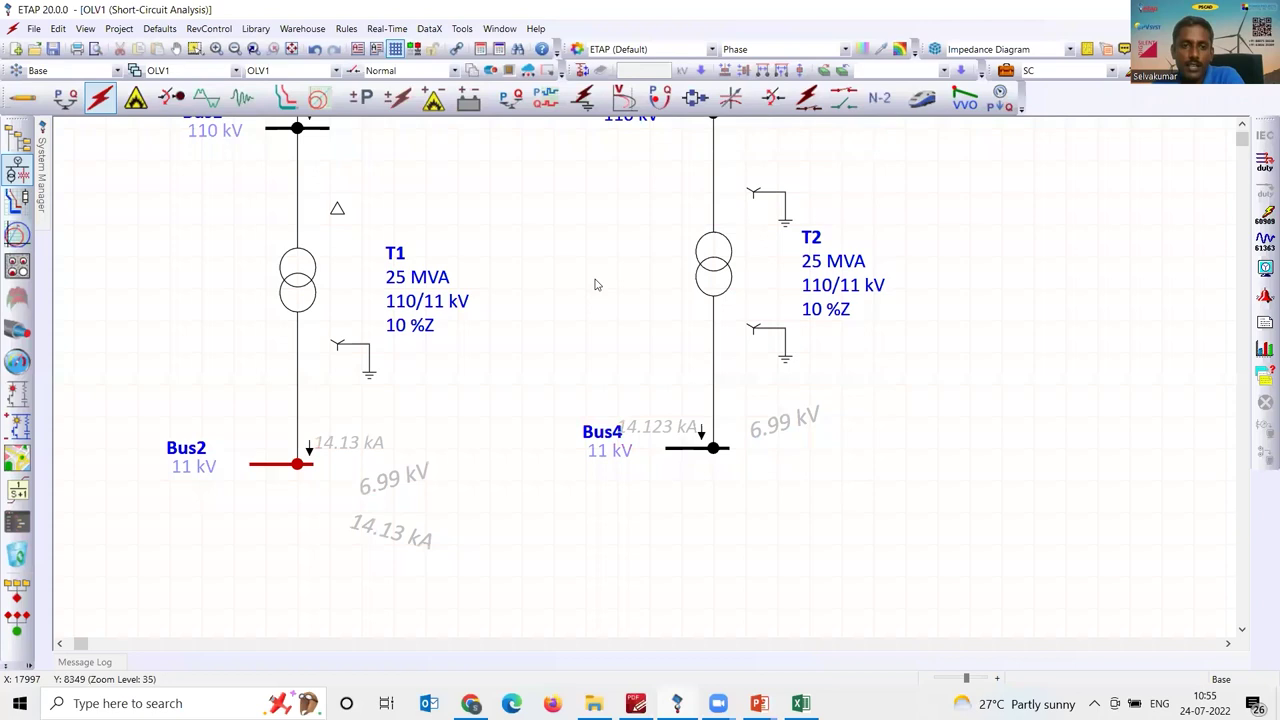
click(1264, 214)
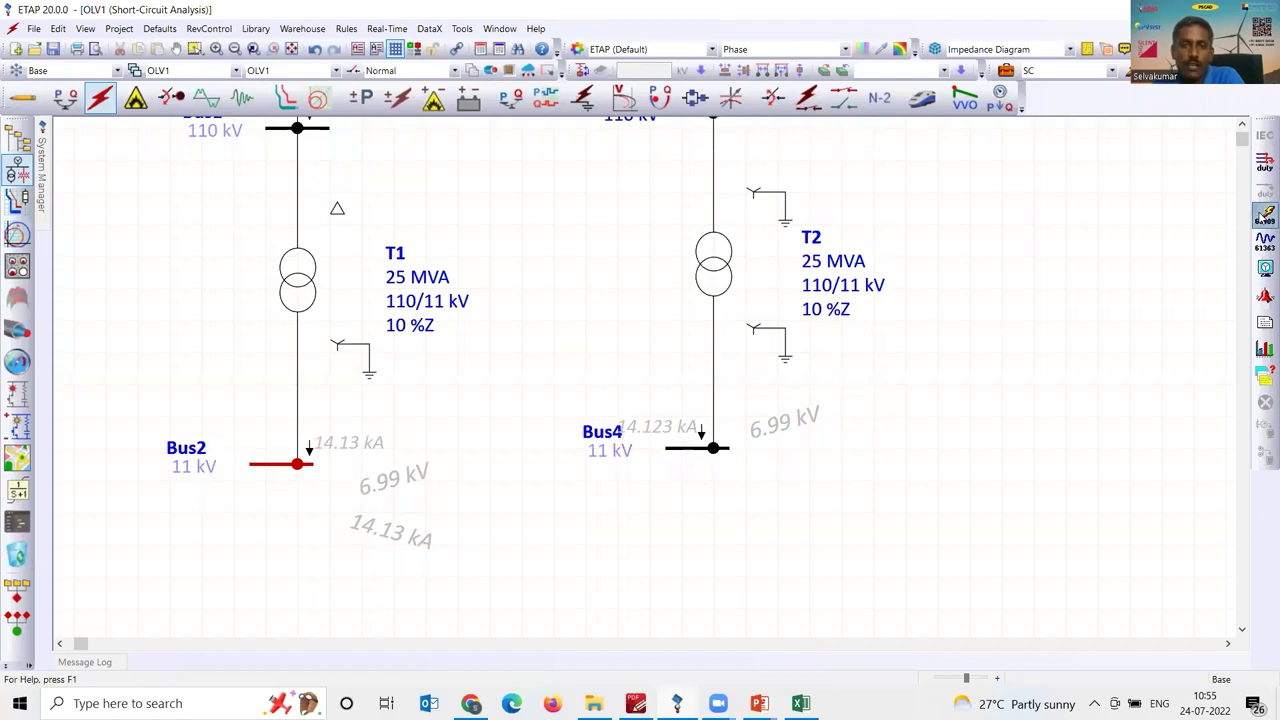
scroll(503, 352, up, 2)
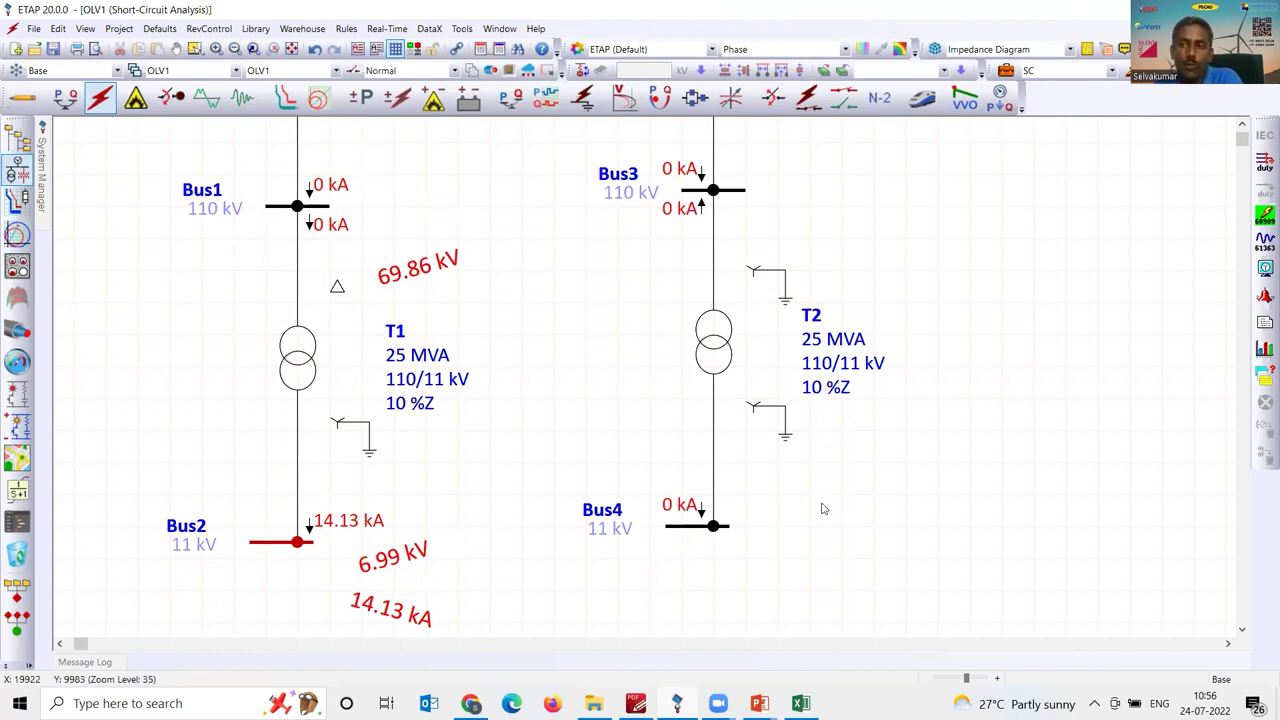
- Set the short-circuit display options to show L-G fault results as Phase Values (A, B, C)
click(1265, 270)
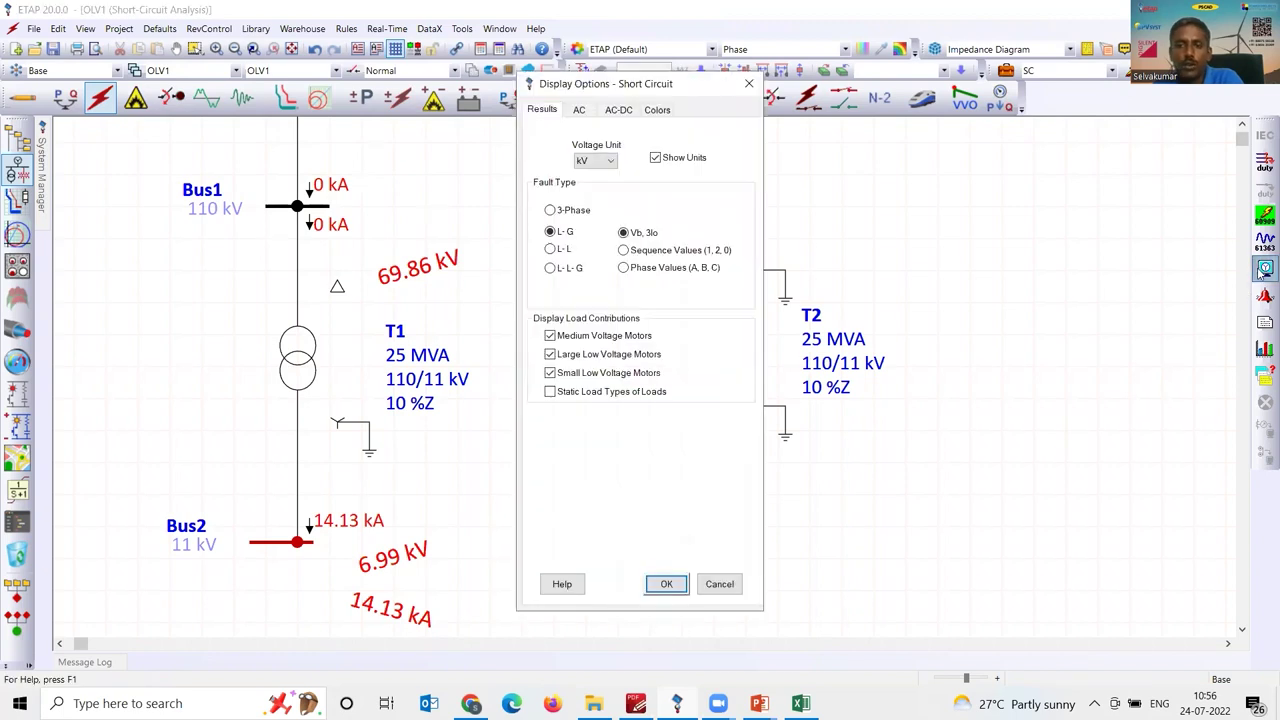
click(655, 251)
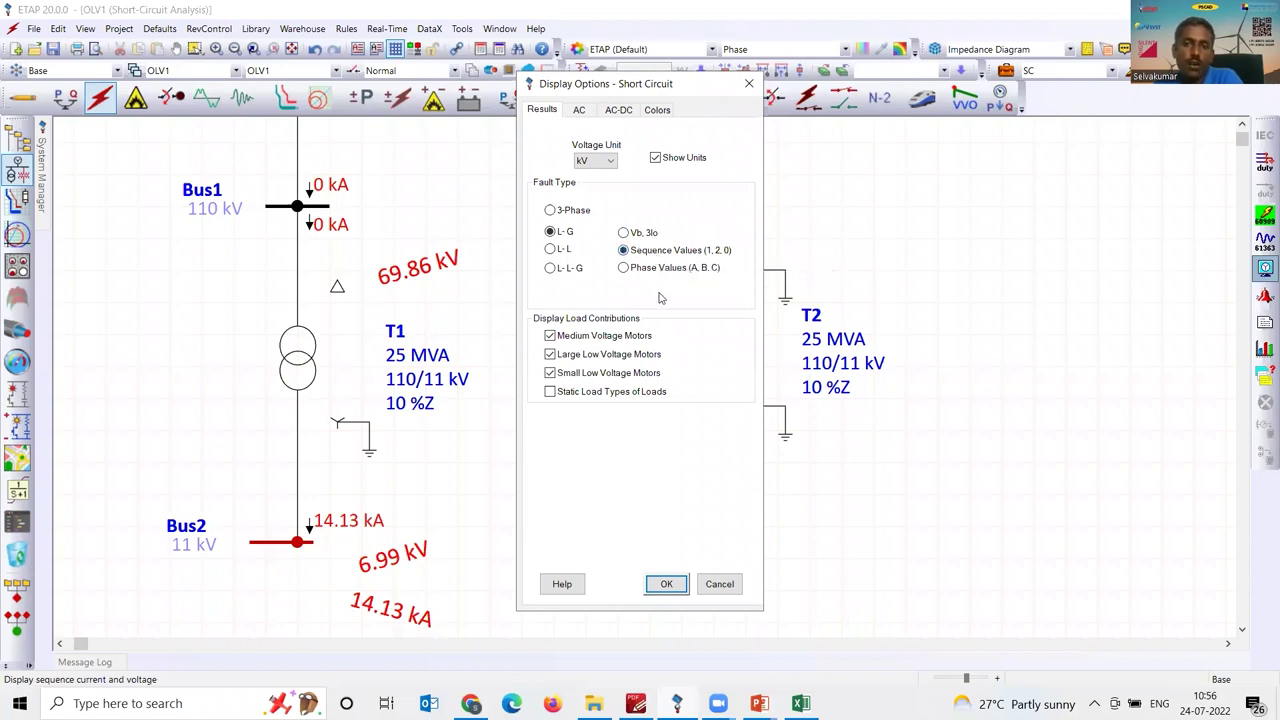
click(667, 271)
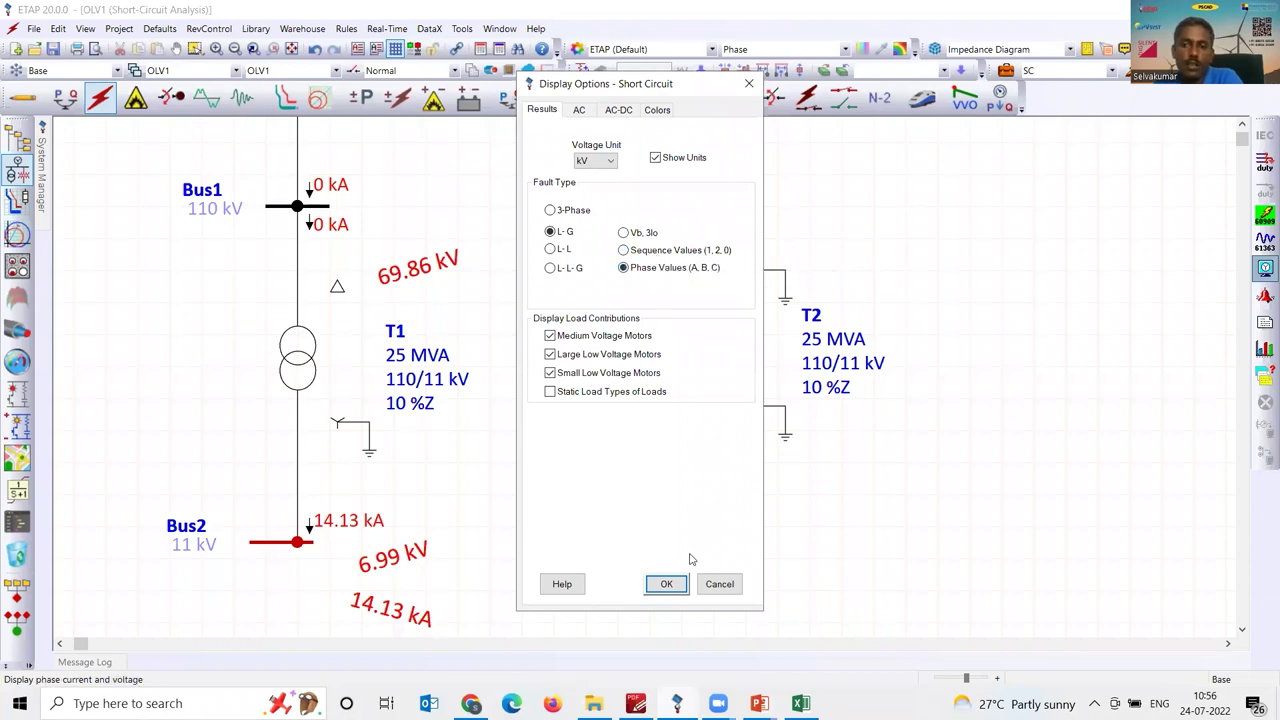
click(667, 585)
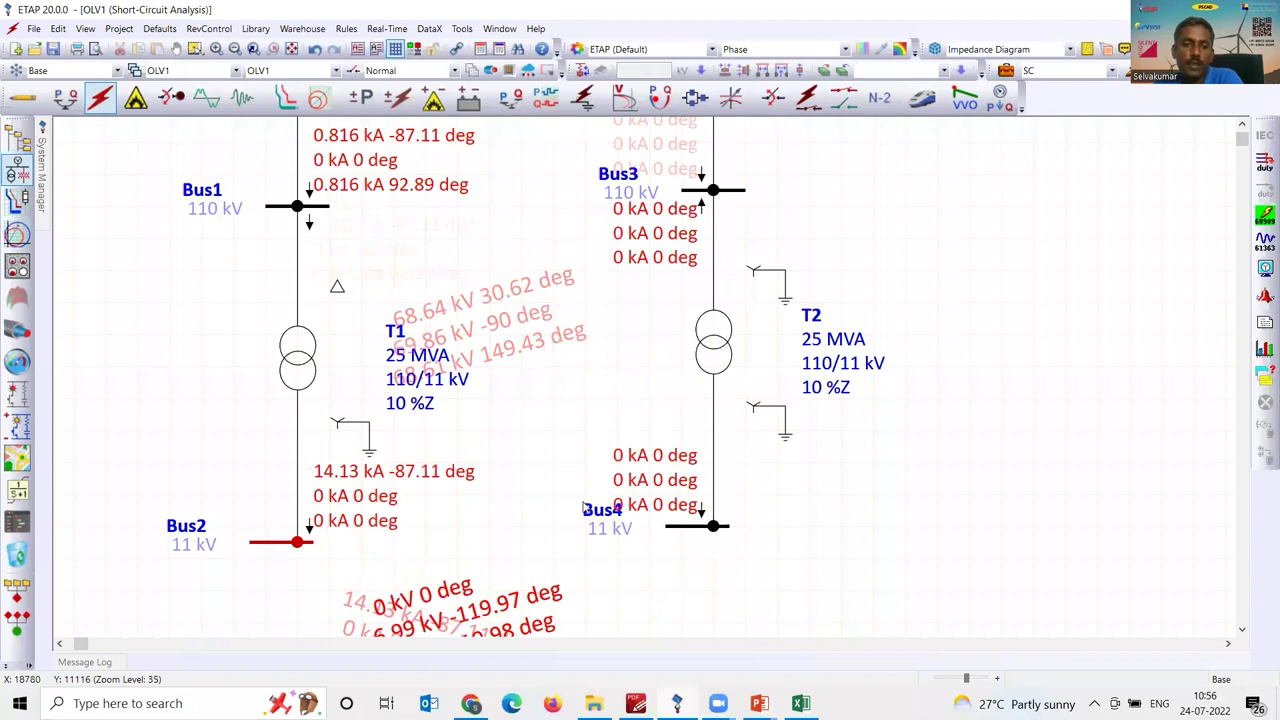
- Move the overlapping Bus2 and Bus1 result annotations into clear space and compare the phase currents on both sides of T1
scroll(508, 423, down, 3)
drag(440, 450, 228, 483)
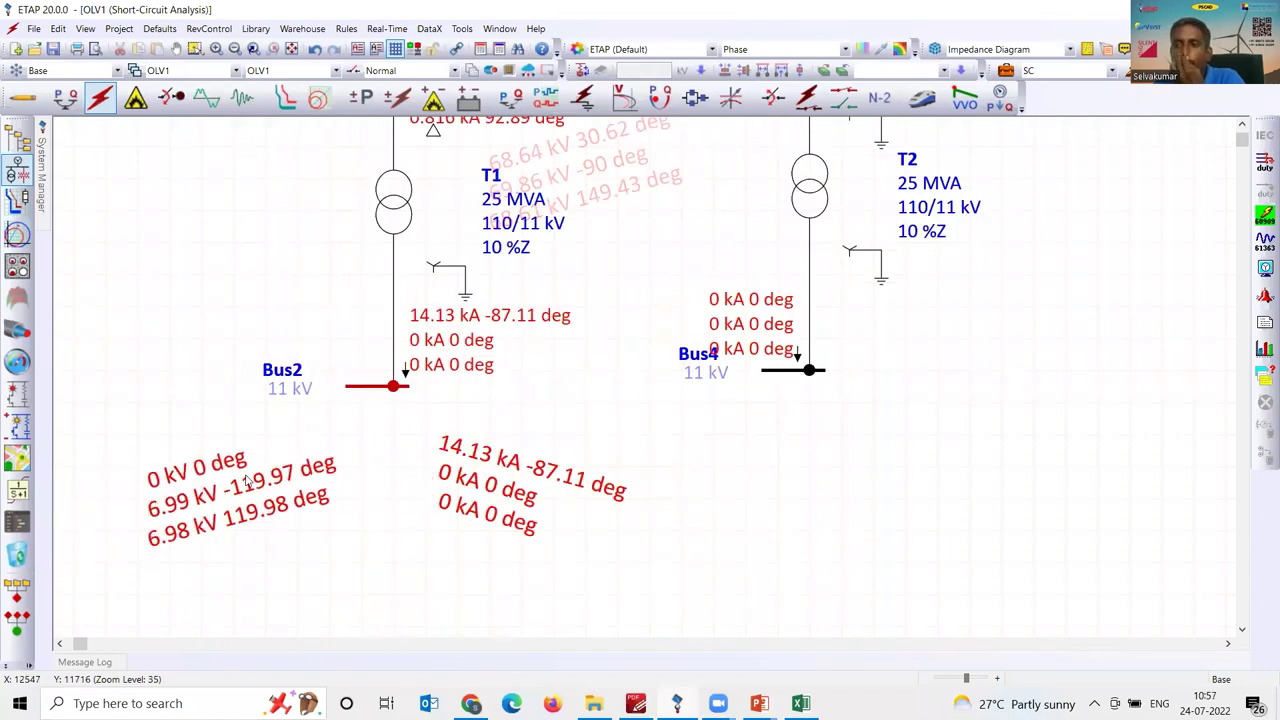
drag(507, 490, 519, 475)
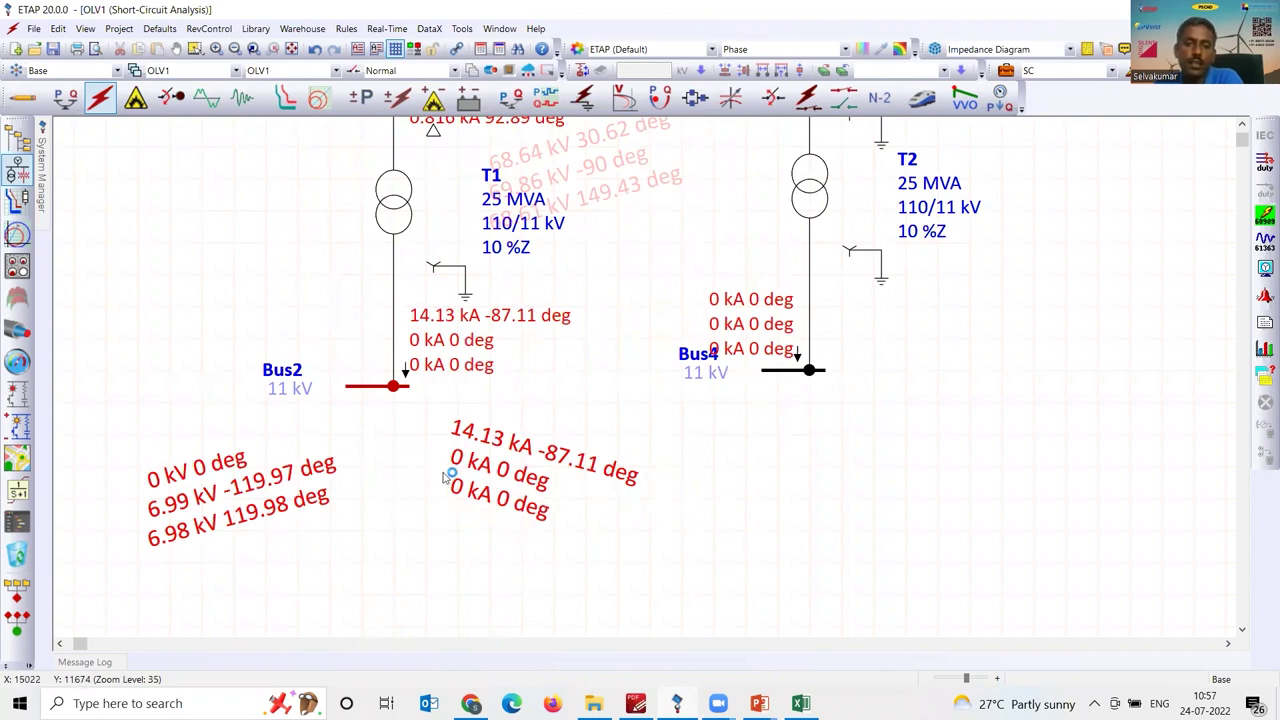
scroll(496, 498, up, 3)
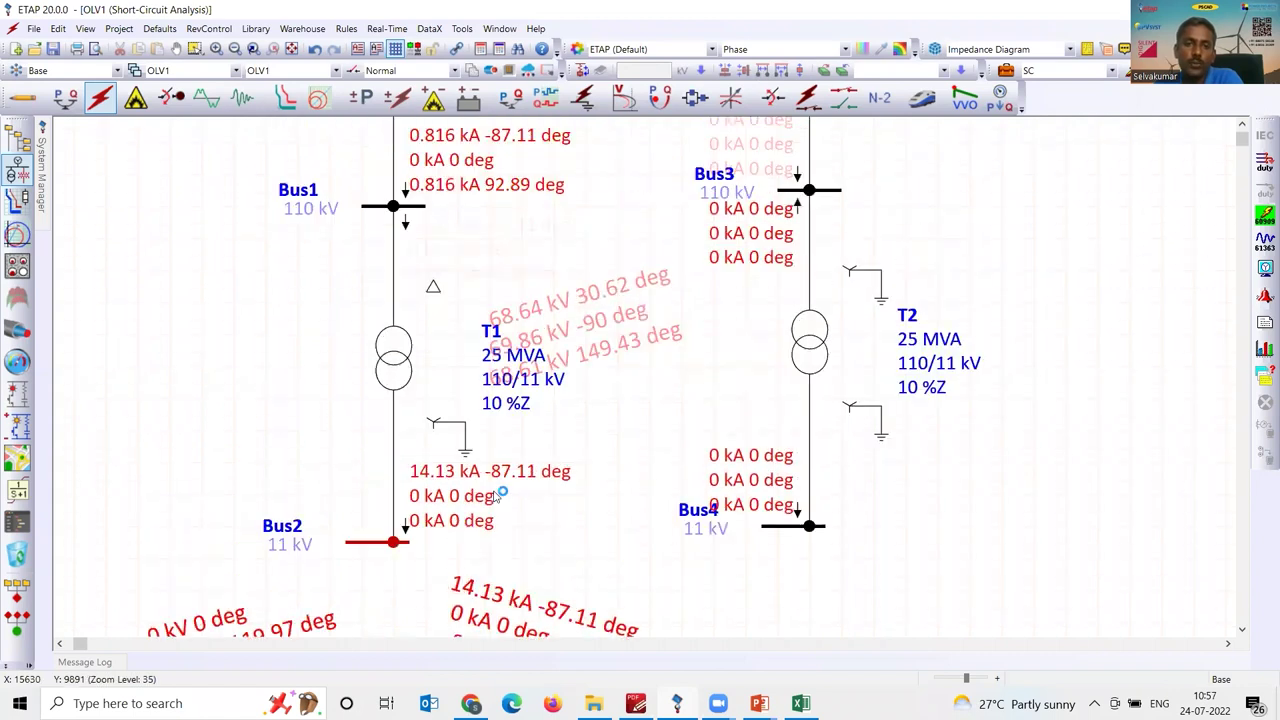
scroll(496, 498, up, 2)
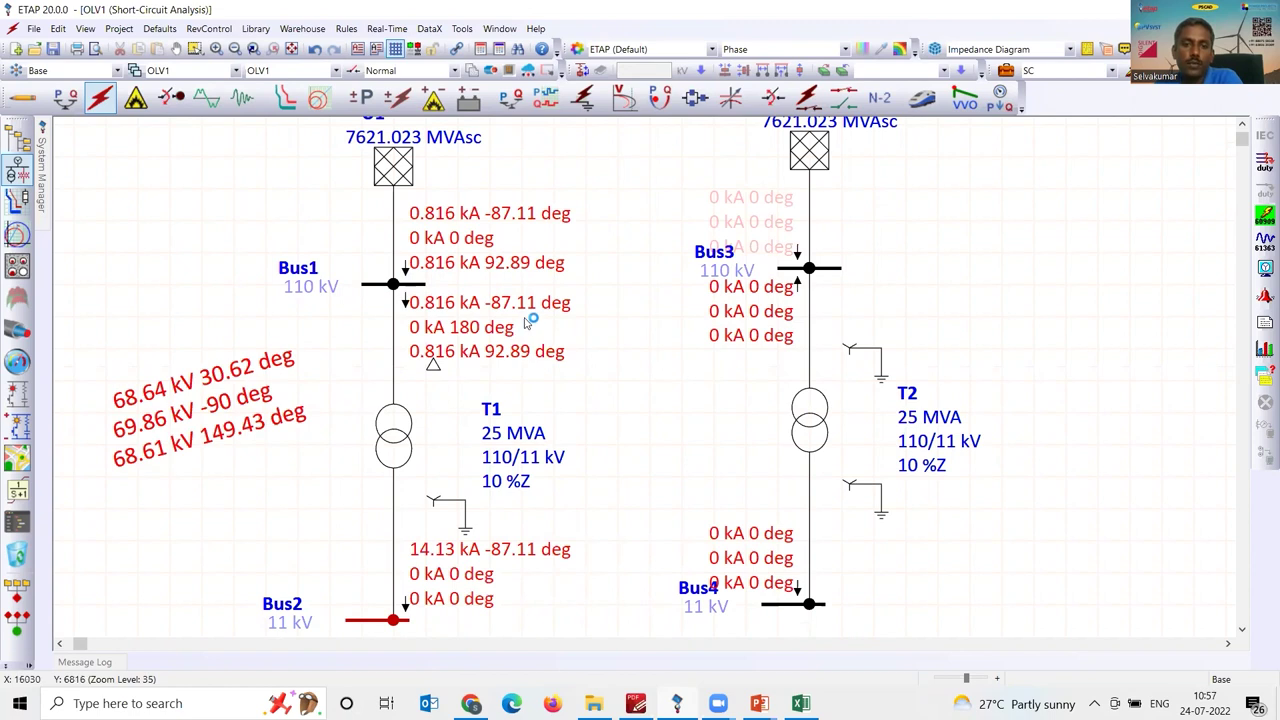
scroll(523, 326, down, 3)
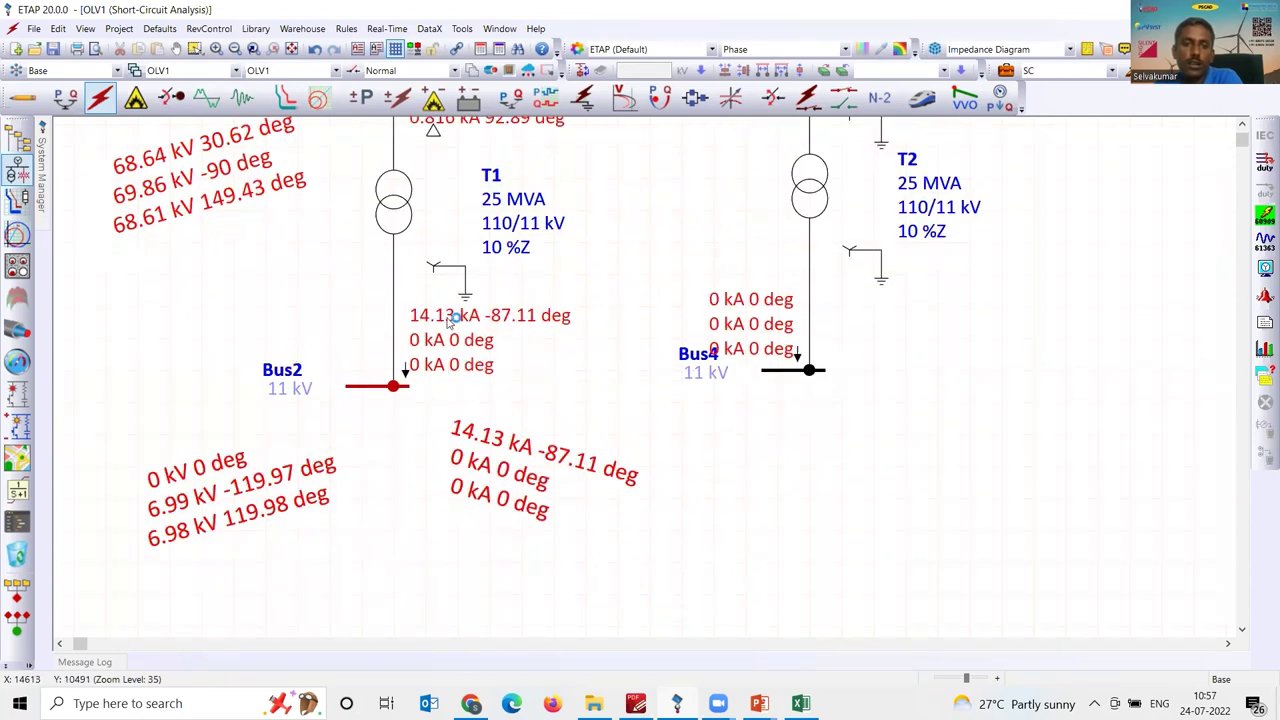
scroll(485, 345, up, 2)
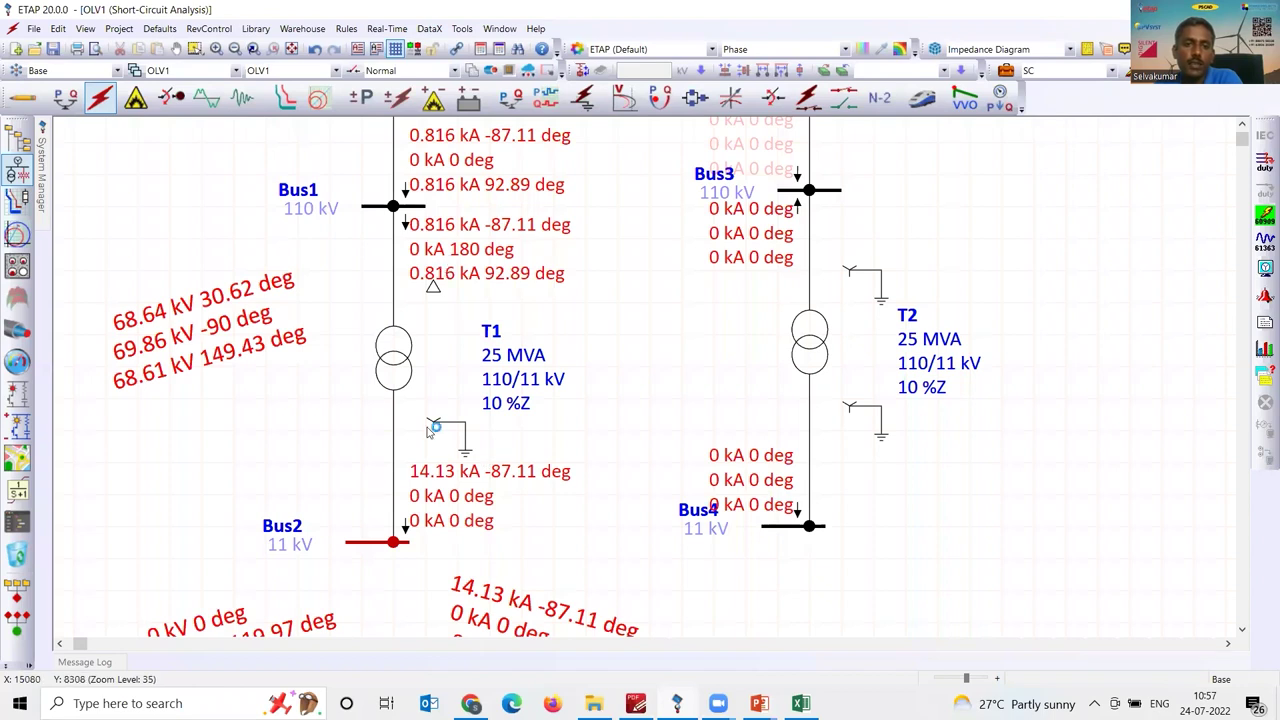
- Move the fault from Bus2 to Bus4 and rerun the IEC 60909 short-circuit calculation
right_click(376, 547)
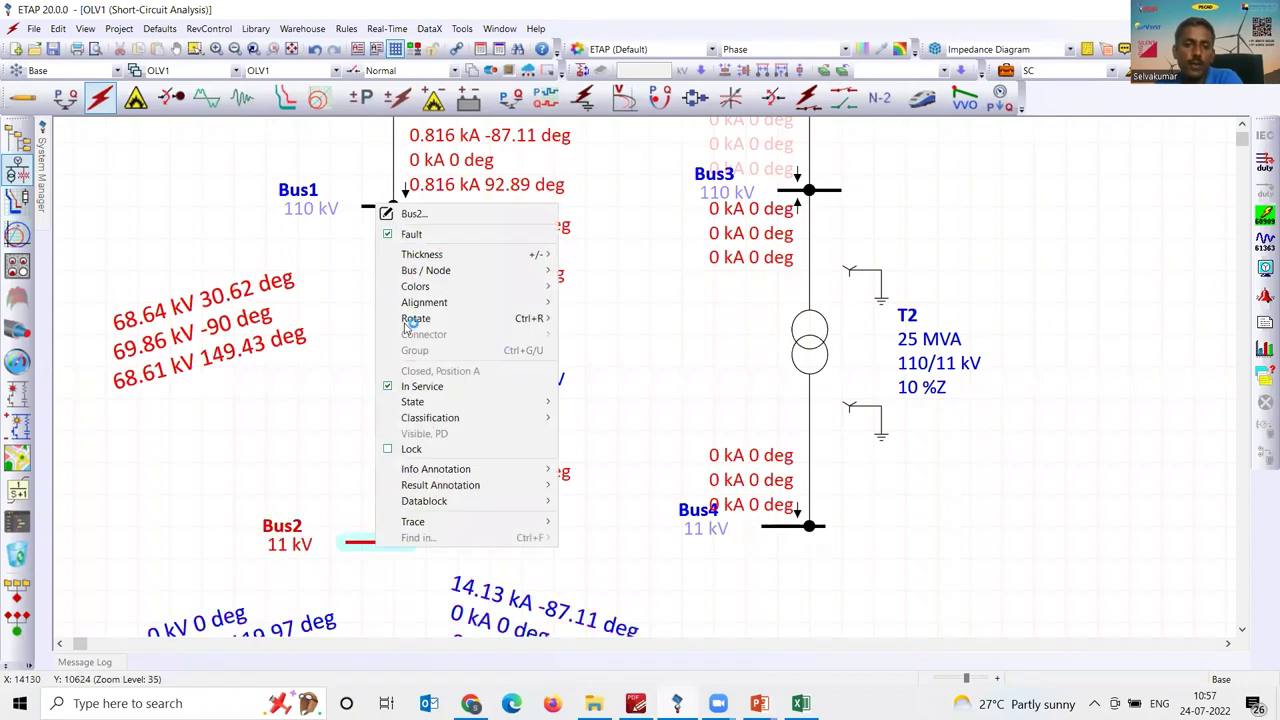
click(430, 232)
click(814, 520)
right_click(815, 522)
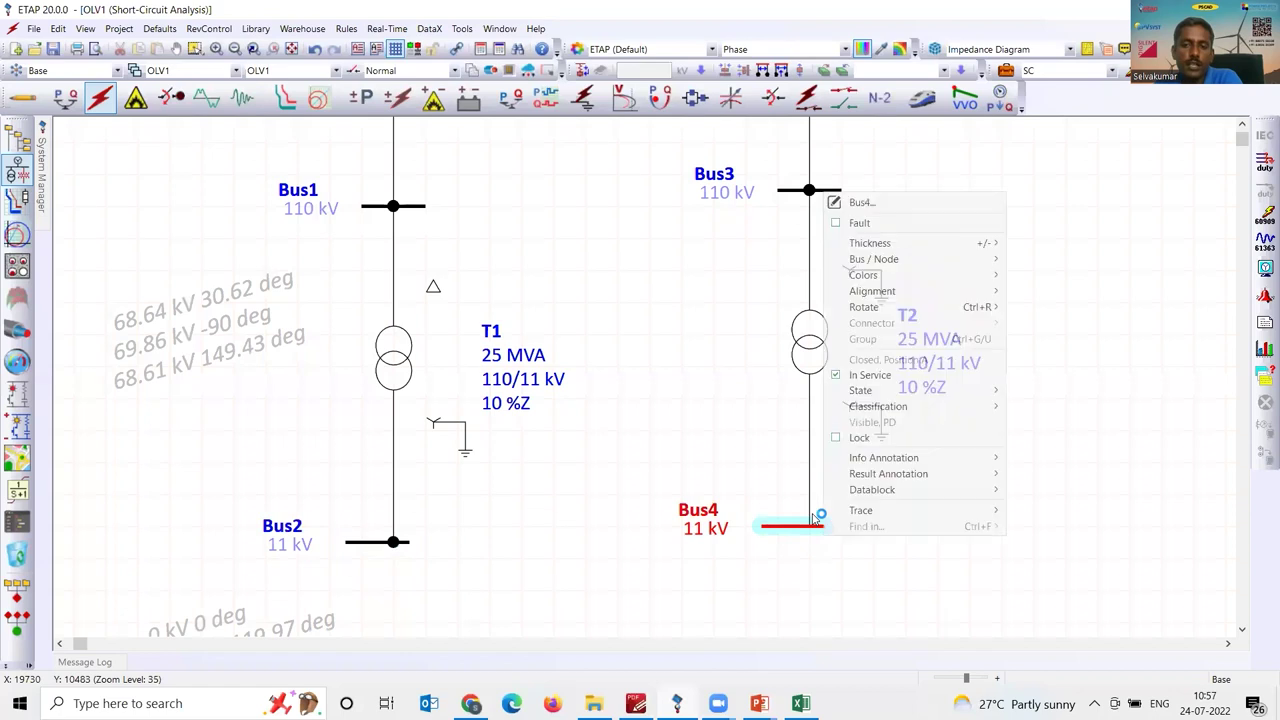
click(866, 223)
click(1265, 213)
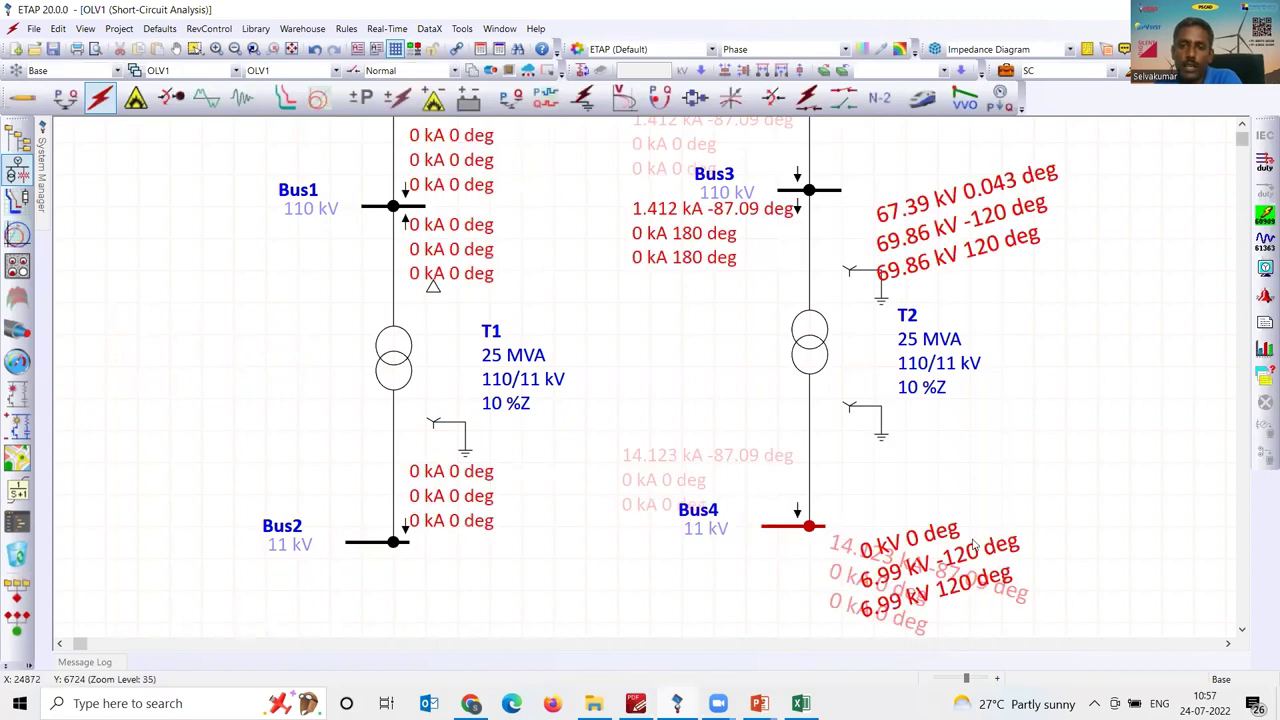
- Separate the overlapping voltage and fault-current annotations at Bus4 and move Bus3's phase voltages clear of the T2 symbol
drag(973, 543, 1061, 473)
drag(915, 559, 866, 549)
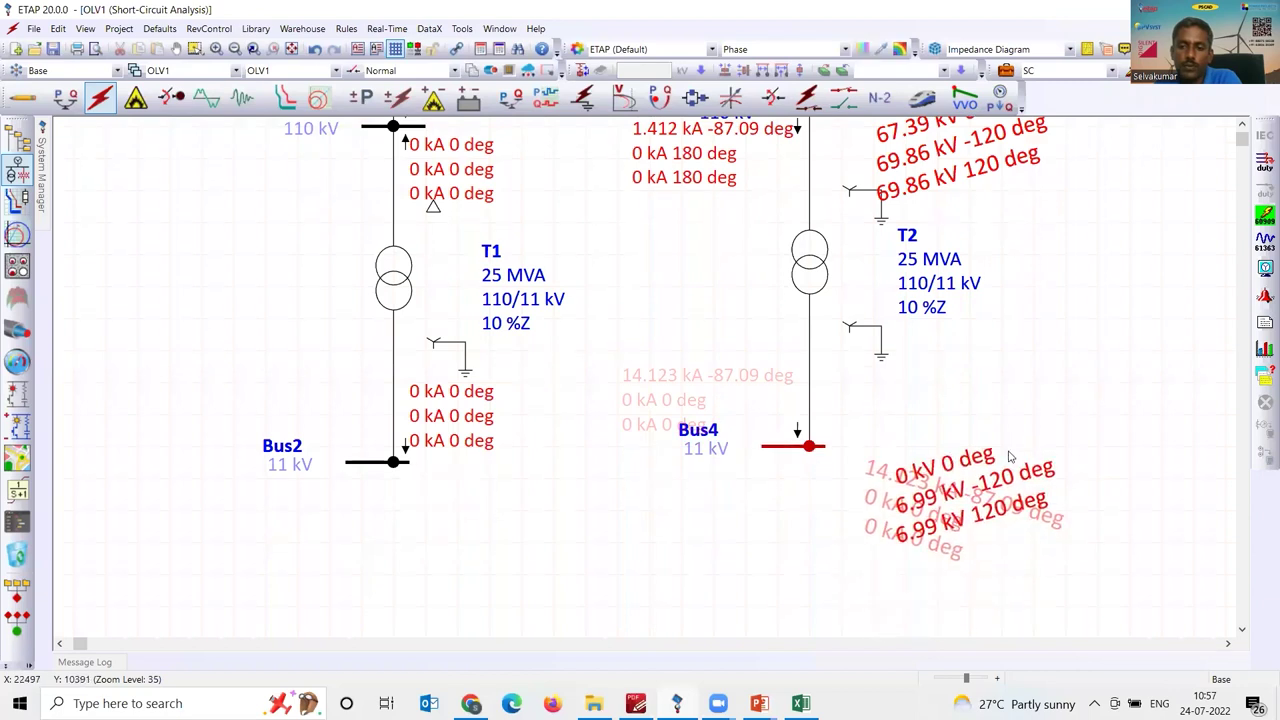
drag(1004, 456, 1030, 393)
drag(1076, 445, 1084, 428)
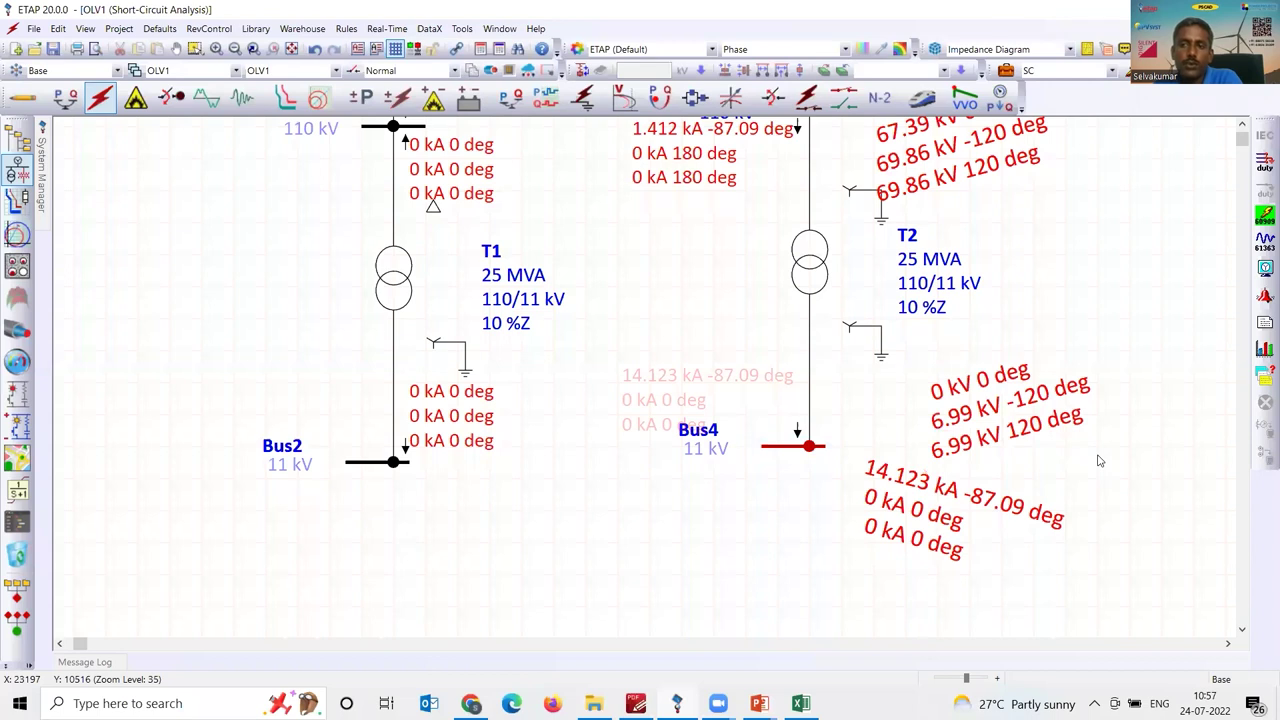
scroll(1098, 460, up, 3)
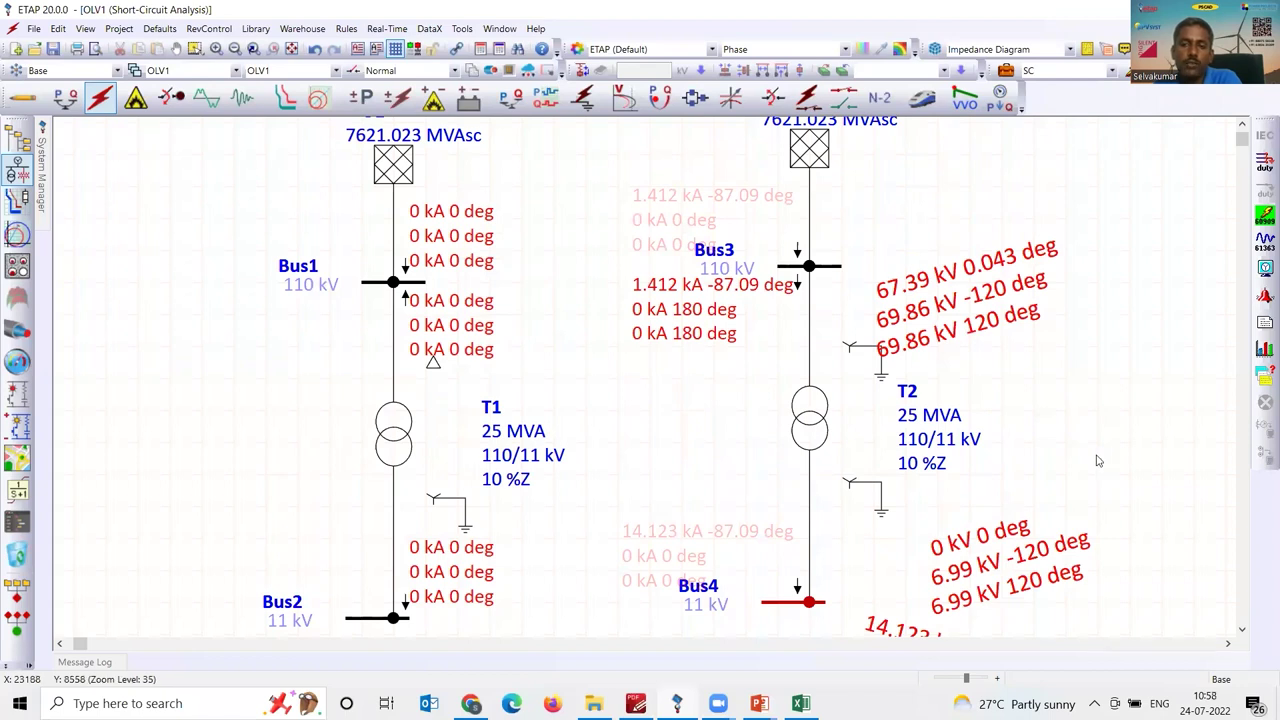
drag(940, 313, 966, 266)
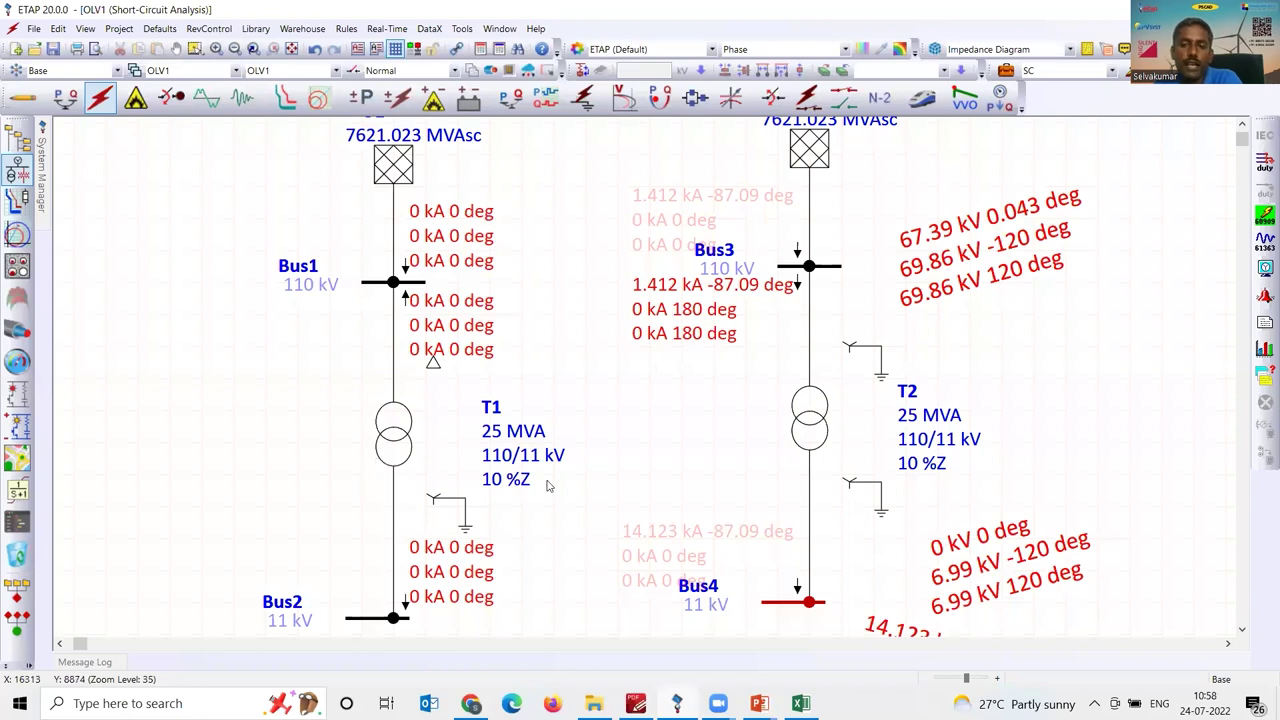
- Place the fault on Bus2 instead of Bus4 and rerun the IEC 60909 short-circuit calculation
scroll(546, 485, down, 1)
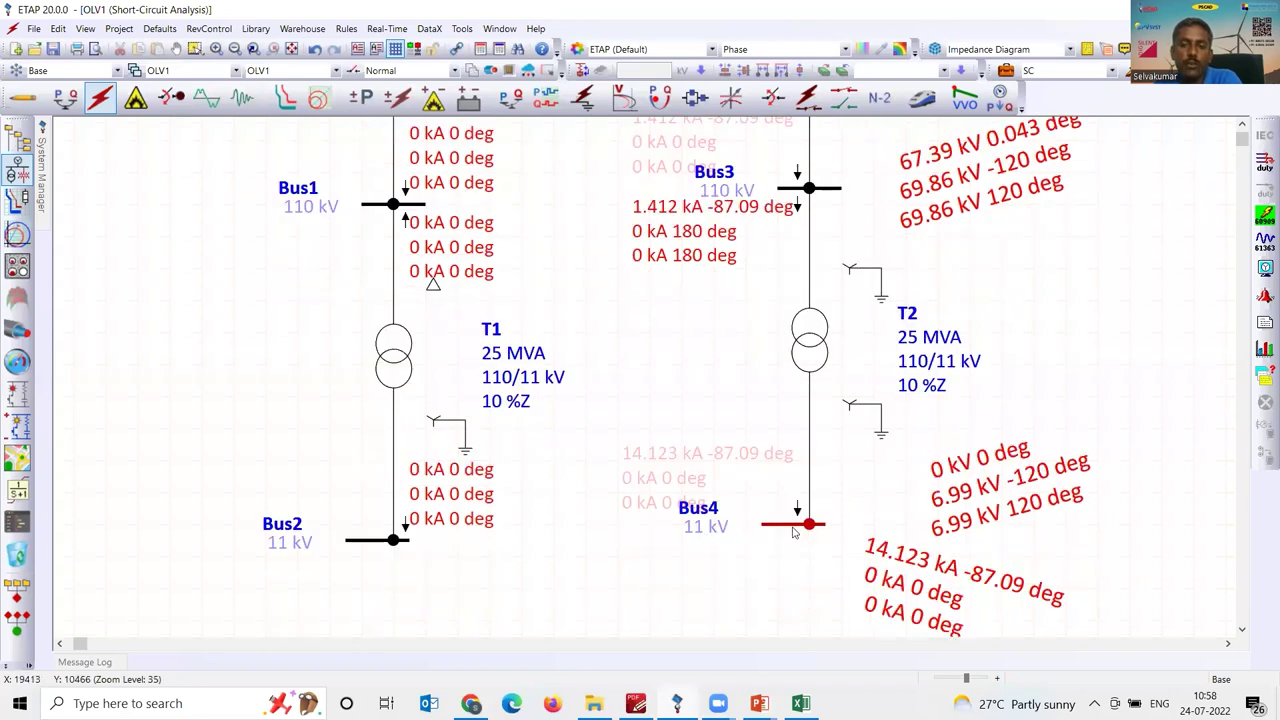
right_click(405, 540)
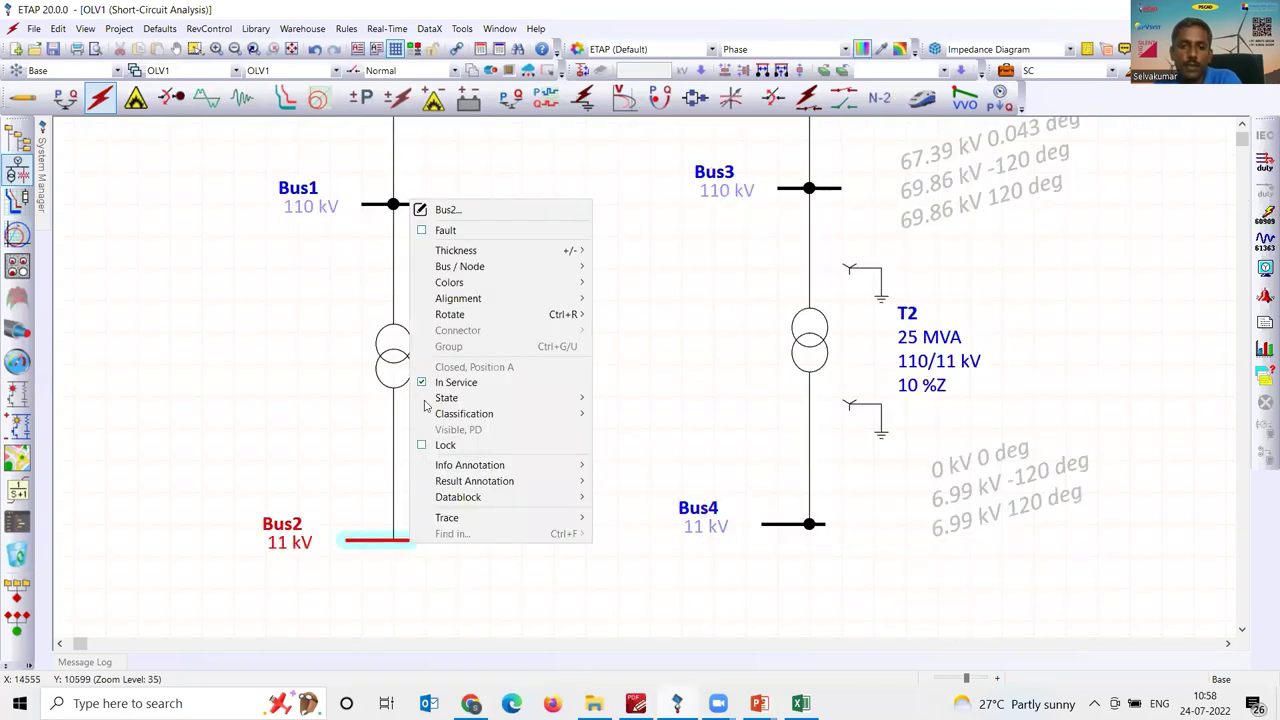
click(502, 231)
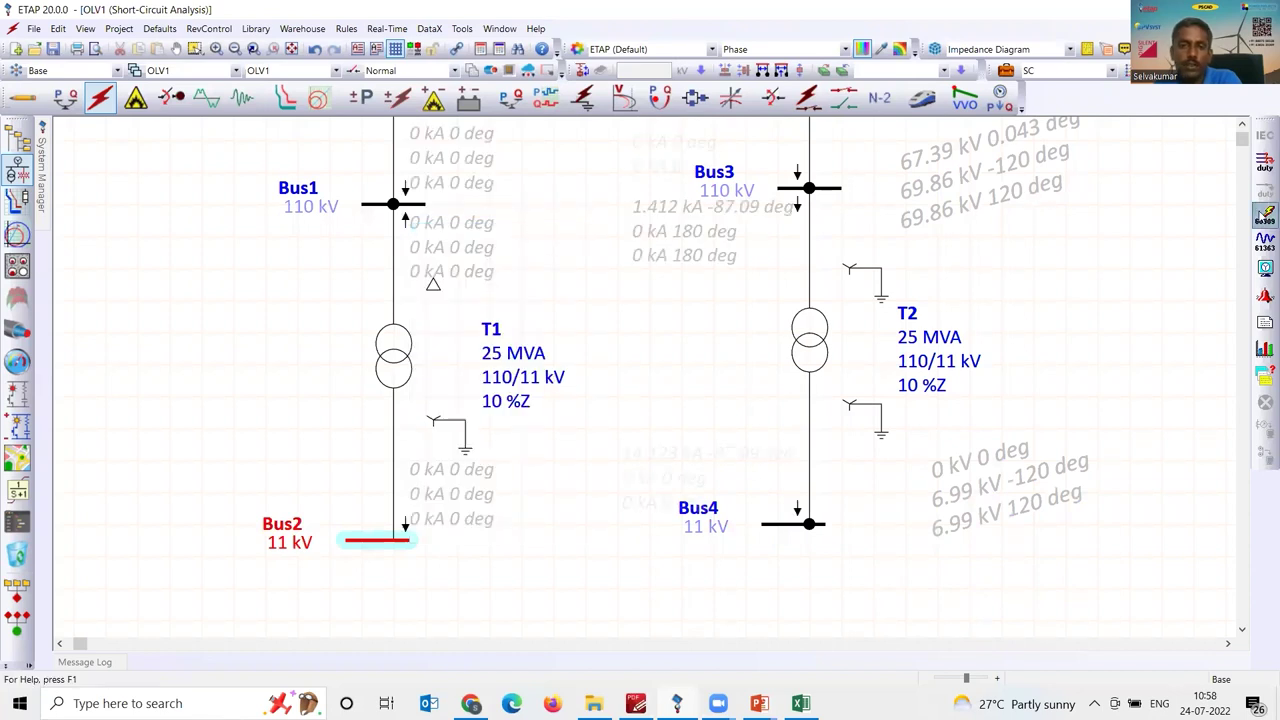
click(1264, 214)
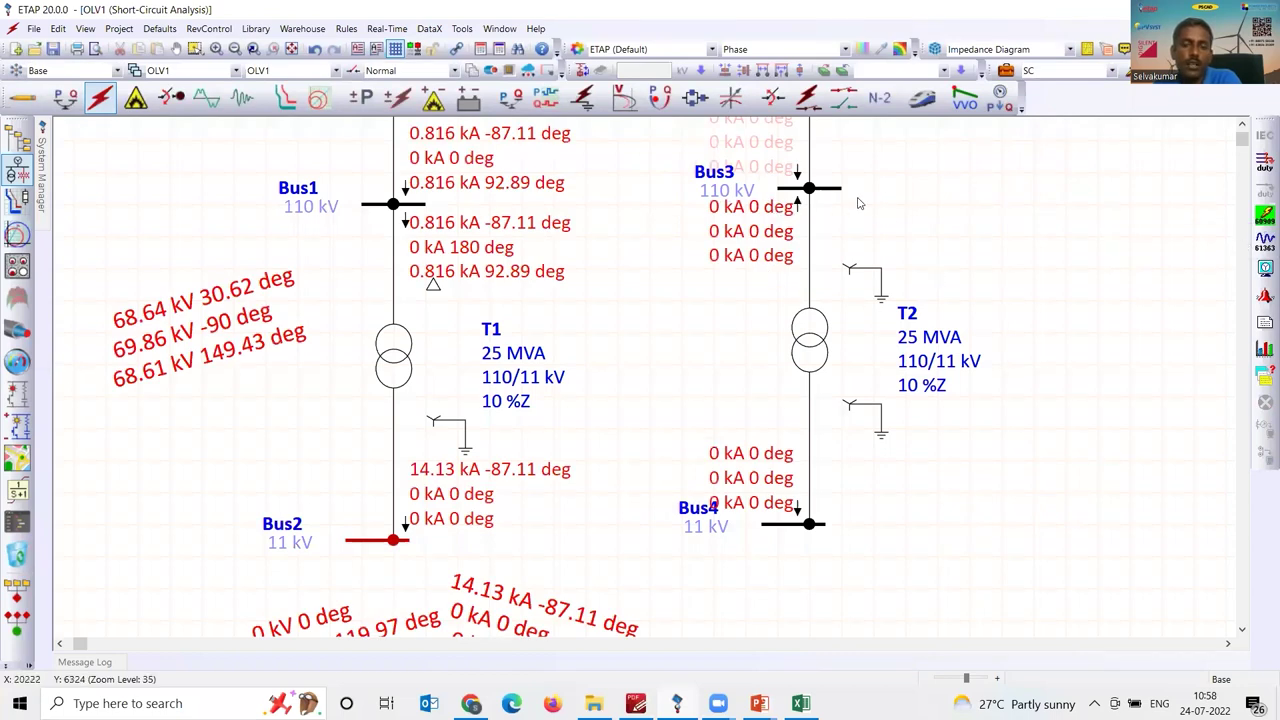
- Place T1's delta and wye symbols on the transformer and move Bus4's name and 11 kV labels below the bus, clear of its currents
click(406, 308)
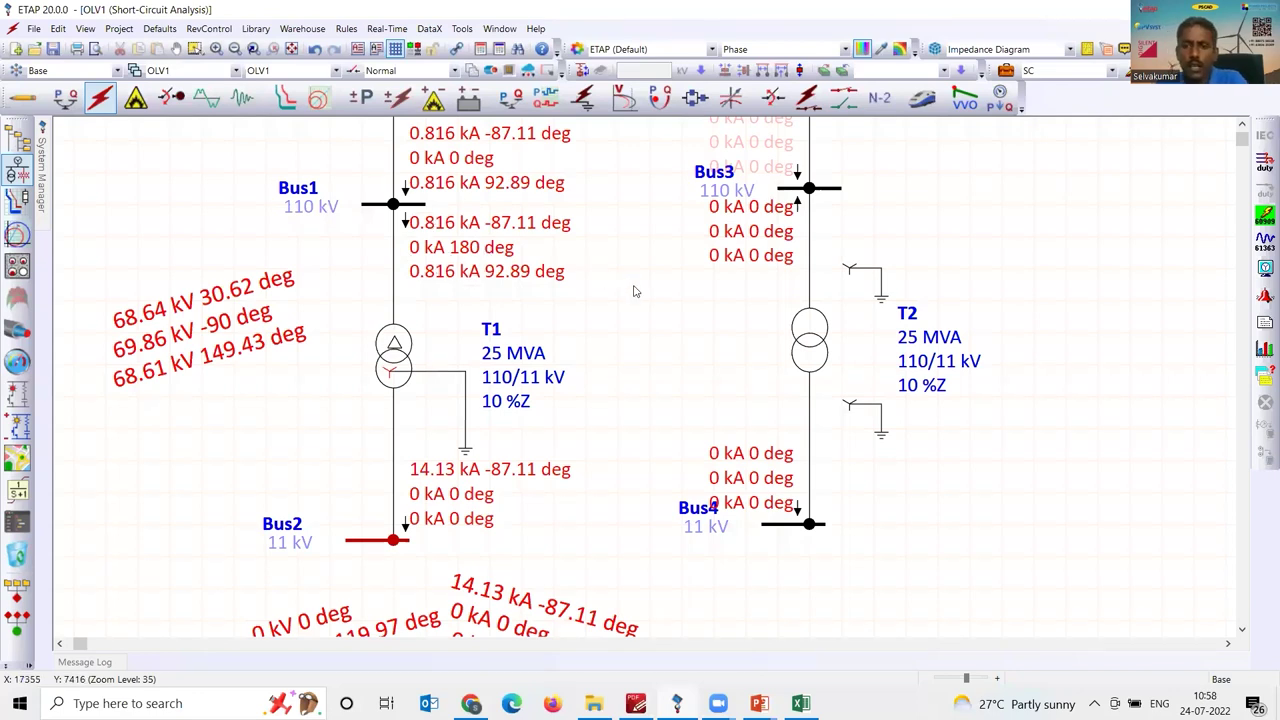
scroll(643, 366, down, 5)
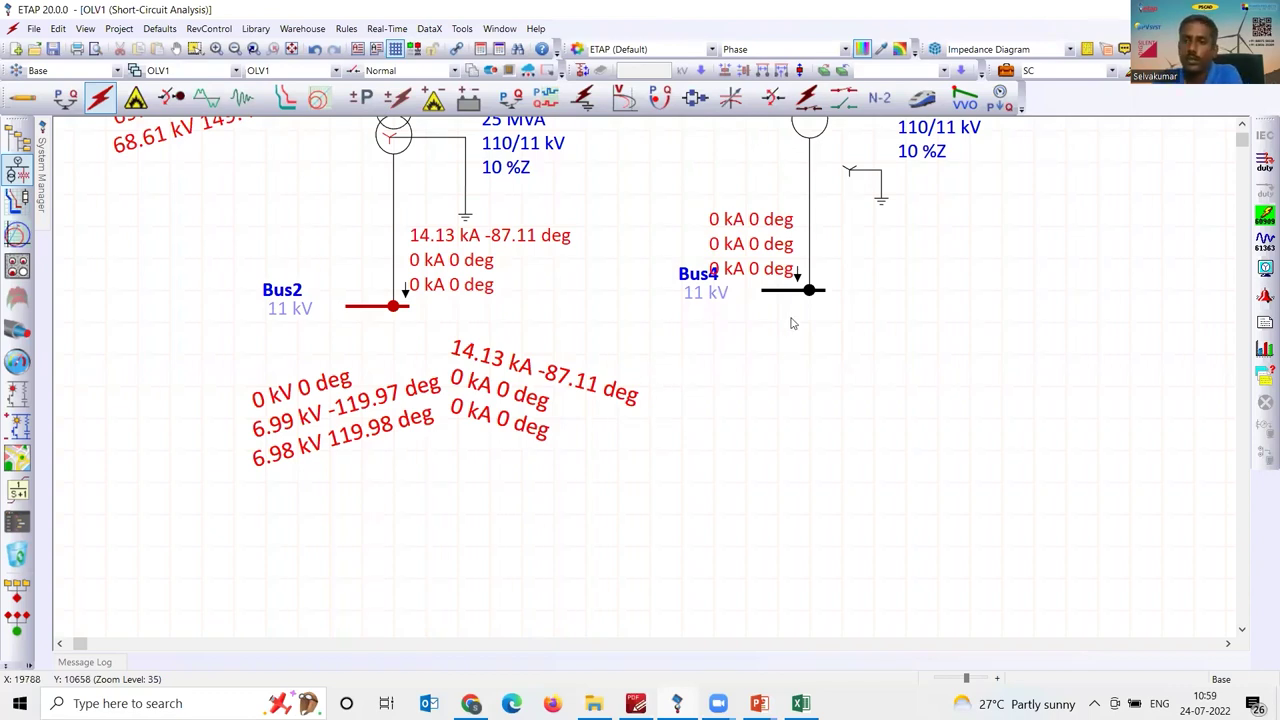
drag(706, 295, 723, 336)
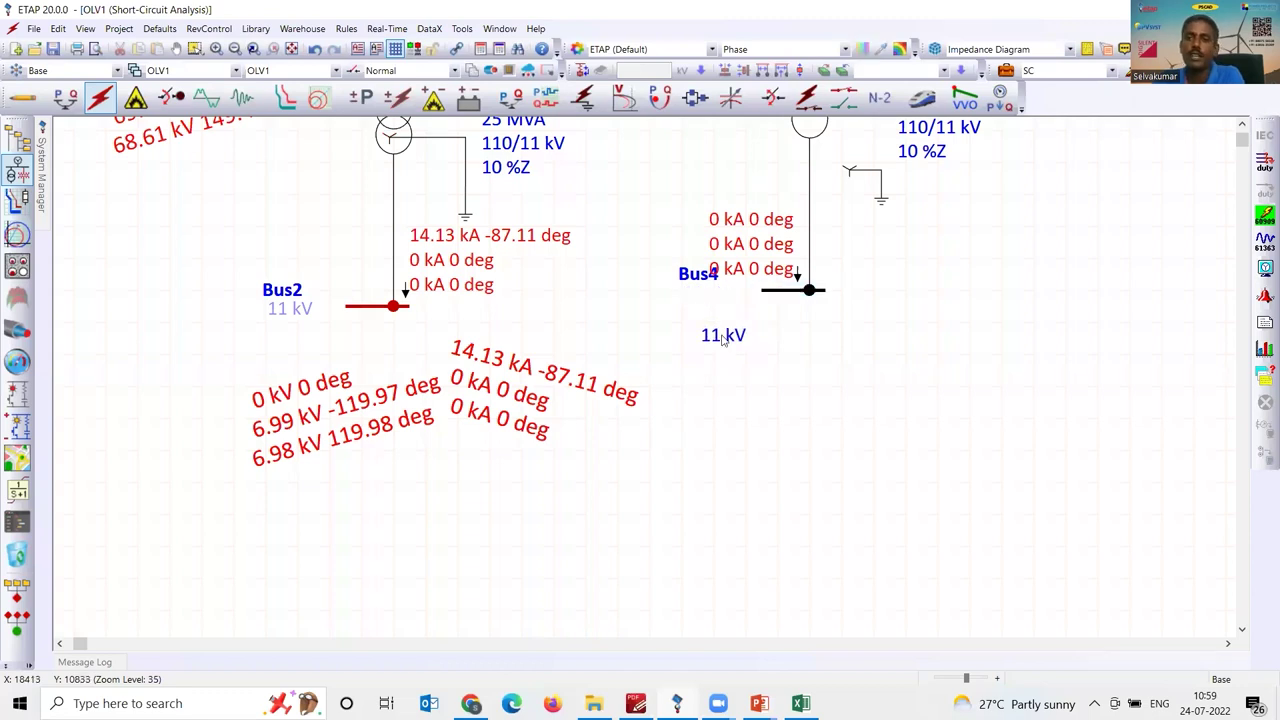
drag(692, 281, 710, 314)
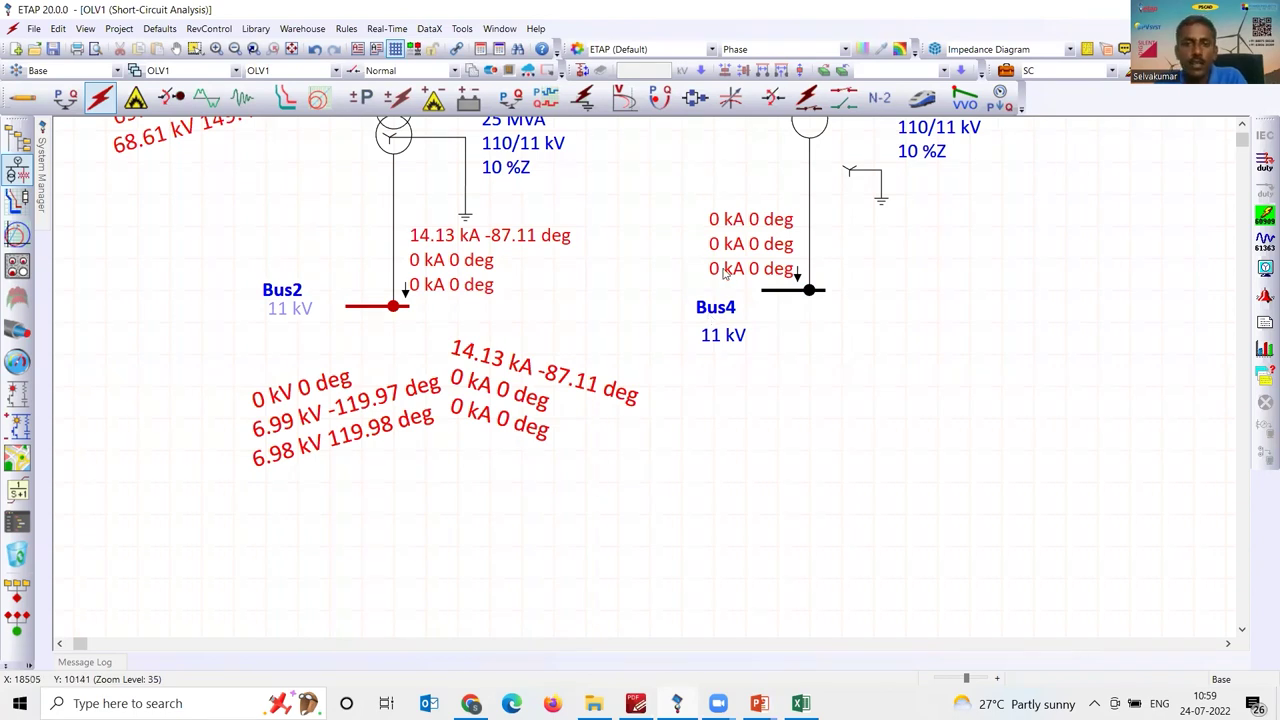
scroll(724, 273, up, 2)
scroll(724, 273, up, 4)
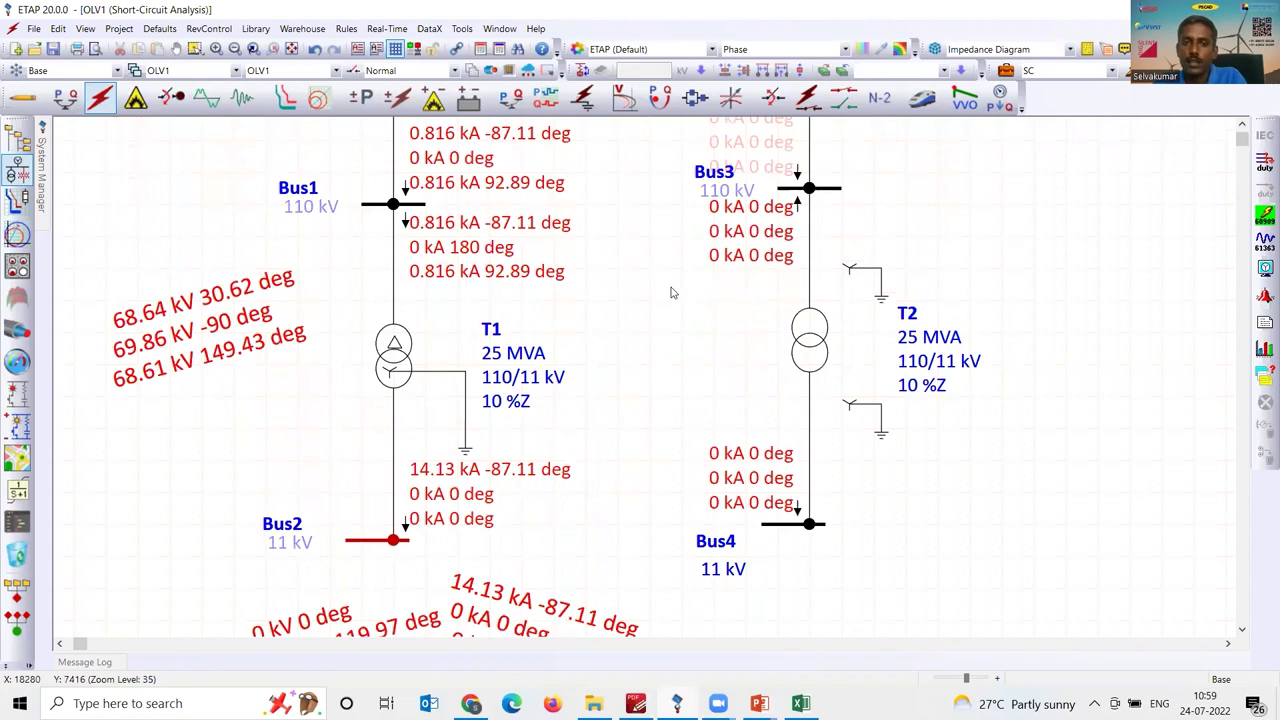
scroll(503, 363, down, 2)
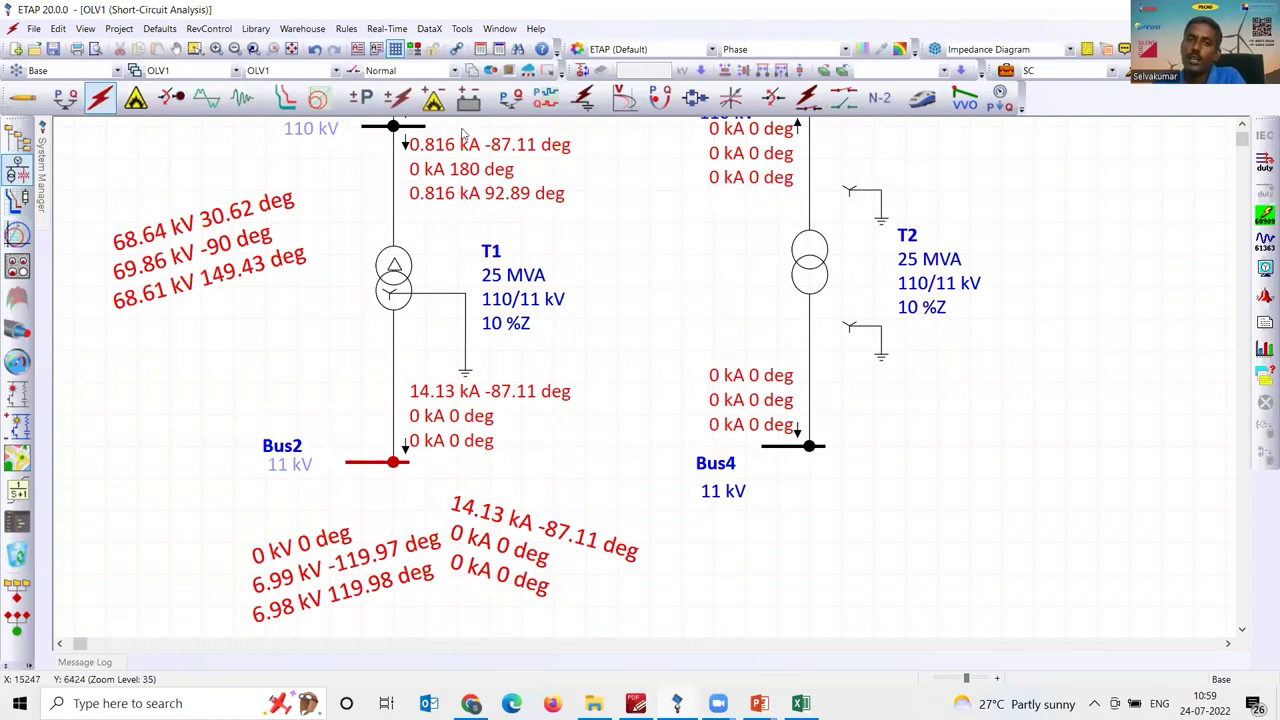
scroll(455, 168, up, 3)
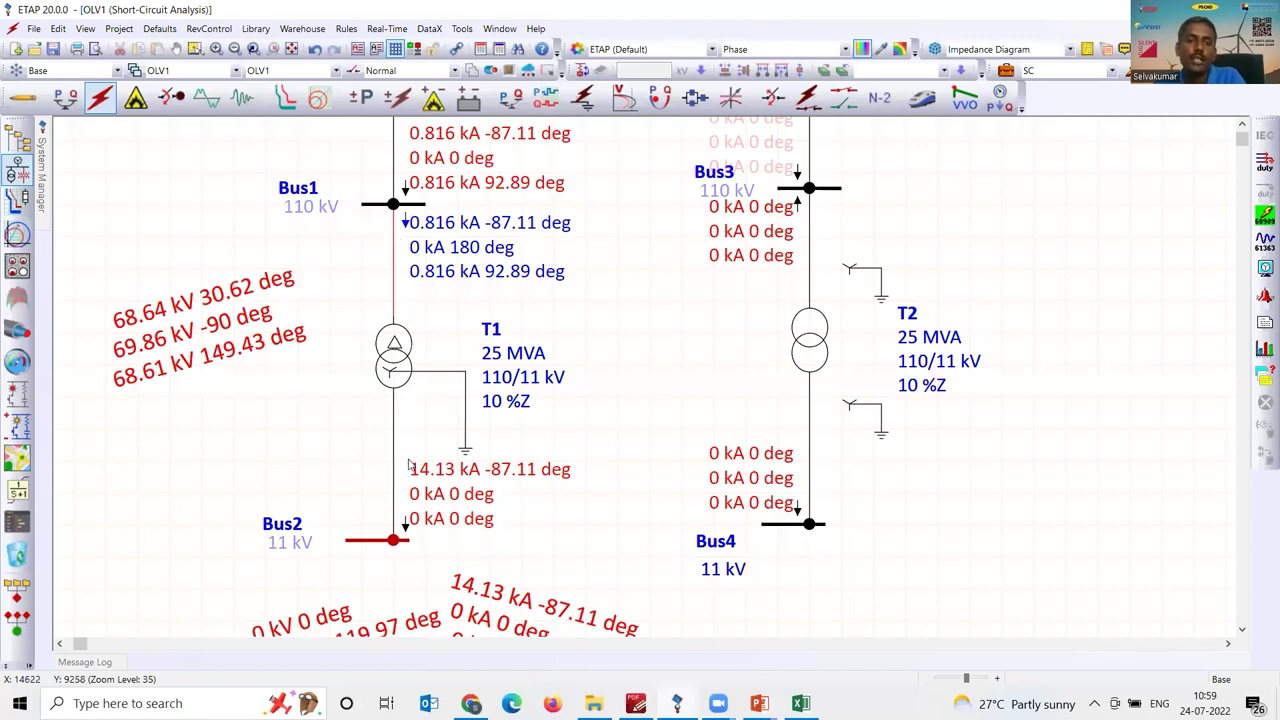
click(390, 544)
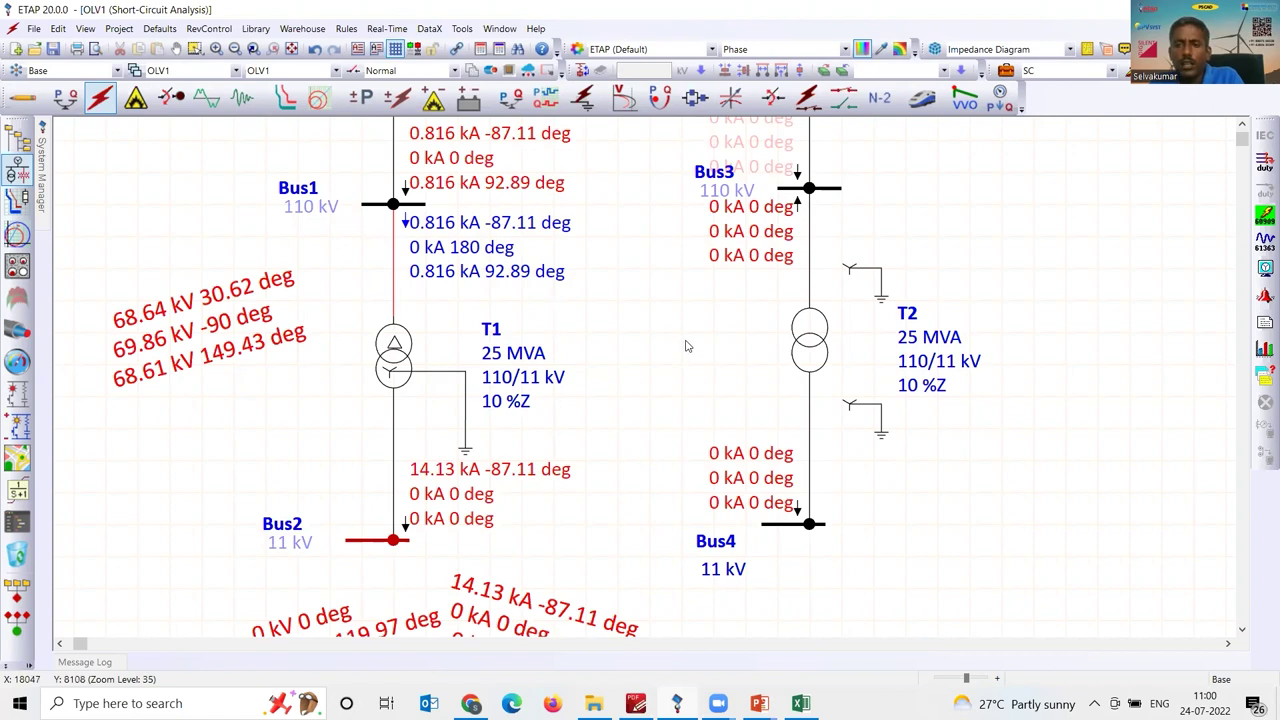
- Switch to Chrome and examine the line-to-line fault section of the short-circuit current calculations article
key(alt+Tab)
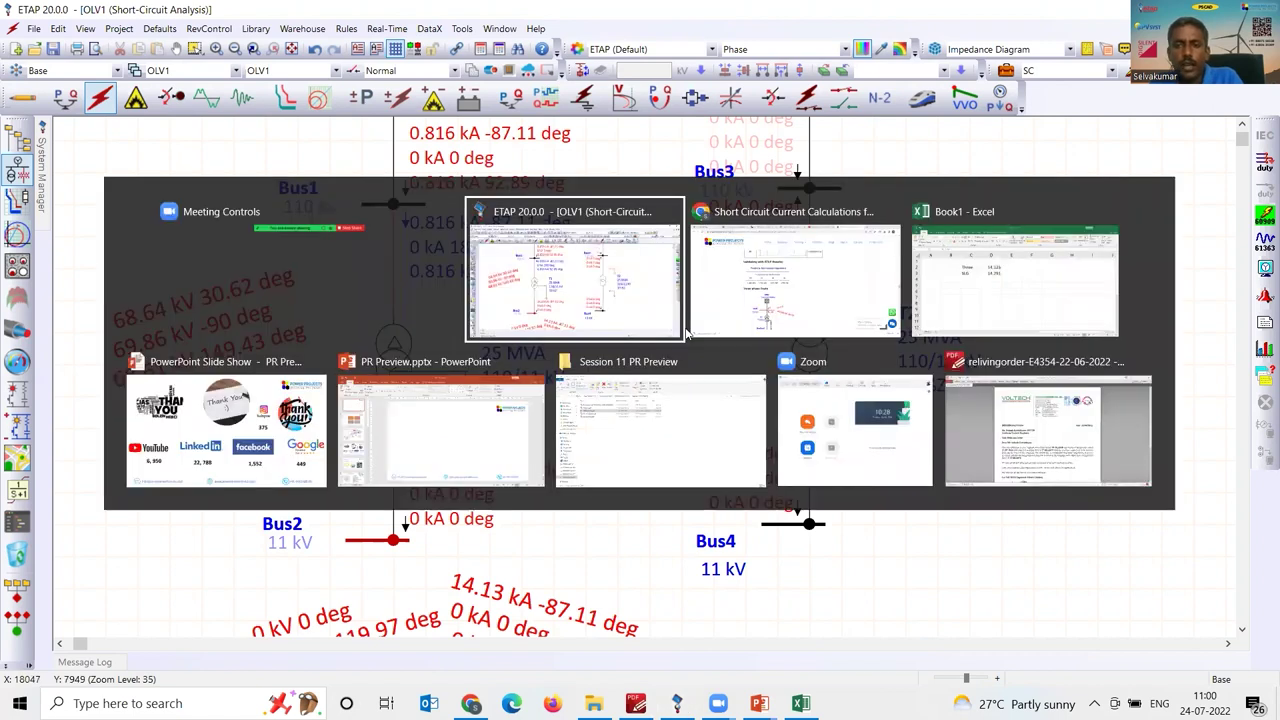
key(alt+Tab)
scroll(545, 307, down, 8)
scroll(545, 309, down, 9)
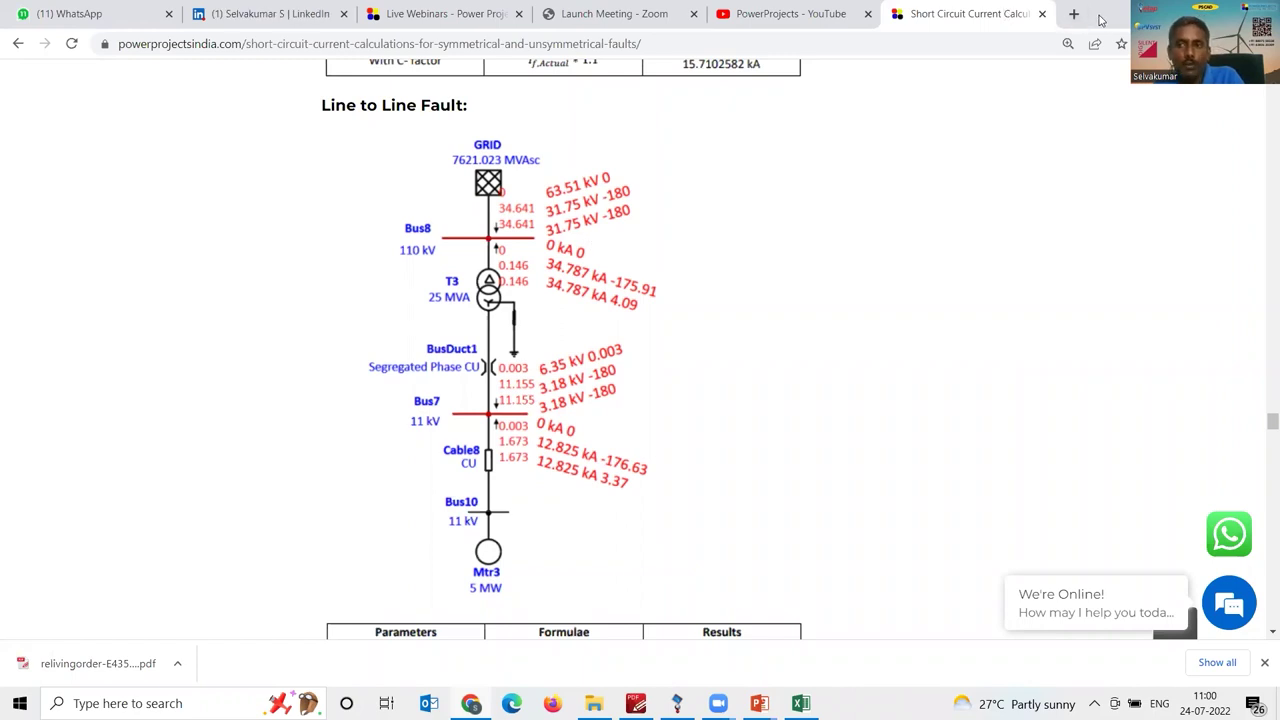
- Open the PowerProjects YouTube channel in a maximized window and look through its uploaded power system study videos
key(super+Down)
click(790, 107)
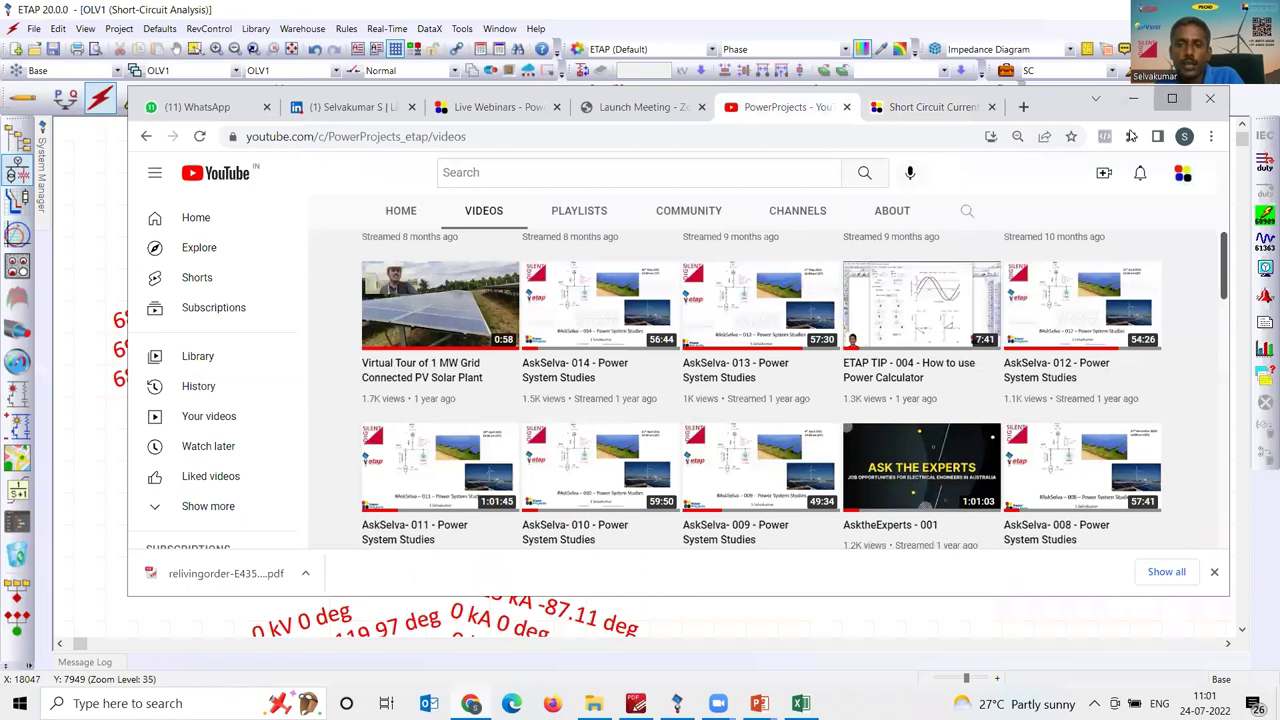
click(1173, 100)
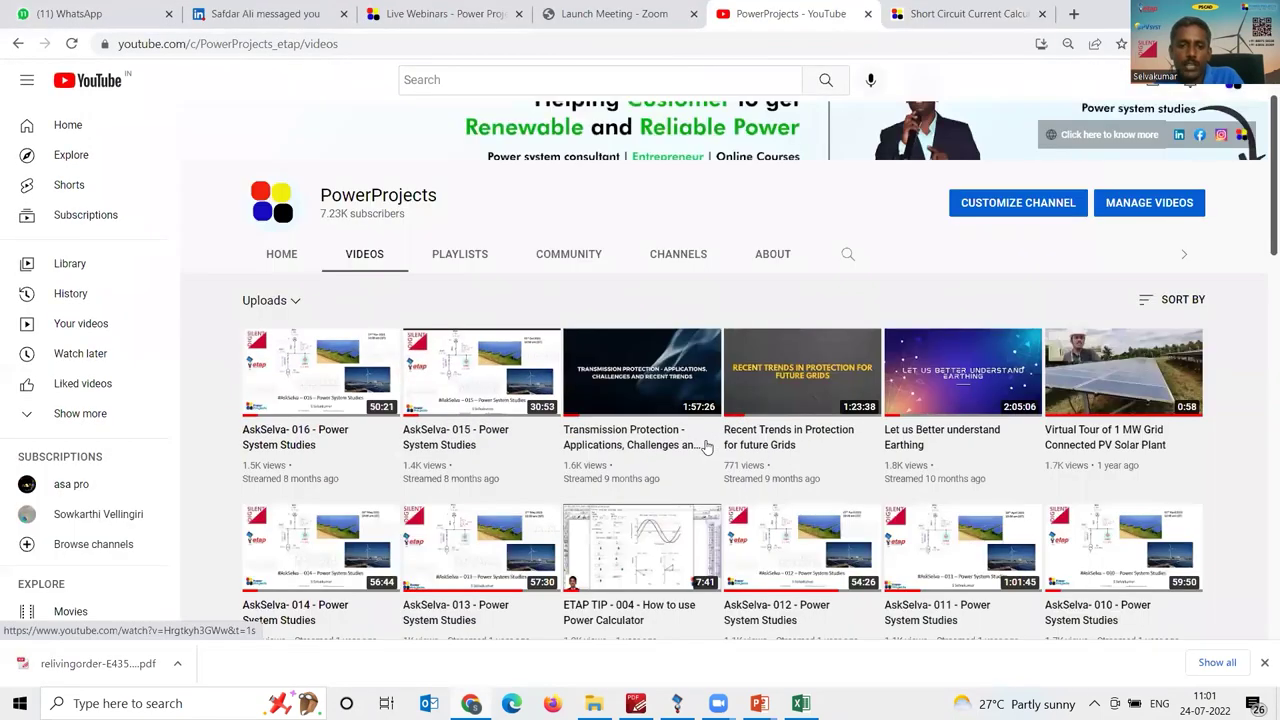
scroll(706, 448, down, 5)
scroll(1025, 410, down, 1)
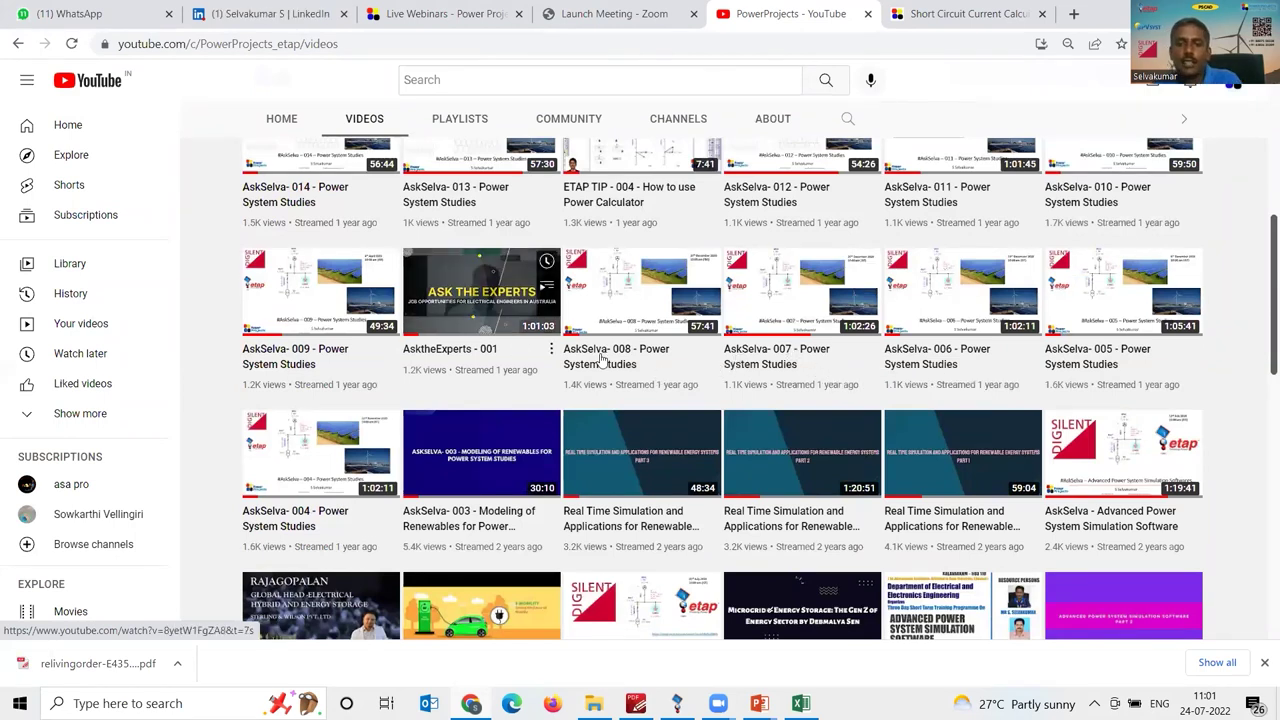
scroll(972, 318, up, 2)
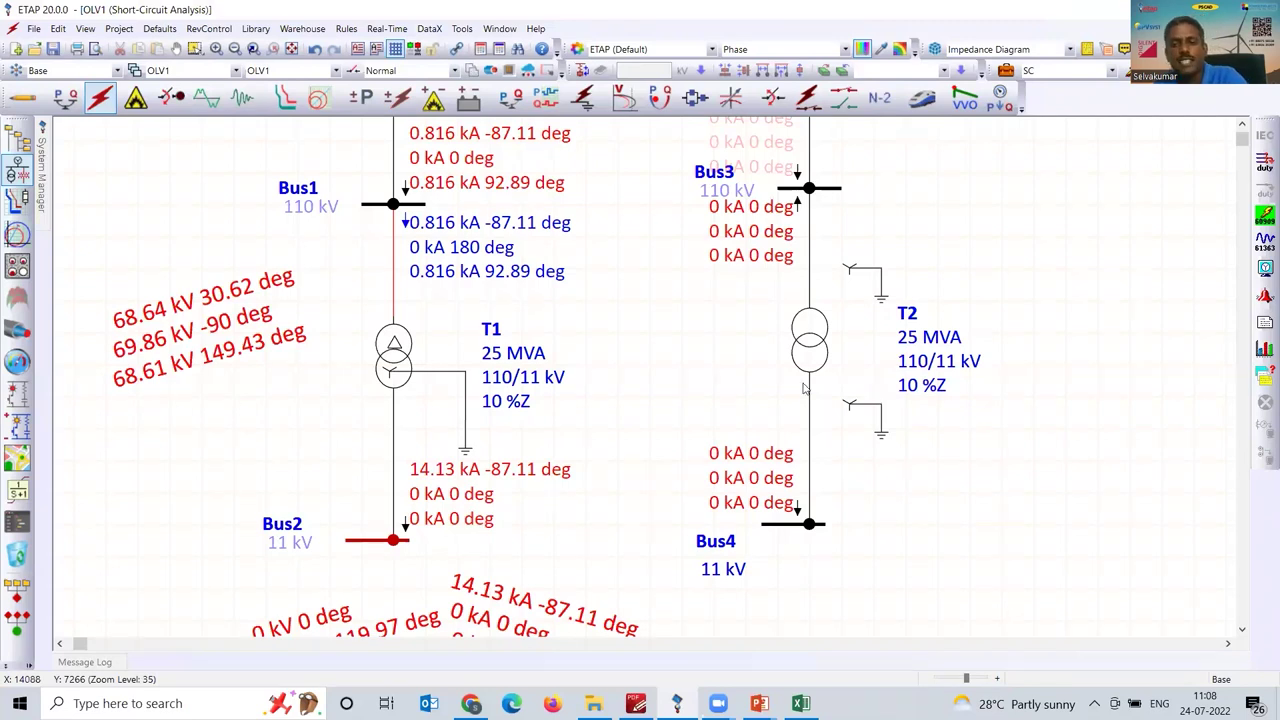
- Return to ETAP's Edit Mode and delete the whole wye-wye branch containing Bus3, T2 and Bus4
click(20, 97)
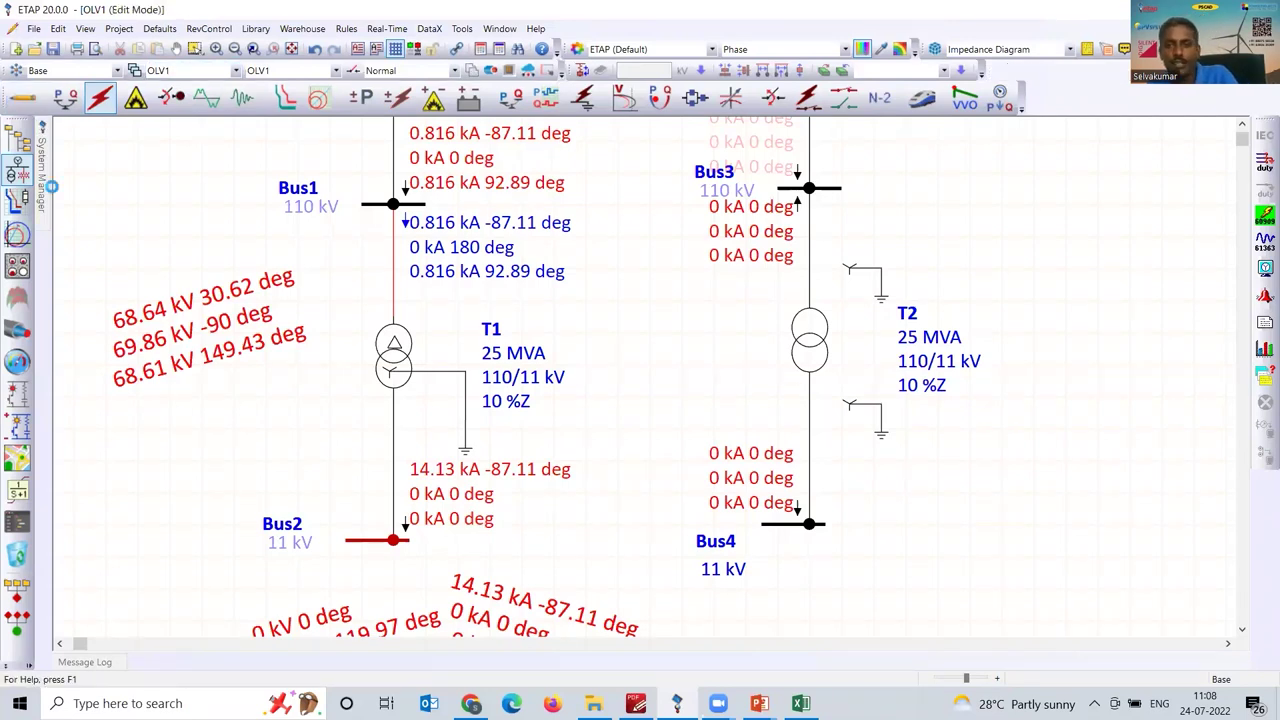
scroll(55, 228, down, 5)
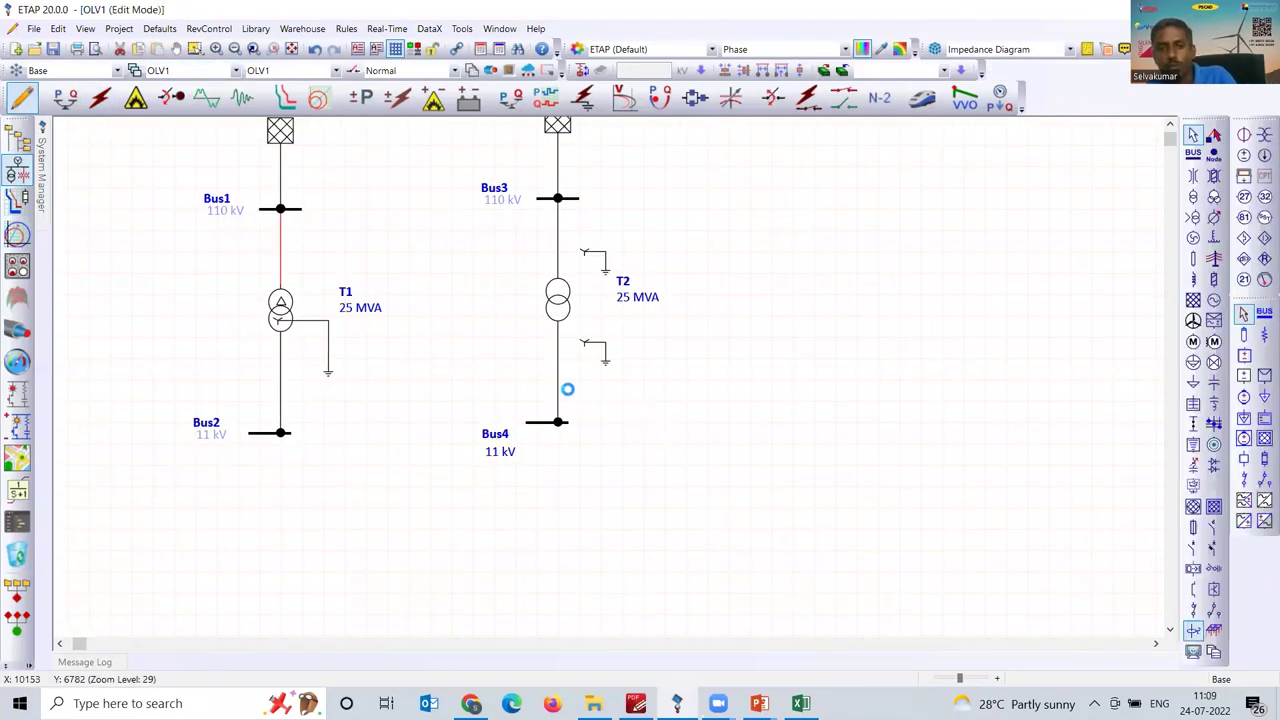
click(491, 202)
drag(491, 202, 1011, 440)
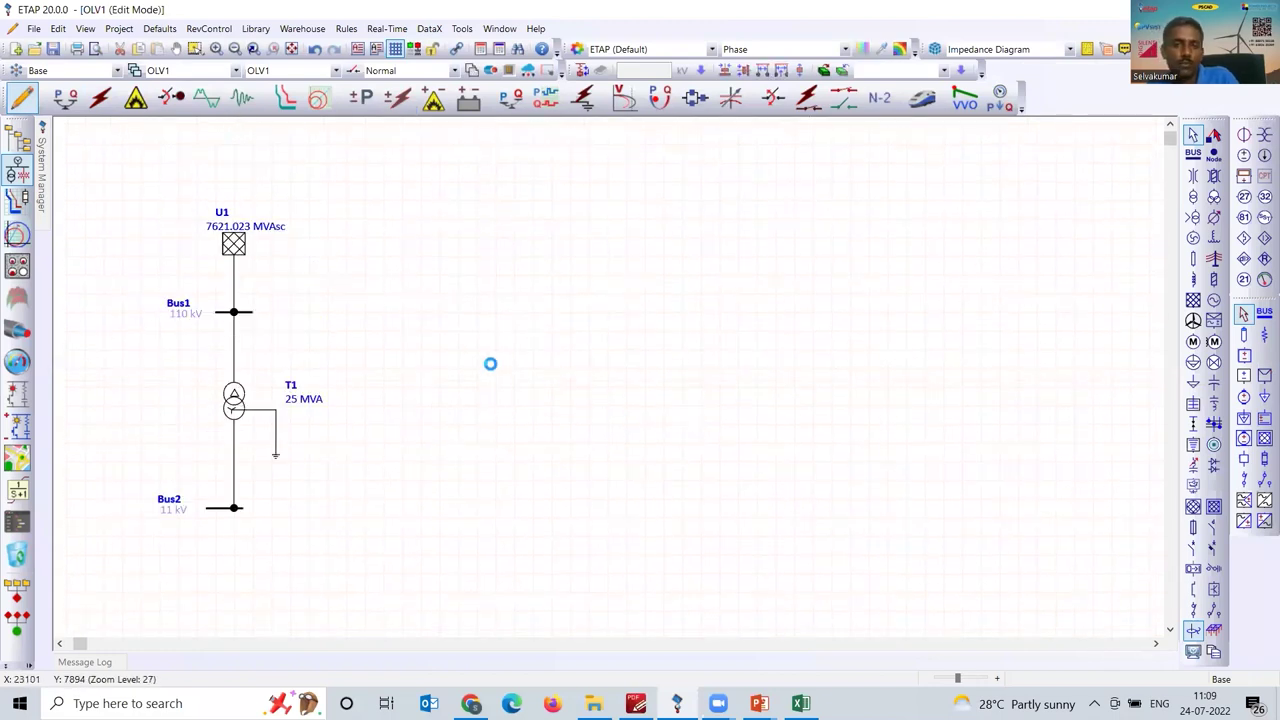
- Shift the remaining U1, Bus1, T1 and Bus2 branch rightward and upward, and stretch Bus2 far to the left of T1
drag(163, 219, 404, 553)
drag(248, 435, 453, 379)
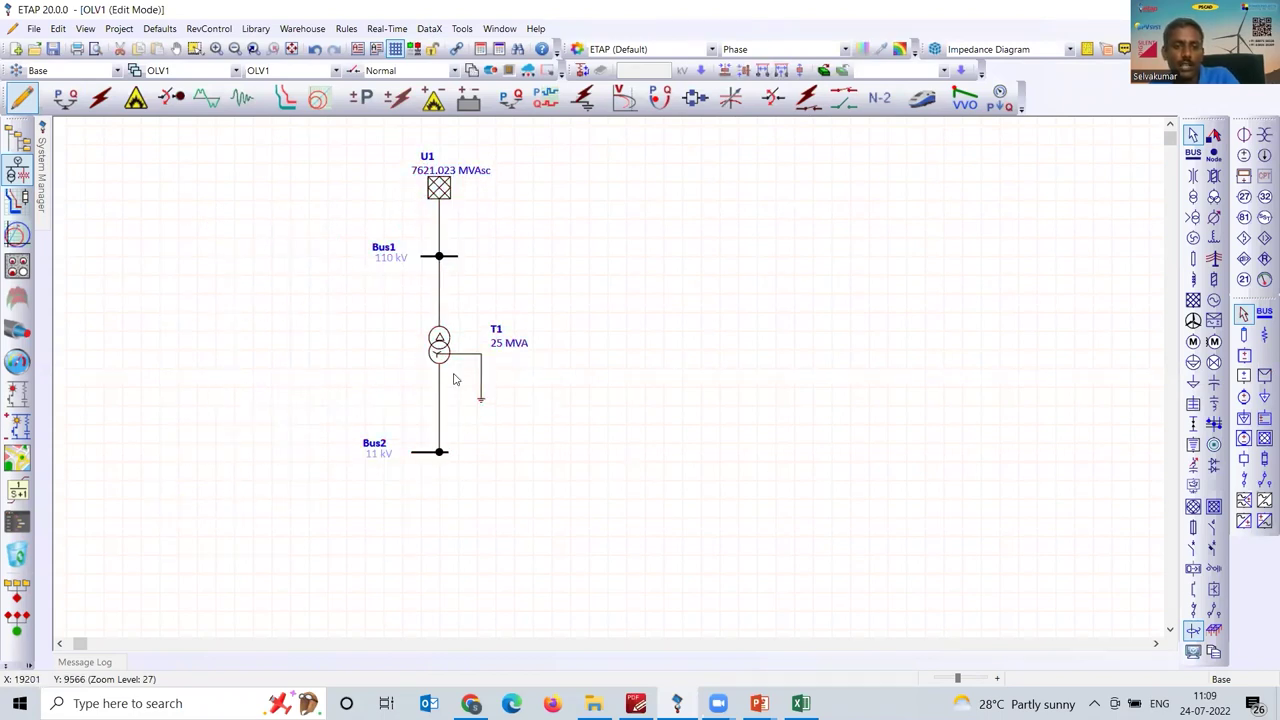
click(421, 455)
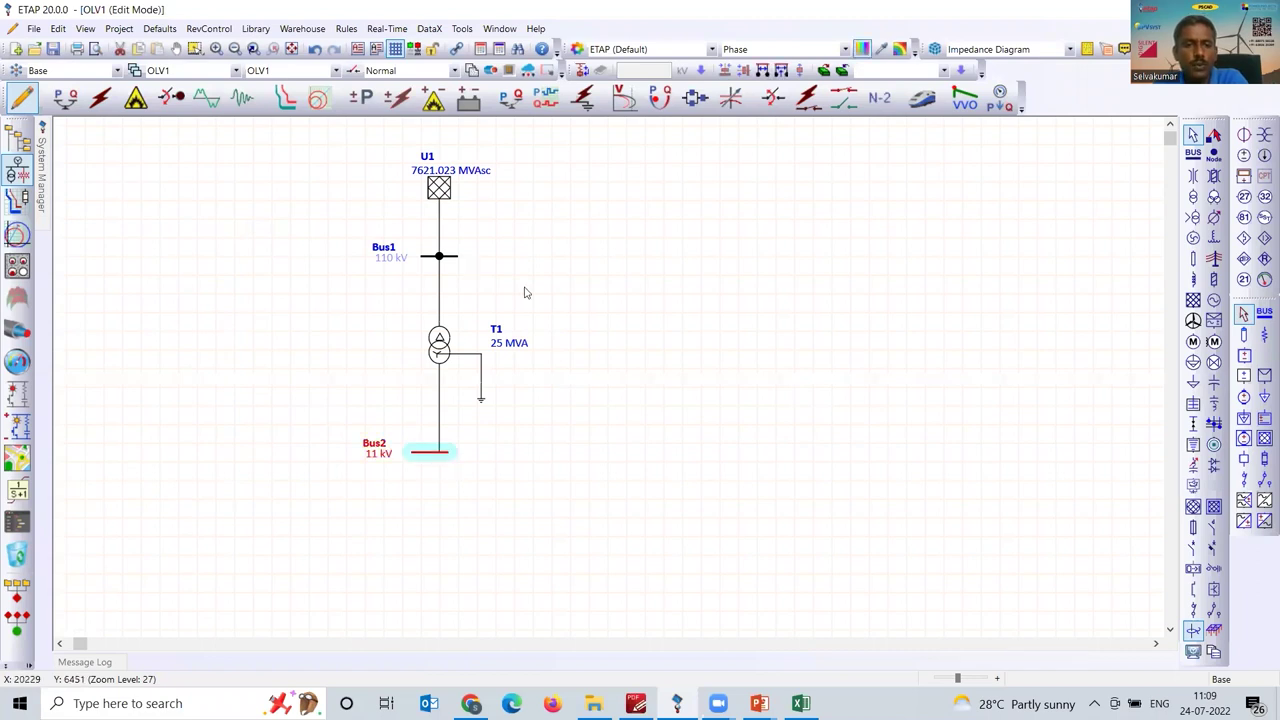
drag(66, 424, 64, 451)
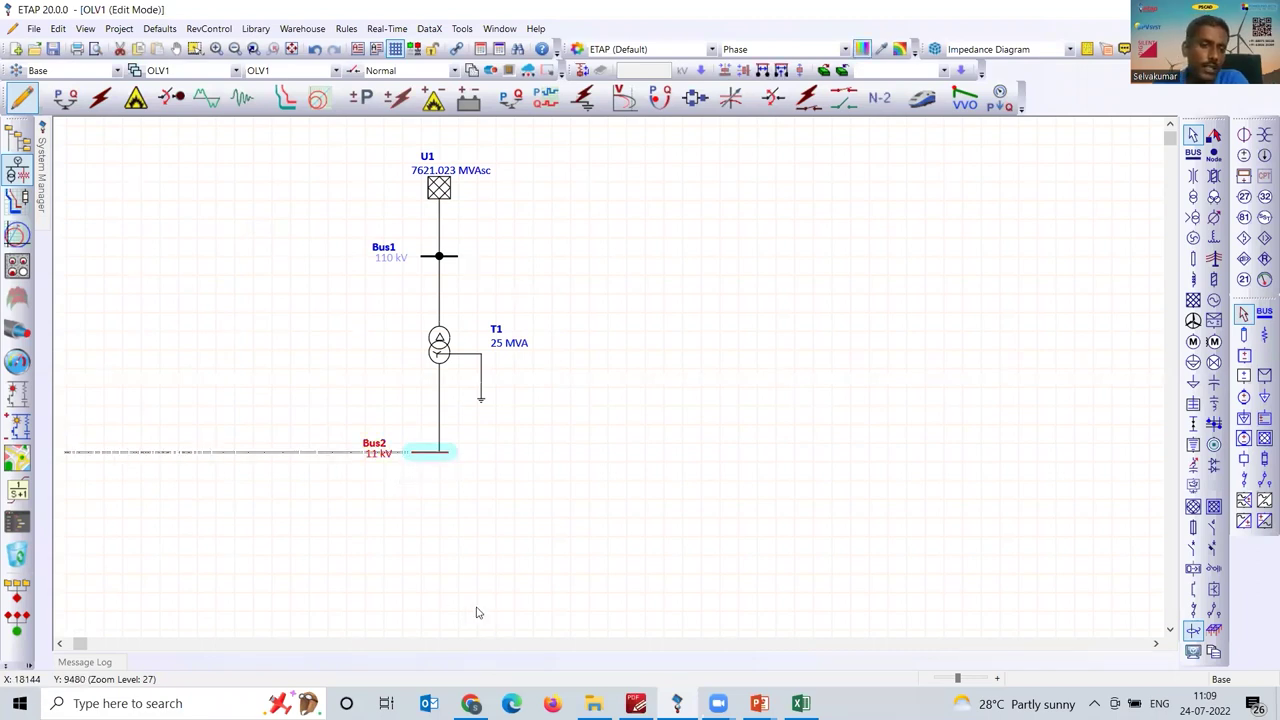
click(68, 644)
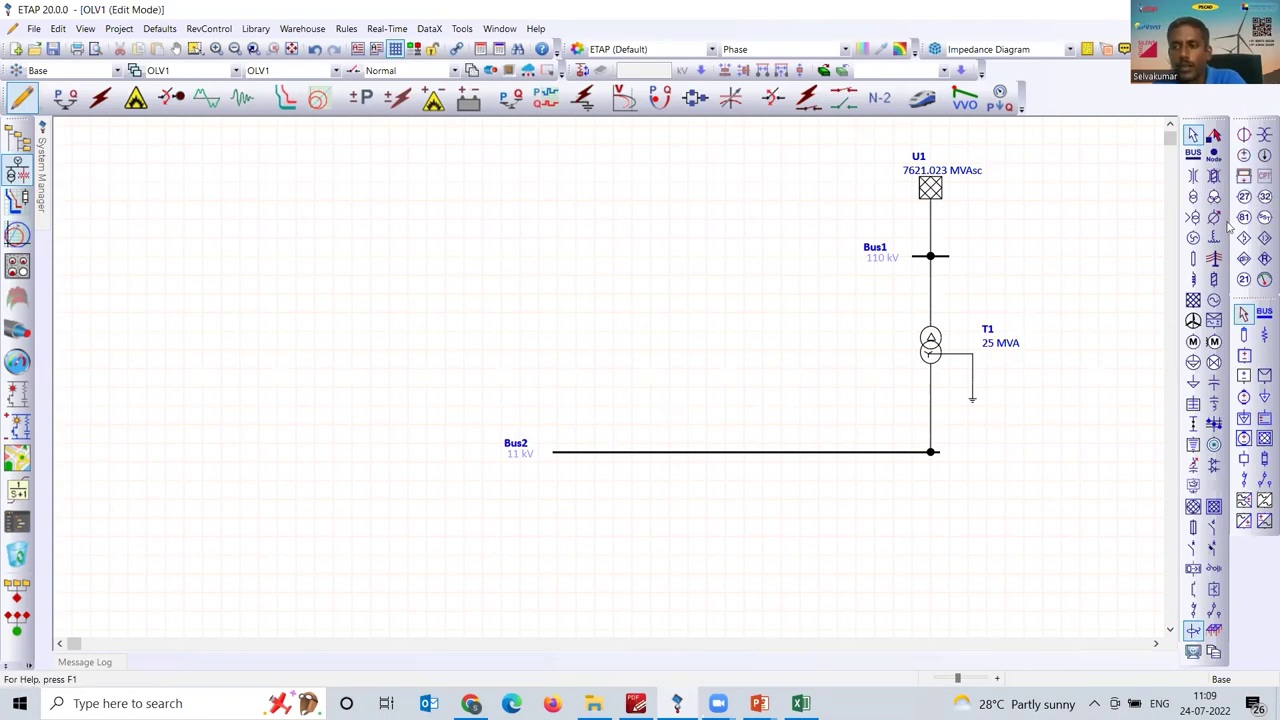
- Add a cable below the left end of Bus2 and connect an induction motor to its lower end
click(1193, 258)
drag(575, 456, 575, 561)
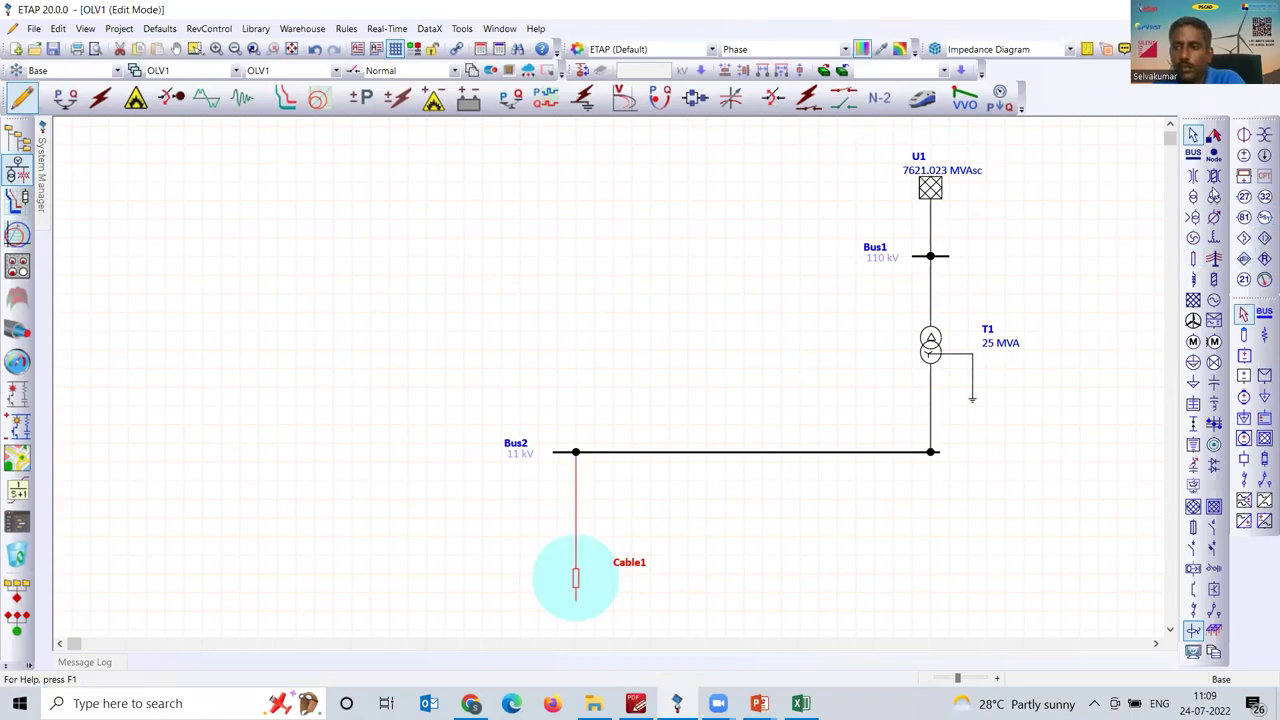
click(1193, 341)
scroll(823, 449, down, 5)
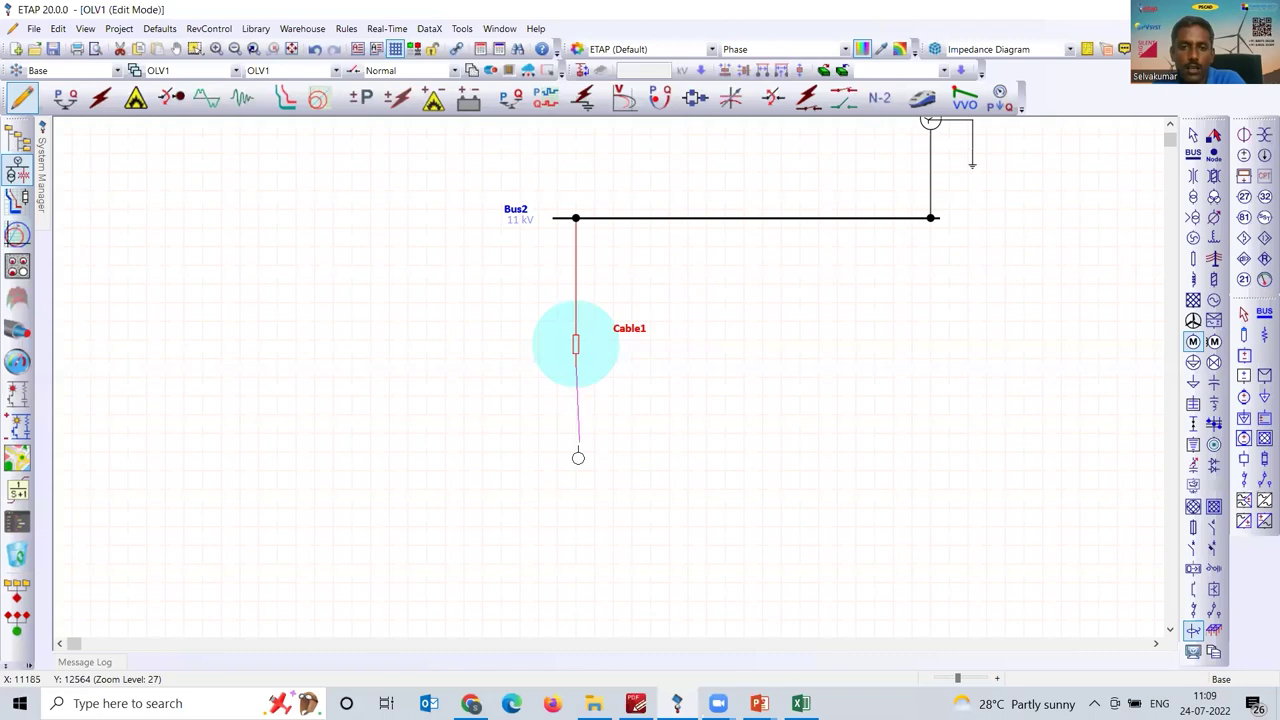
click(577, 455)
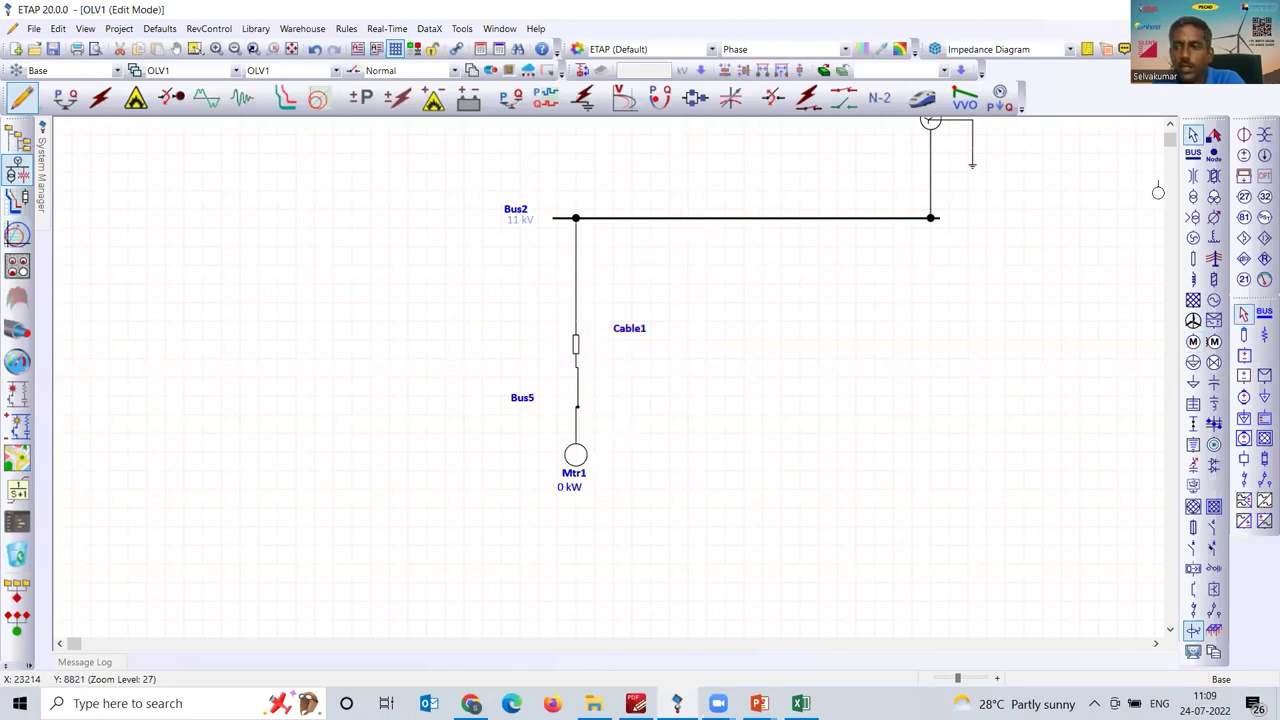
- Insert a current transformer on the feeder above Cable1 and connect an R-type relay to it
click(1244, 136)
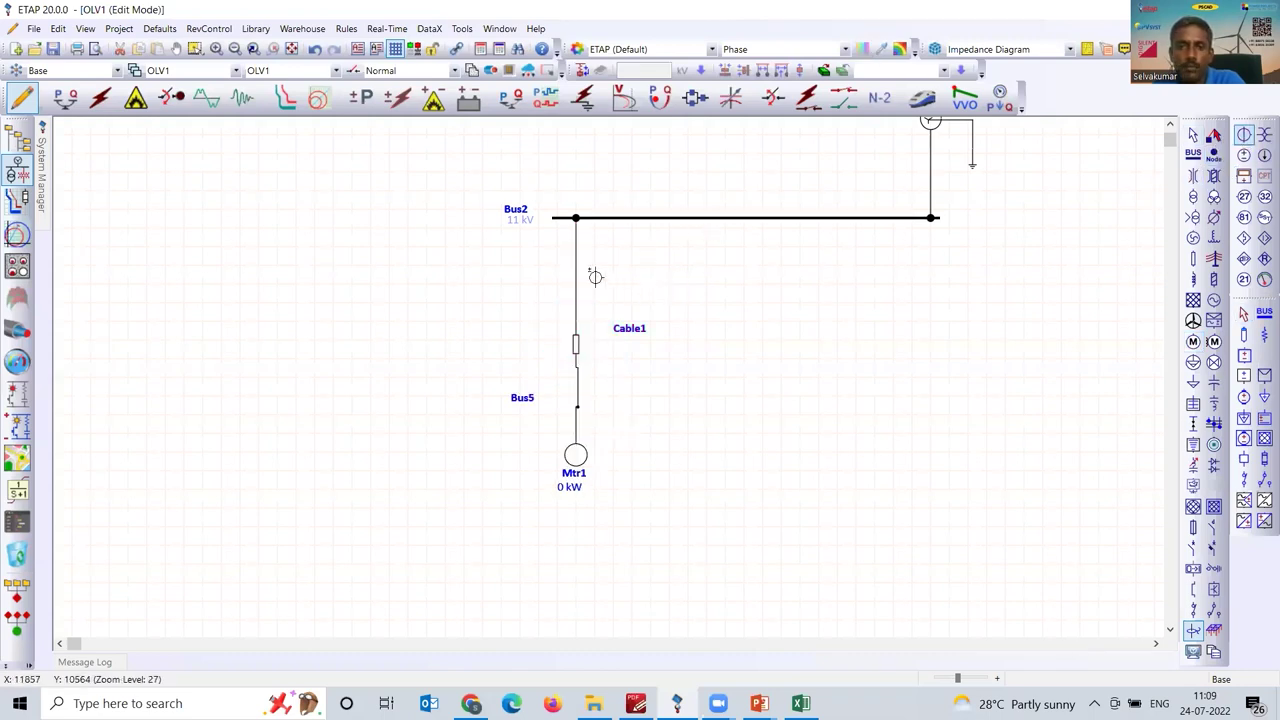
click(577, 267)
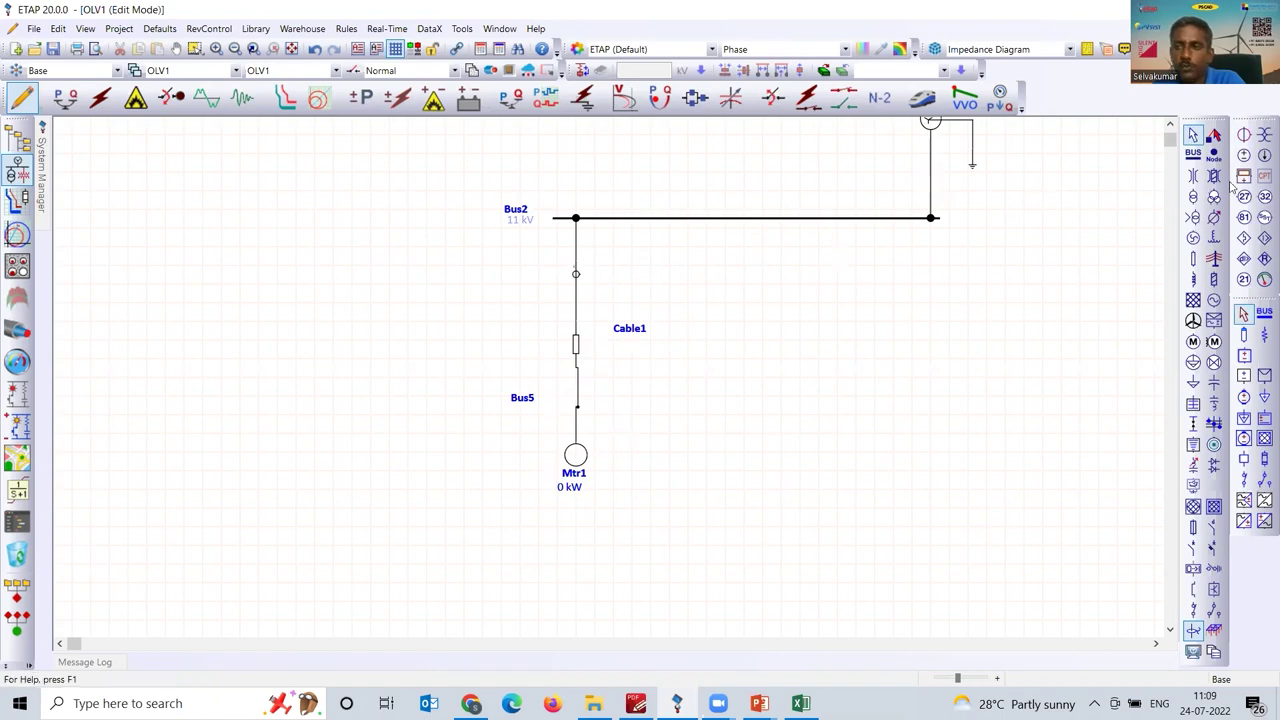
click(1264, 258)
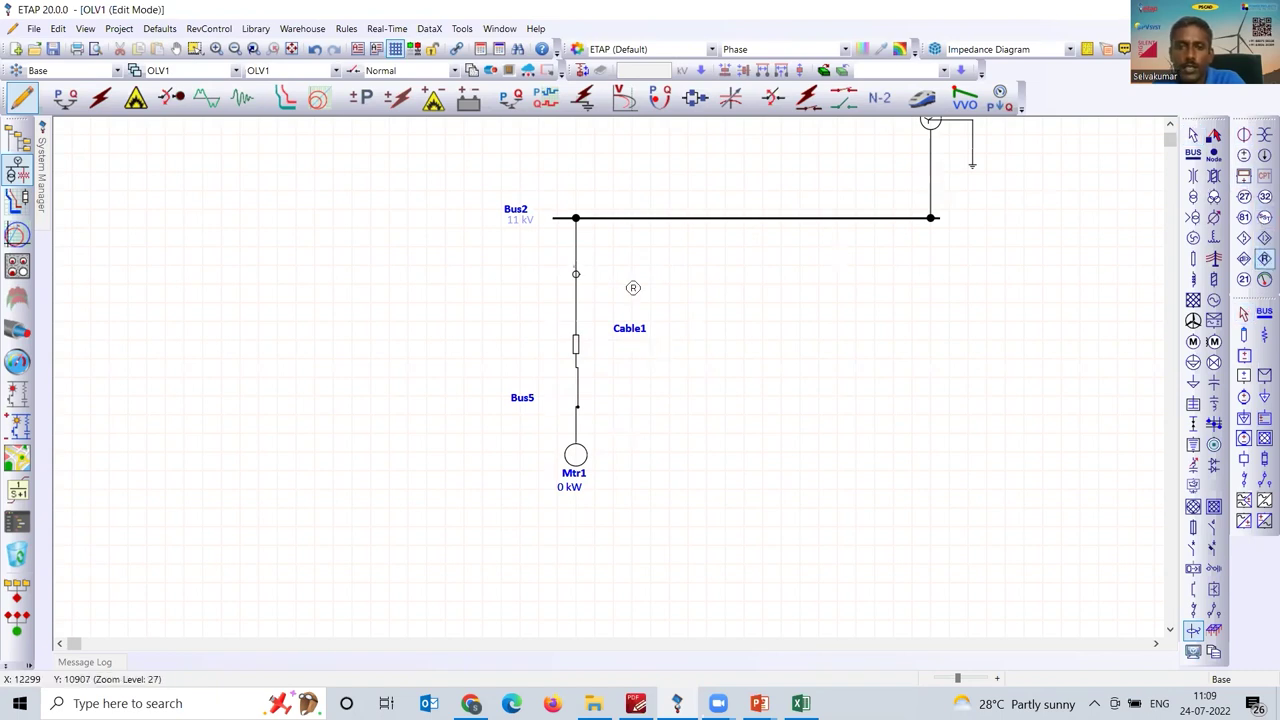
click(646, 273)
drag(631, 274, 576, 274)
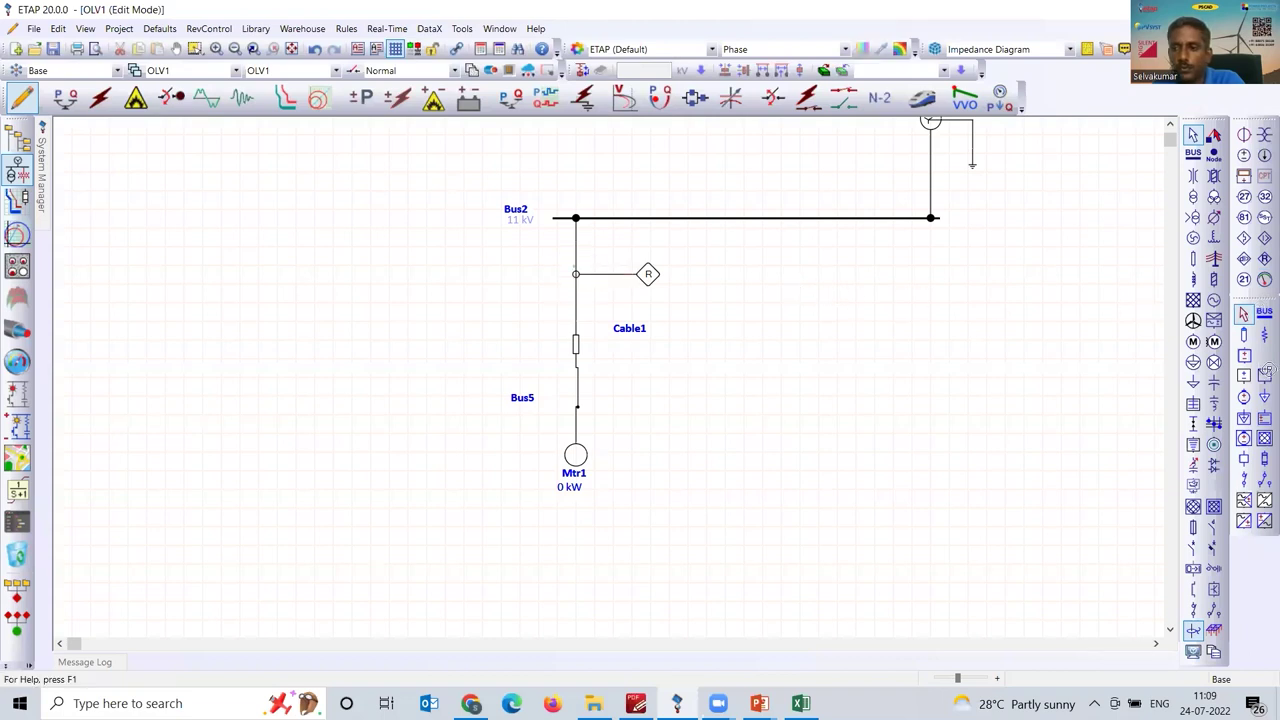
- Insert a circuit breaker on the motor feeder between Bus2 and the current transformer
click(1193, 547)
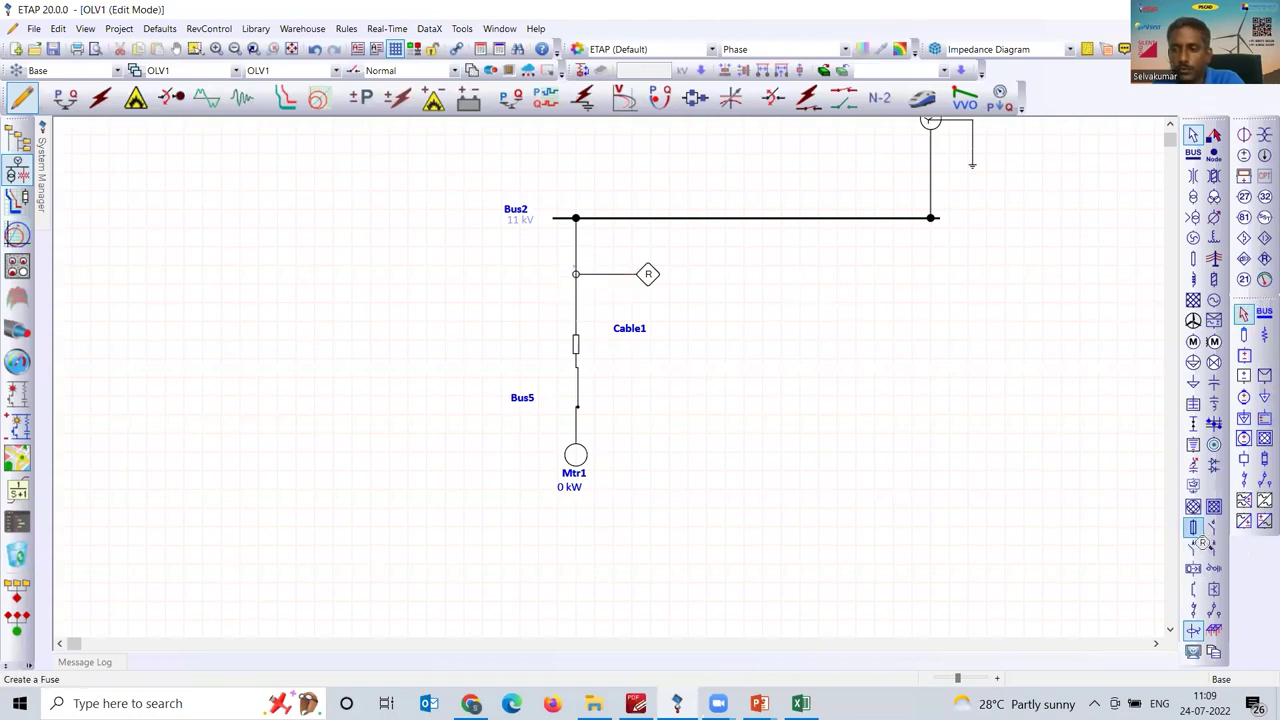
click(579, 241)
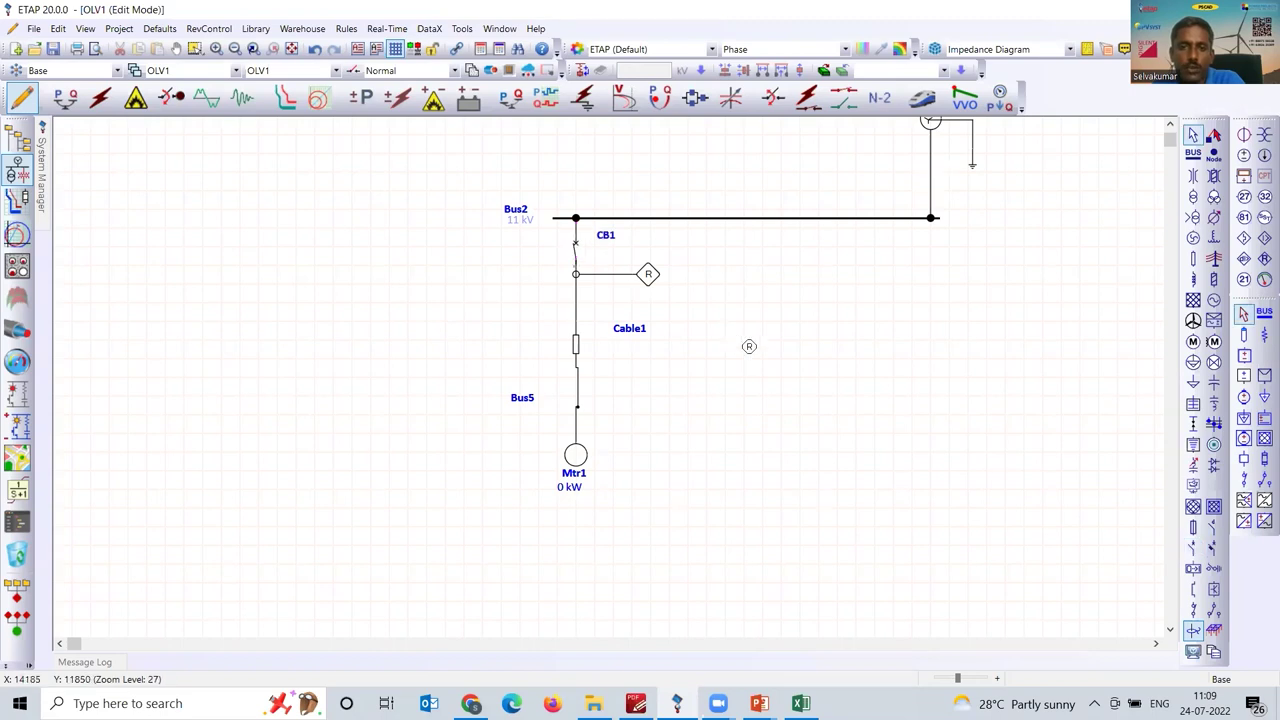
scroll(799, 374, up, 2)
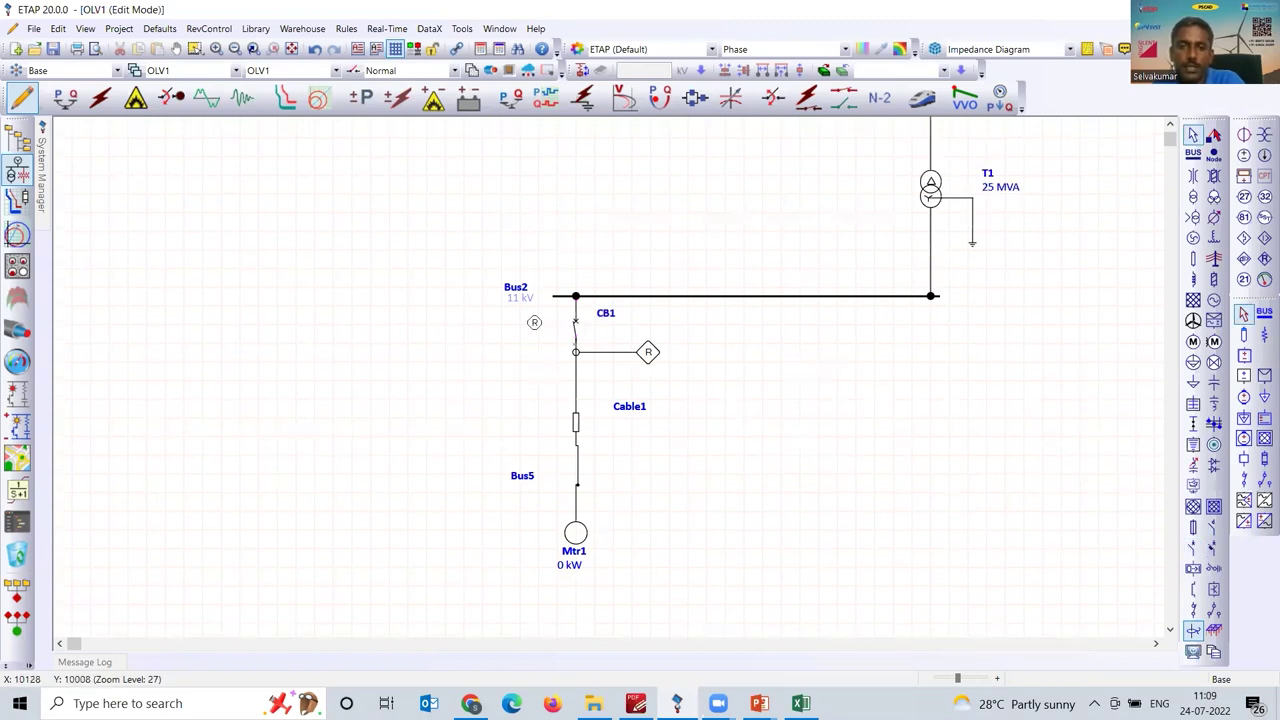
- Duplicate the CB1, current transformer, relay and Cable1 group and connect the copy to Bus2 between CB1's feeder and T1
drag(516, 319, 703, 447)
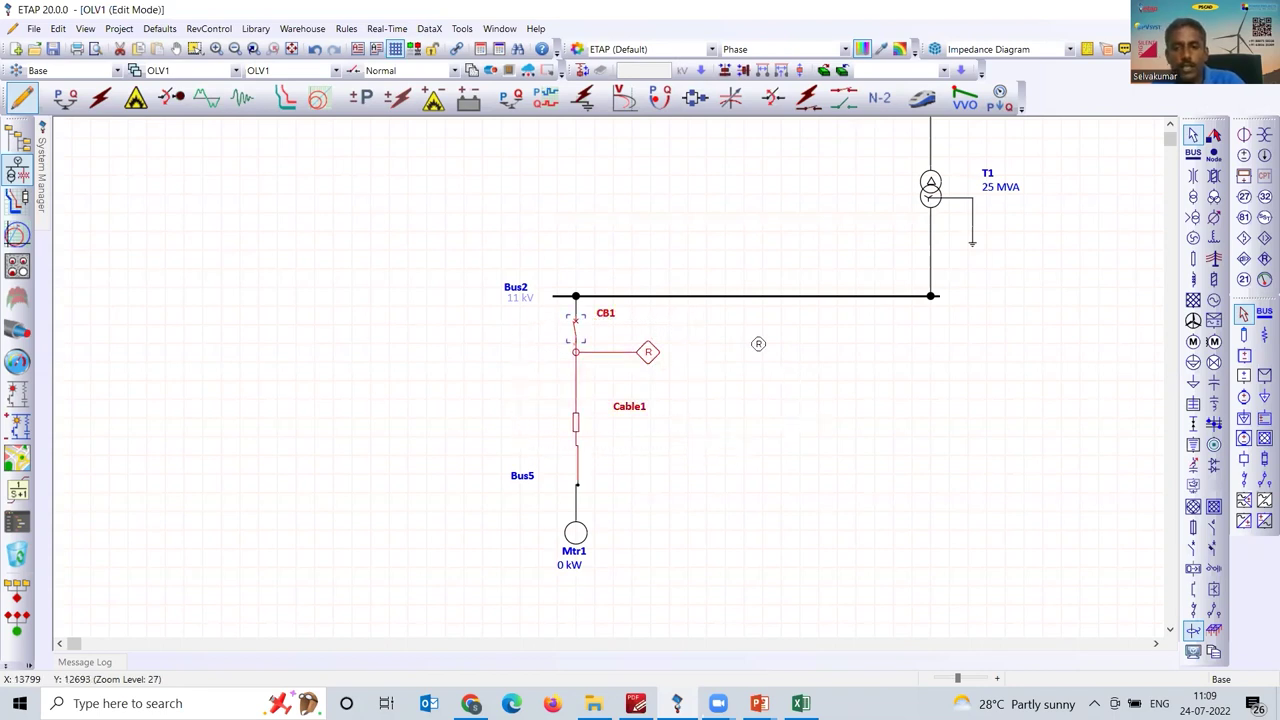
right_click(757, 300)
click(800, 351)
drag(717, 294, 746, 297)
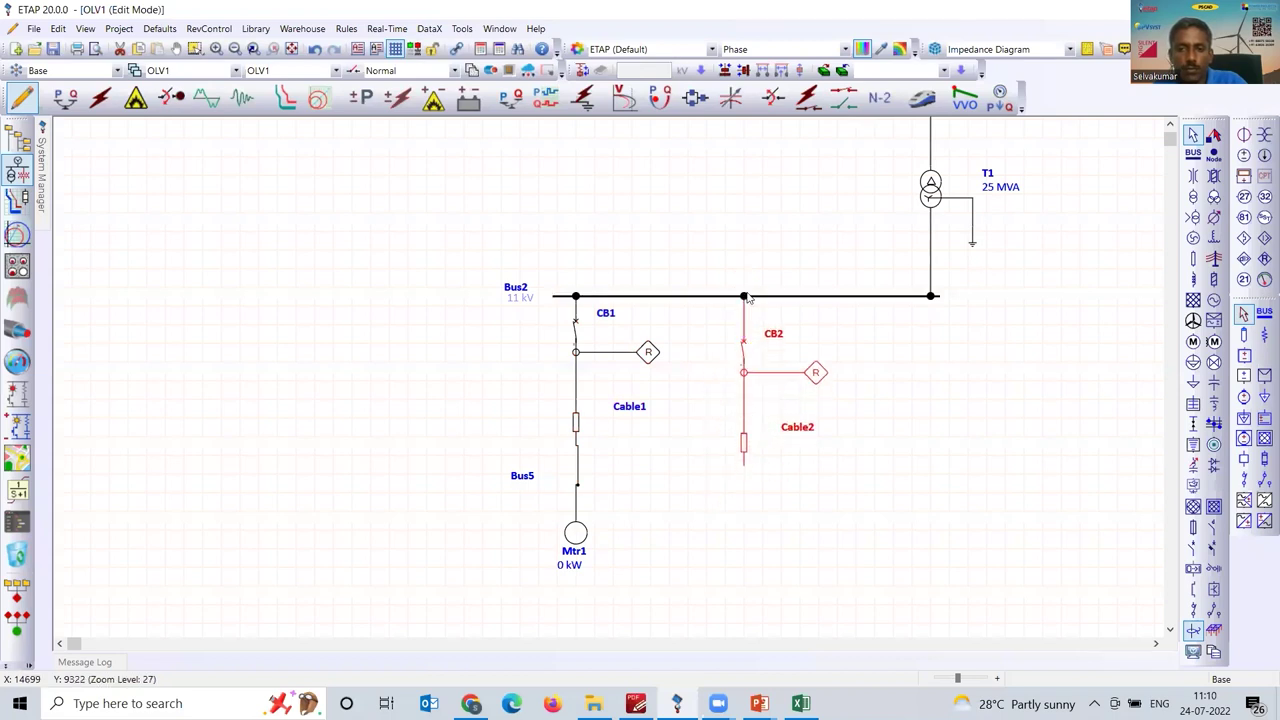
click(863, 357)
- Add a two-winding transformer below Cable2 and connect its secondary to a new bus underneath
click(1193, 196)
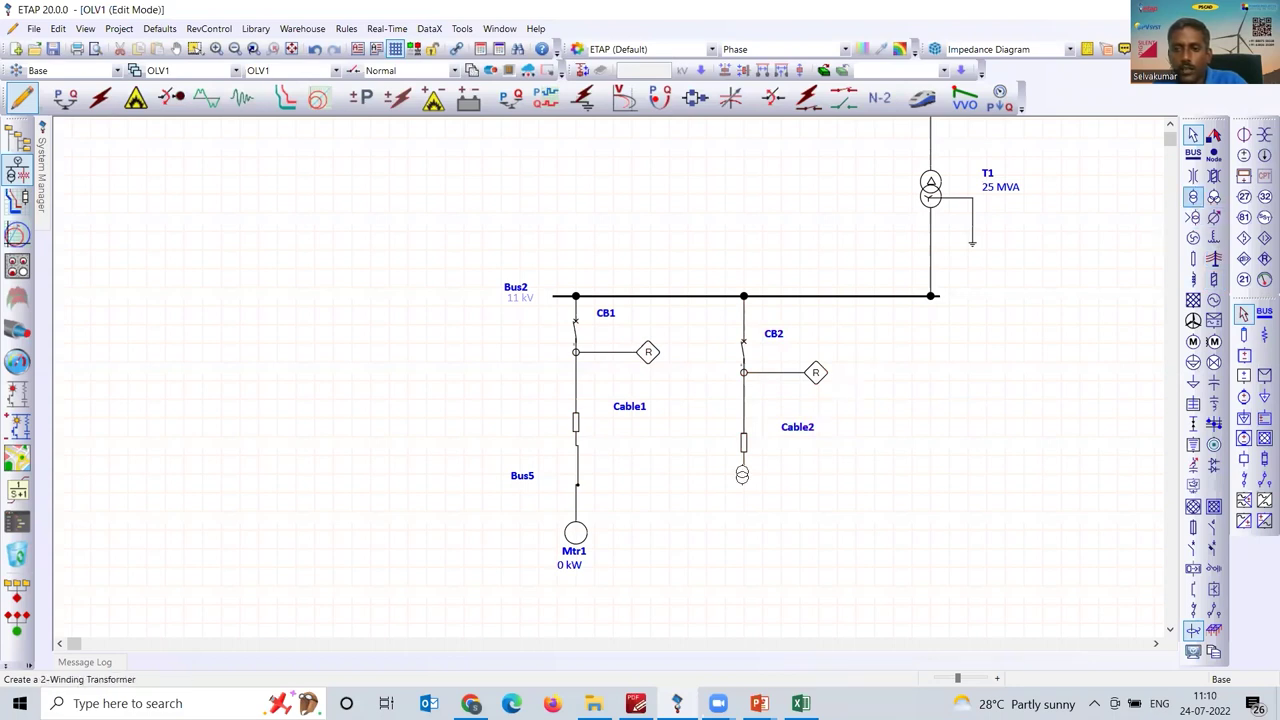
click(745, 554)
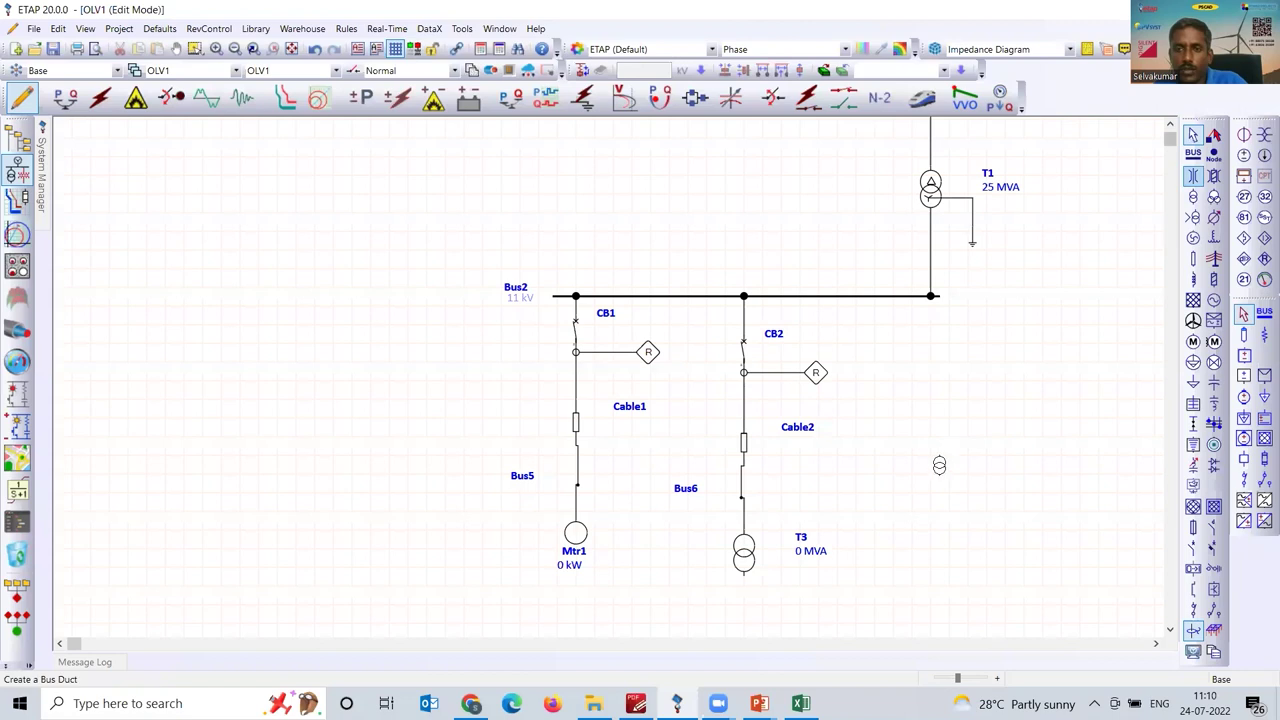
click(736, 620)
drag(738, 622, 748, 563)
- Rate transformer T3 with a 0.415 kV secondary and 2.5 MVA rated power
double_click(743, 548)
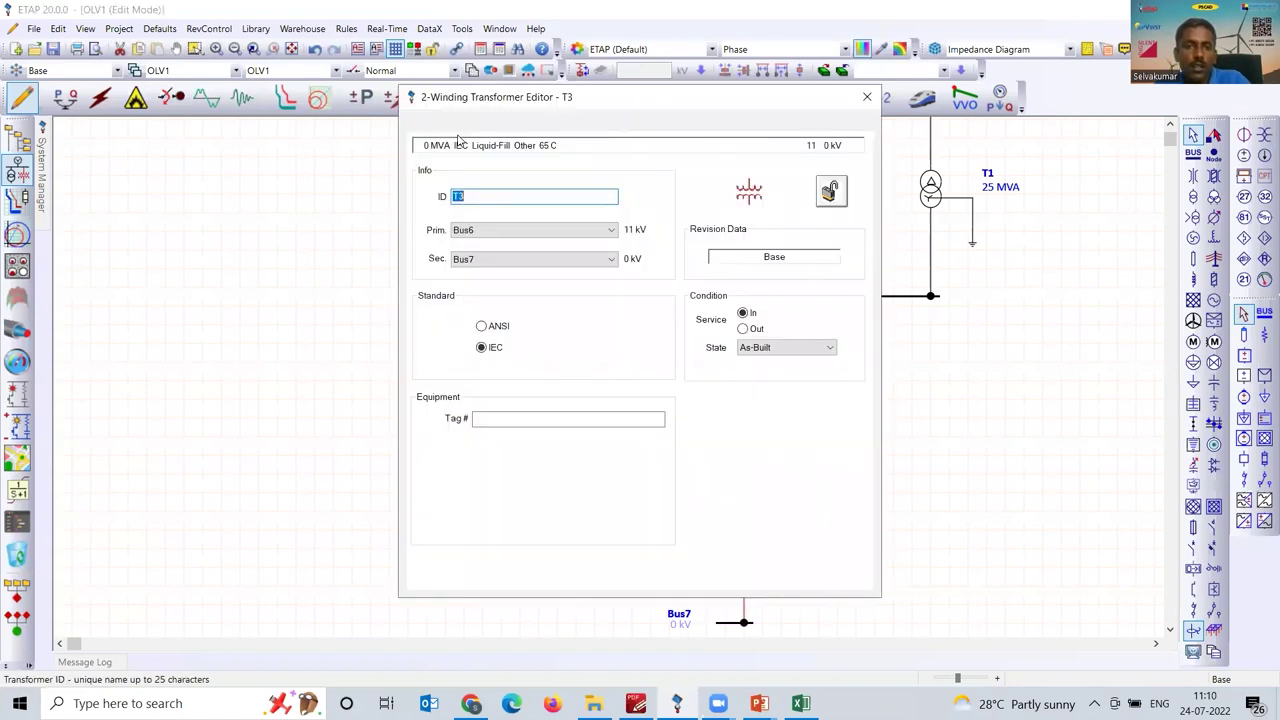
key(ctrl+Tab)
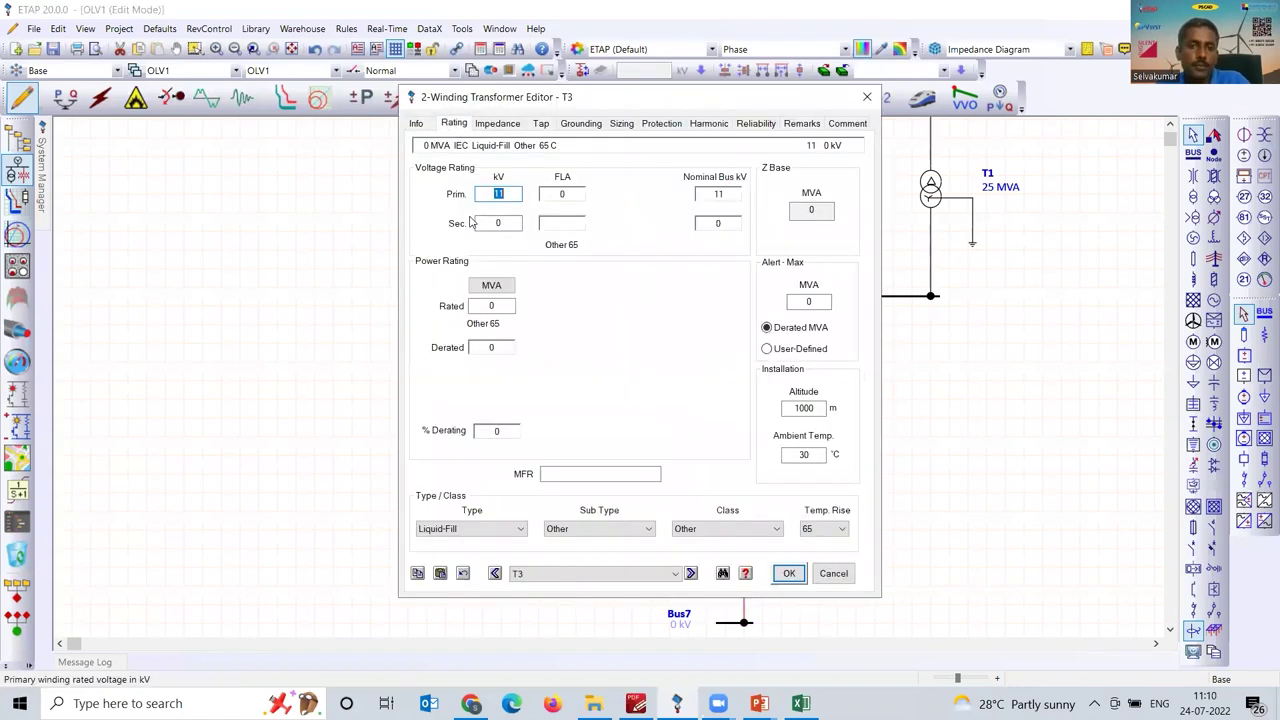
click(507, 233)
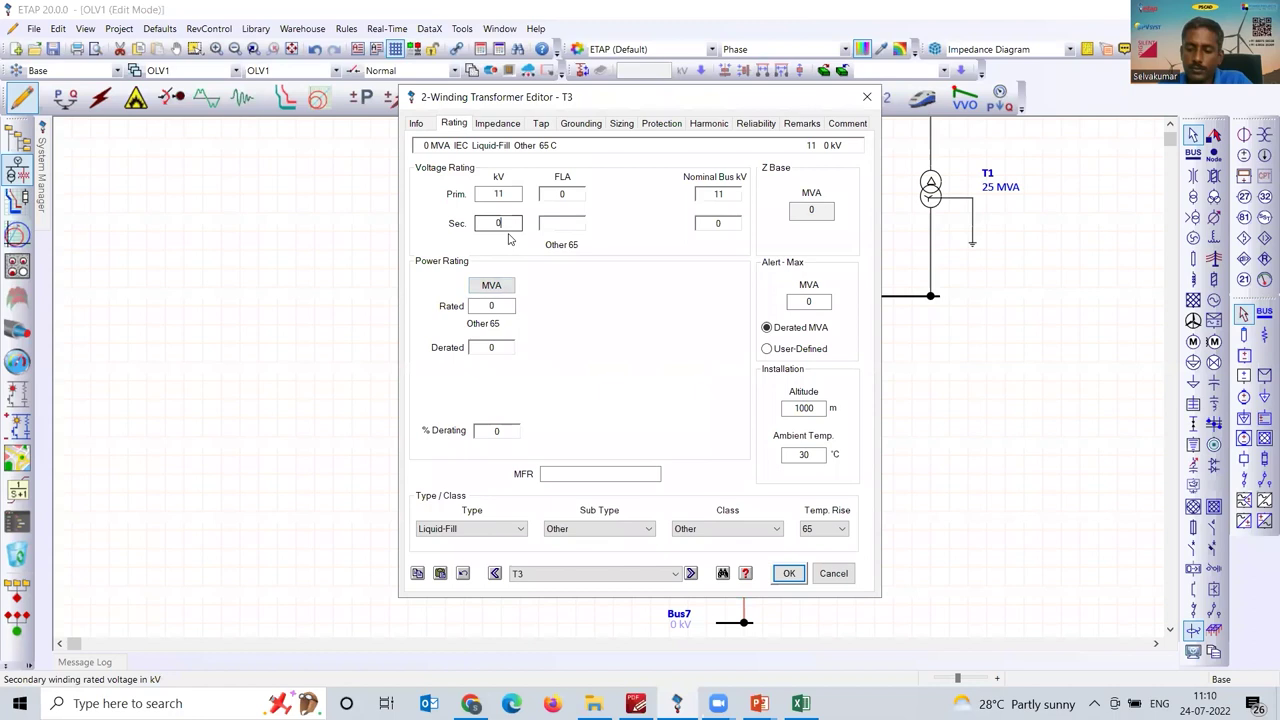
click(508, 302)
text(2.5)
key(Tab)
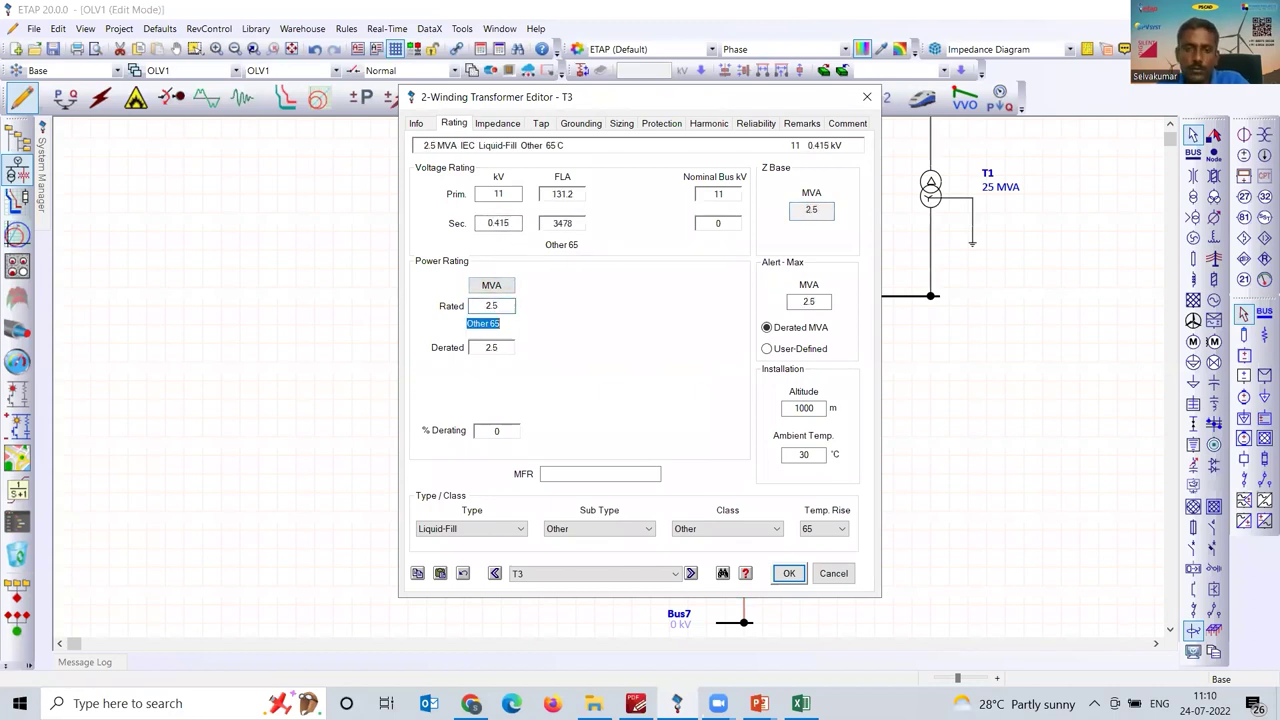
- Apply the typical Z and X/R impedance values to transformer T3 and accept its settings
click(515, 128)
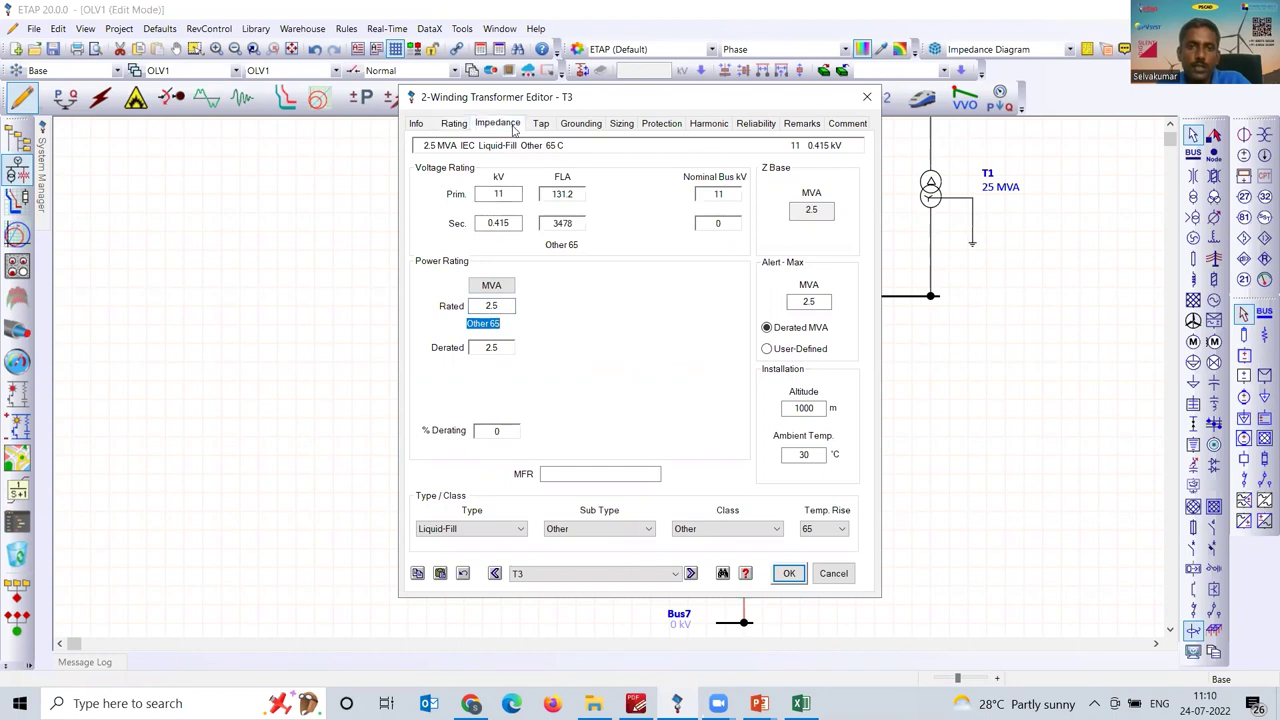
click(547, 288)
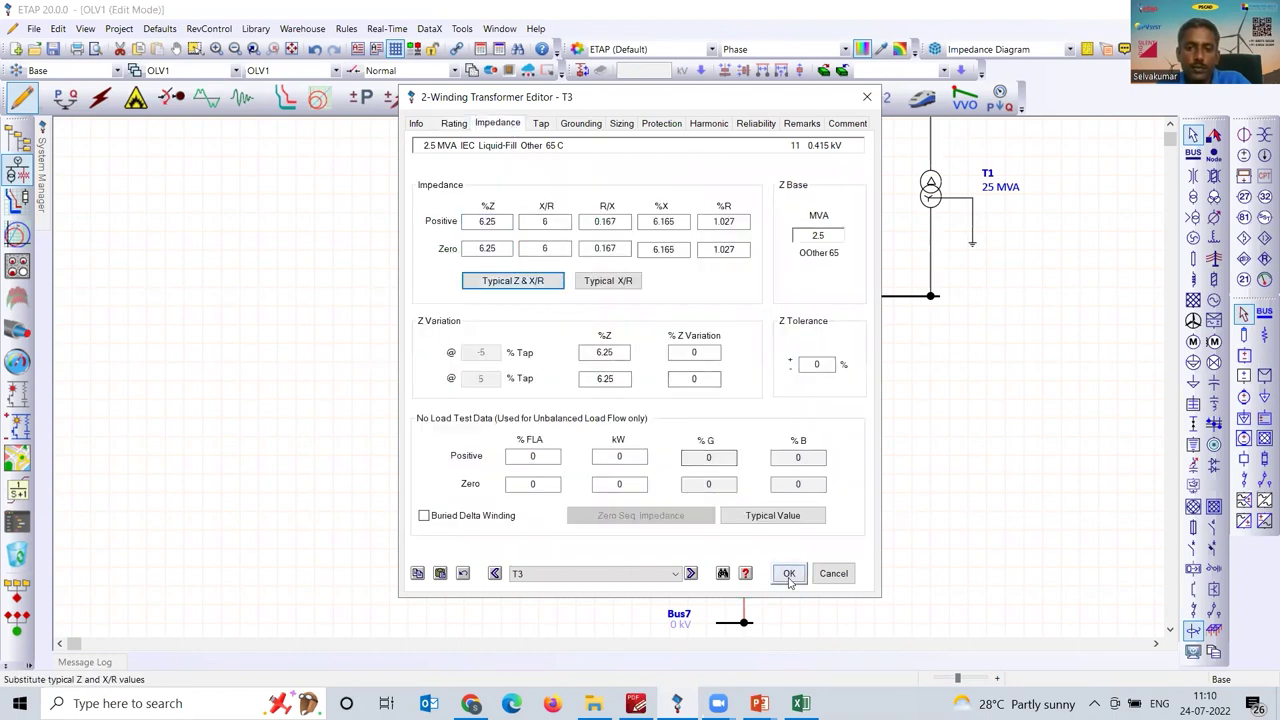
click(789, 573)
- Duplicate the CB2, current transformer, relay and Cable2 group and connect the copy to Bus2 near T1
drag(710, 334, 864, 458)
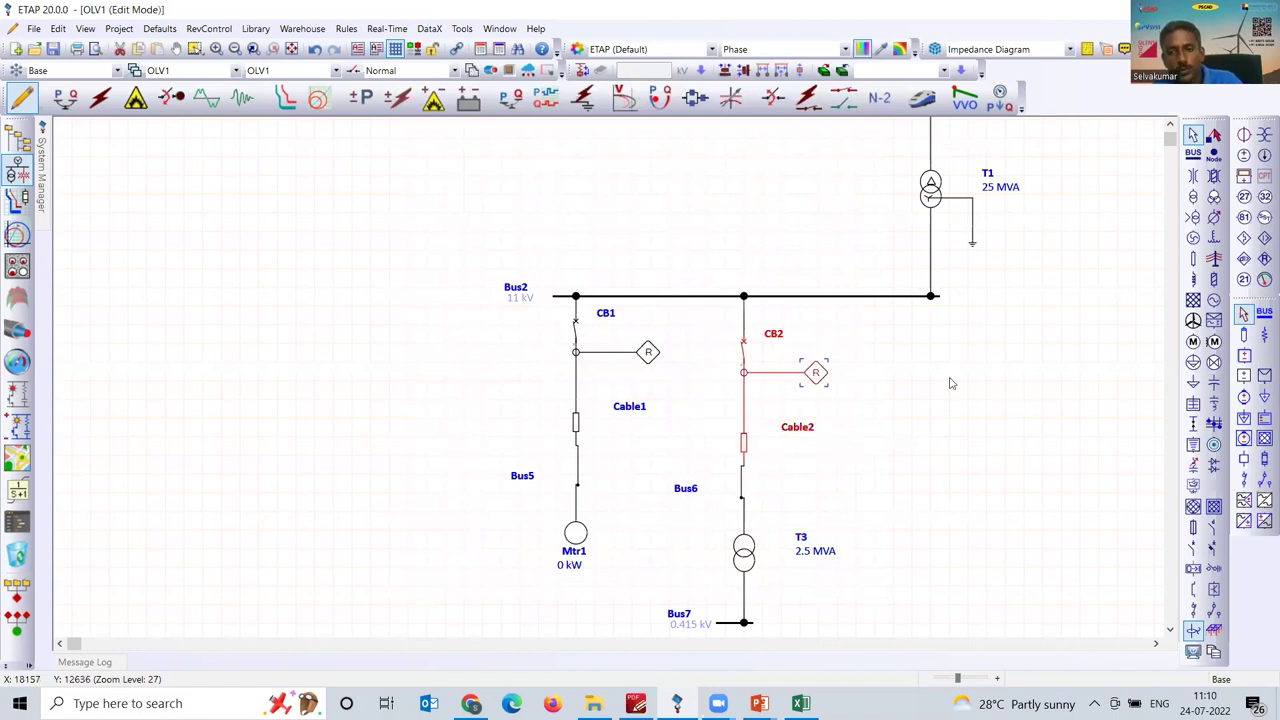
right_click(940, 292)
click(965, 349)
drag(910, 380, 926, 436)
drag(915, 339, 915, 296)
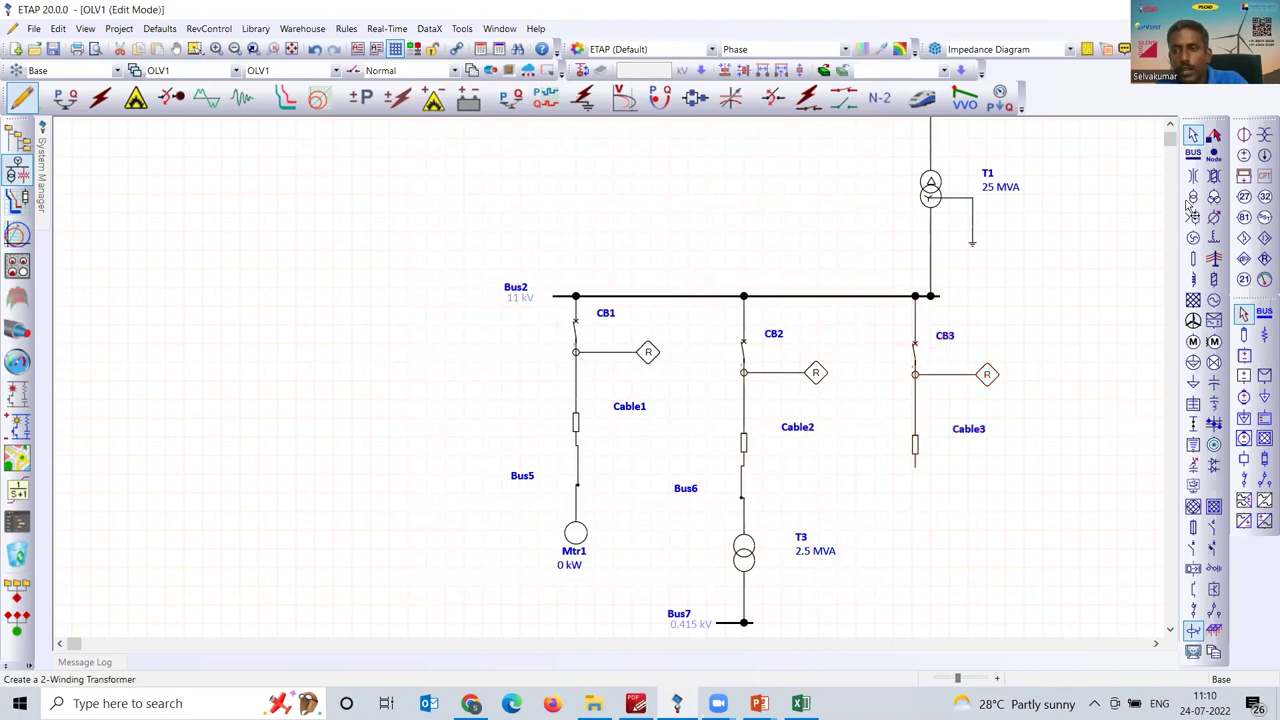
- Place a new bus below Cable3, level with Bus7, and connect Cable3's lower end to it
click(1193, 153)
click(930, 621)
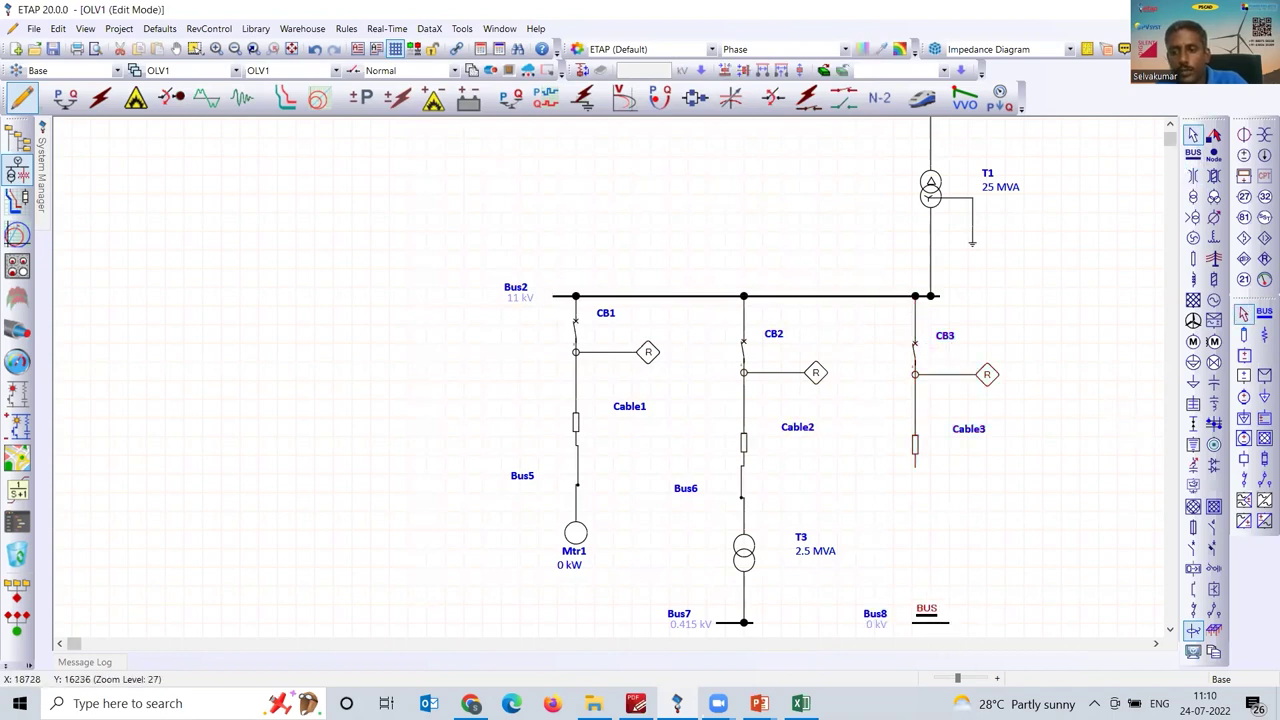
click(916, 368)
right_click(918, 440)
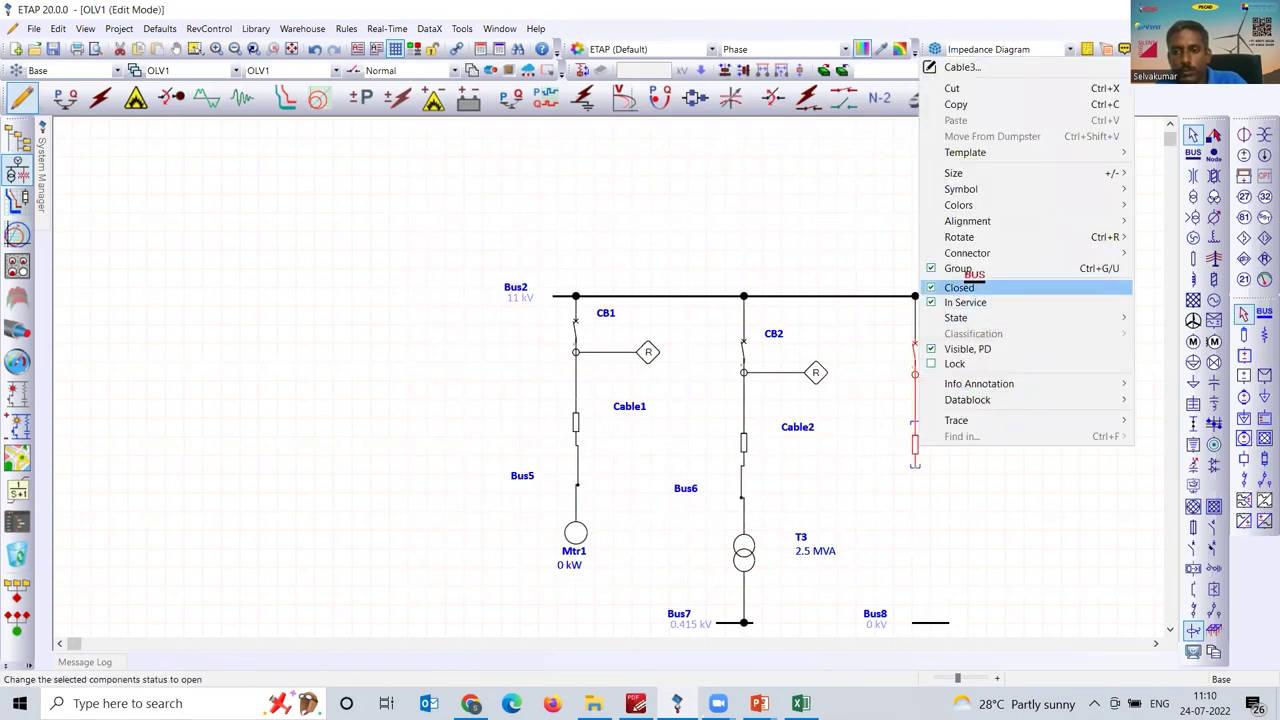
click(860, 350)
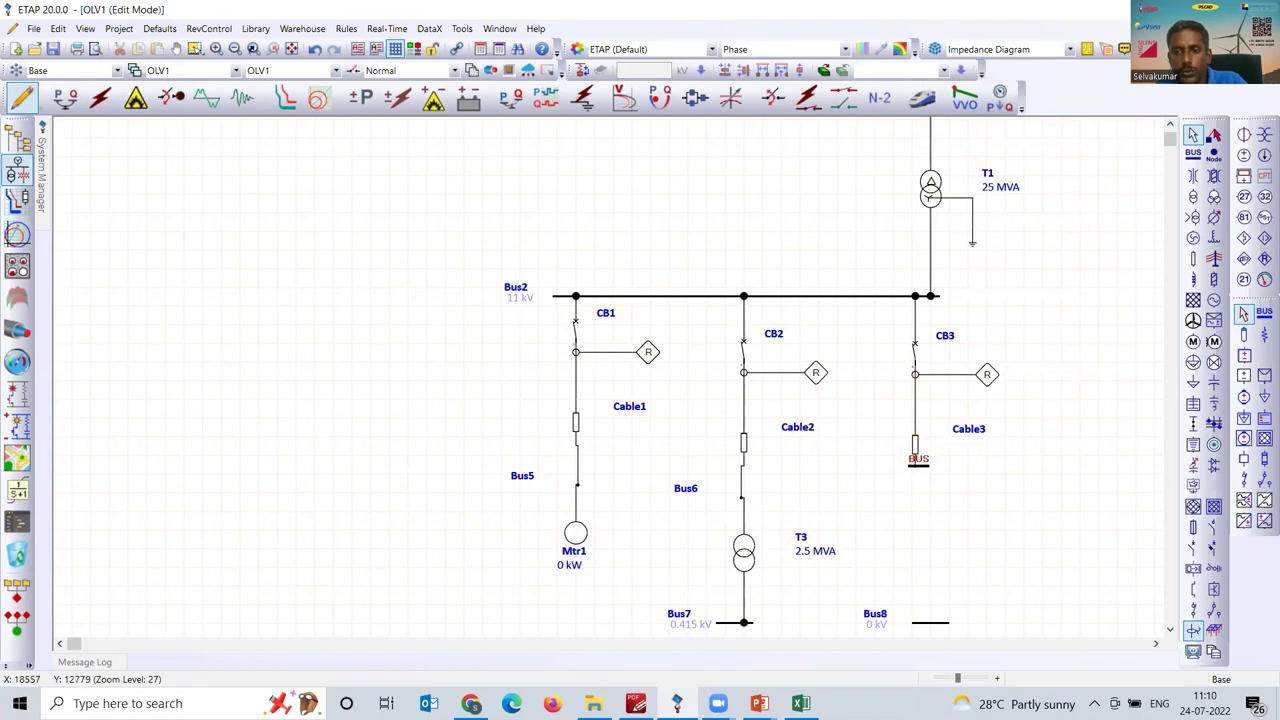
drag(914, 466, 918, 577)
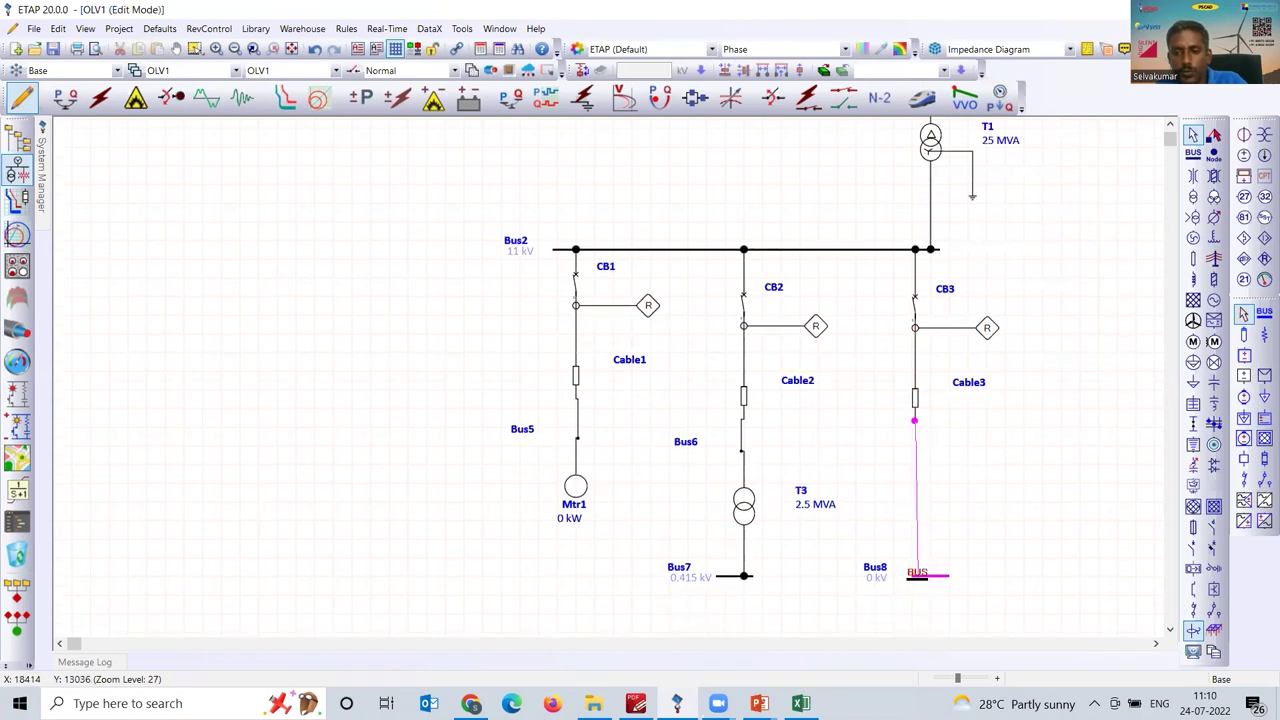
click(914, 400)
drag(914, 357, 914, 327)
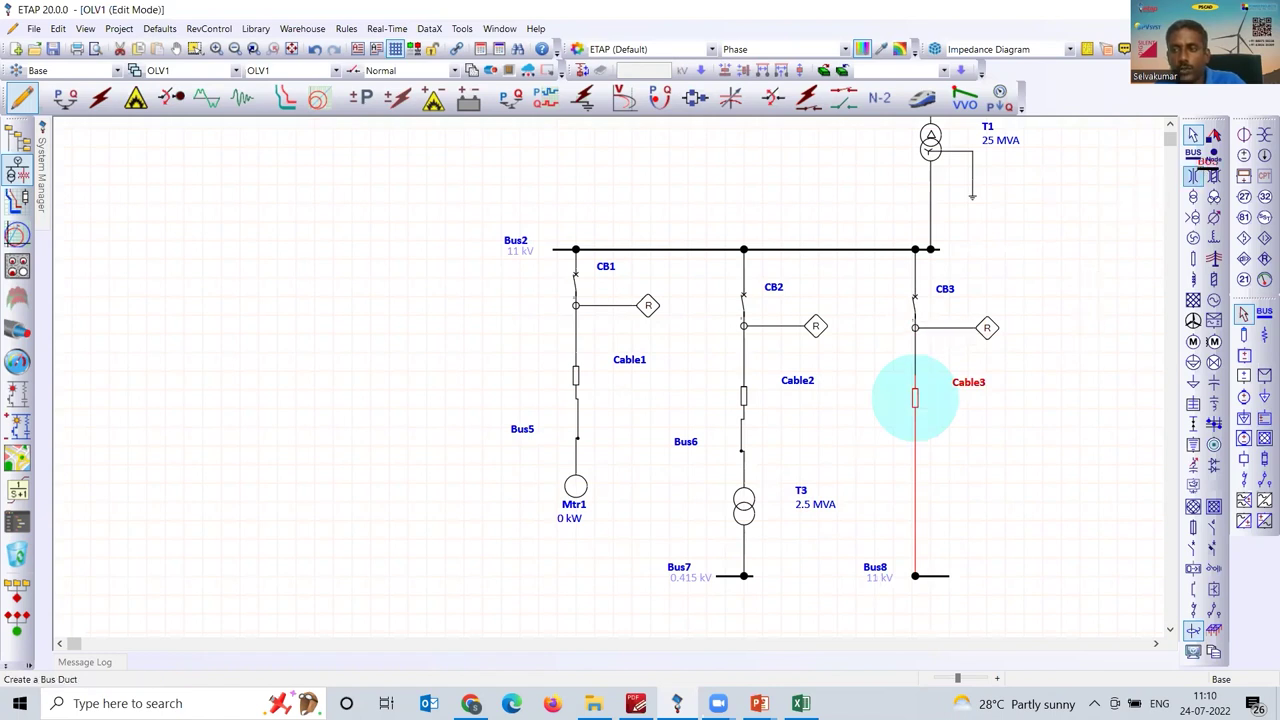
- Insert a current transformer between Cable3 and Bus8 and connect a multi-function relay to it
click(1243, 134)
click(912, 510)
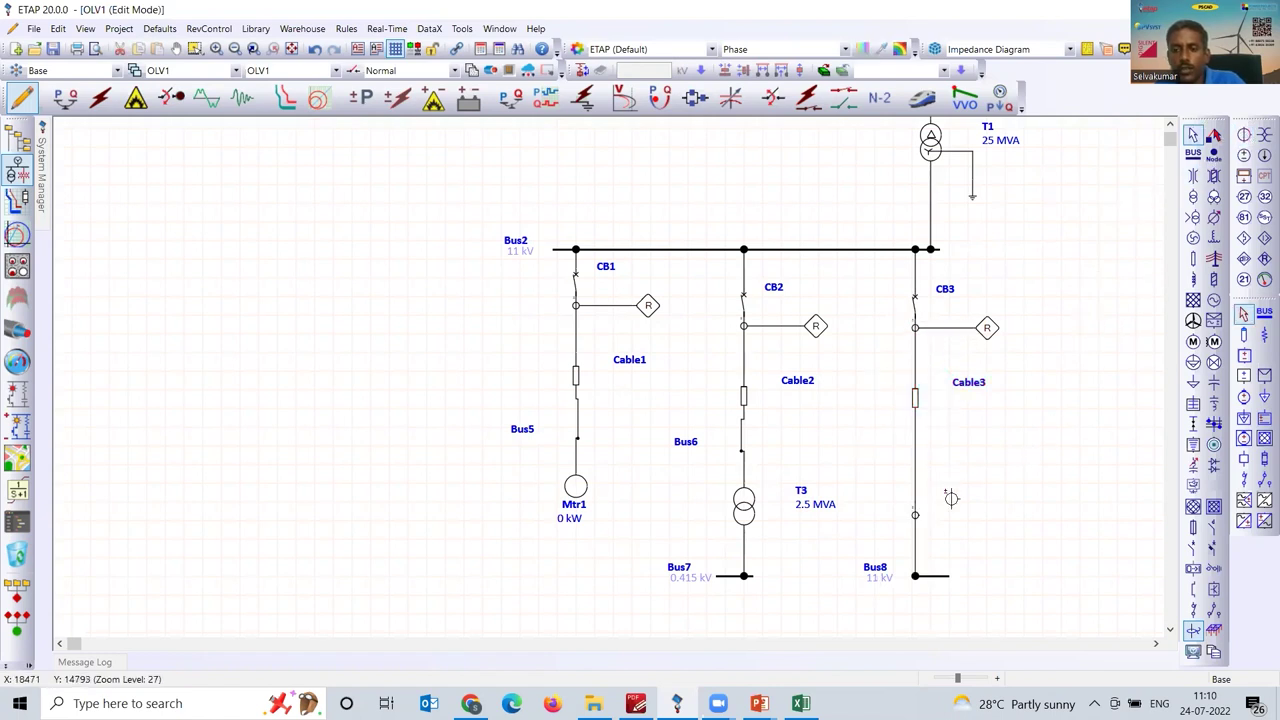
click(1264, 258)
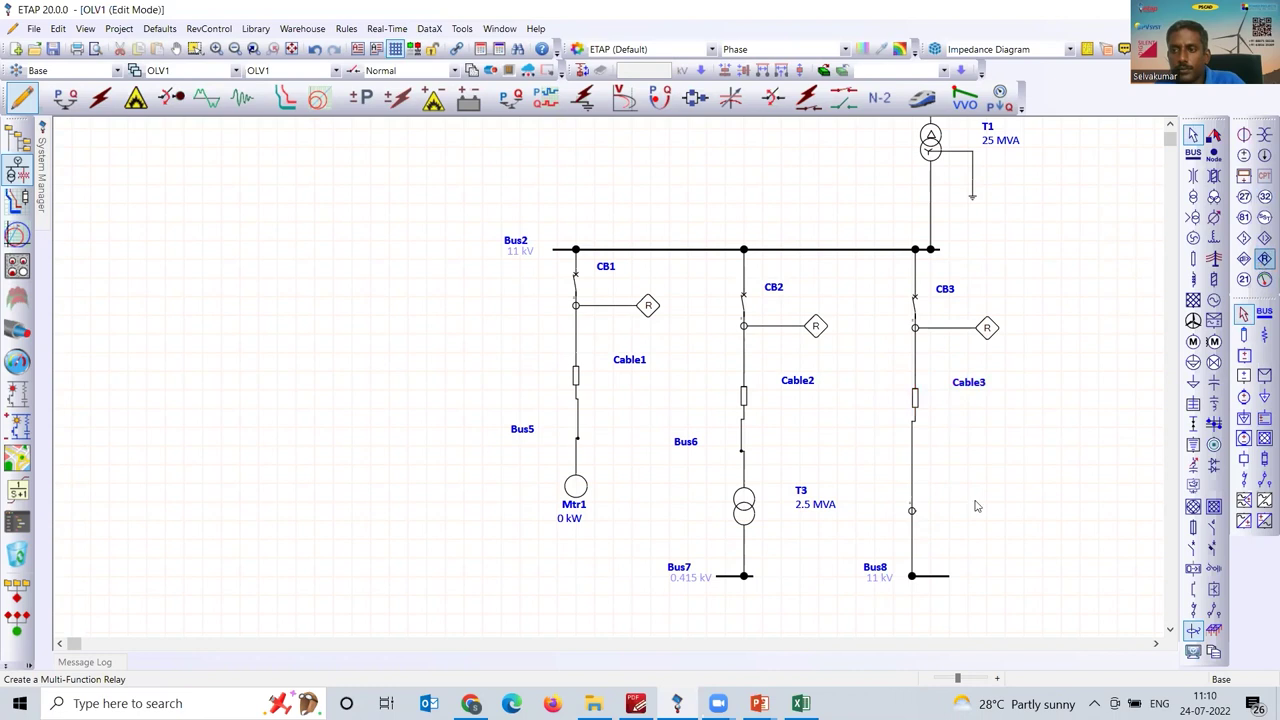
click(977, 513)
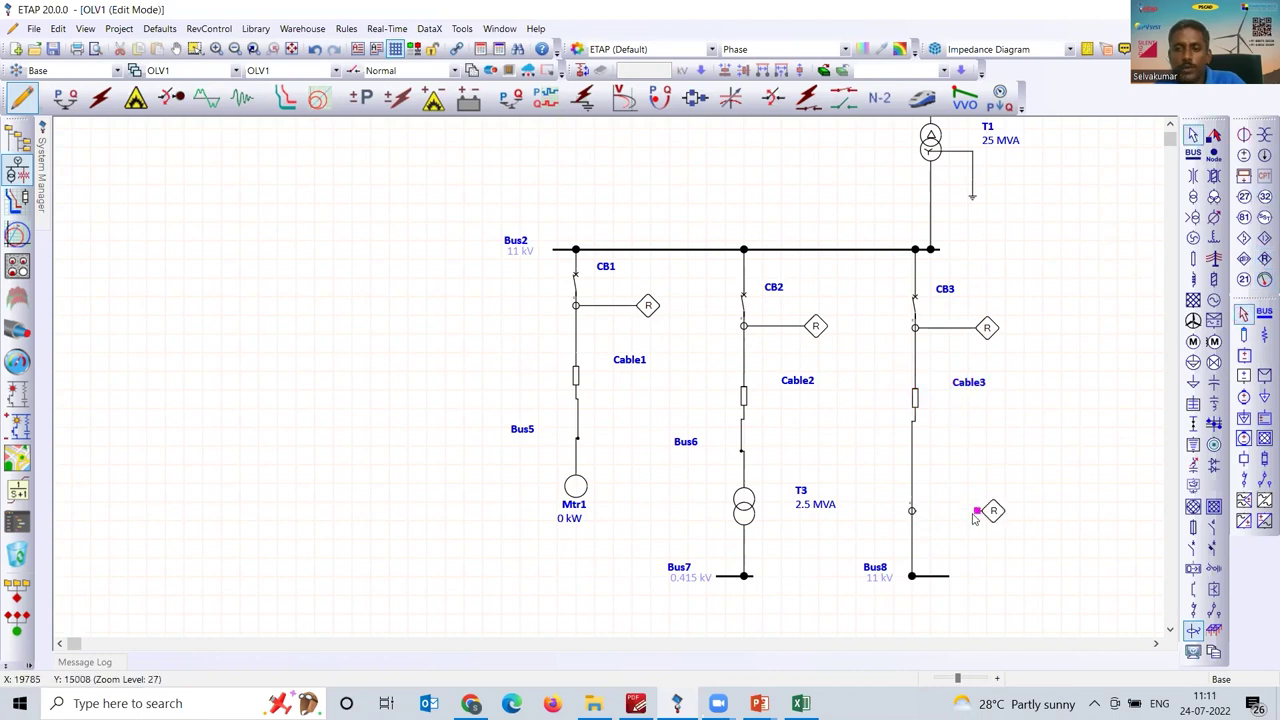
click(943, 493)
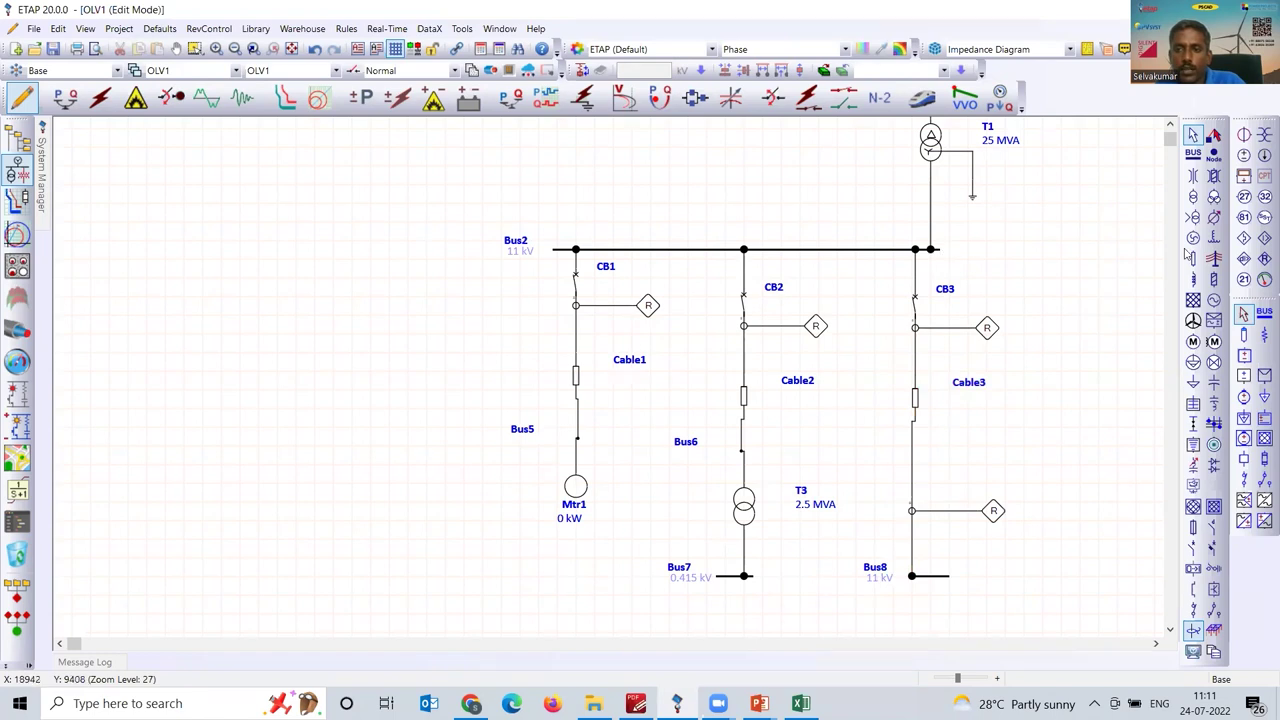
- Extend Bus2 to the right of T1 and connect another pasted breaker, current transformer, relay and cable group near its end
scroll(771, 363, down, 3)
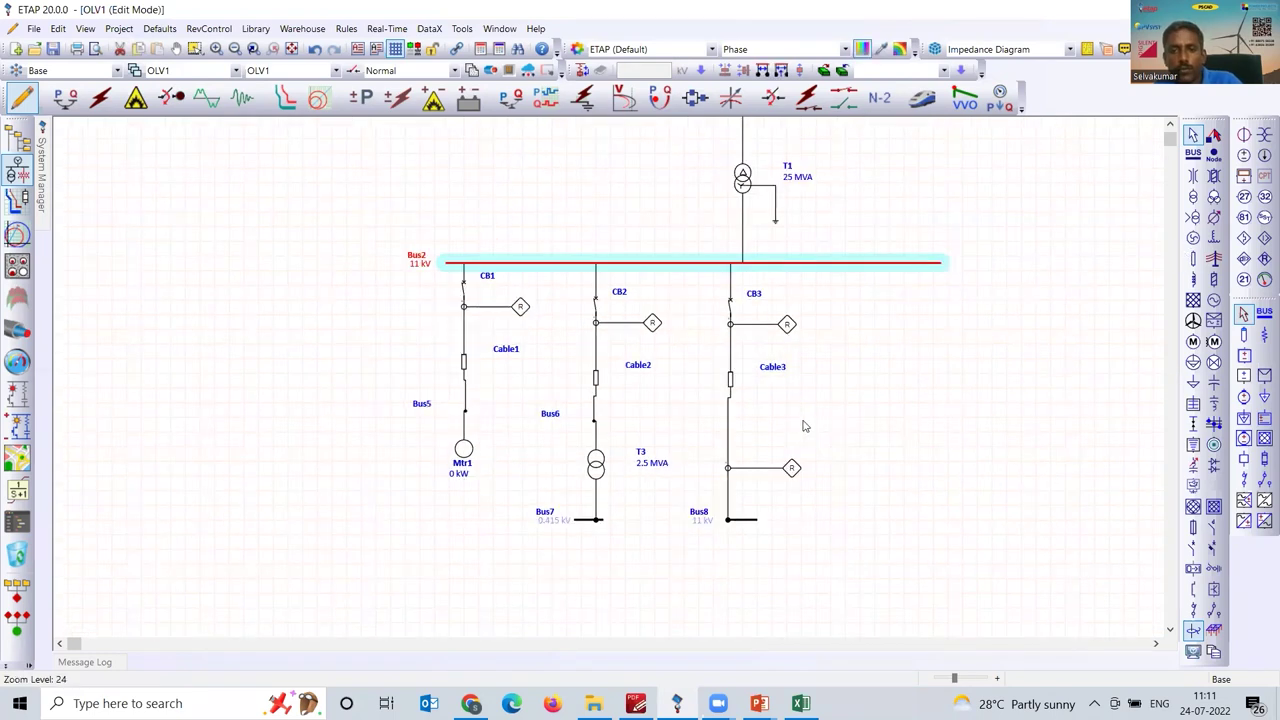
scroll(668, 347, down, 1)
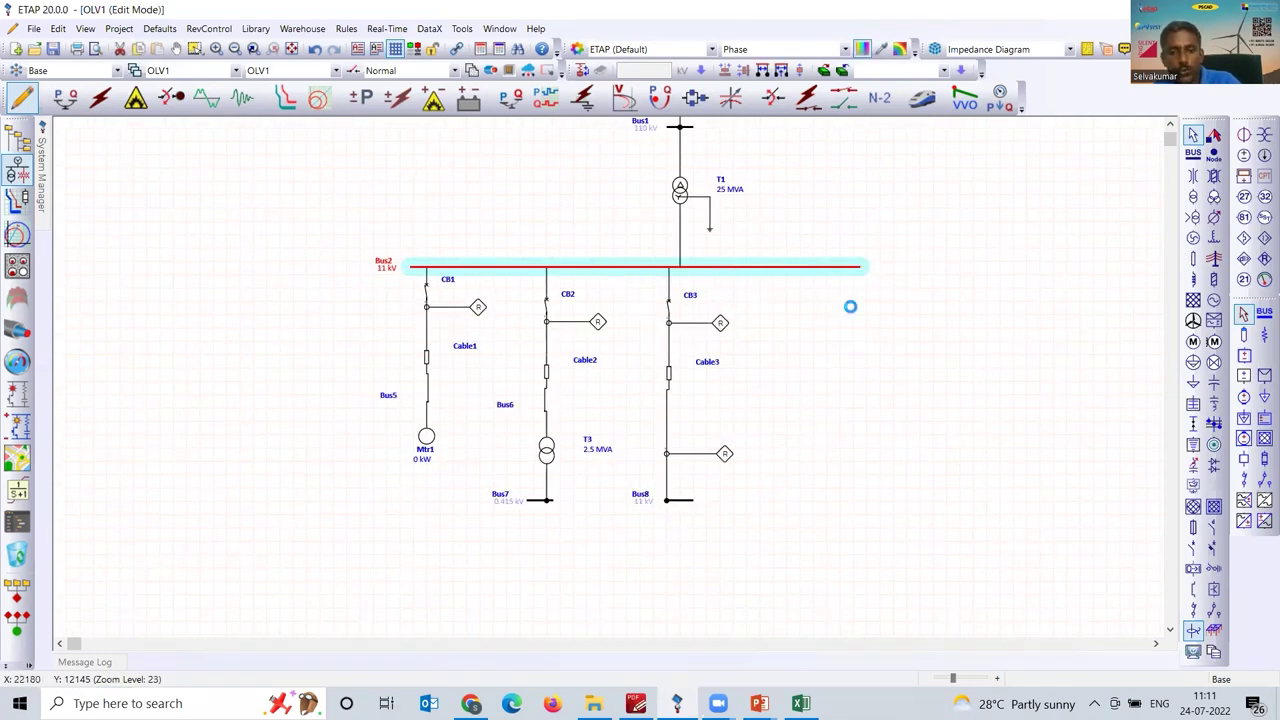
scroll(848, 303, up, 3)
right_click(863, 292)
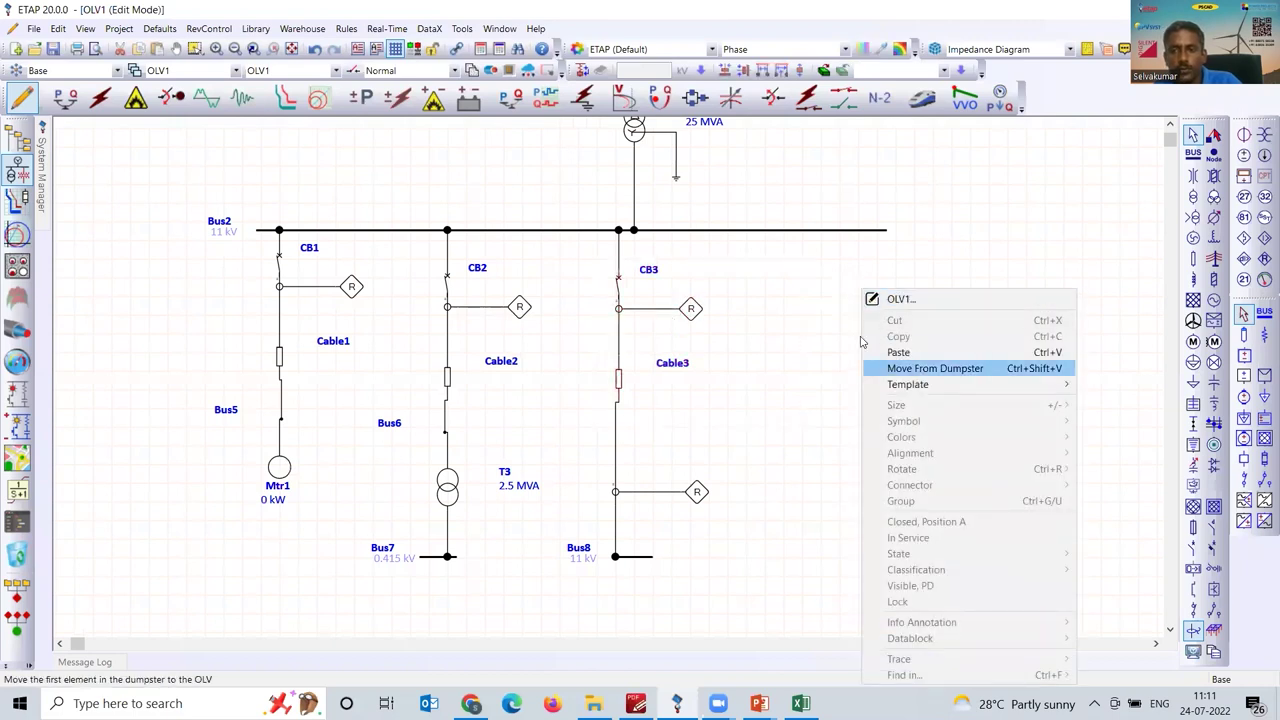
click(918, 369)
drag(820, 224, 866, 231)
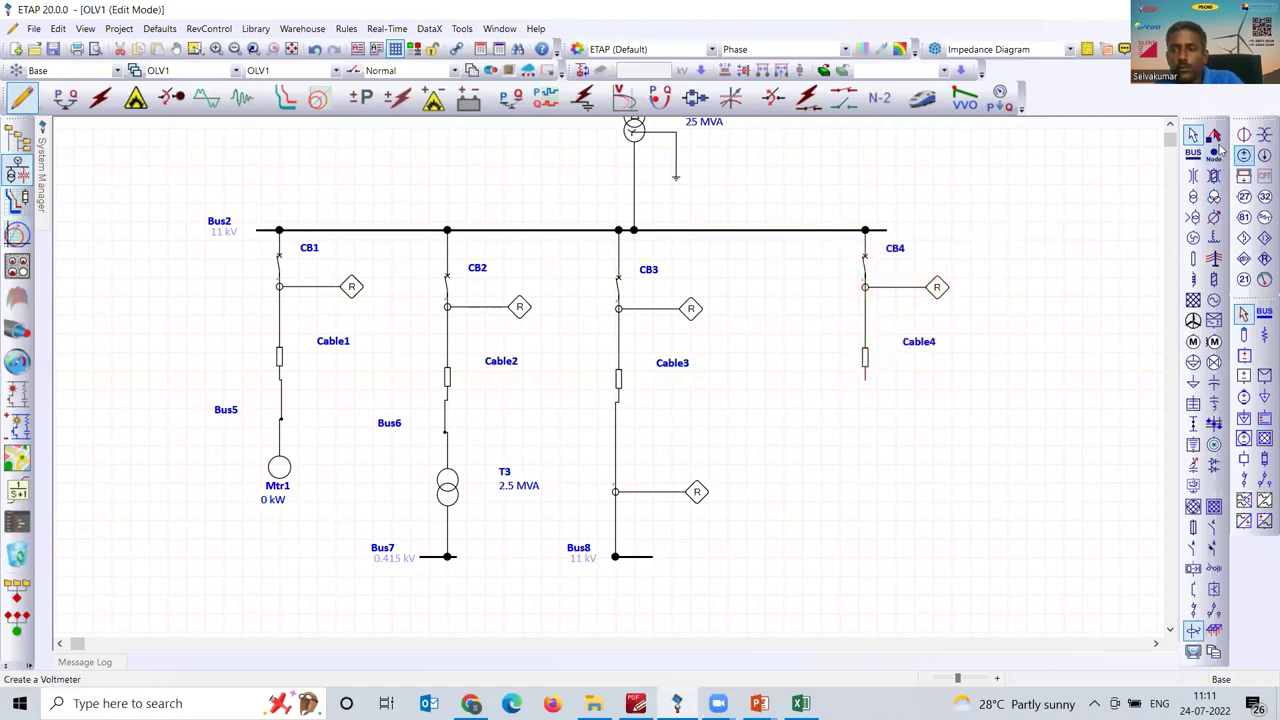
- Connect a capacitor to the lower end of Cable4
click(1264, 258)
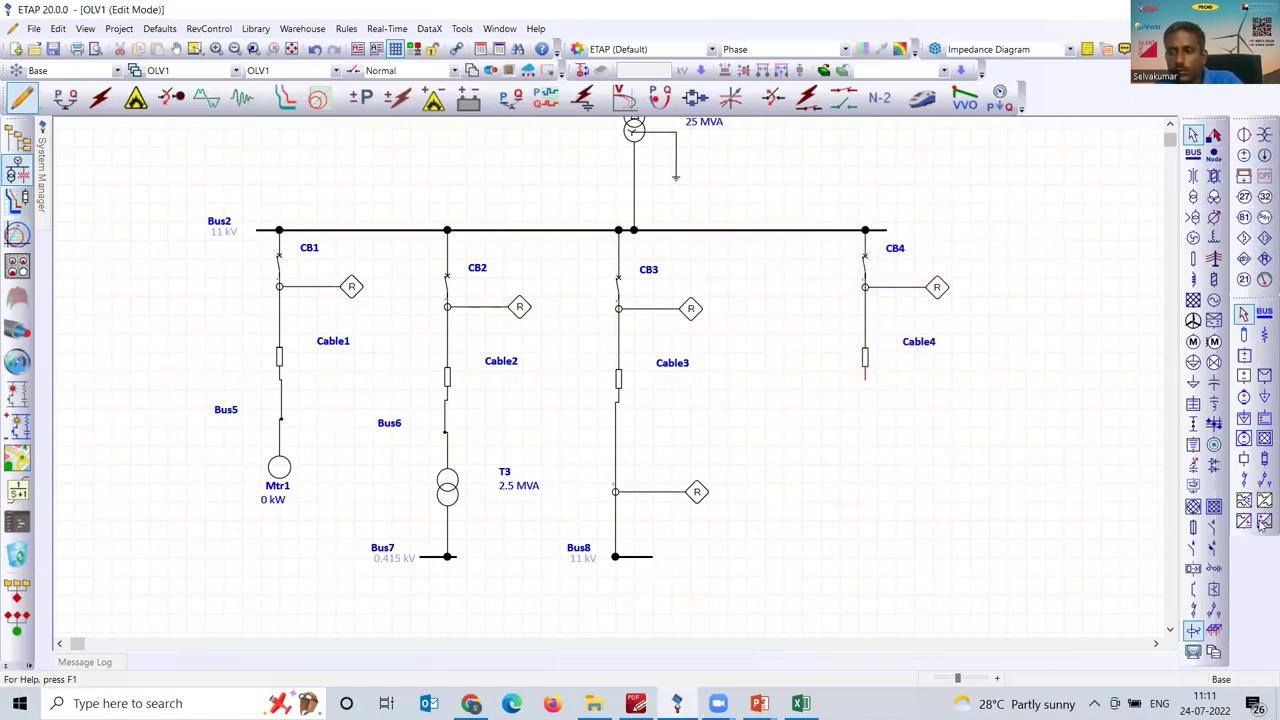
click(1214, 385)
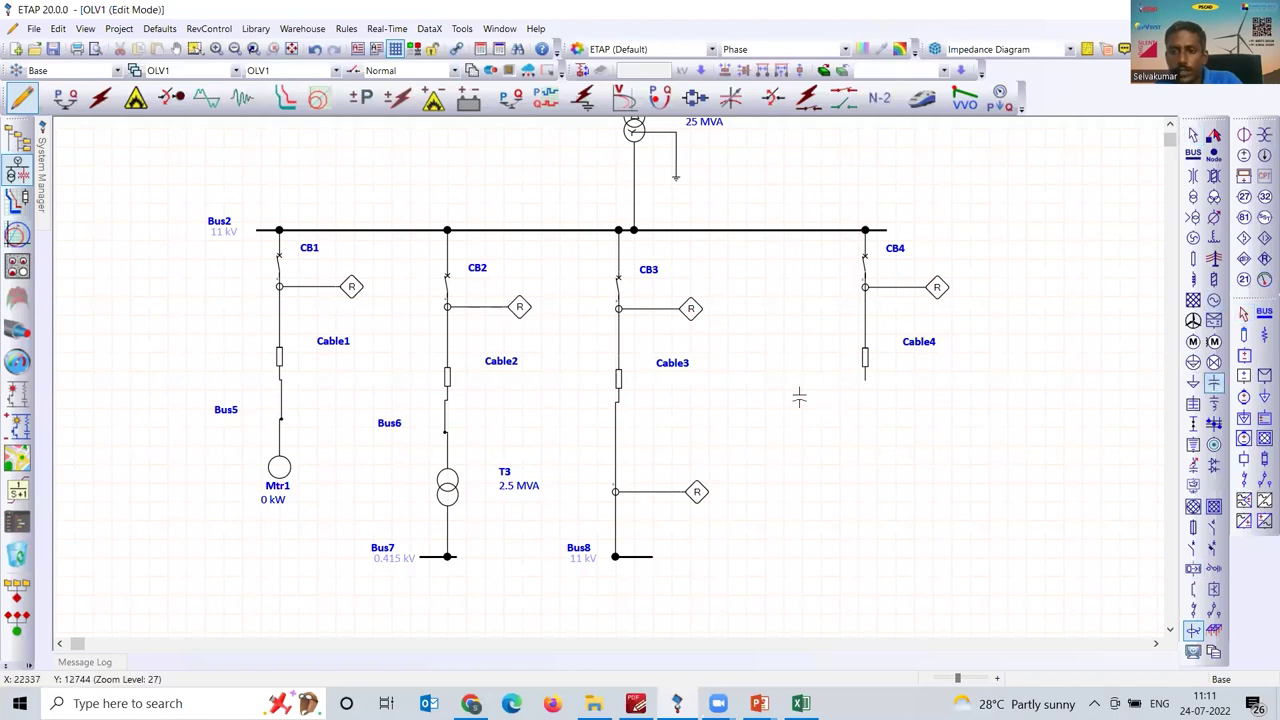
click(867, 446)
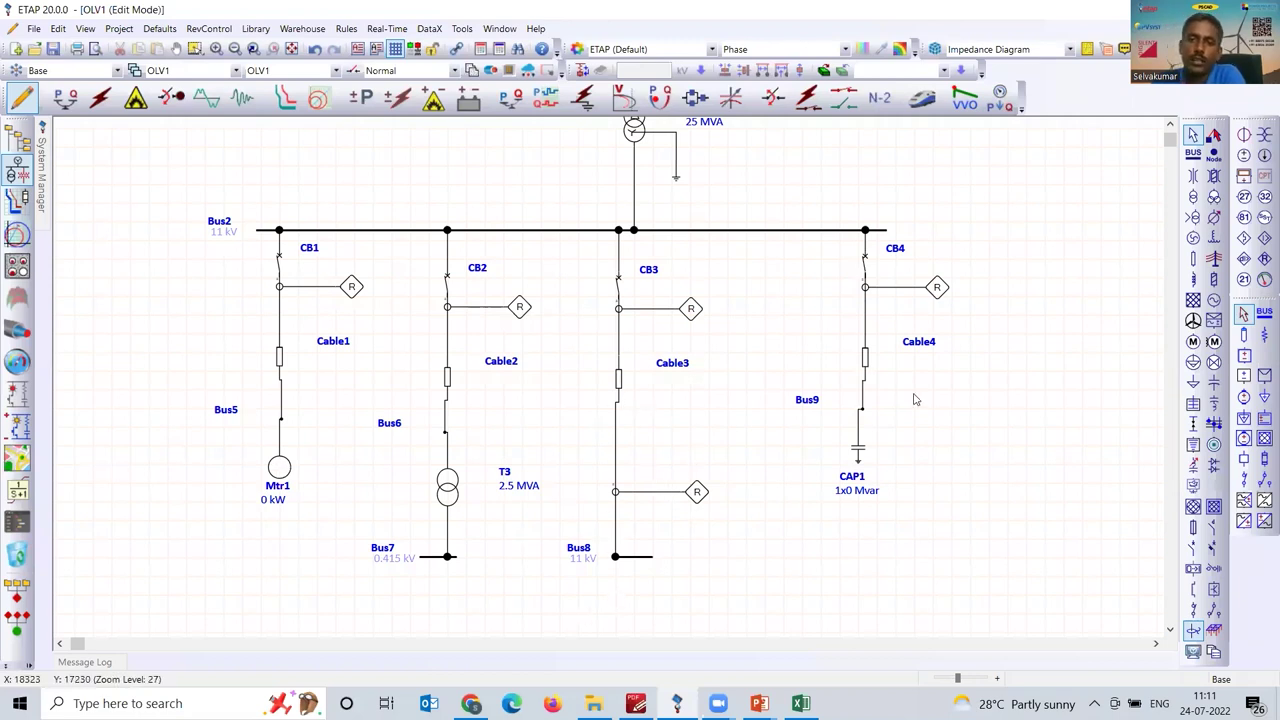
- Automatically align and evenly space the four feeders beneath Bus2
click(508, 232)
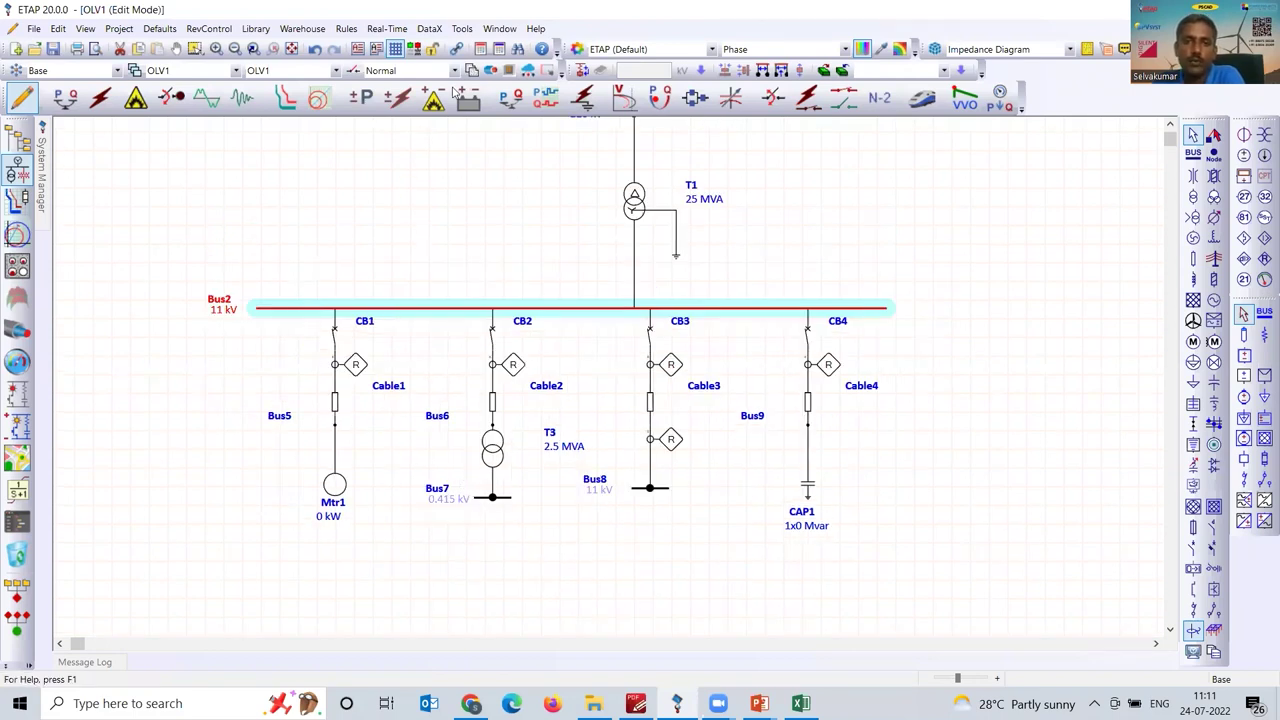
click(1114, 371)
- Place a synchronous generator above Bus2, to the left of T1, and connect it to the bus
click(1214, 300)
key(Escape)
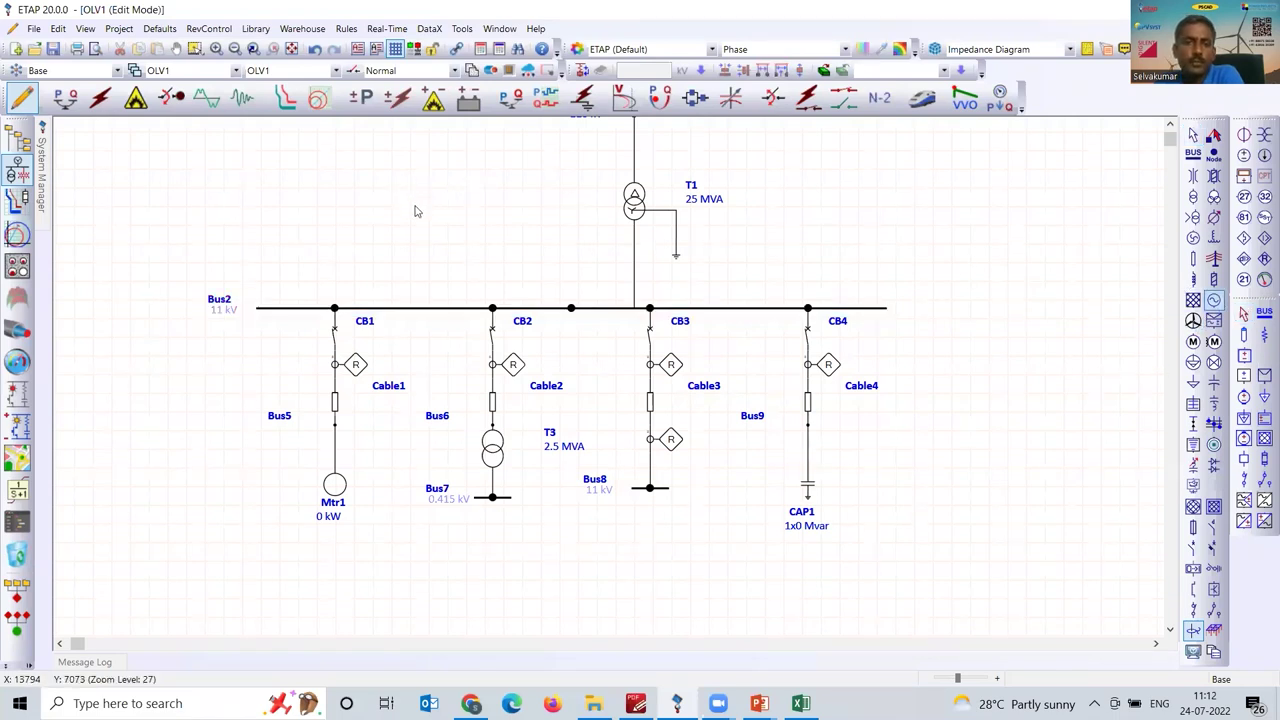
click(410, 197)
drag(410, 196, 410, 307)
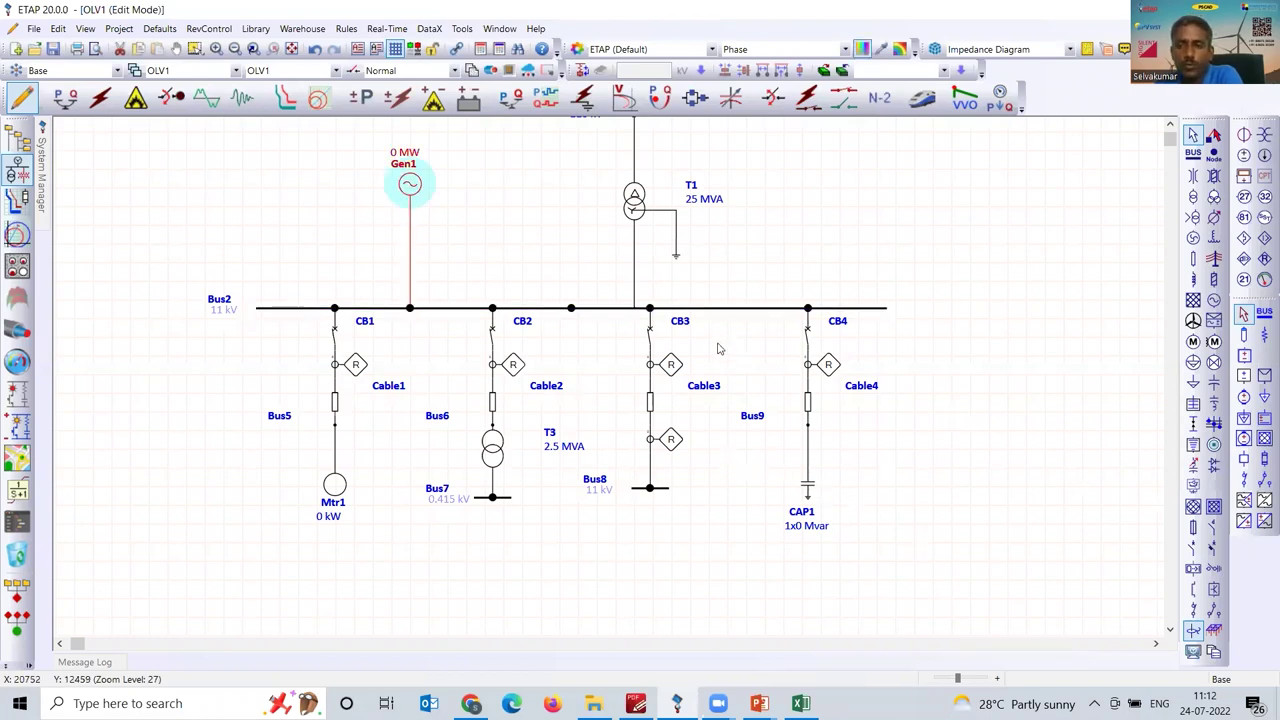
- Insert a current transformer with a multi-function relay on the Gen1 branch, and a circuit breaker between it and Bus2
click(1243, 134)
click(410, 243)
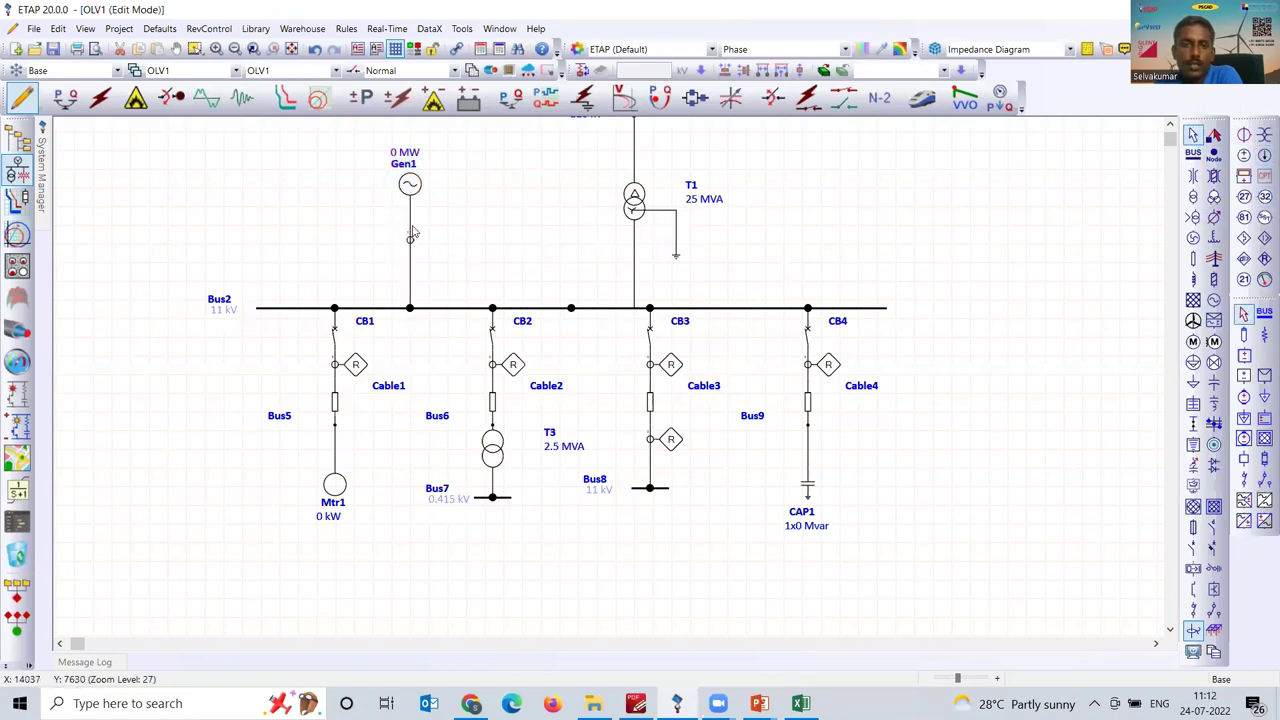
click(1263, 258)
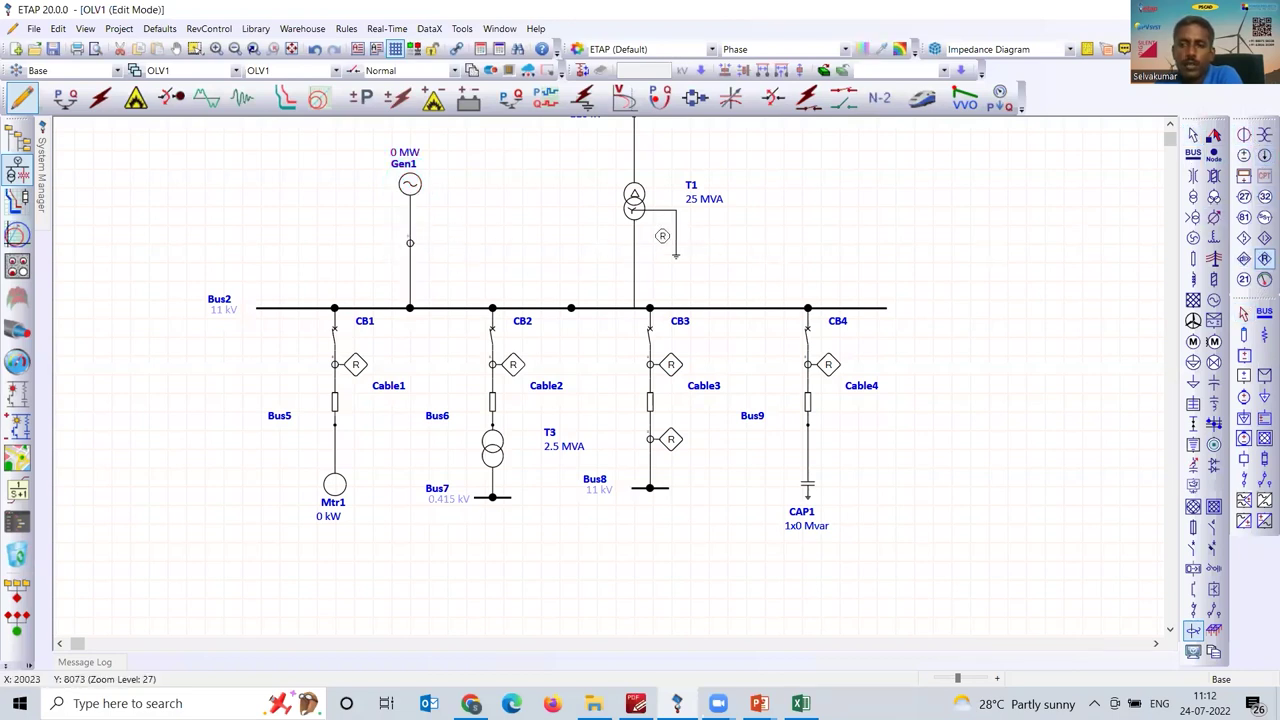
click(455, 248)
drag(456, 243, 410, 243)
click(1192, 551)
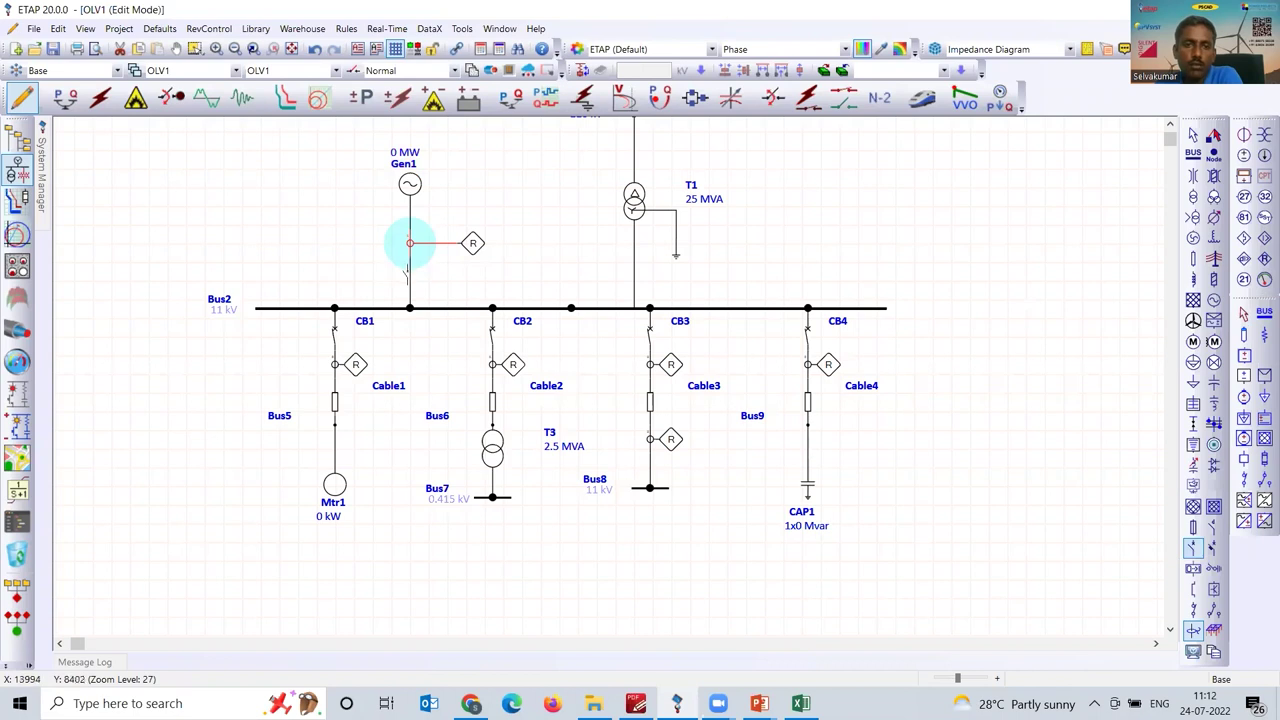
click(409, 268)
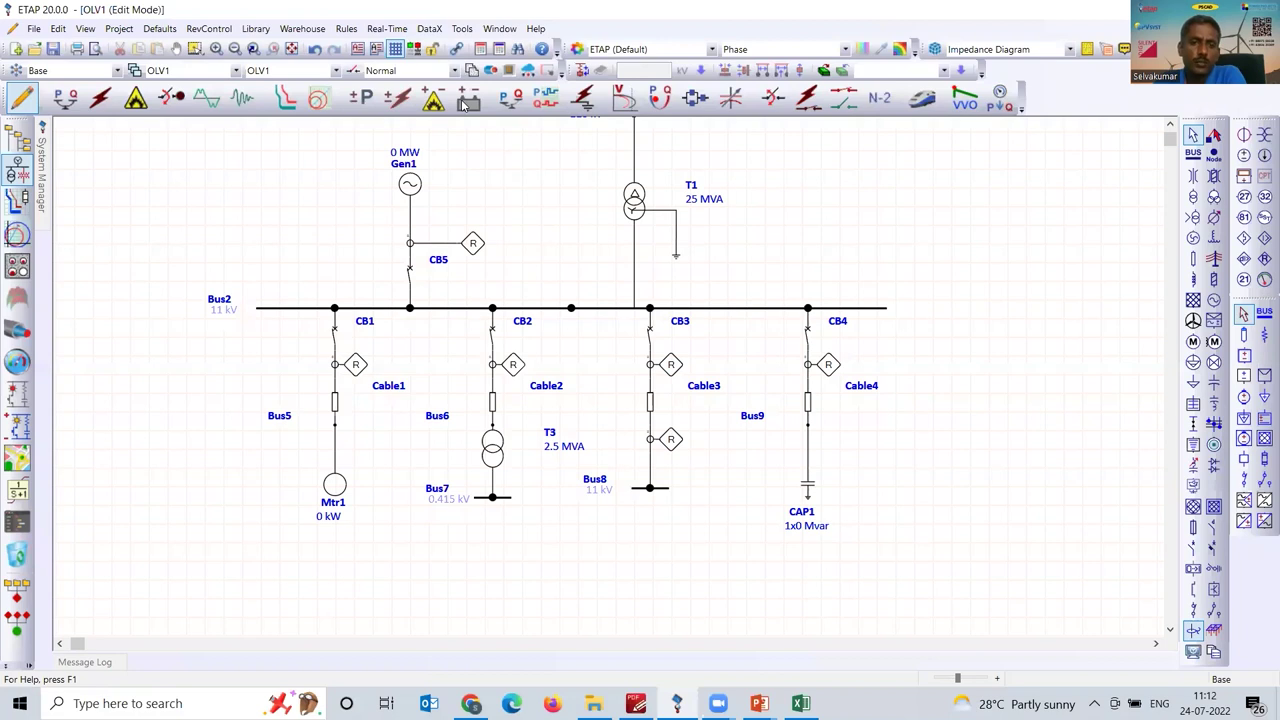
- Switch to the Excel workbook and list Capacitor, Motor, Transformer and Feeder in cells A7 to A10
scroll(805, 287, up, 3)
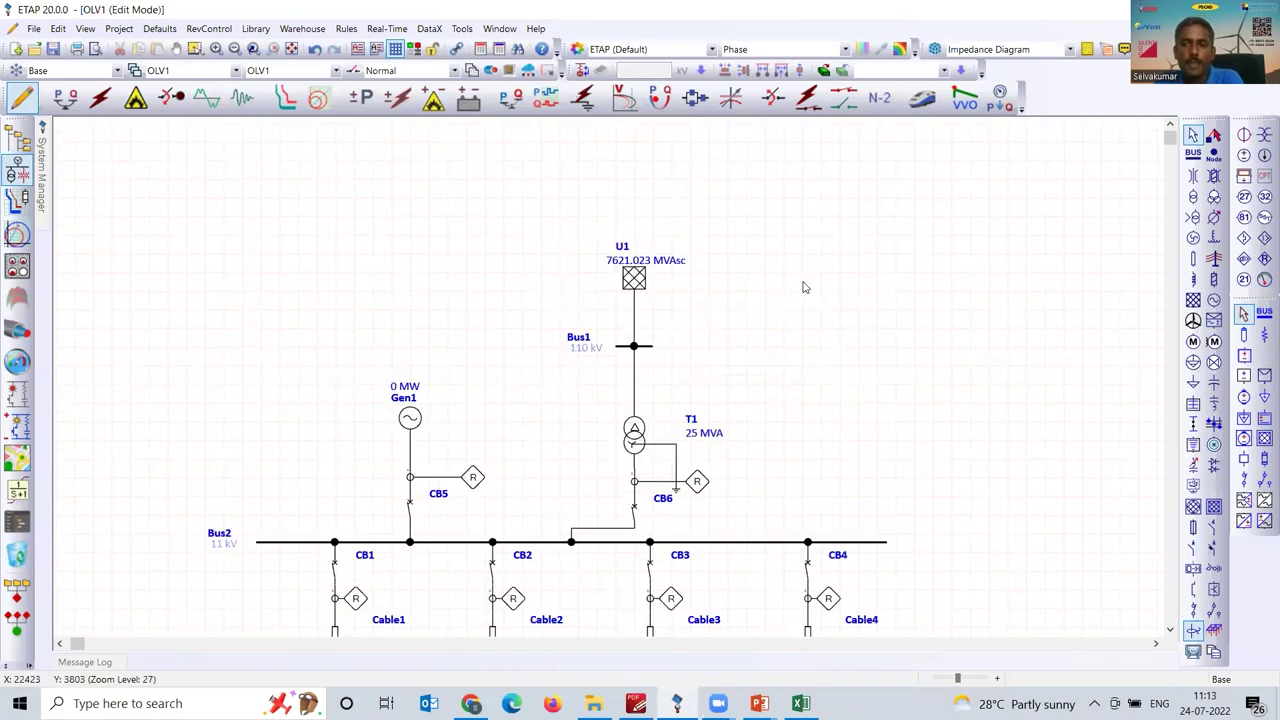
scroll(805, 287, down, 3)
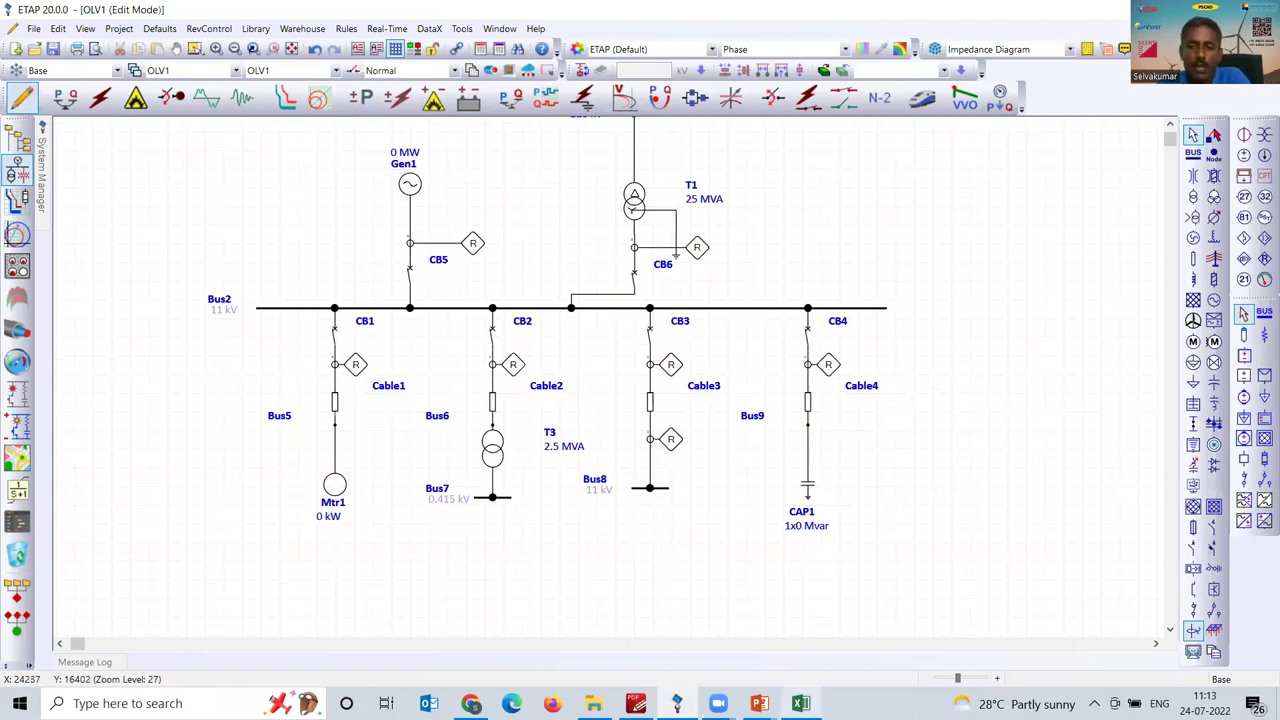
click(800, 703)
click(147, 451)
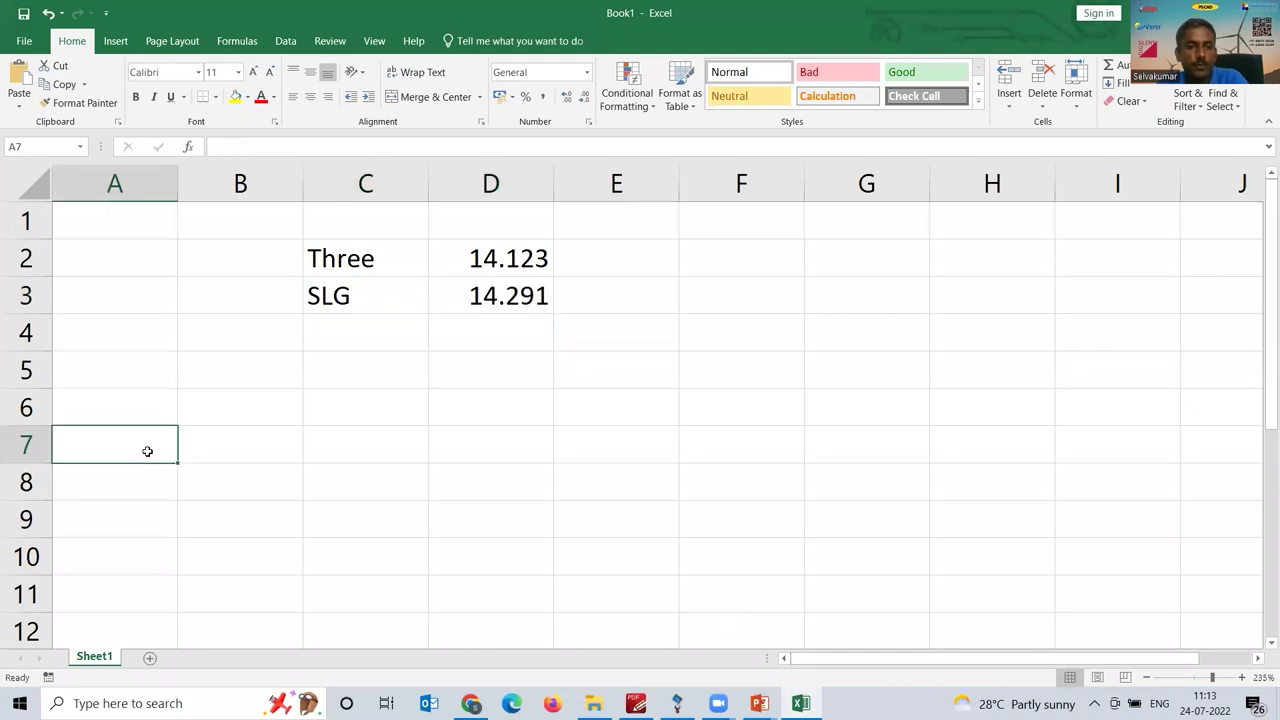
text(Capacitor)
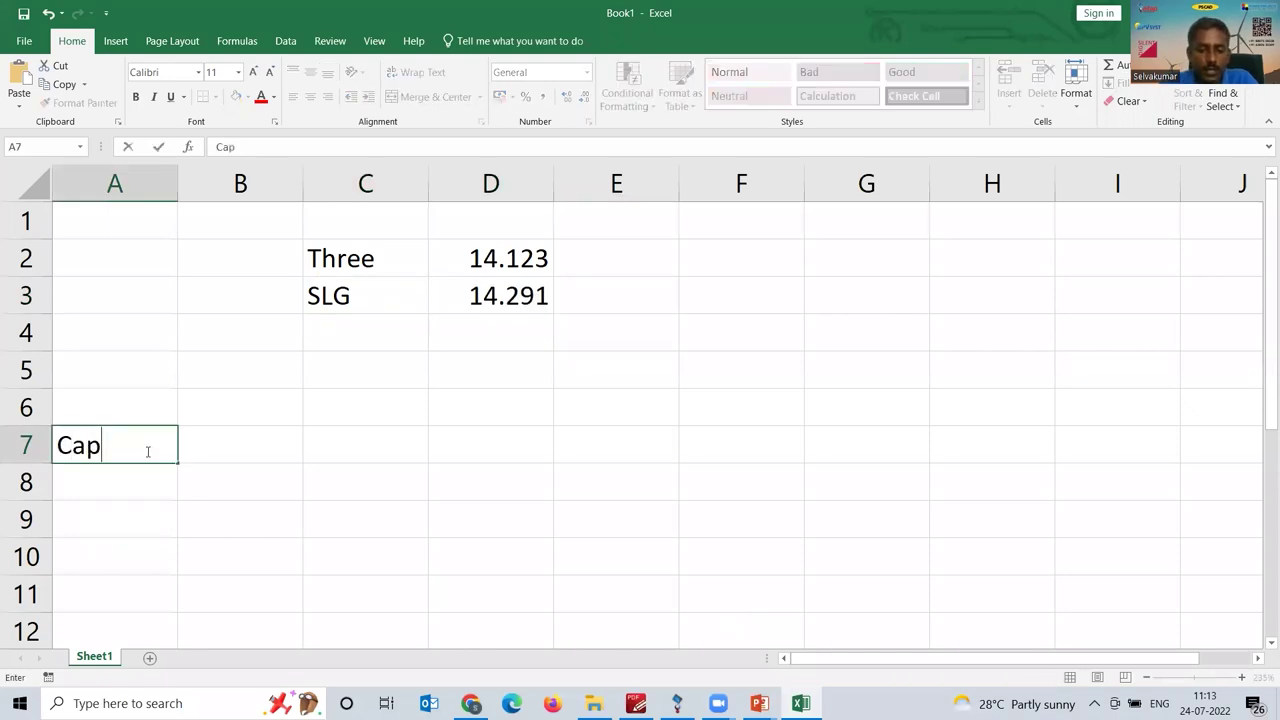
key(Return)
text(Motor)
key(Return)
text(Transformer)
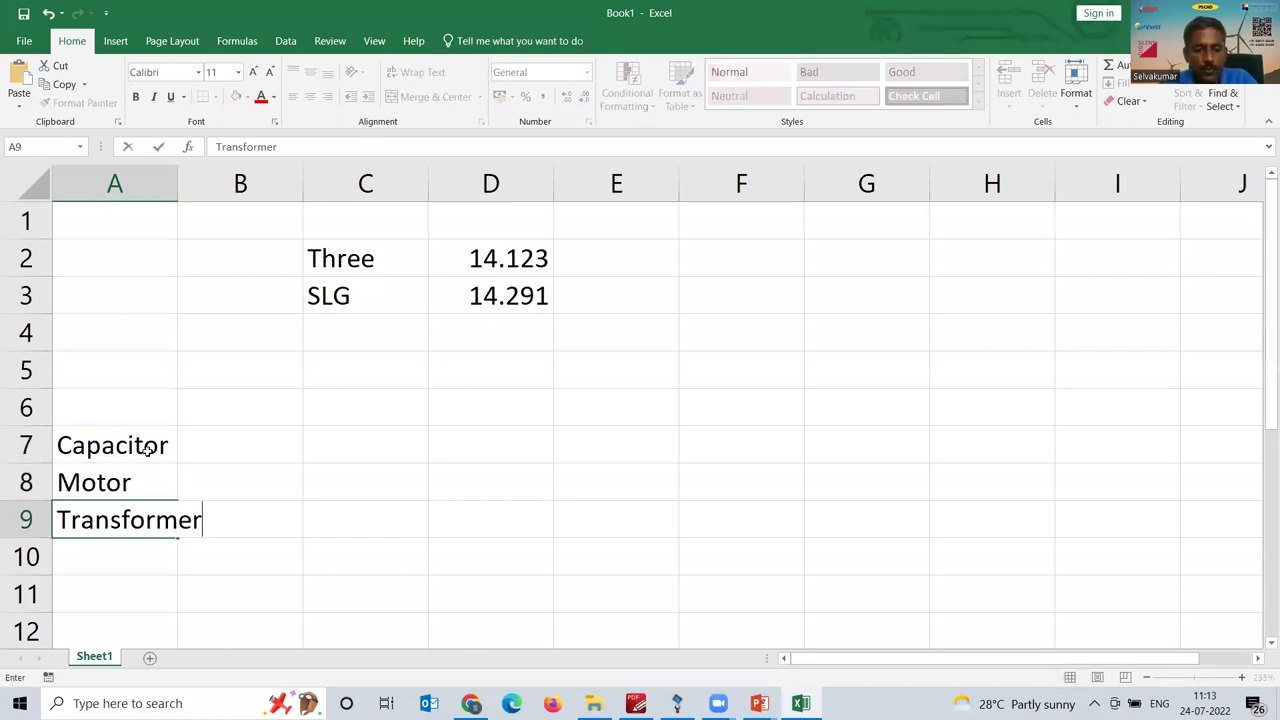
key(Return)
text(Feeder)
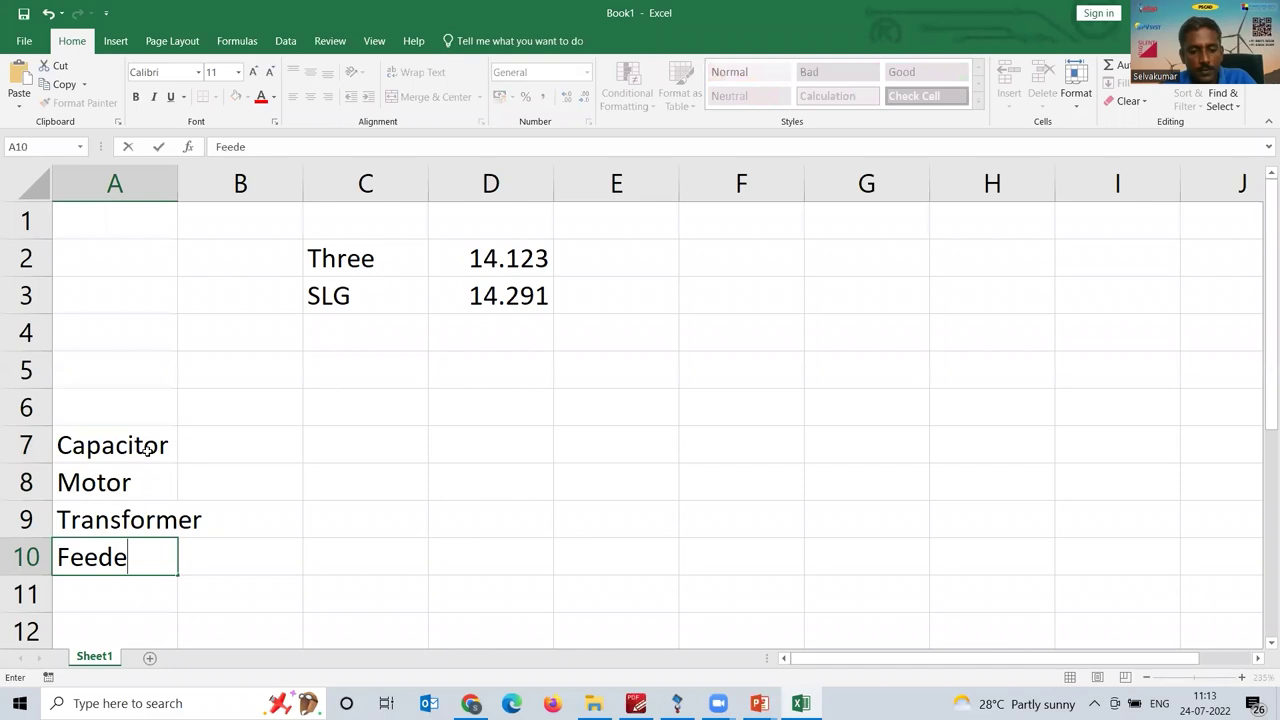
- Continue the equipment list with Buscoupler, Generator, Incomer and VFD in cells A11 to A14
key(Return)
text(Buscoupler)
key(Up)
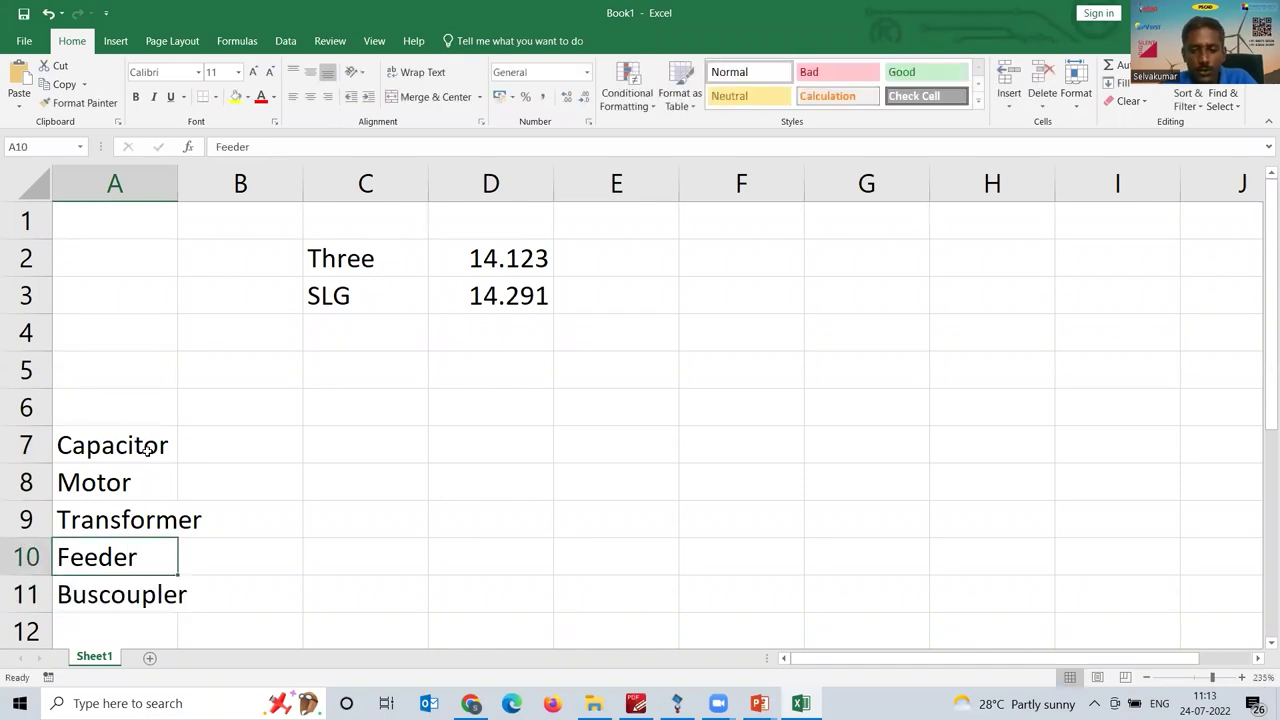
key(Down)
key(Down)
text(Gene)
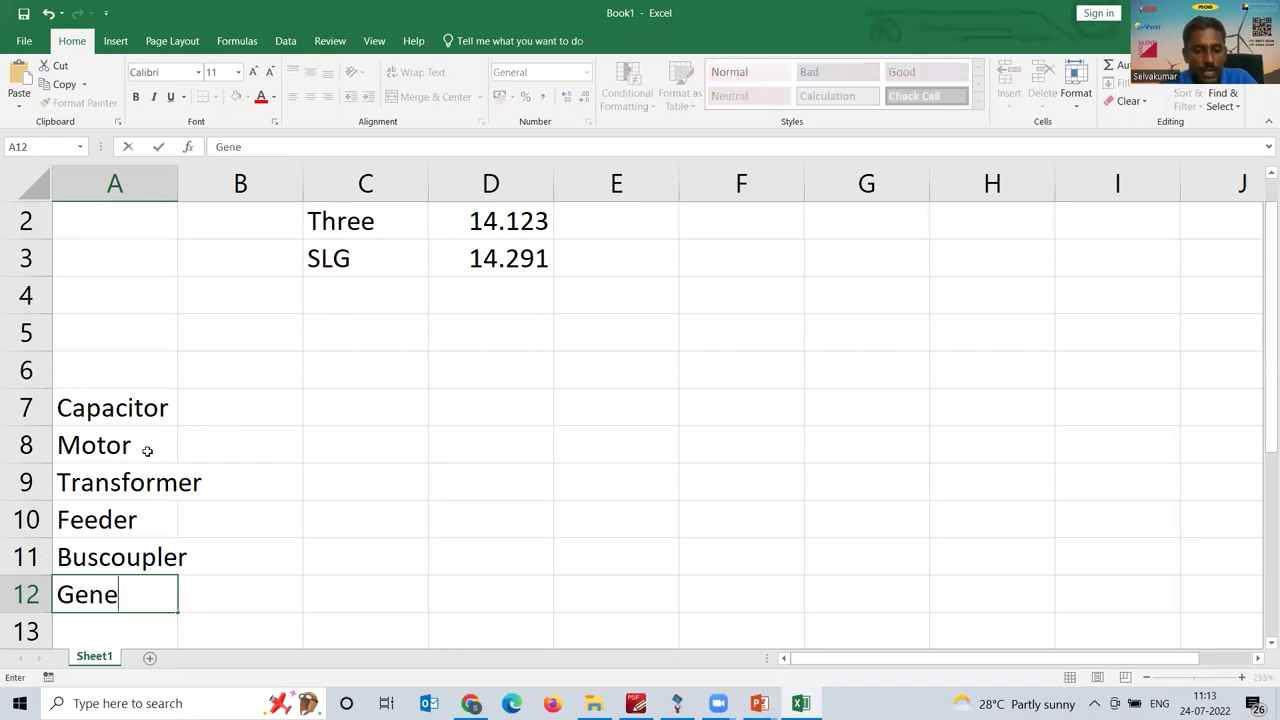
text(rator)
key(Return)
text(Incomer)
key(Return)
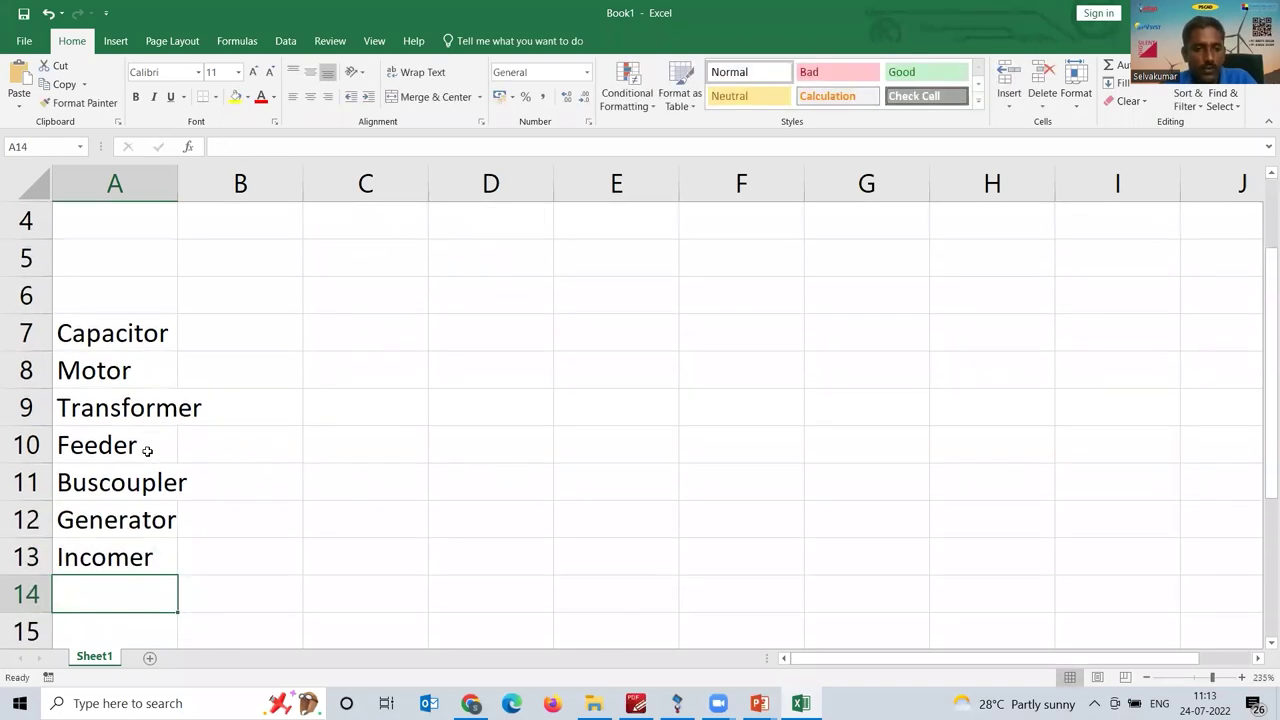
text(VFD)
key(Return)
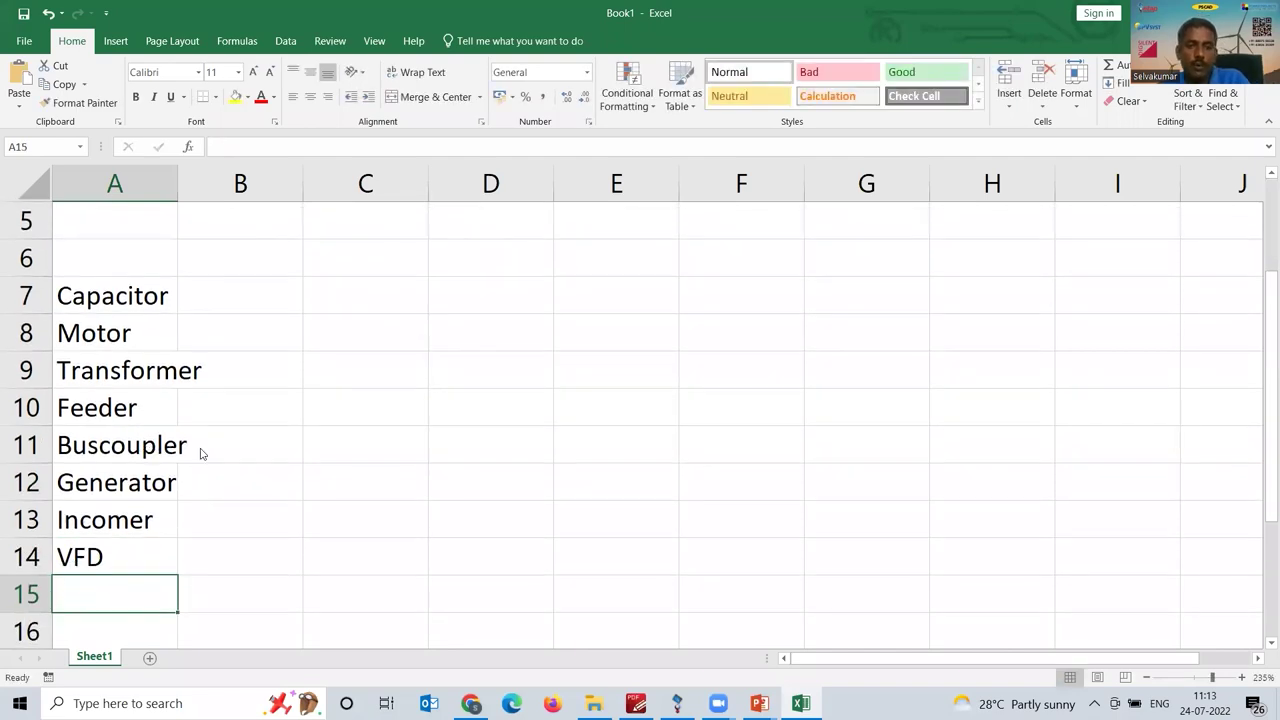
- Switch back to ETAP and lengthen Bus1 to the right, well beyond the end of Bus2
key(alt+Tab)
scroll(120, 371, up, 3)
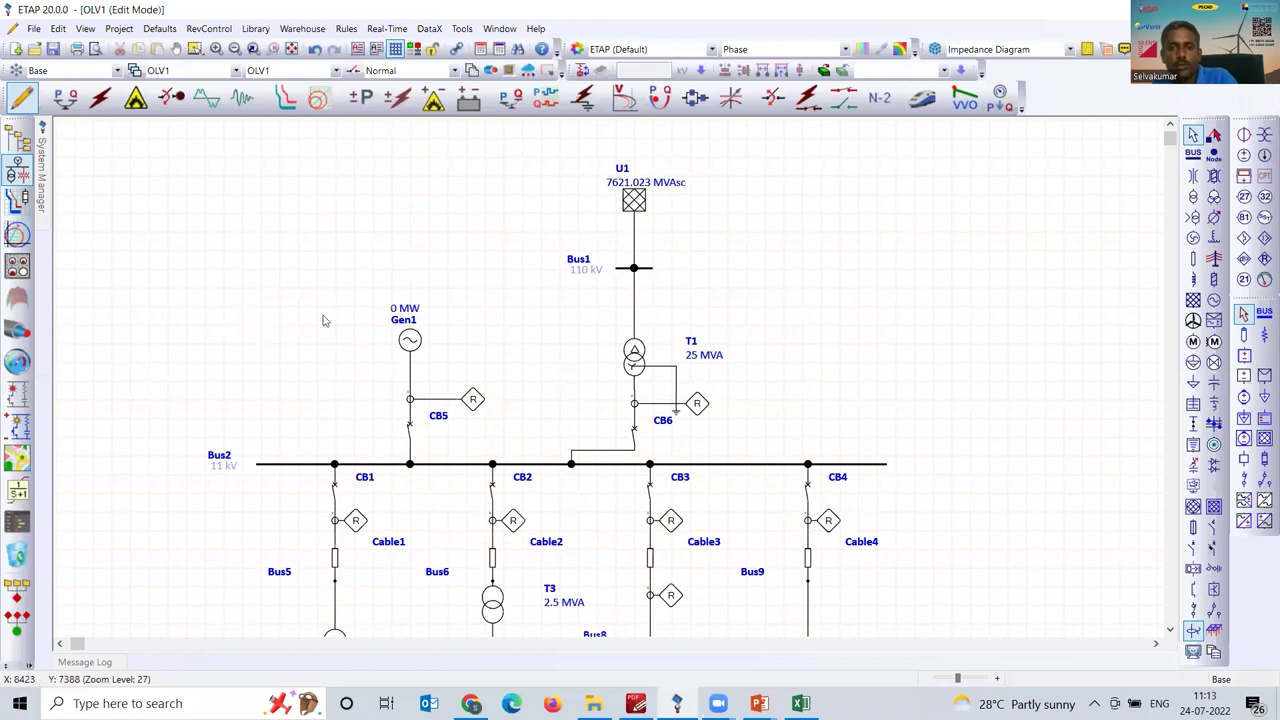
scroll(323, 320, down, 4)
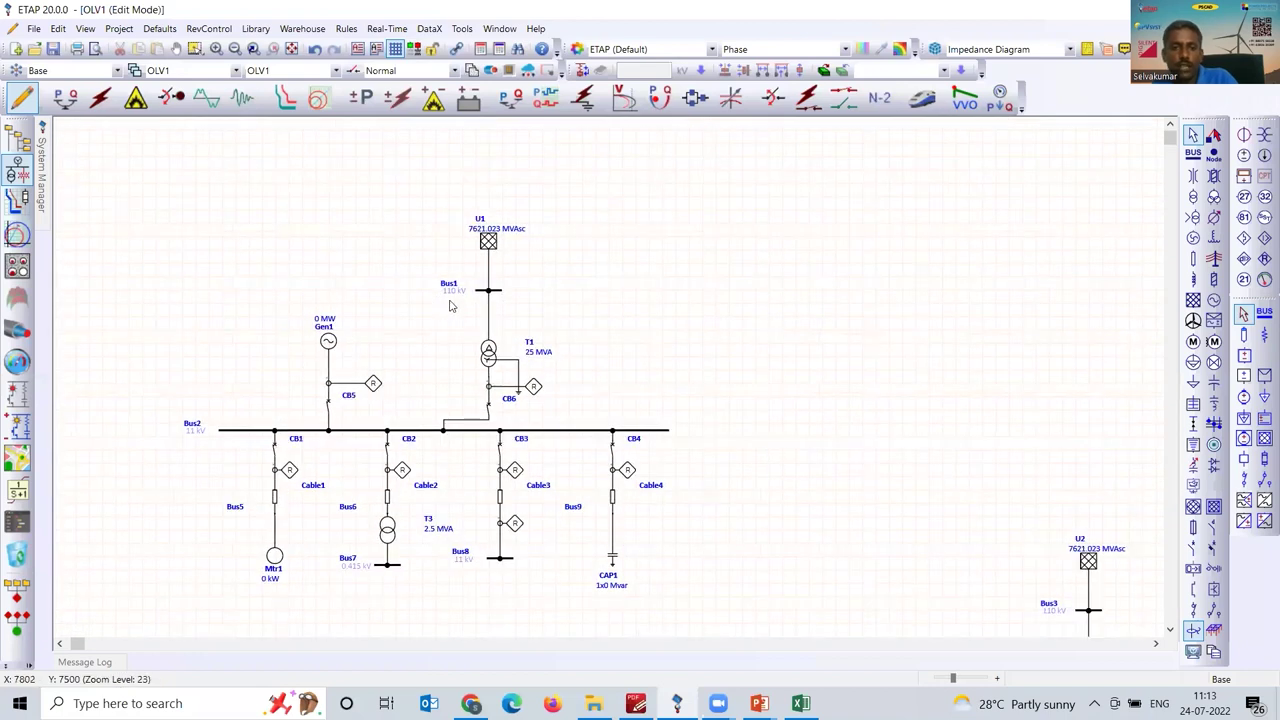
scroll(450, 306, up, 4)
click(425, 302)
drag(737, 303, 1163, 302)
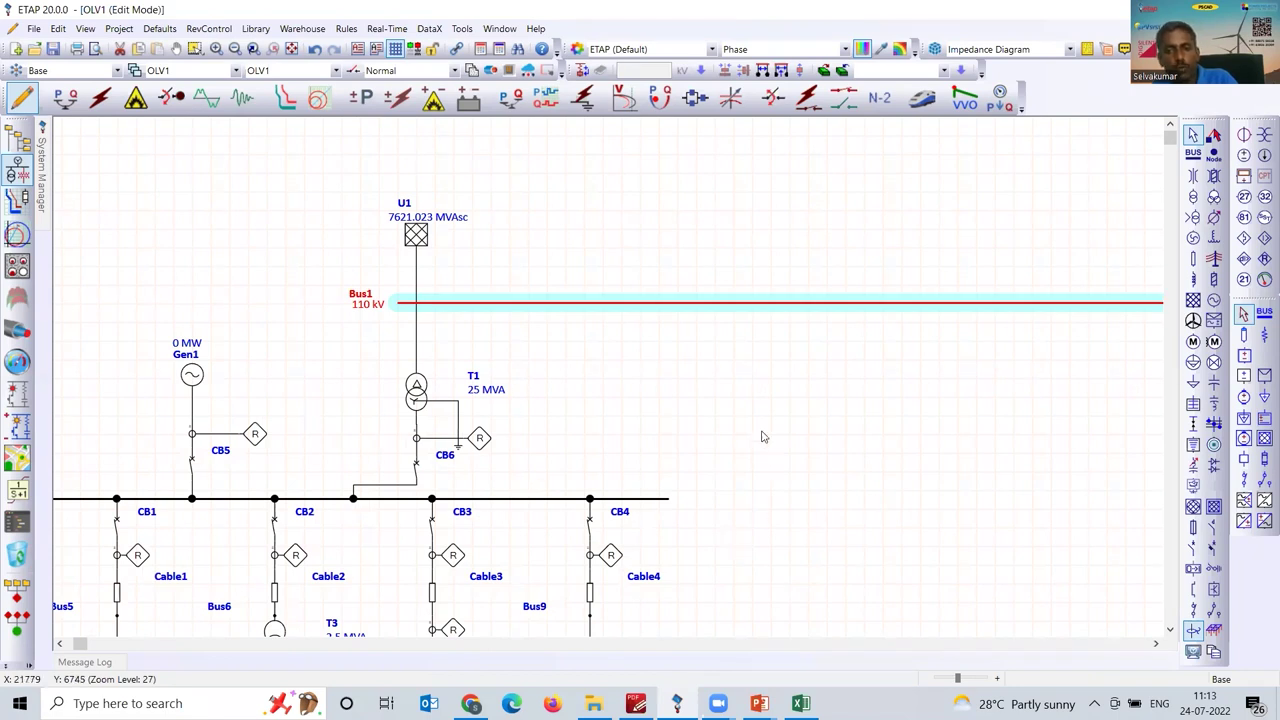
- Delete the separate U2 network containing Bus3, transformer T2 and Bus4
scroll(863, 360, down, 6)
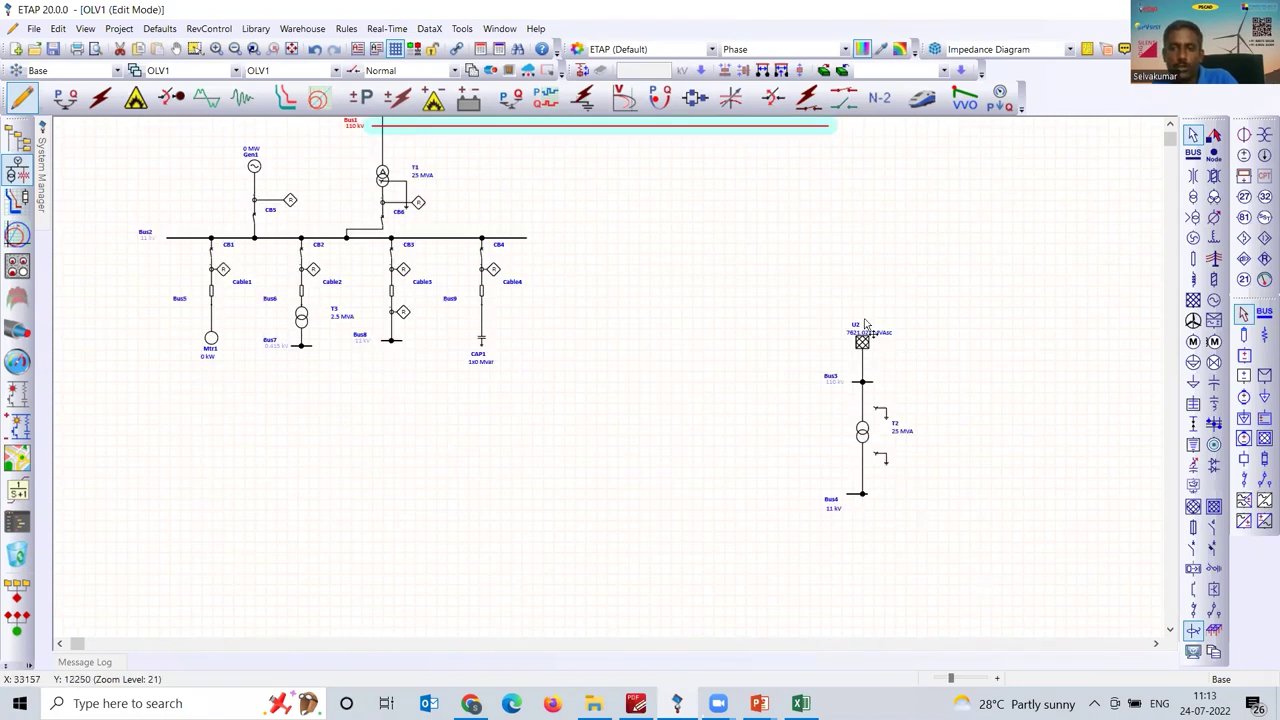
click(866, 325)
key(Delete)
- Duplicate the network below Bus1, from T1 and Gen1 down to the feeders, and place the copy level with and right of the original
scroll(611, 443, up, 3)
drag(627, 496, 126, 286)
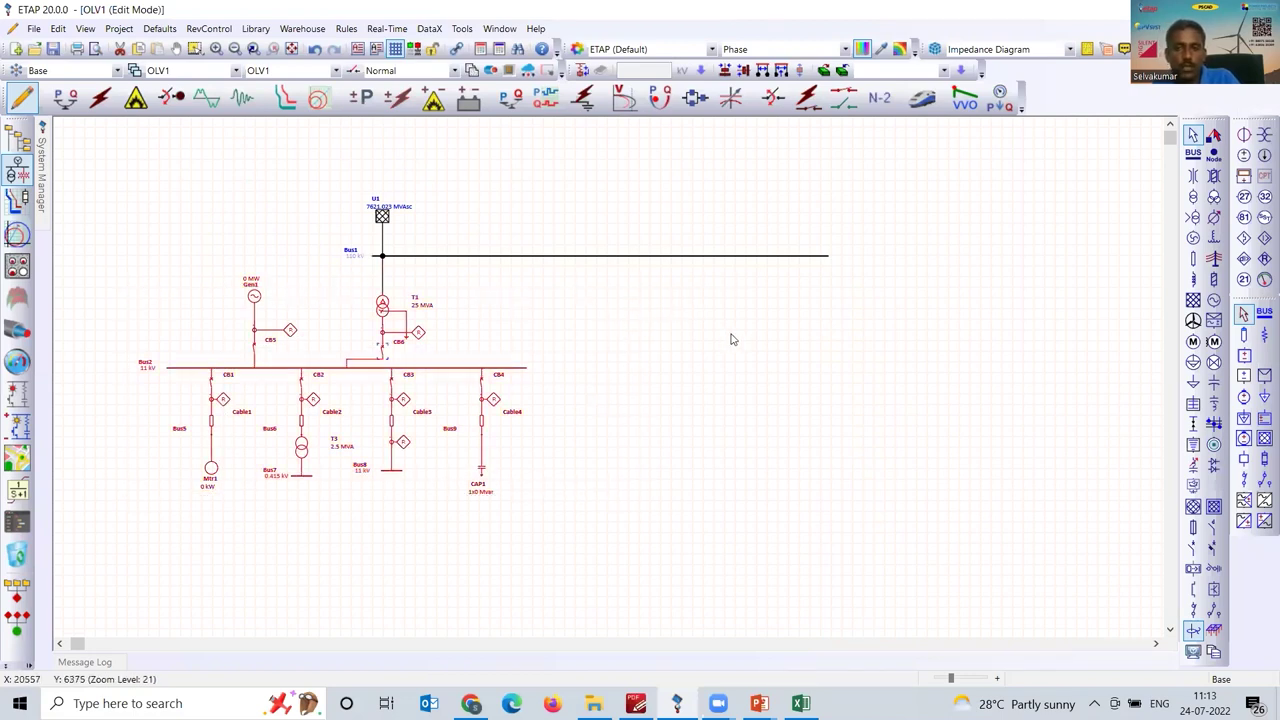
right_click(670, 290)
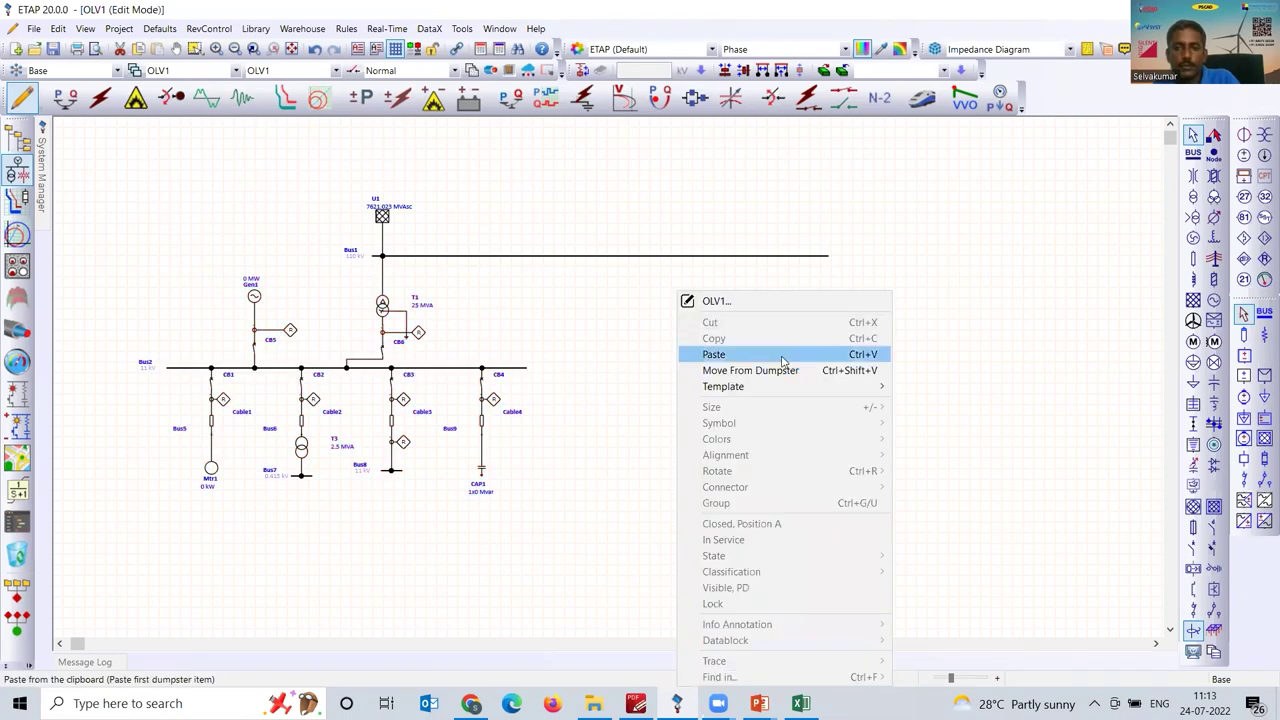
click(783, 355)
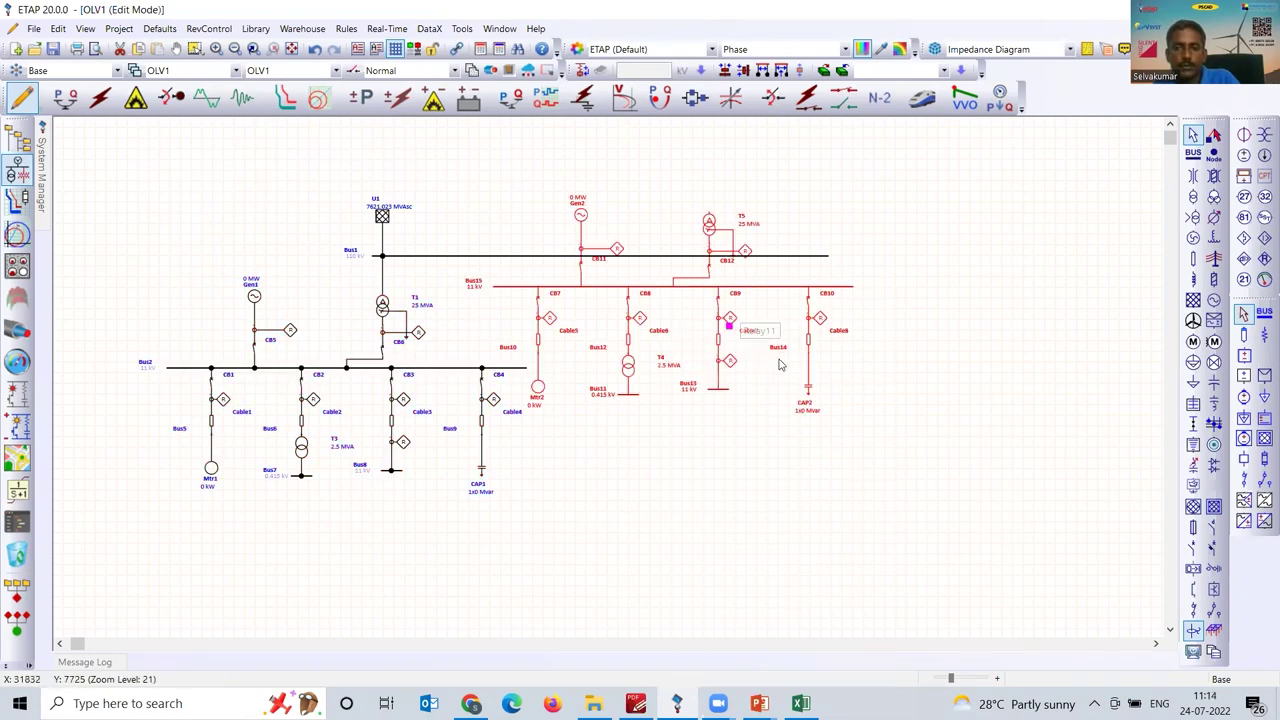
drag(731, 330, 855, 412)
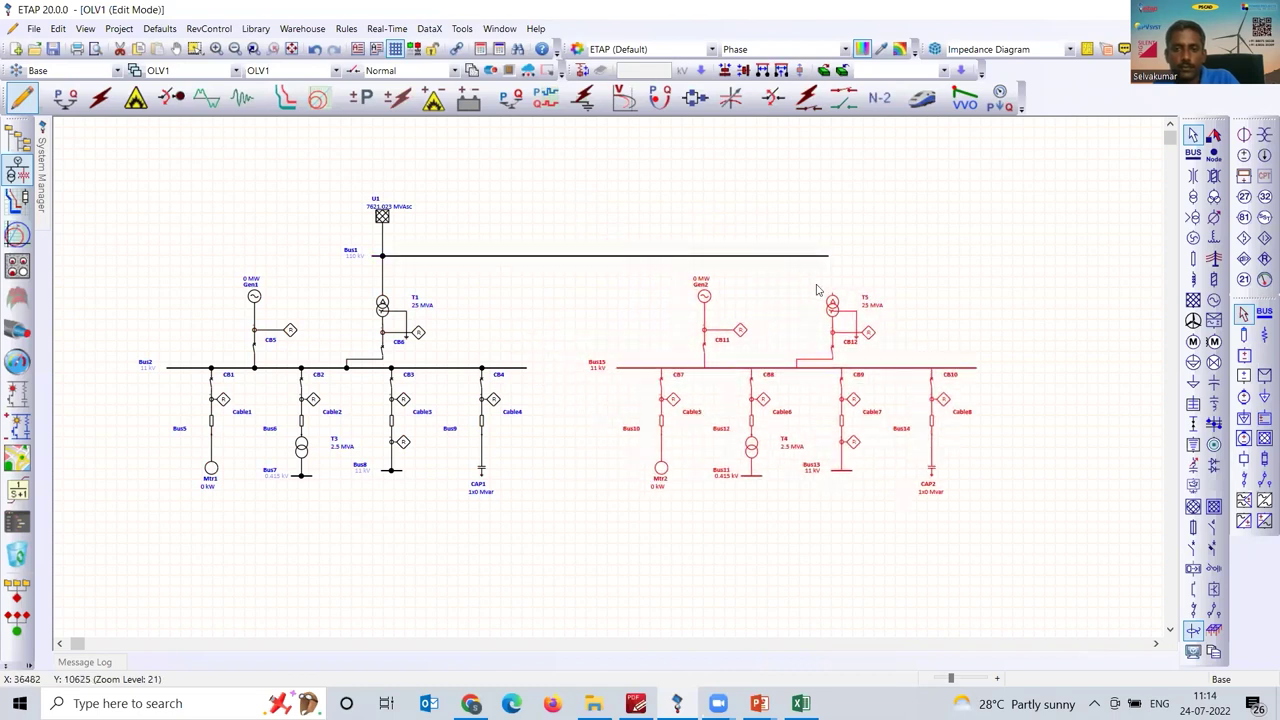
- Extend Bus1 over transformer T5 and connect T5's primary side to it
click(826, 255)
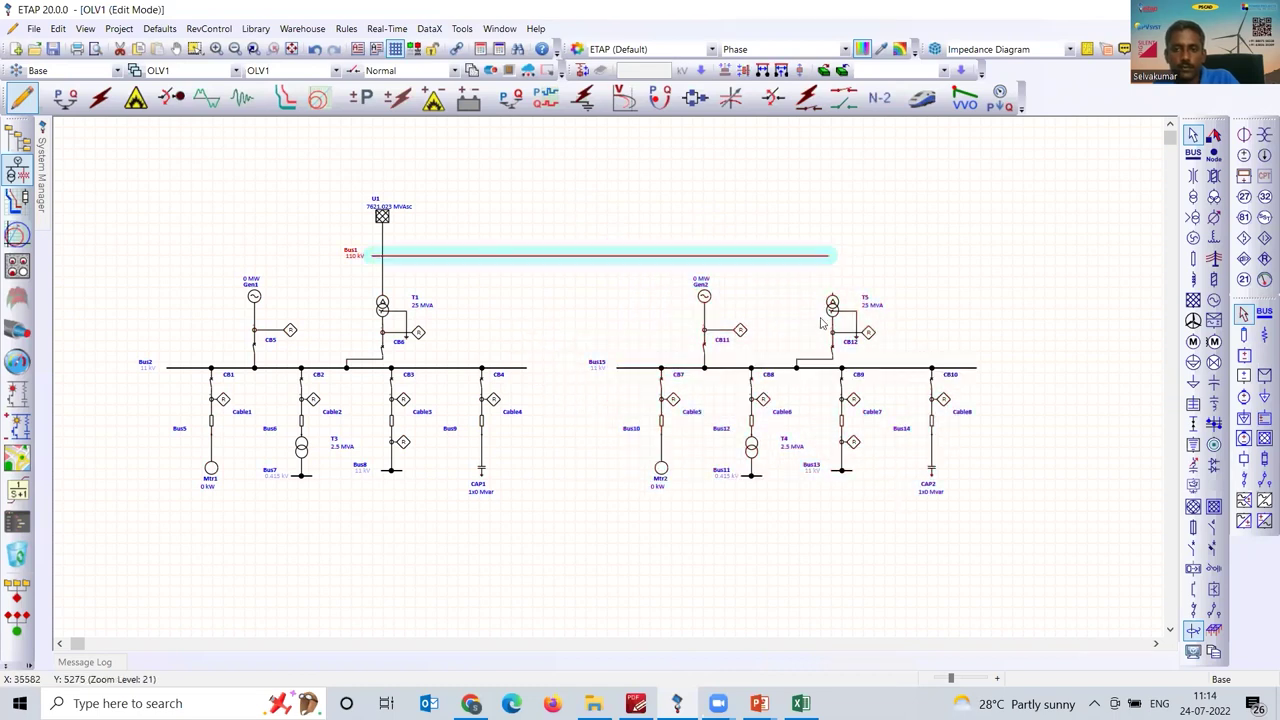
drag(831, 297, 833, 255)
click(900, 261)
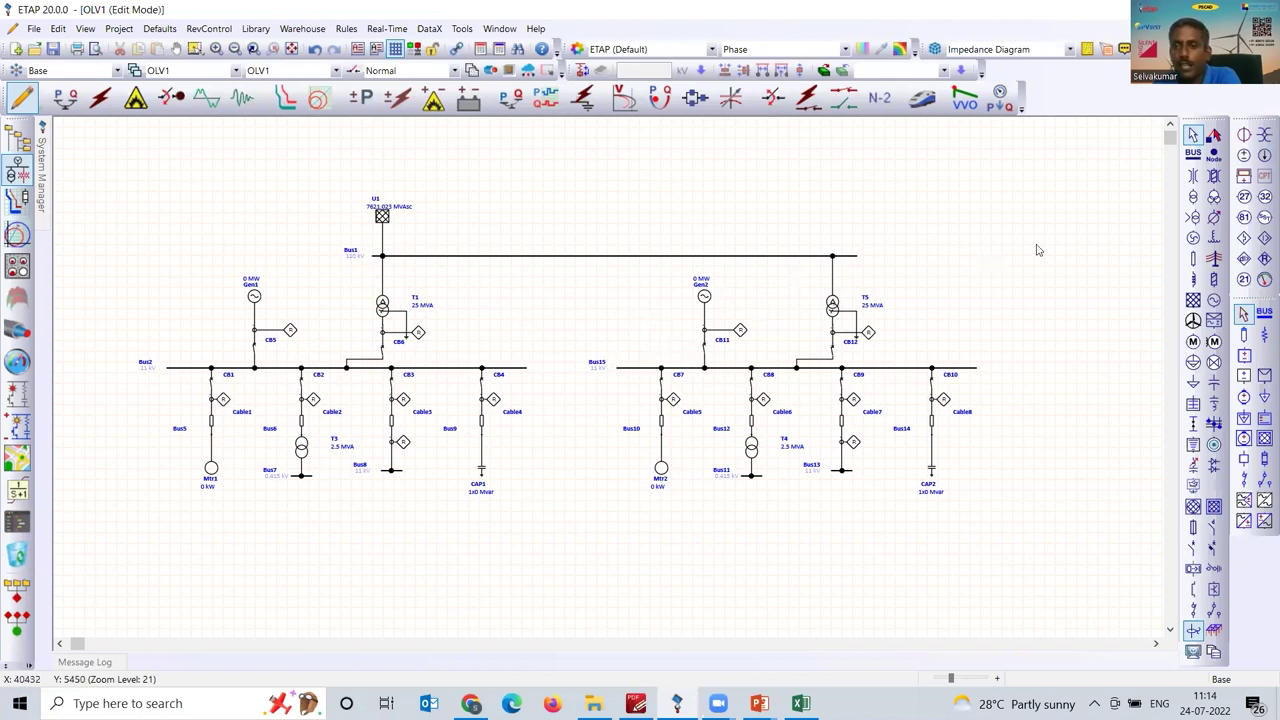
- Add a circuit breaker above the right end of Bus2 and connect it between Bus2 and Bus15 as a bus coupler
click(1193, 548)
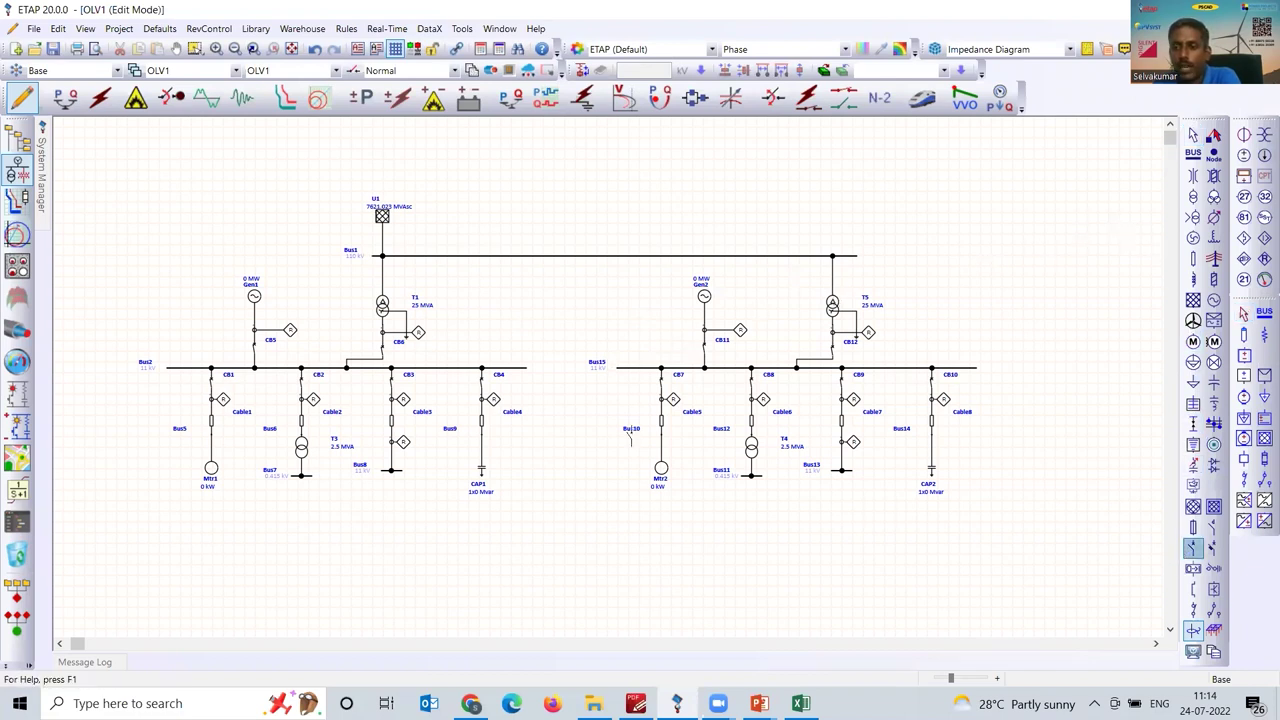
click(510, 354)
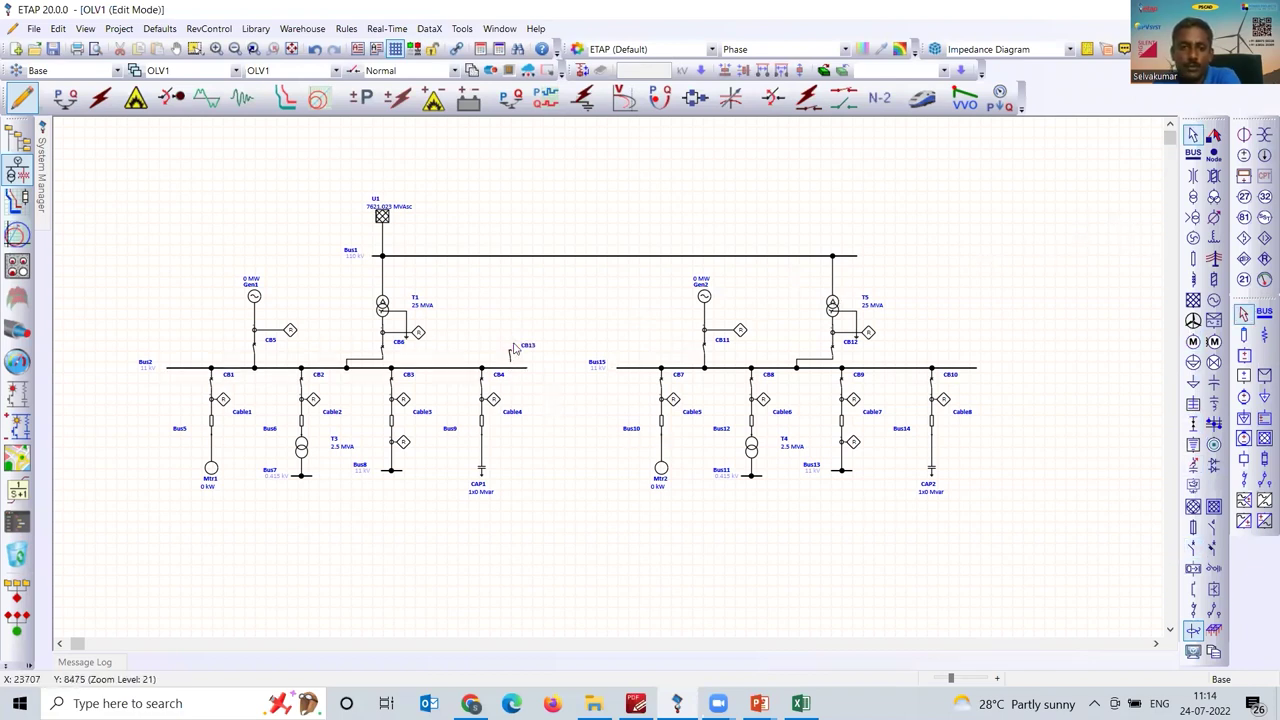
drag(508, 370, 510, 368)
drag(648, 343, 651, 371)
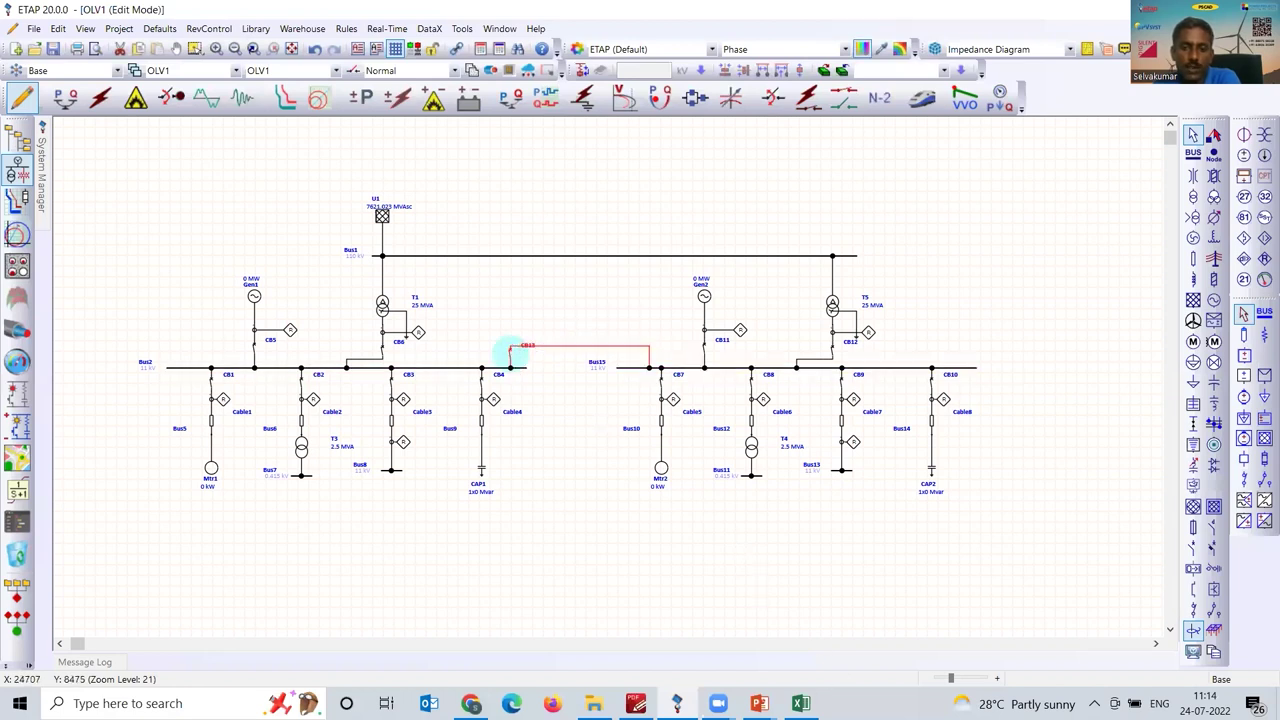
- Switch to the Excel workbook and fit column A's width to the equipment names
key(alt+Tab)
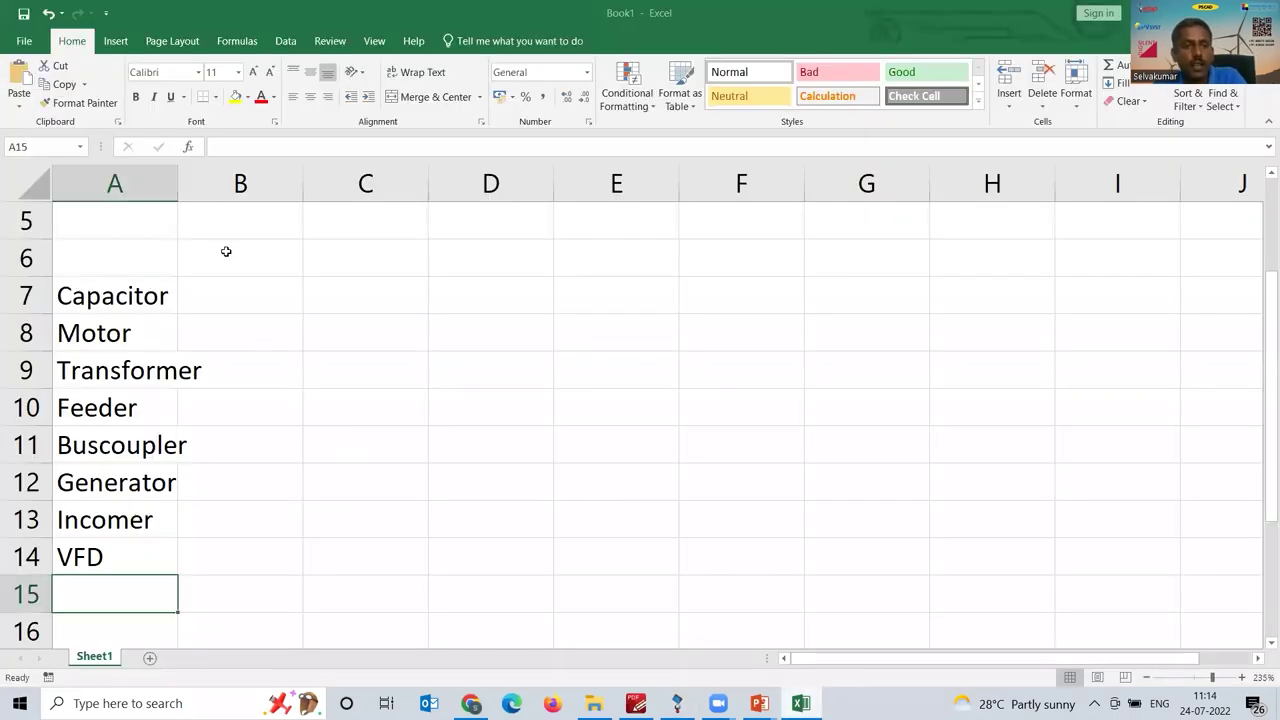
double_click(175, 189)
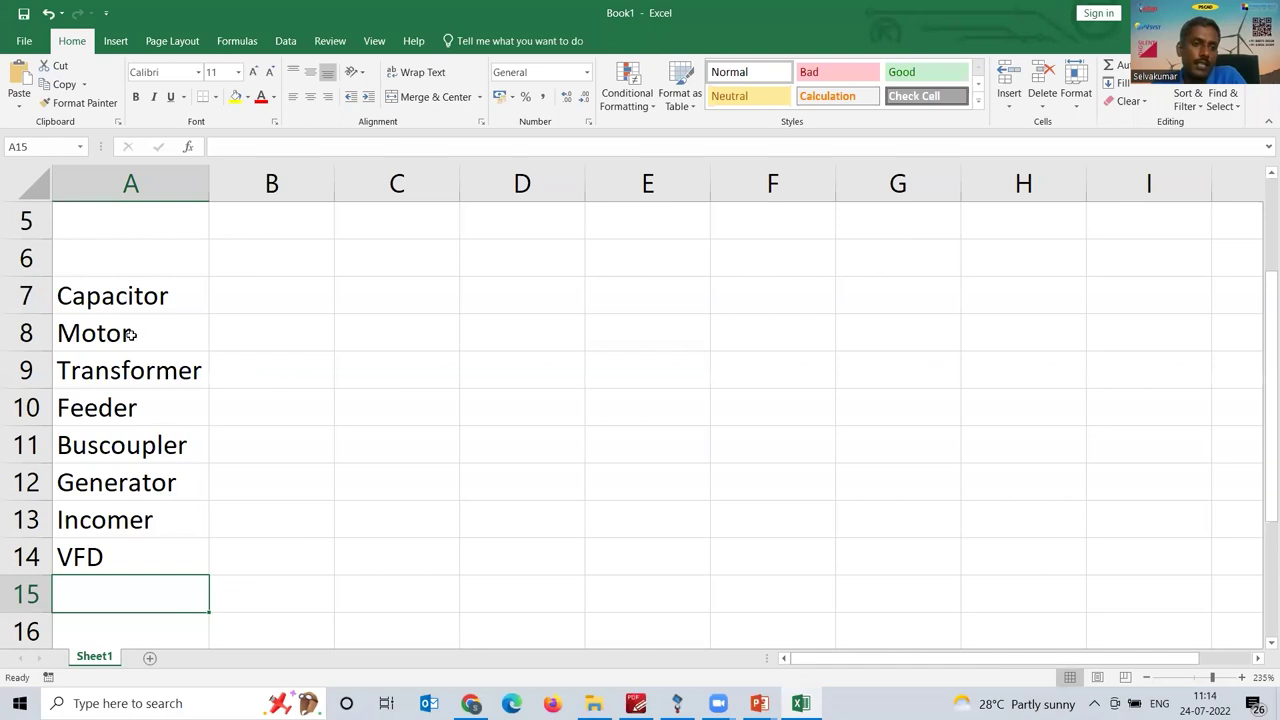
drag(128, 335, 128, 405)
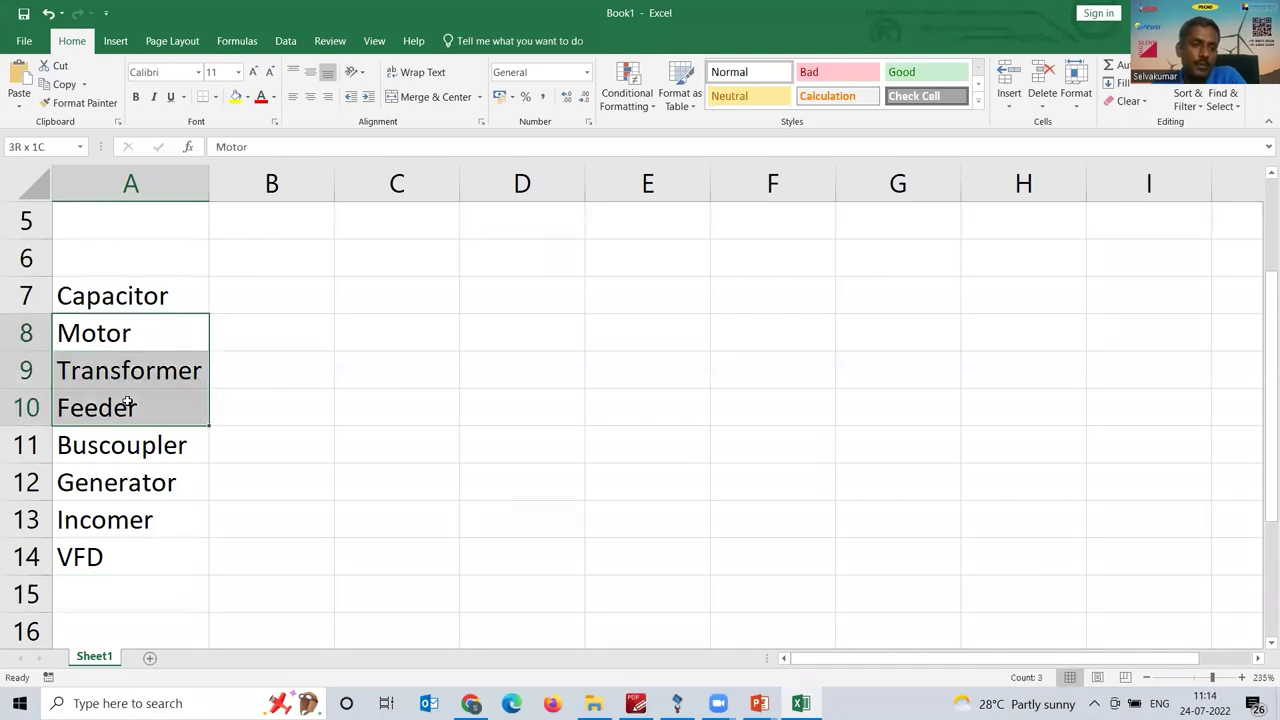
drag(138, 450, 138, 458)
- Highlight the Motor, Transformer, Feeder, Buscoupler and Incomer cells with yellow fill
click(103, 335)
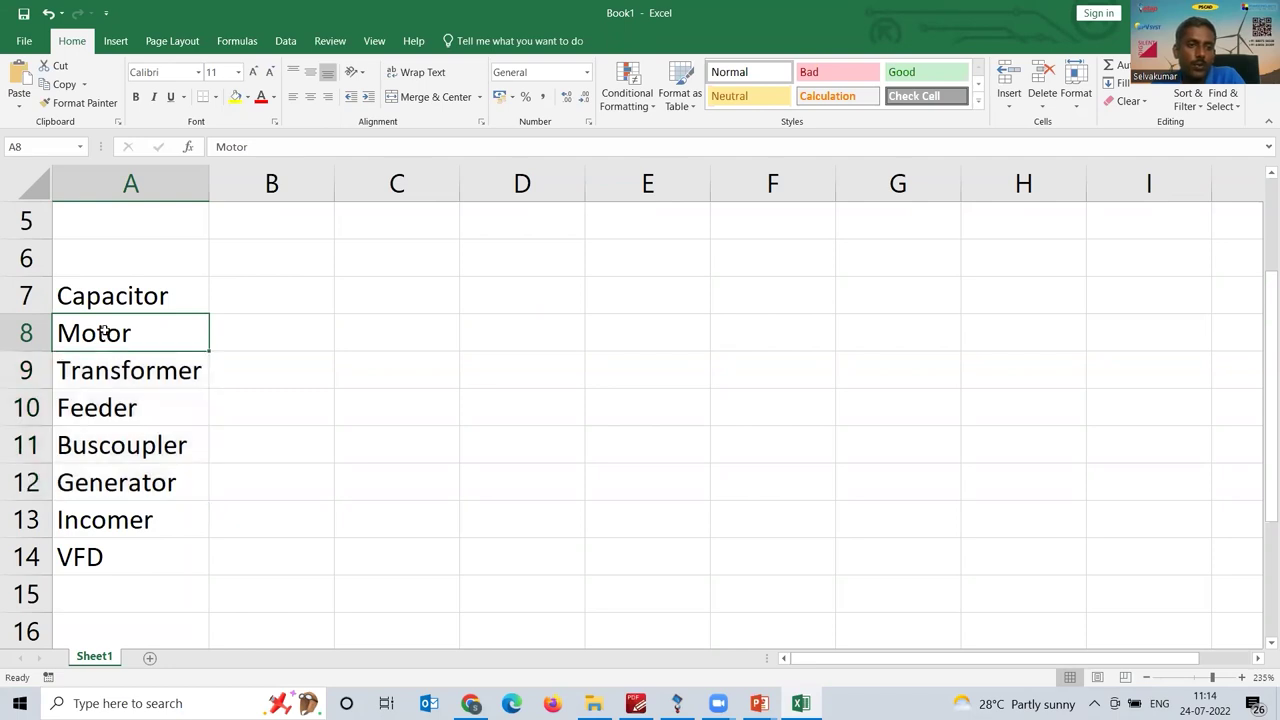
click(236, 97)
click(127, 372)
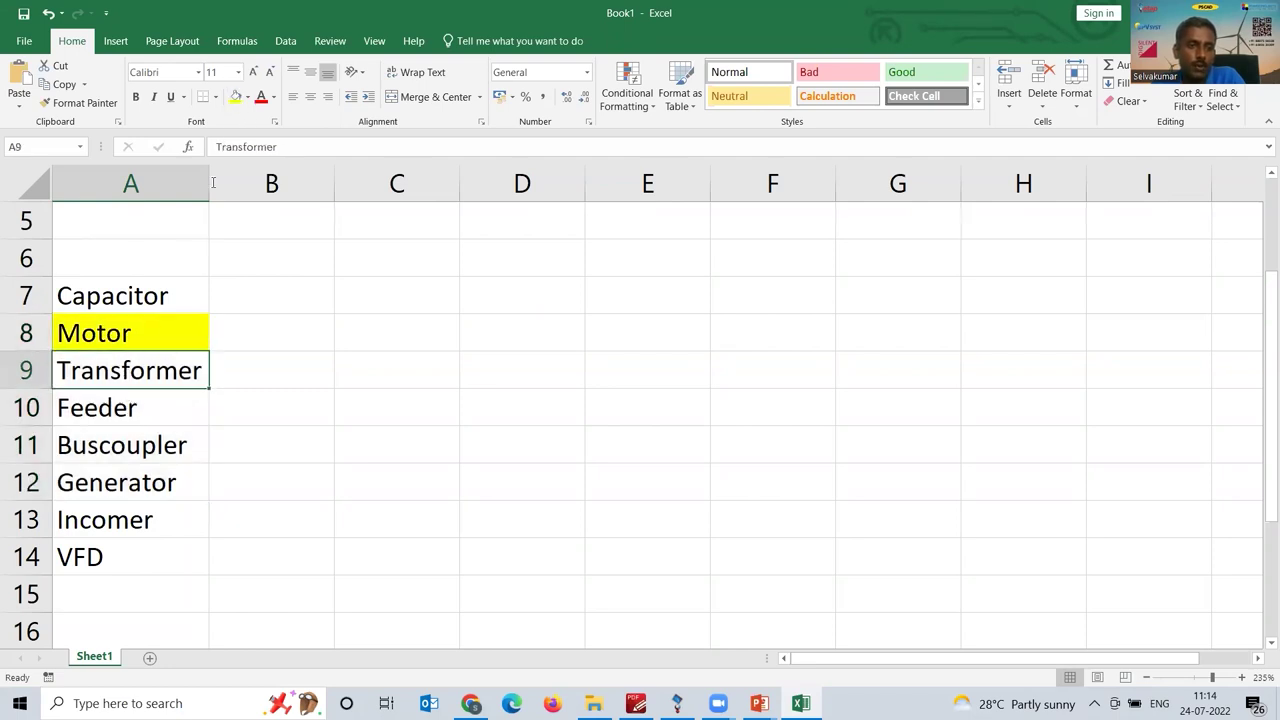
click(236, 97)
click(141, 411)
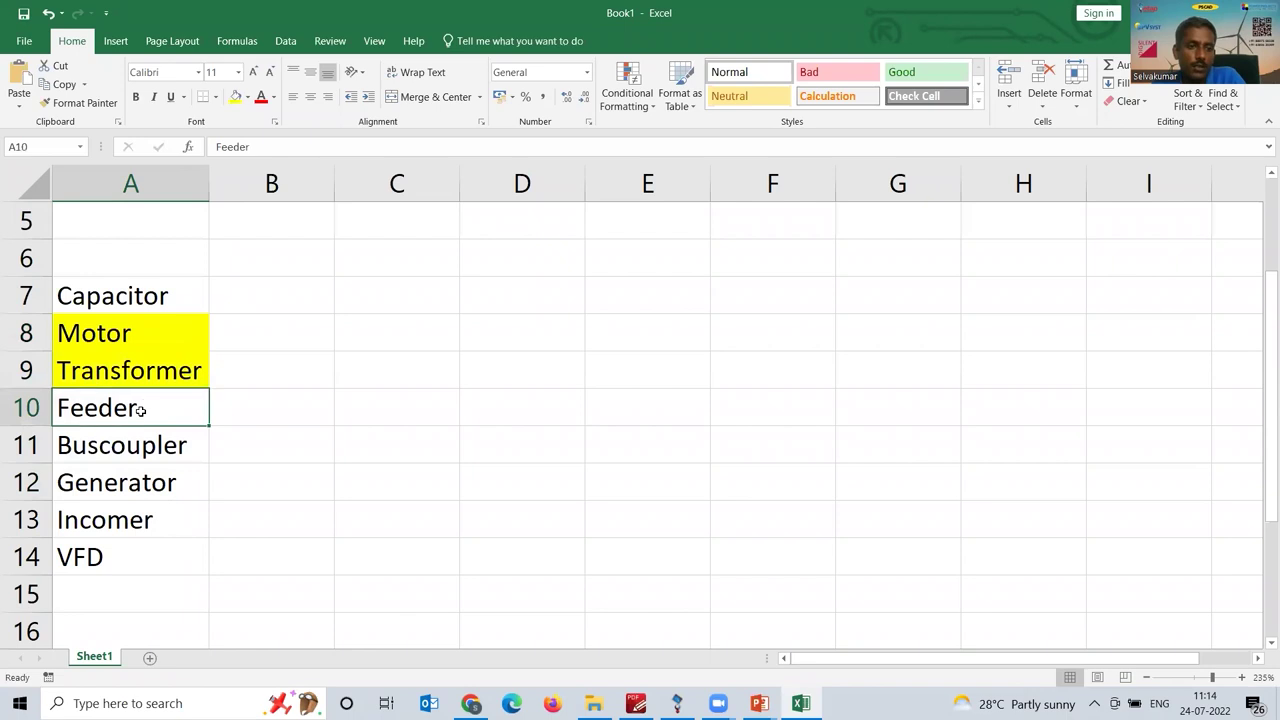
click(137, 447)
click(128, 515)
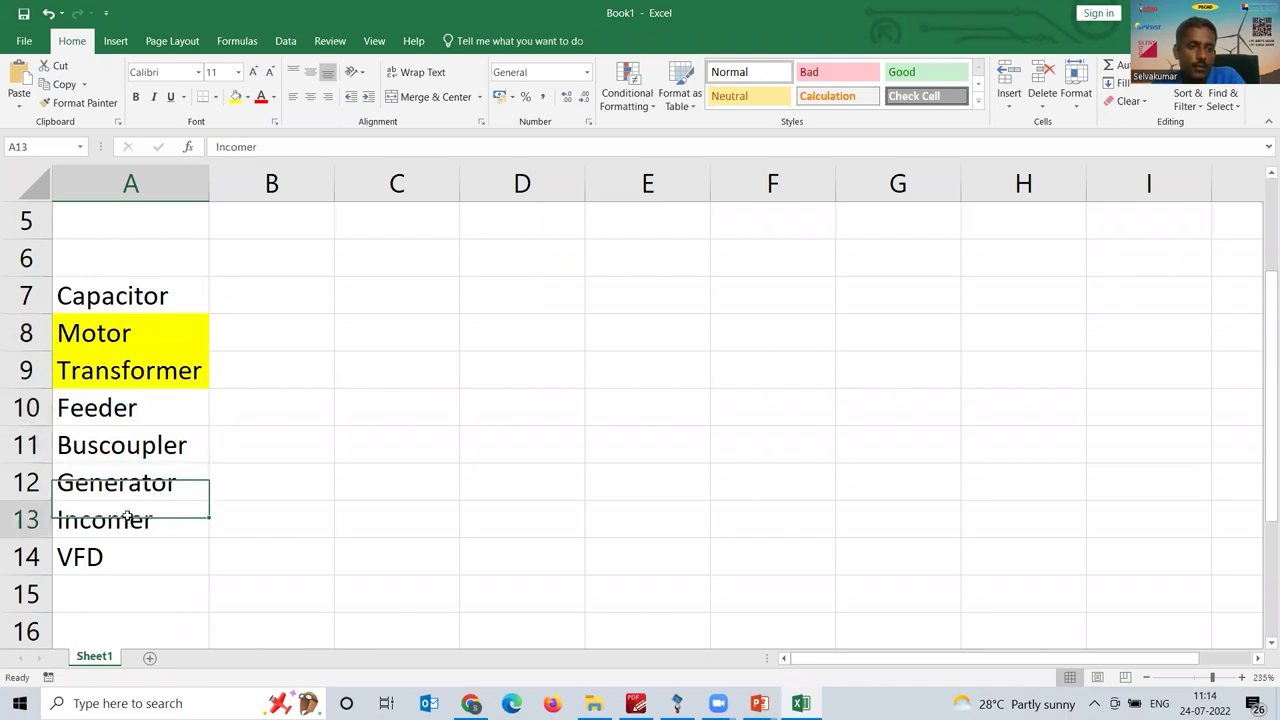
ctrl+click(128, 413)
ctrl+click(128, 445)
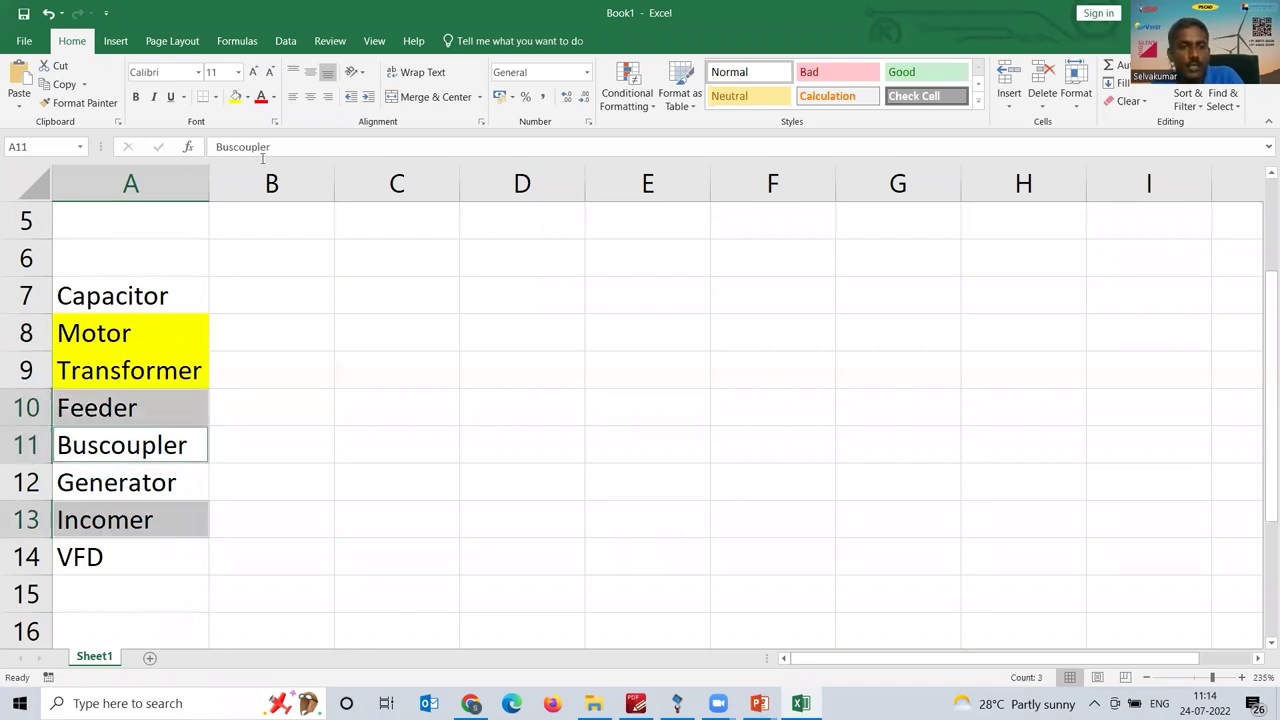
click(235, 96)
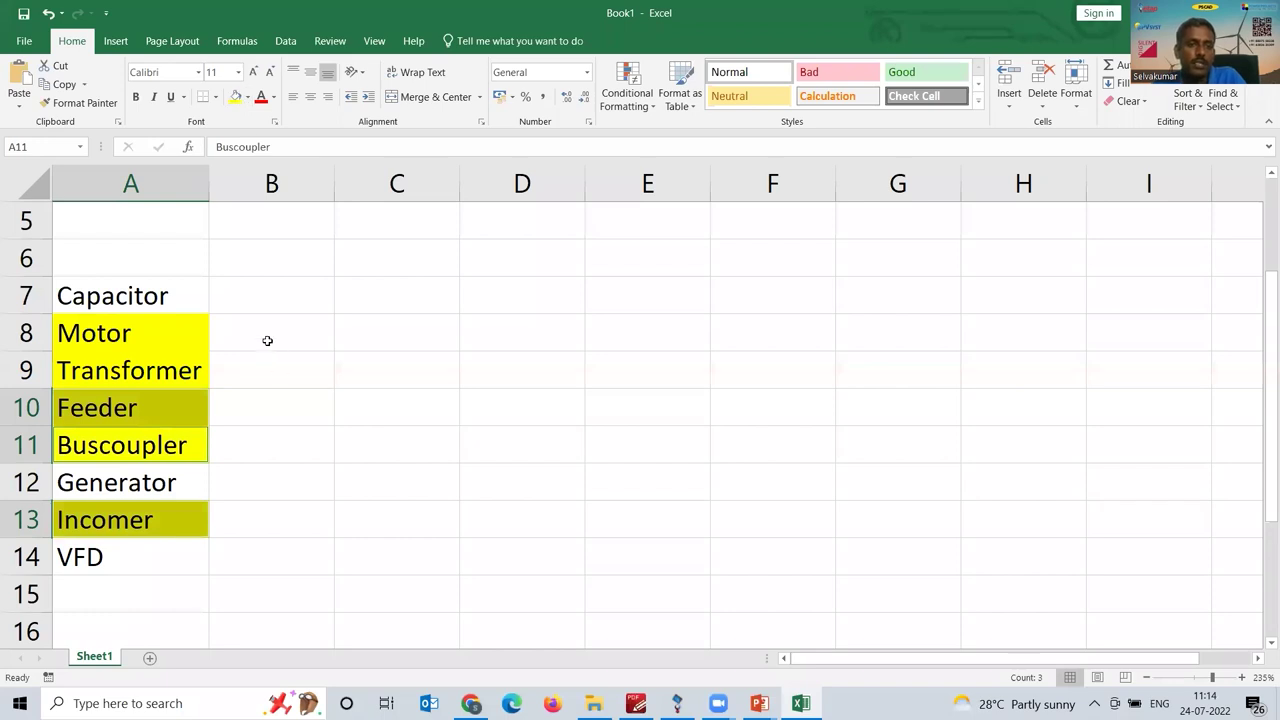
- Enter 51 in cell B9 beside Transformer
click(269, 338)
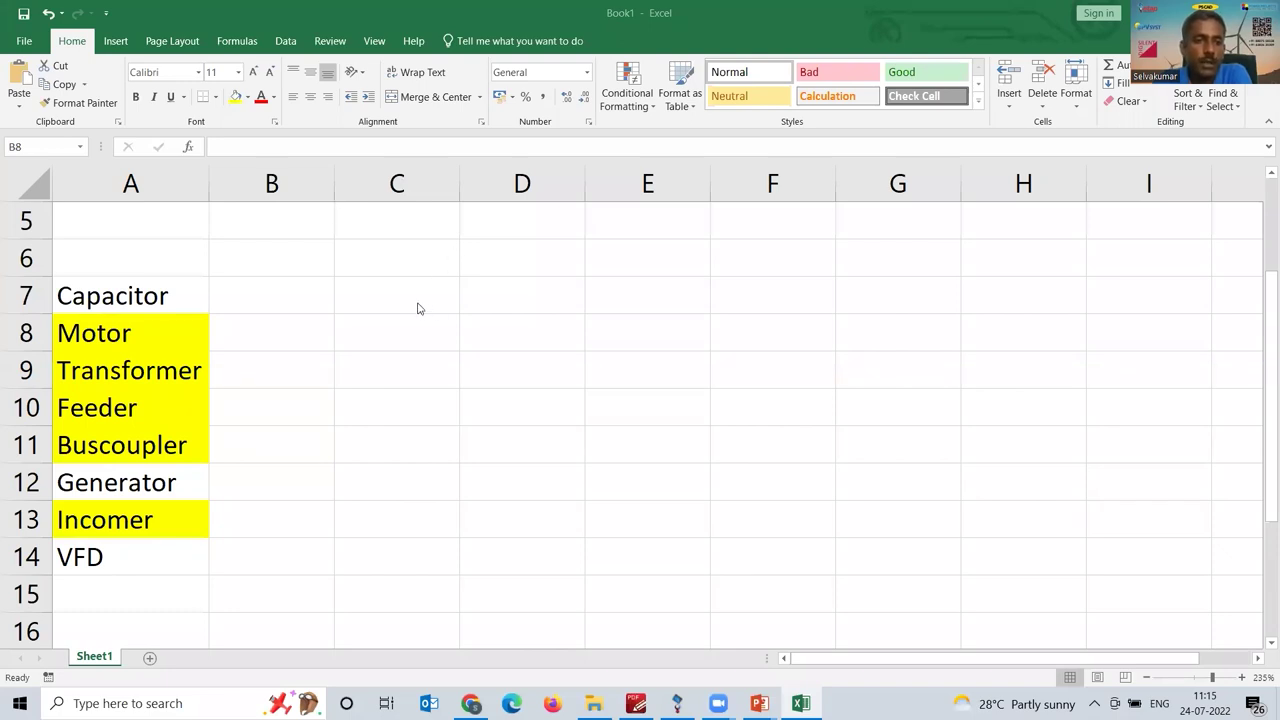
click(306, 368)
click(307, 379)
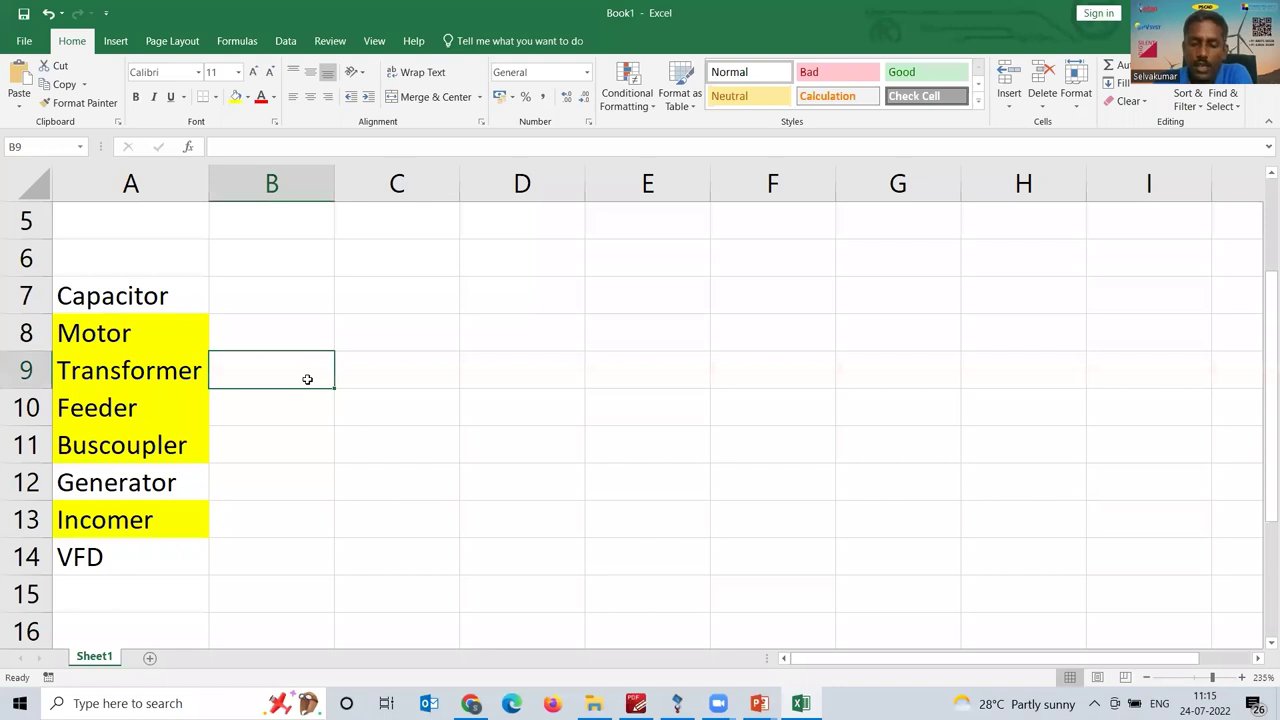
text(51)
key(Tab)
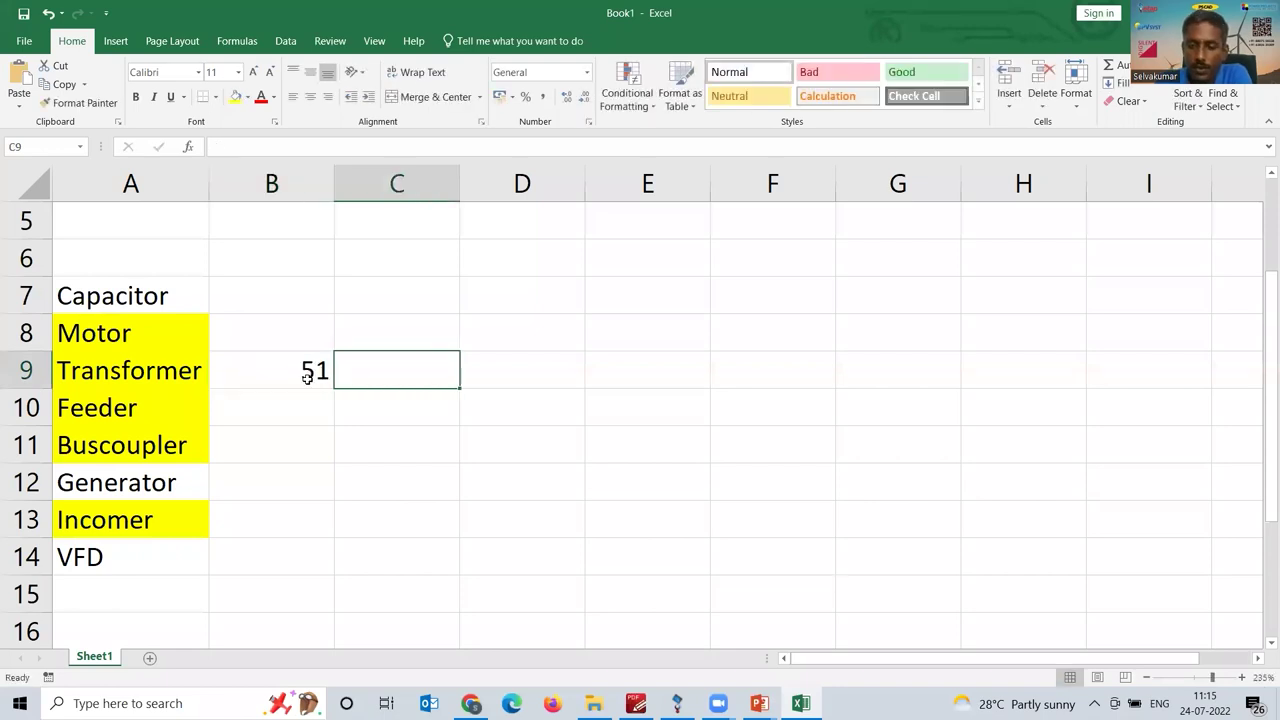
- Enter 50, 51N and 50N in cells C9, D9 and E9 of the Transformer row
text(50)
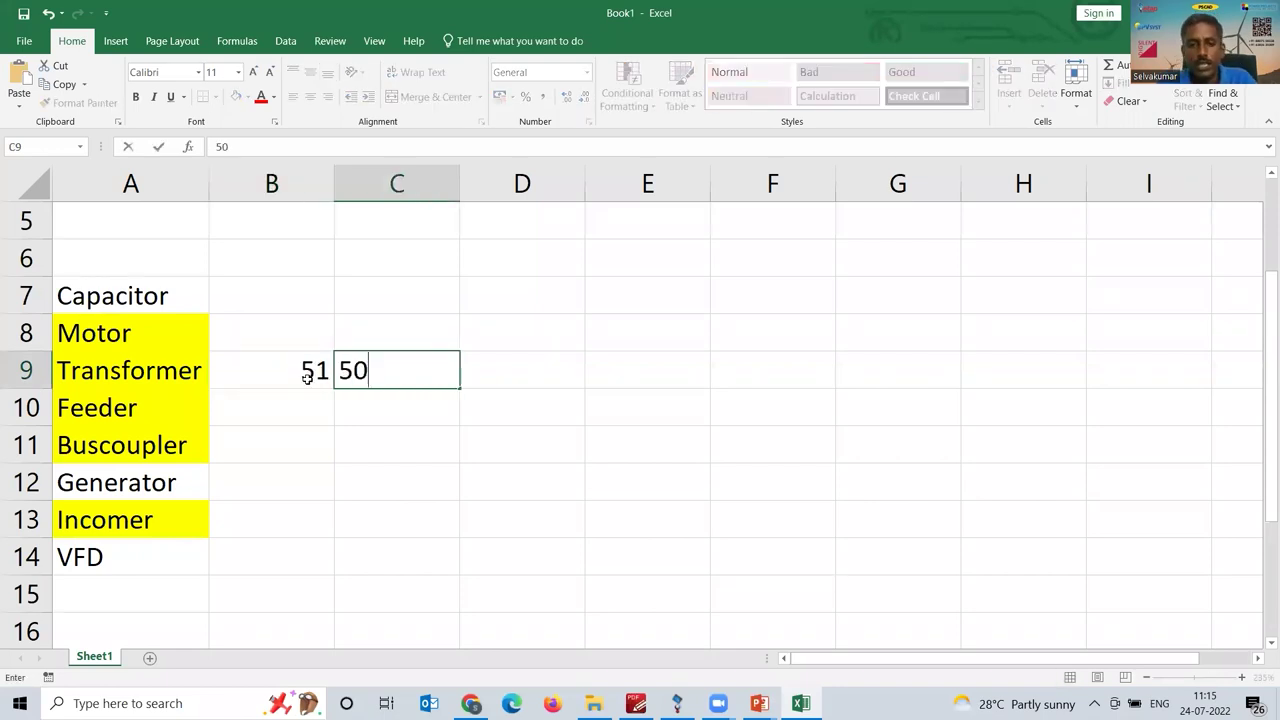
key(Tab)
text(51N)
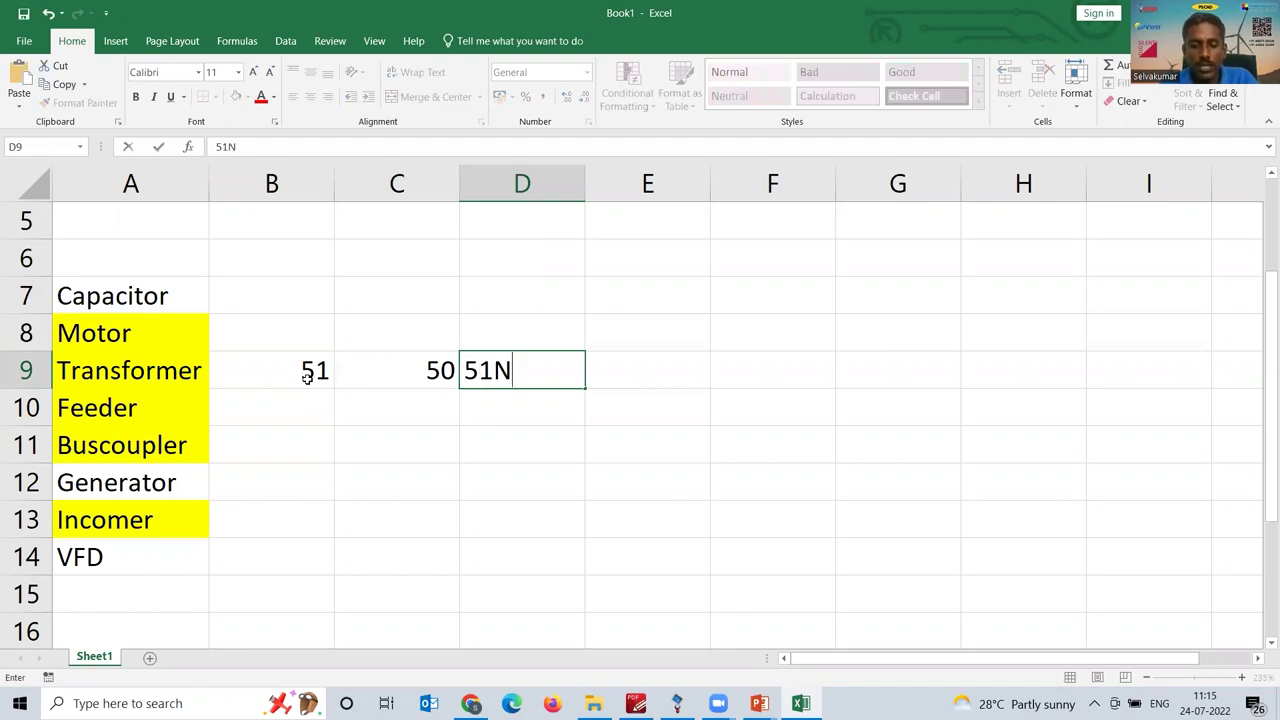
key(Tab)
text(50N)
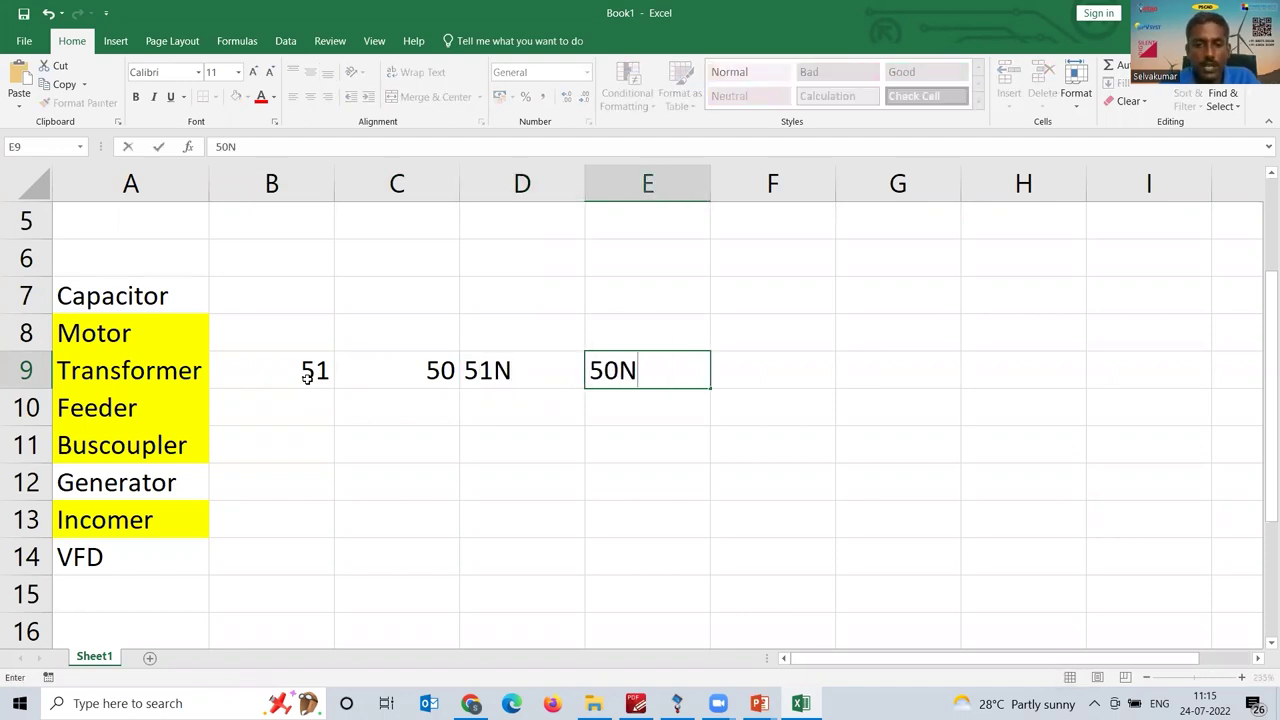
key(Return)
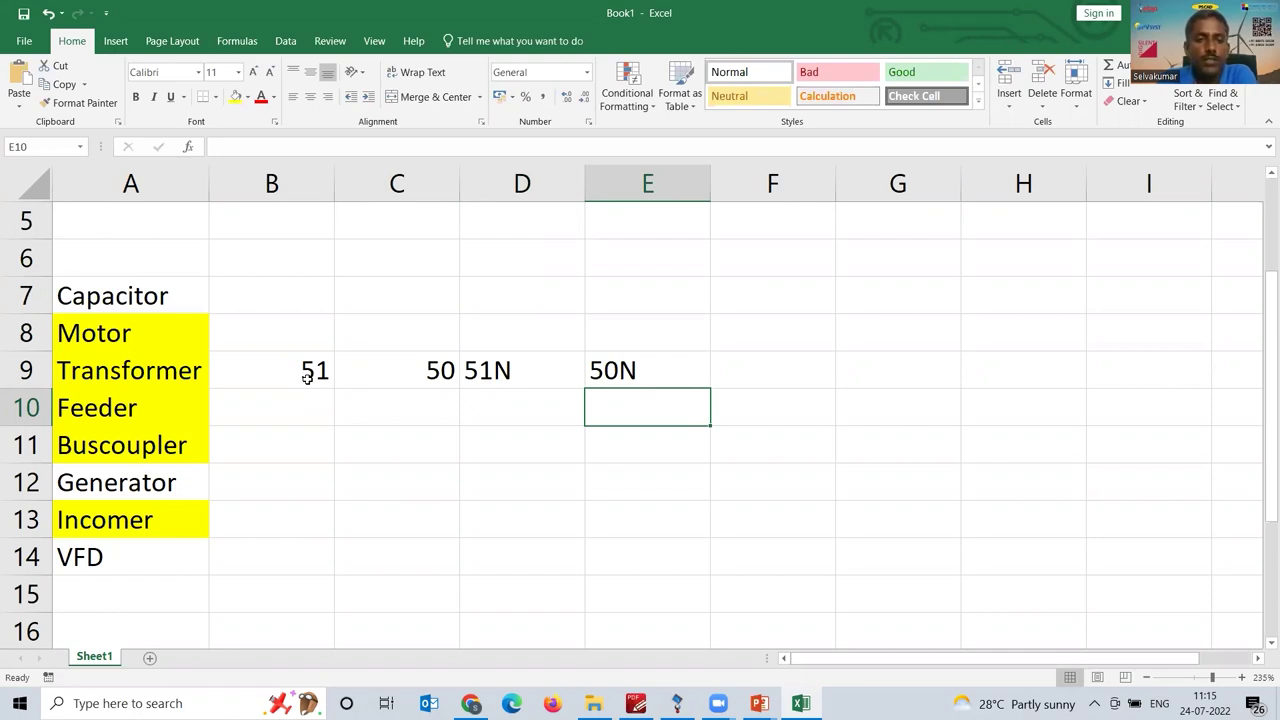
- Note the relay characteristic types by entering IDMT in cell D11 and Inst in cell D12
click(308, 378)
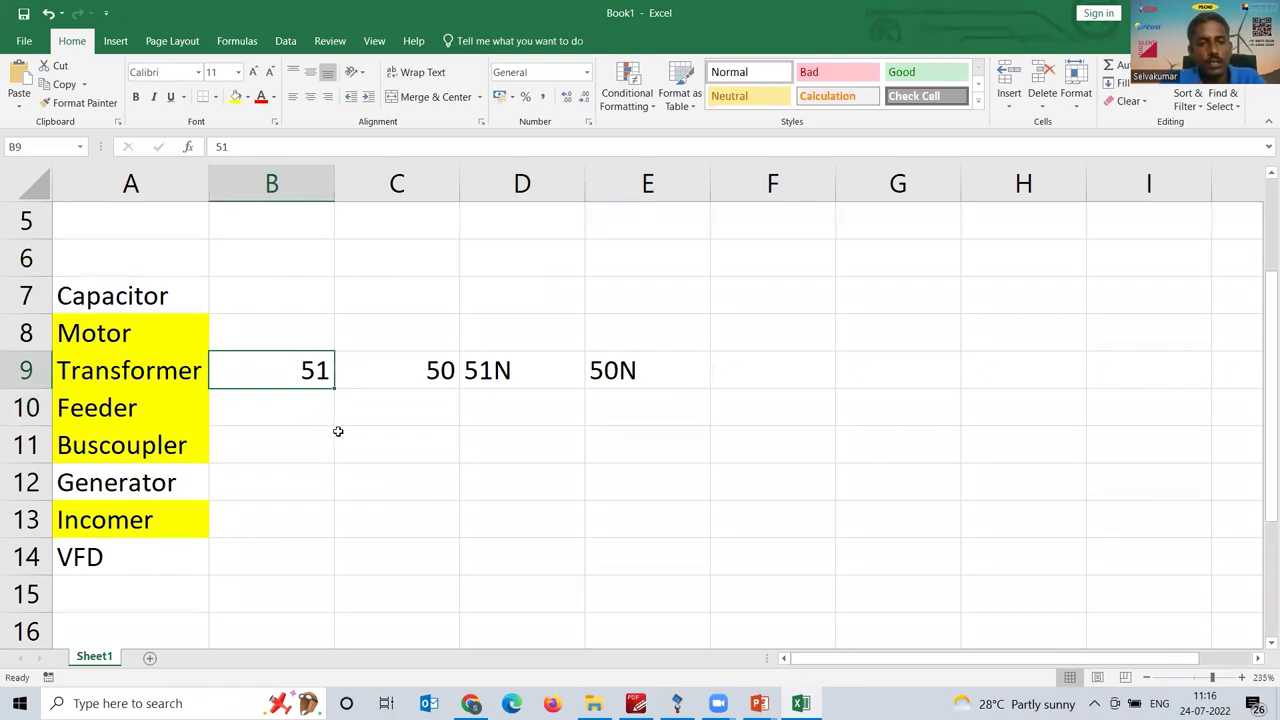
click(471, 452)
text(IDMT)
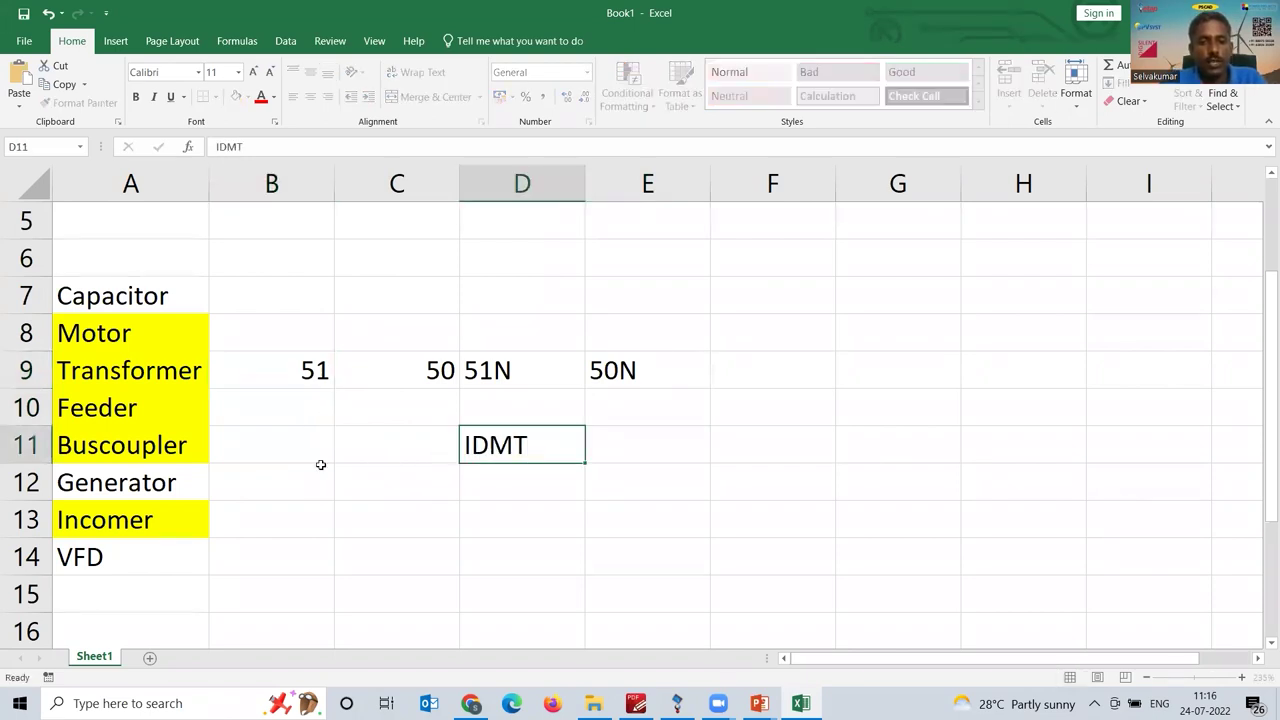
key(Return)
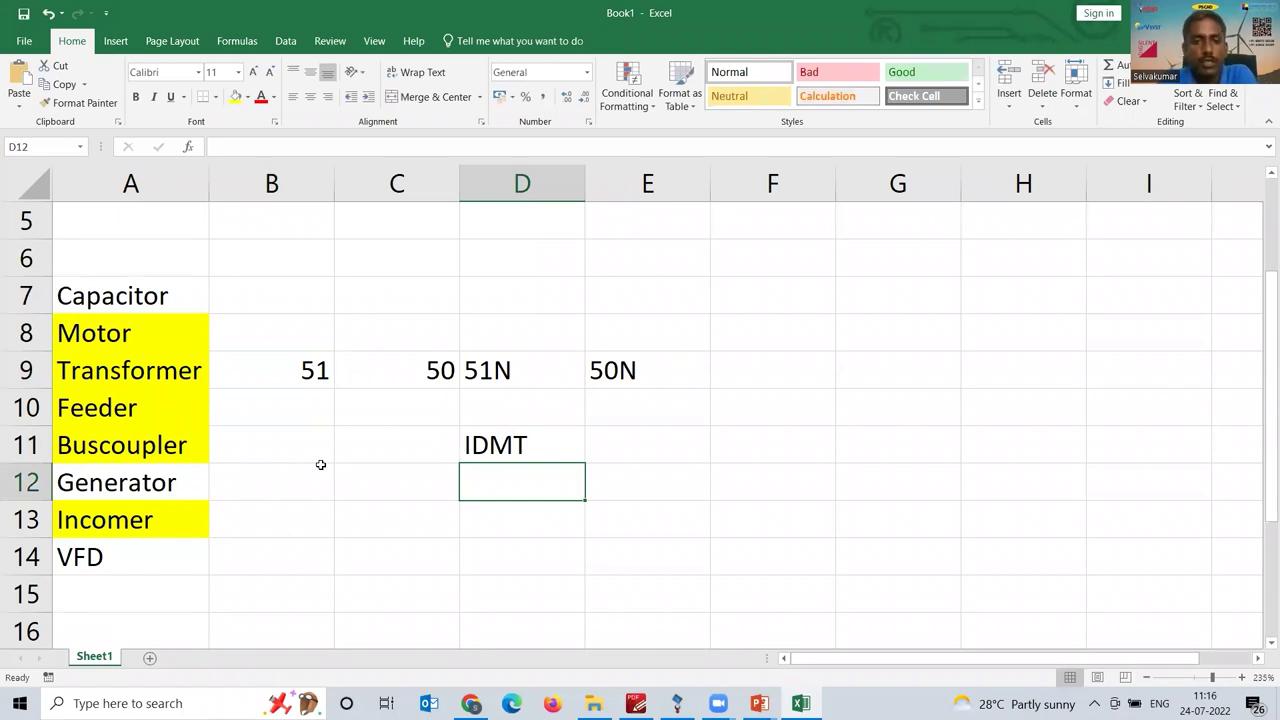
click(110, 372)
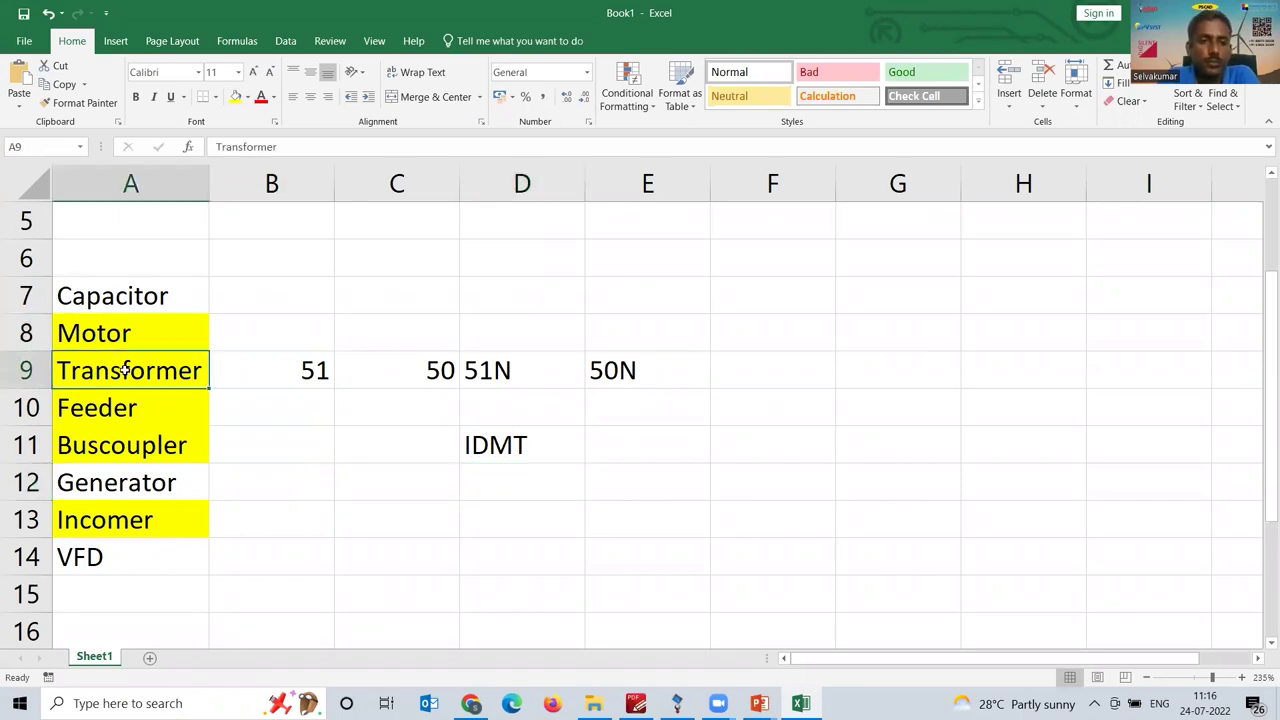
click(286, 380)
click(534, 445)
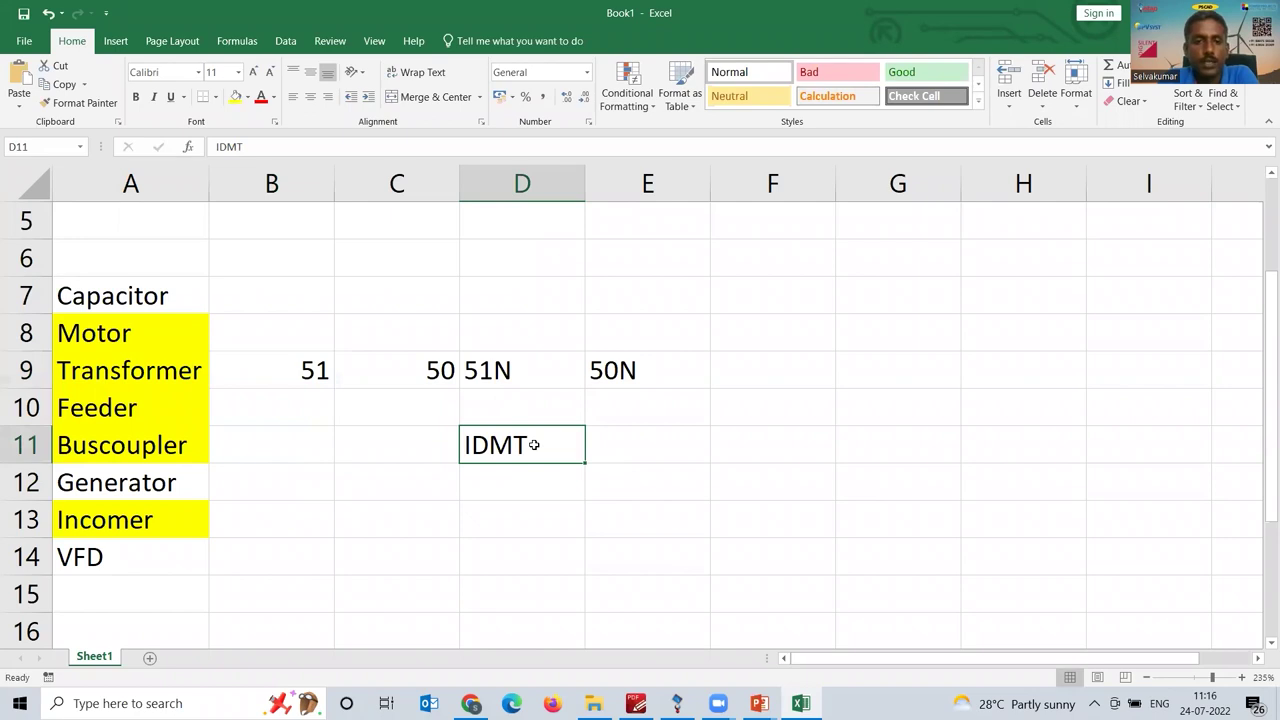
click(404, 383)
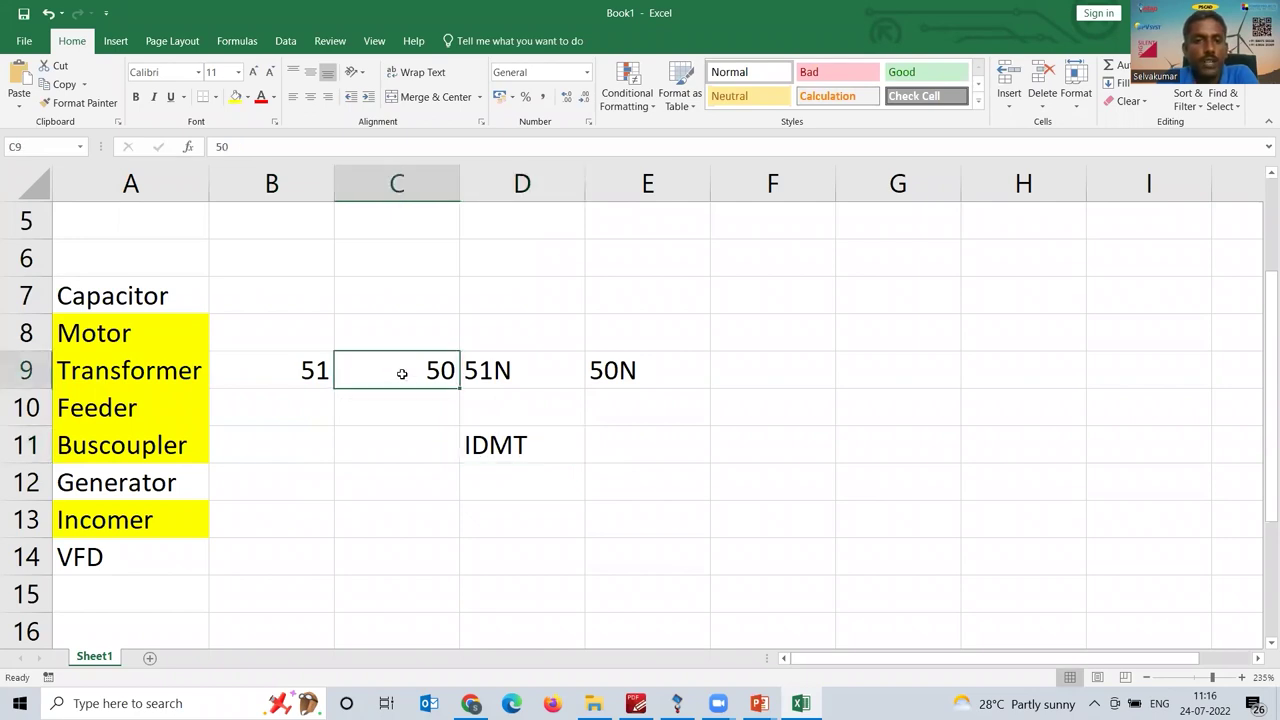
click(501, 483)
text(Inst)
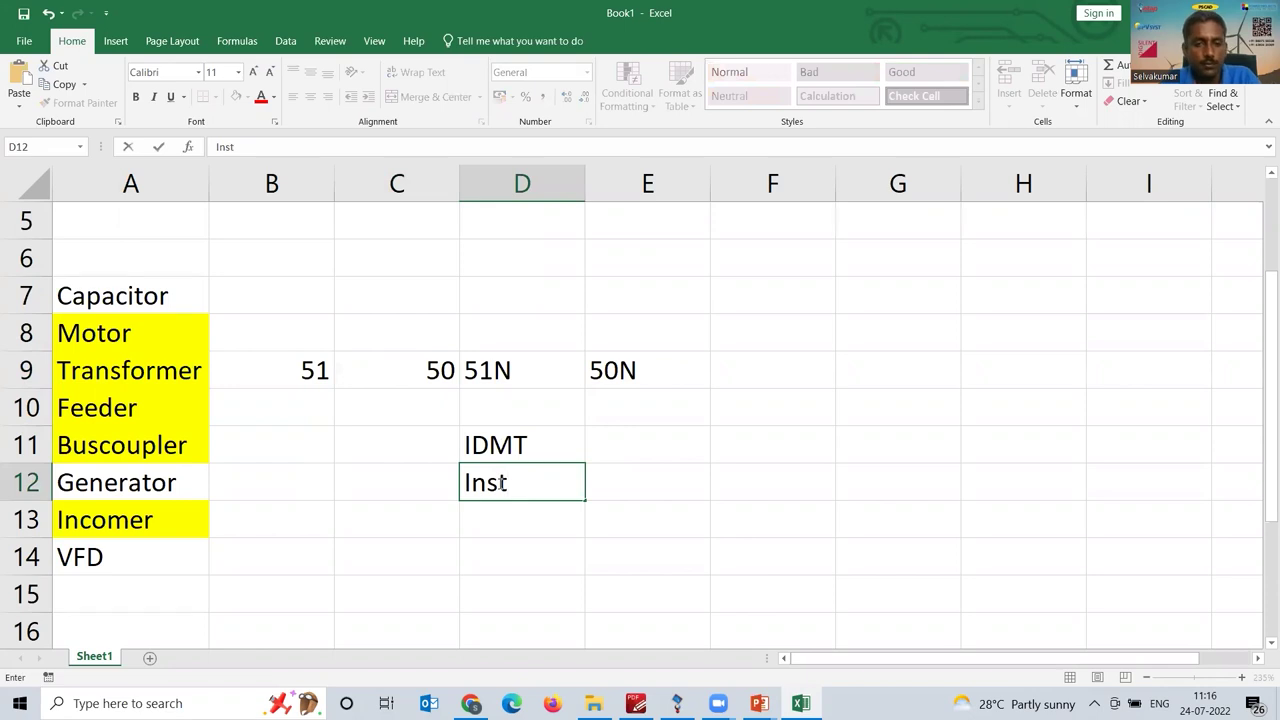
key(Return)
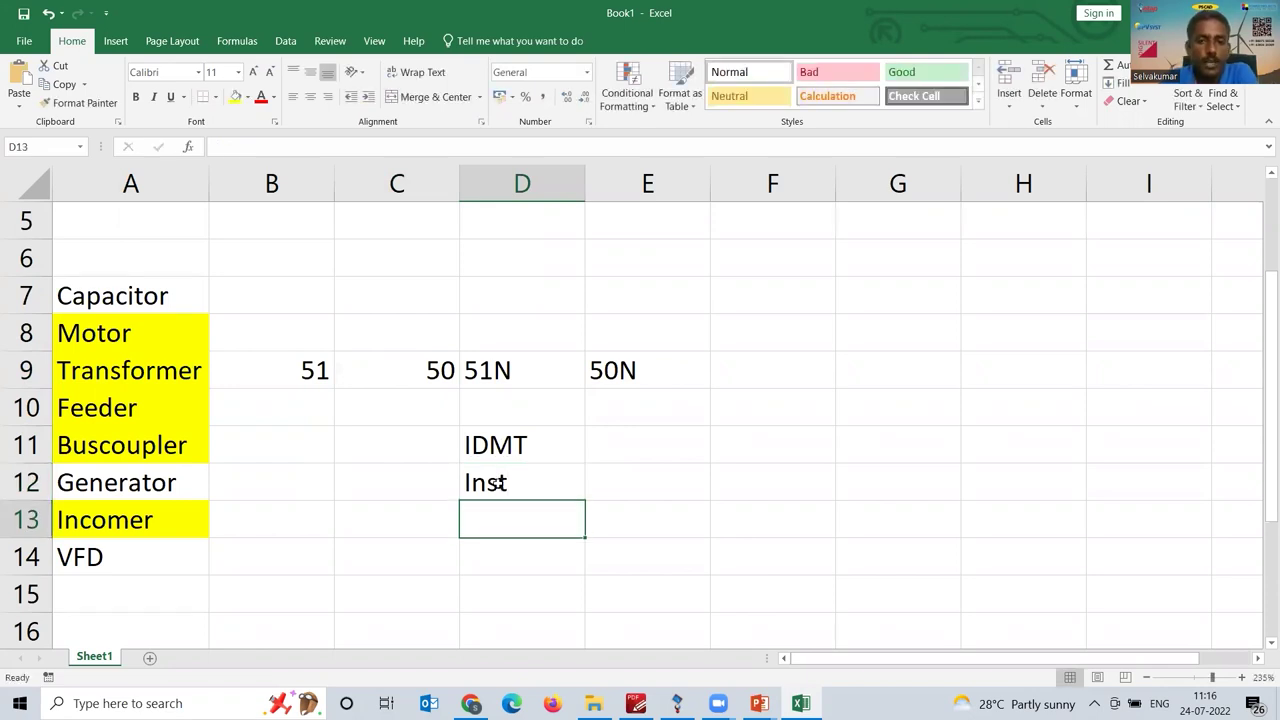
click(573, 360)
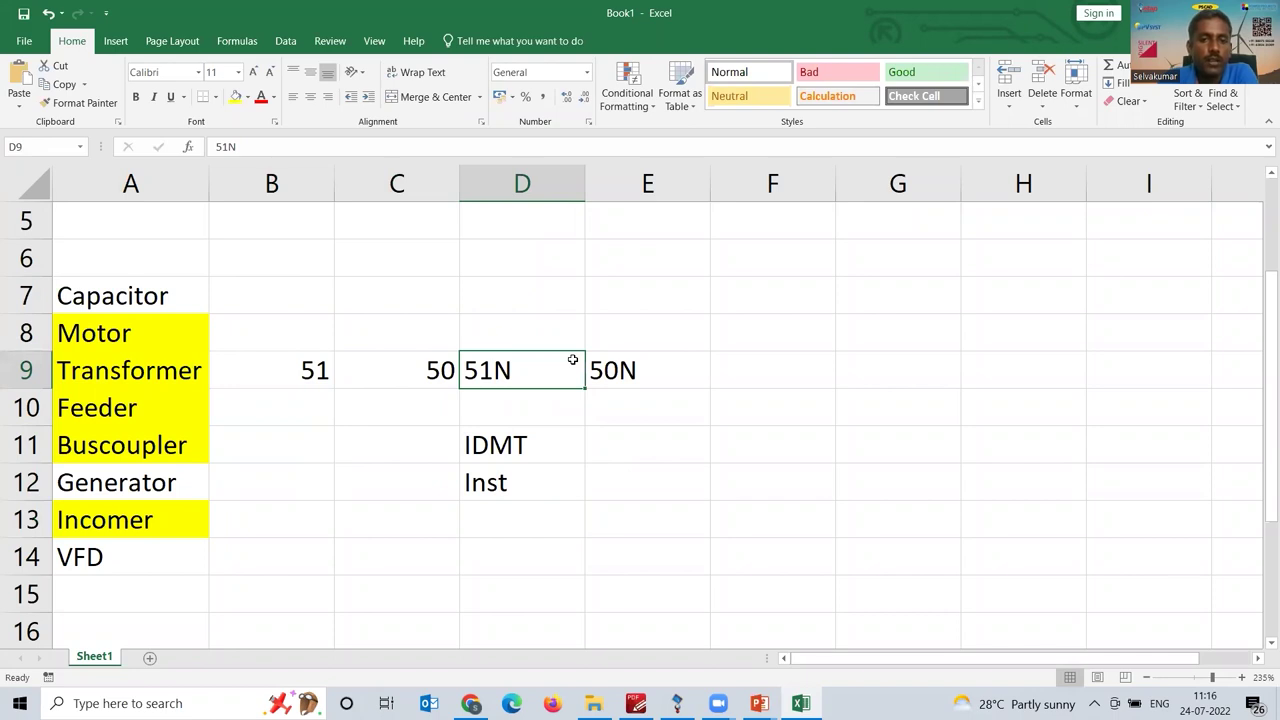
click(540, 440)
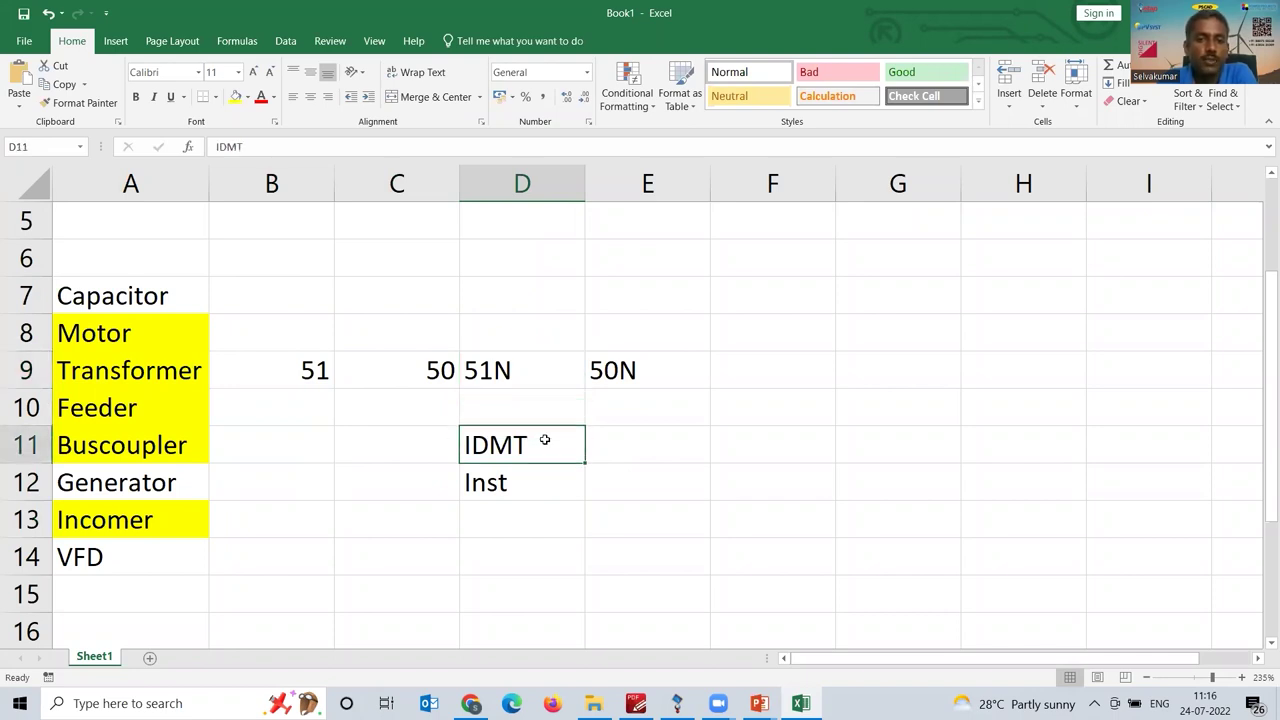
click(631, 374)
click(532, 494)
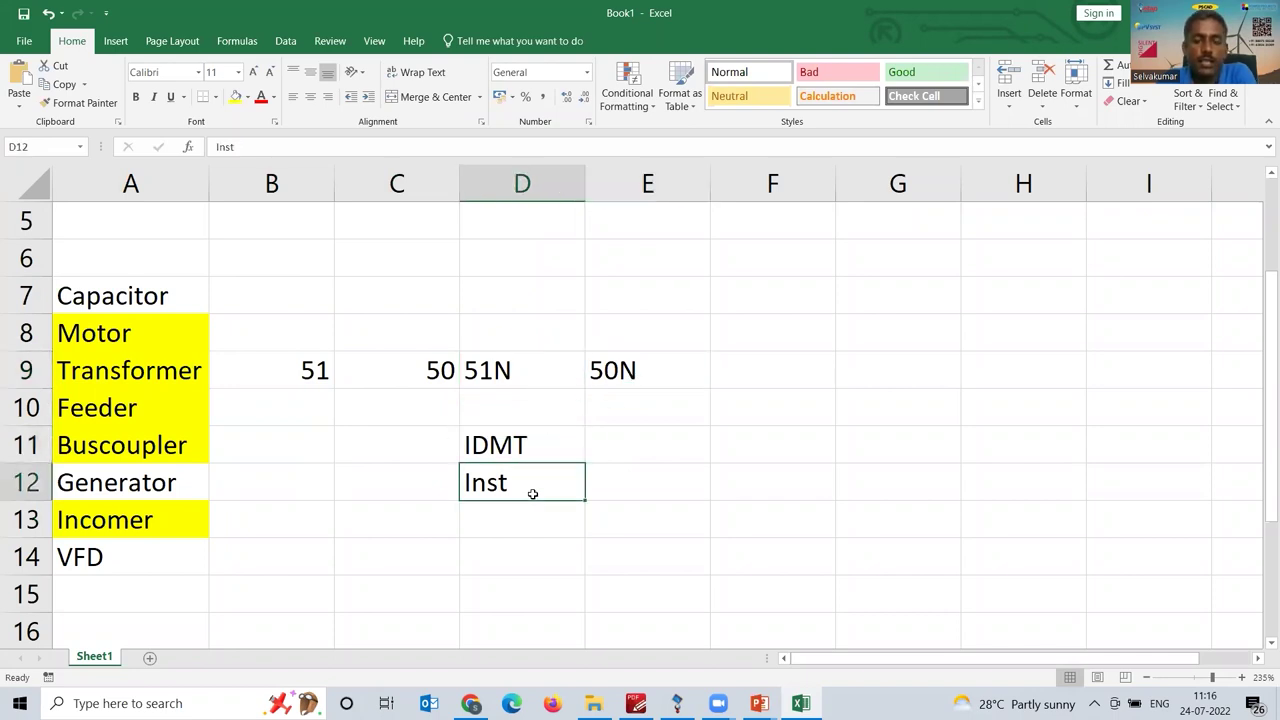
drag(152, 371, 678, 370)
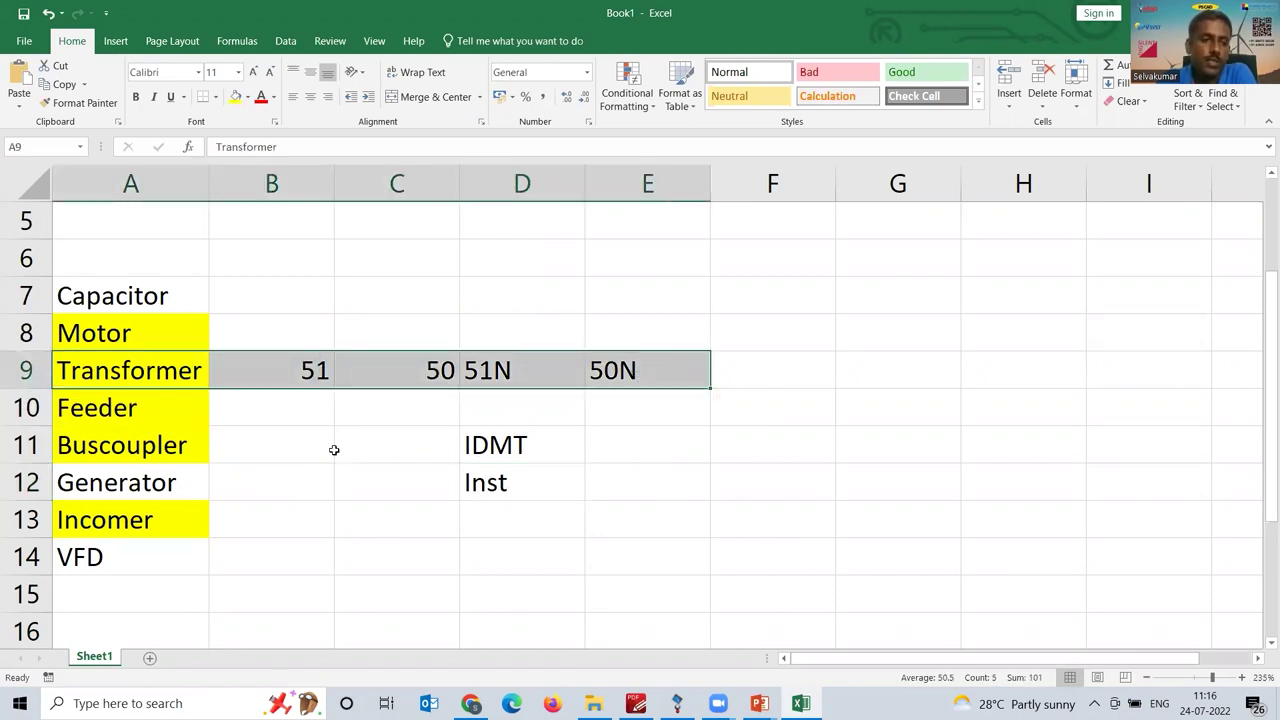
click(165, 412)
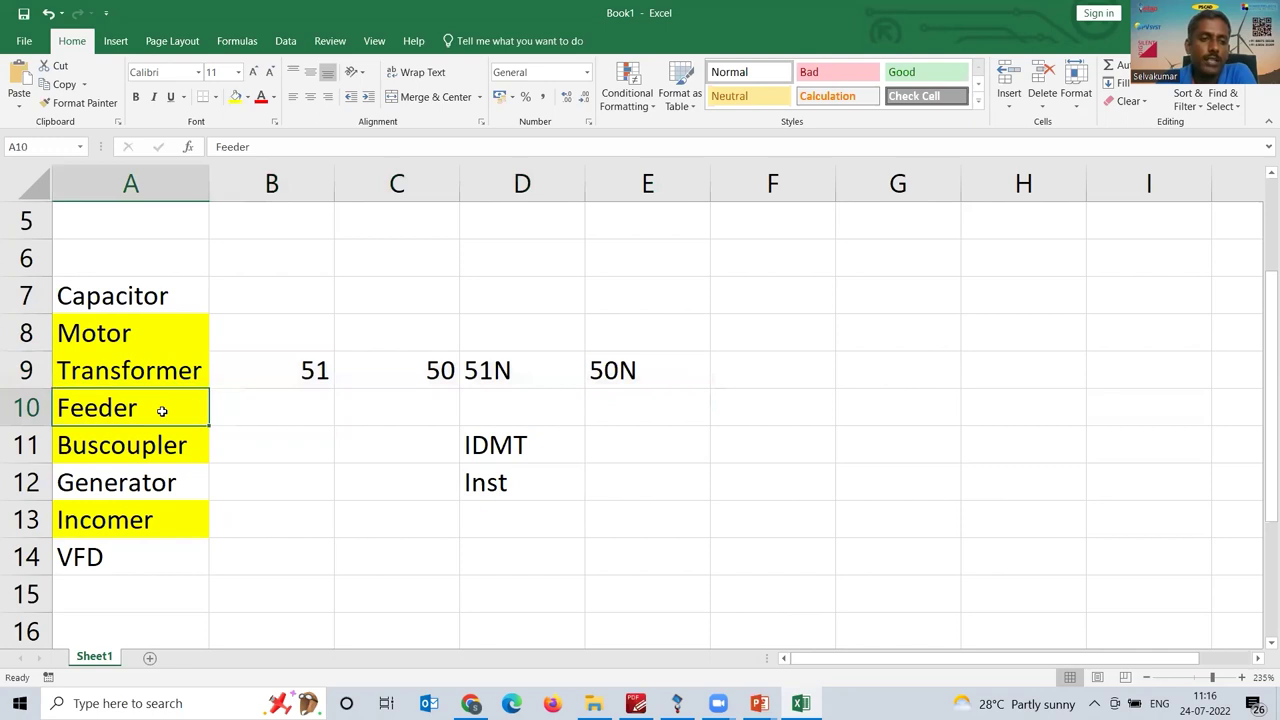
- Enter 49 in cell F8 and 46 in cell G8 of the Motor row
click(163, 344)
click(314, 340)
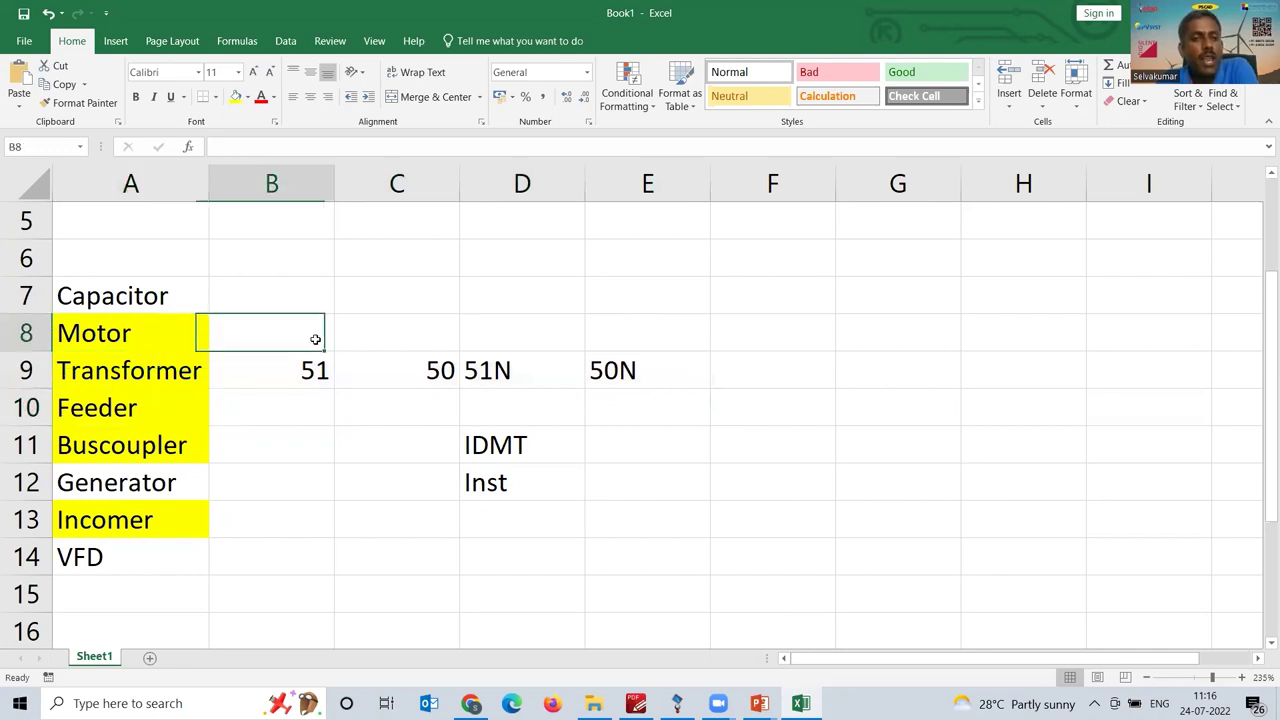
click(808, 339)
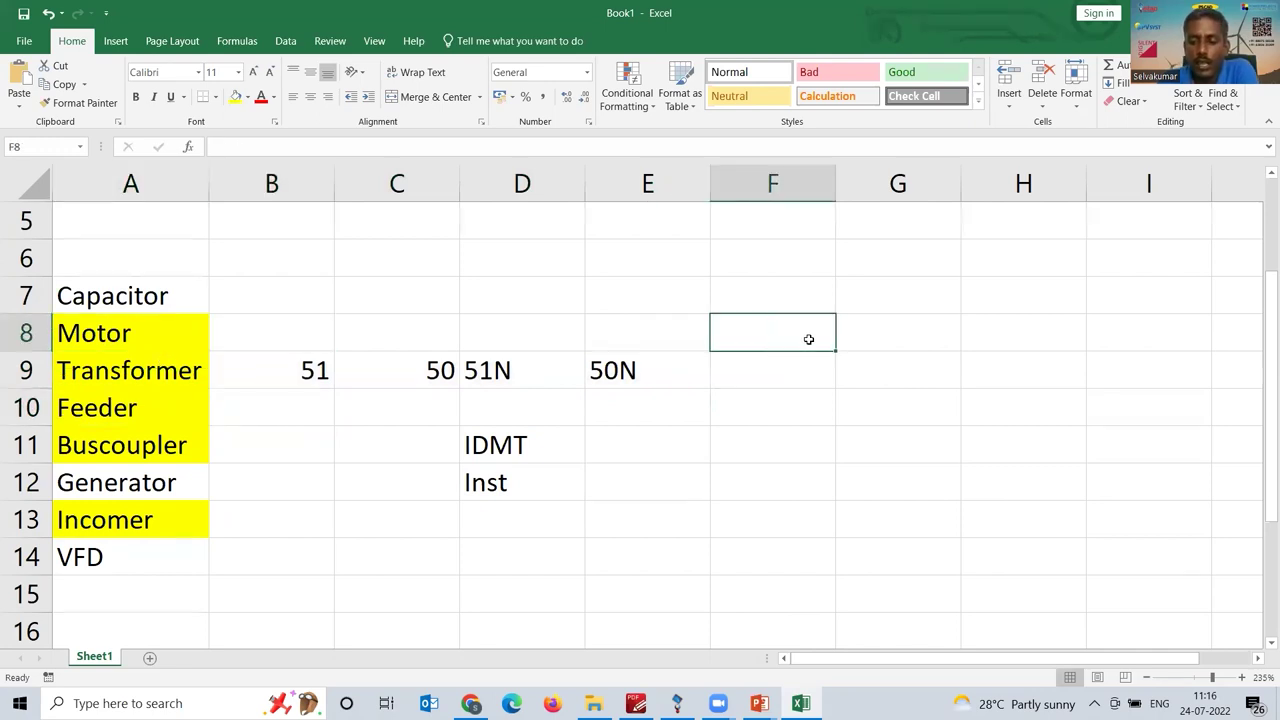
text(49)
key(Return)
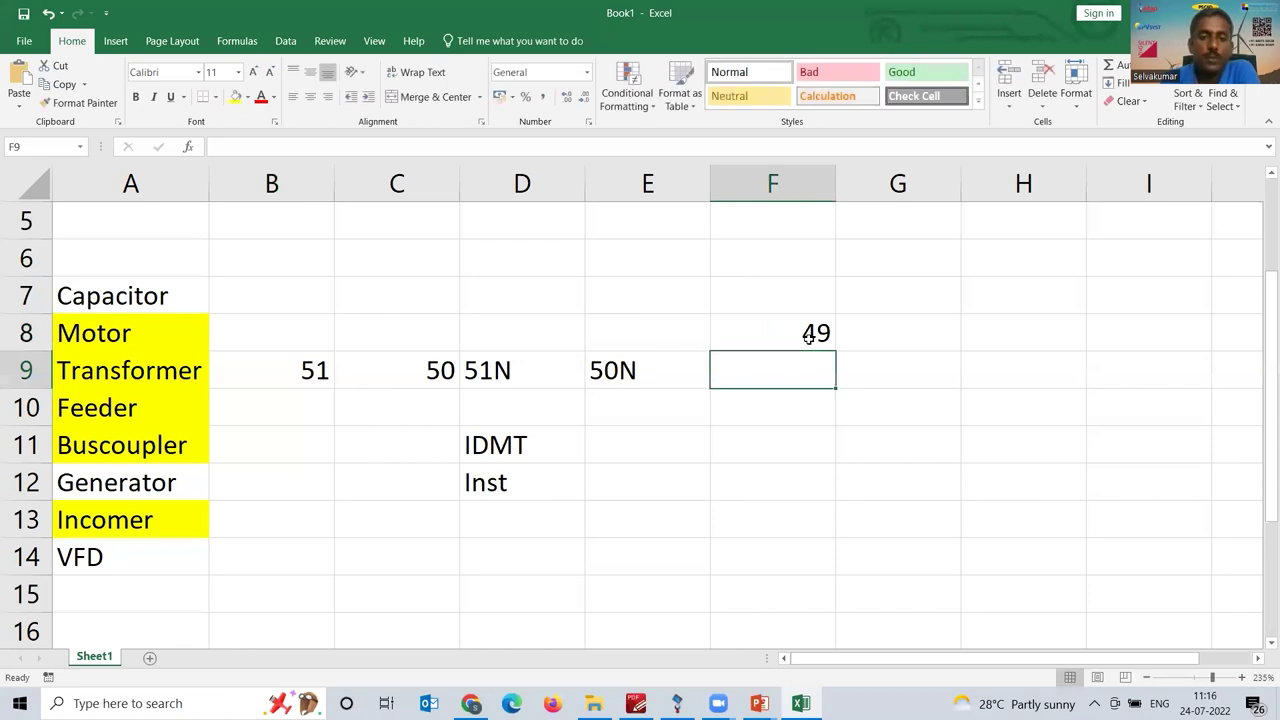
key(Right)
key(Up)
text(46)
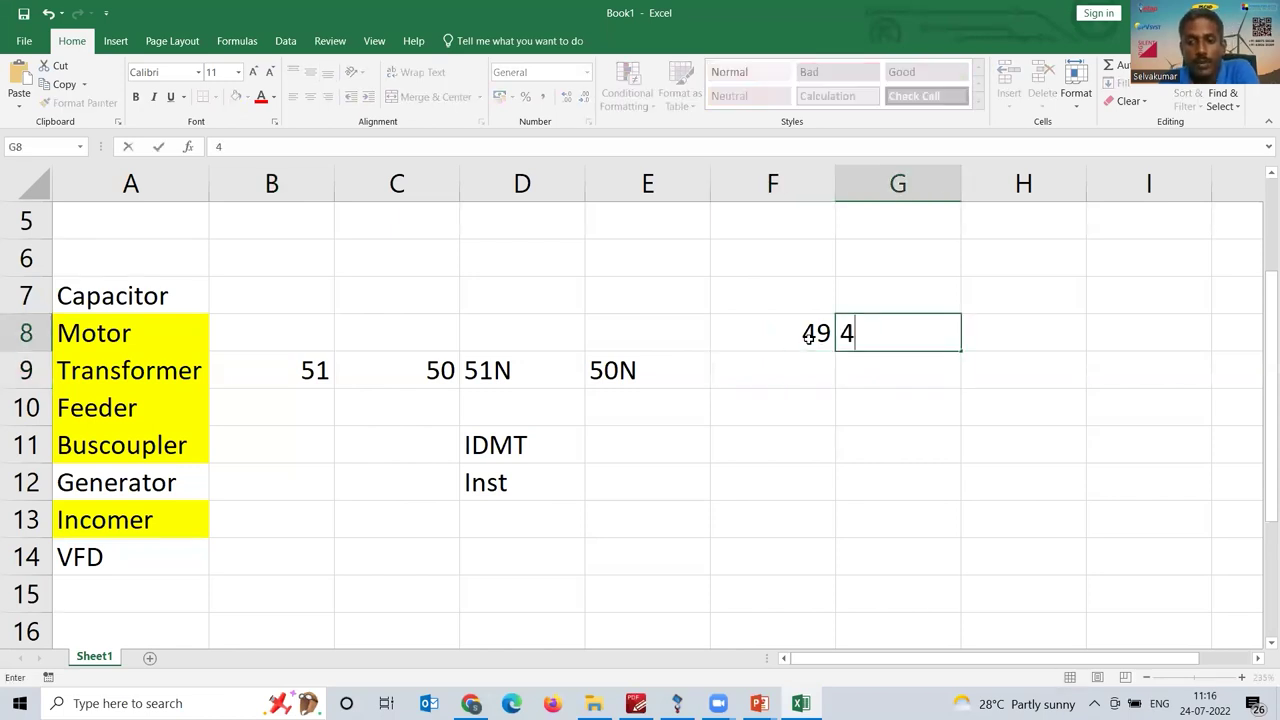
key(Return)
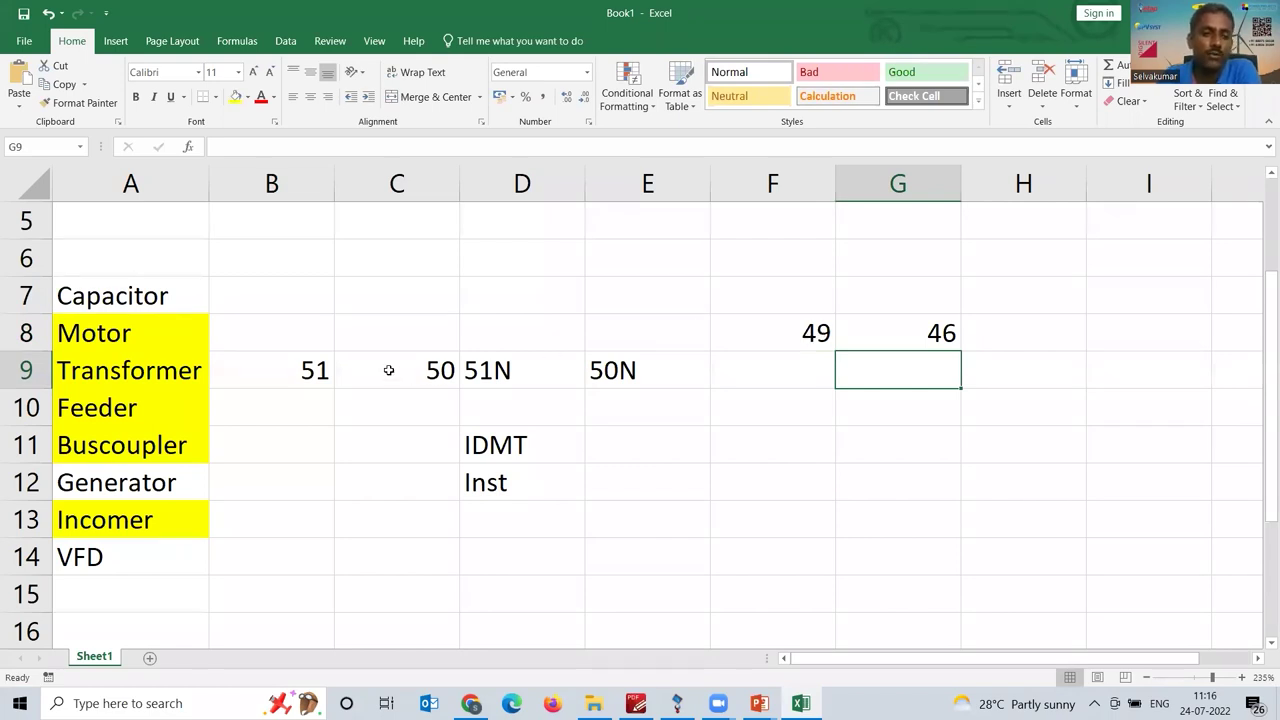
- Enter 67 in cell B13 and 67N in cell C13 beside Incomer
drag(343, 331, 730, 323)
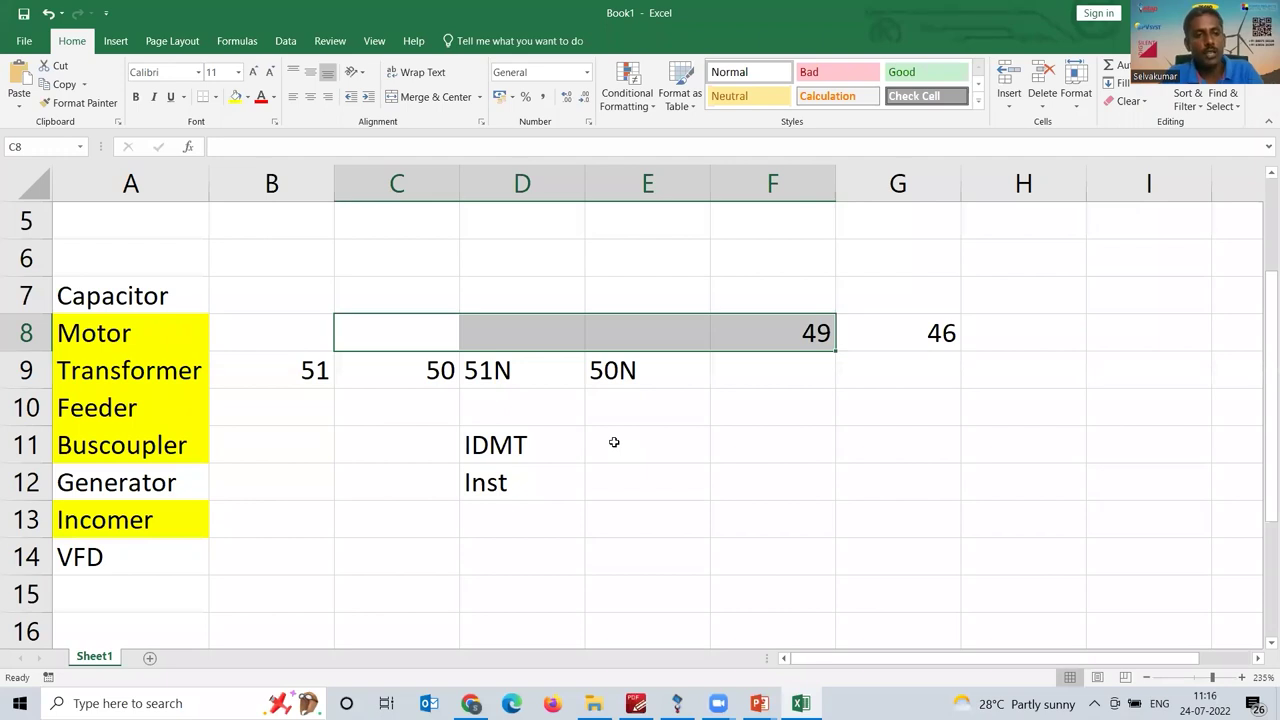
click(302, 516)
text(67)
key(Tab)
text(67N)
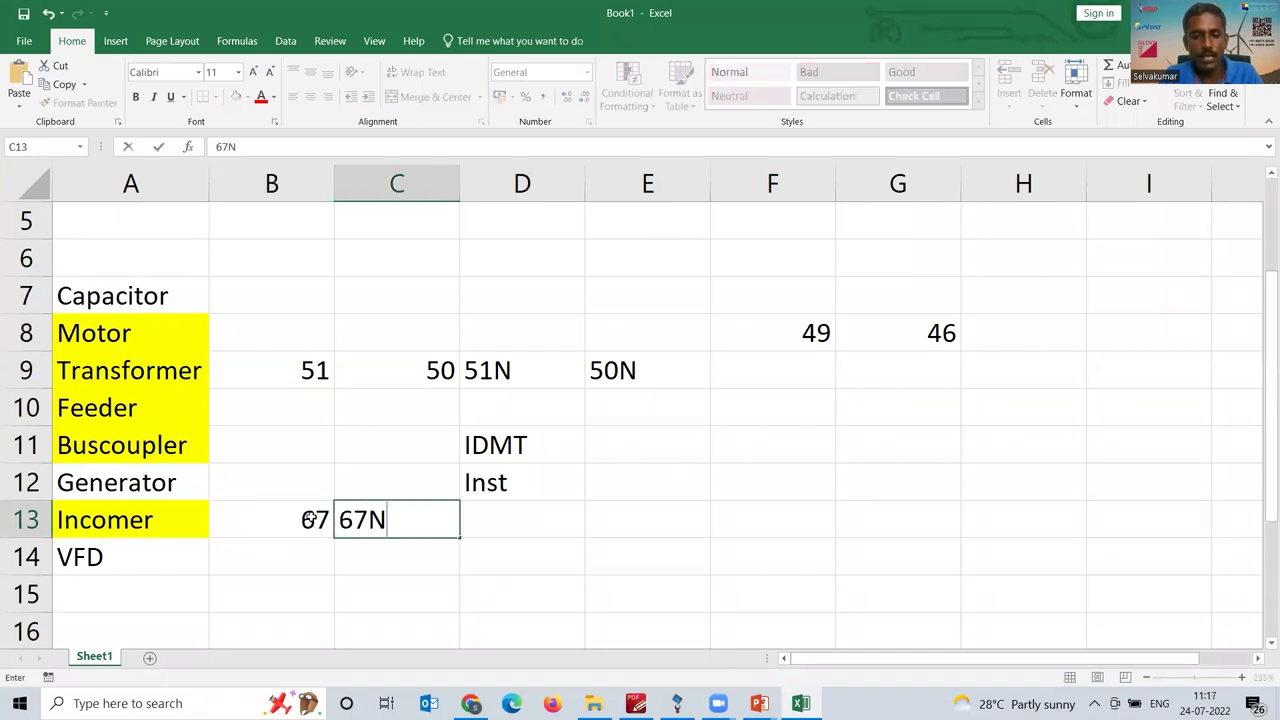
key(Return)
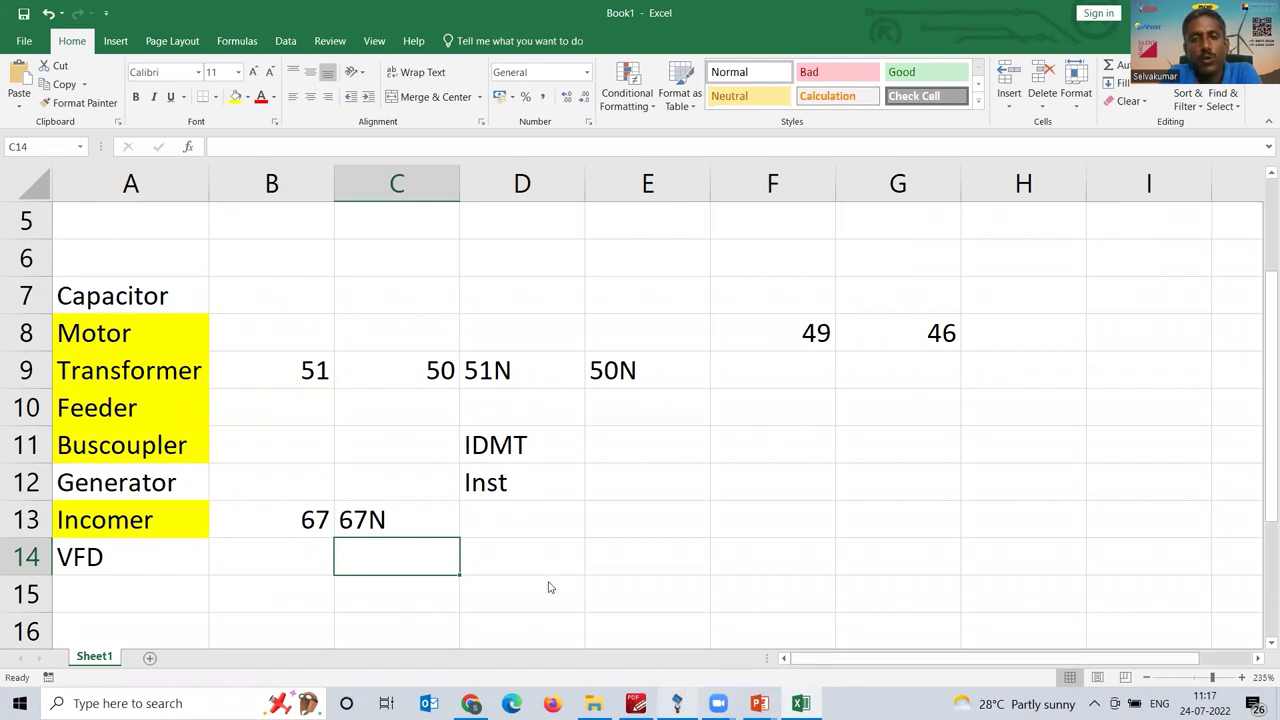
- Switch to ETAP and shift transformer T5 with CB12 and its relay so the branch runs straight between Bus1 and Bus15
key(alt+Tab)
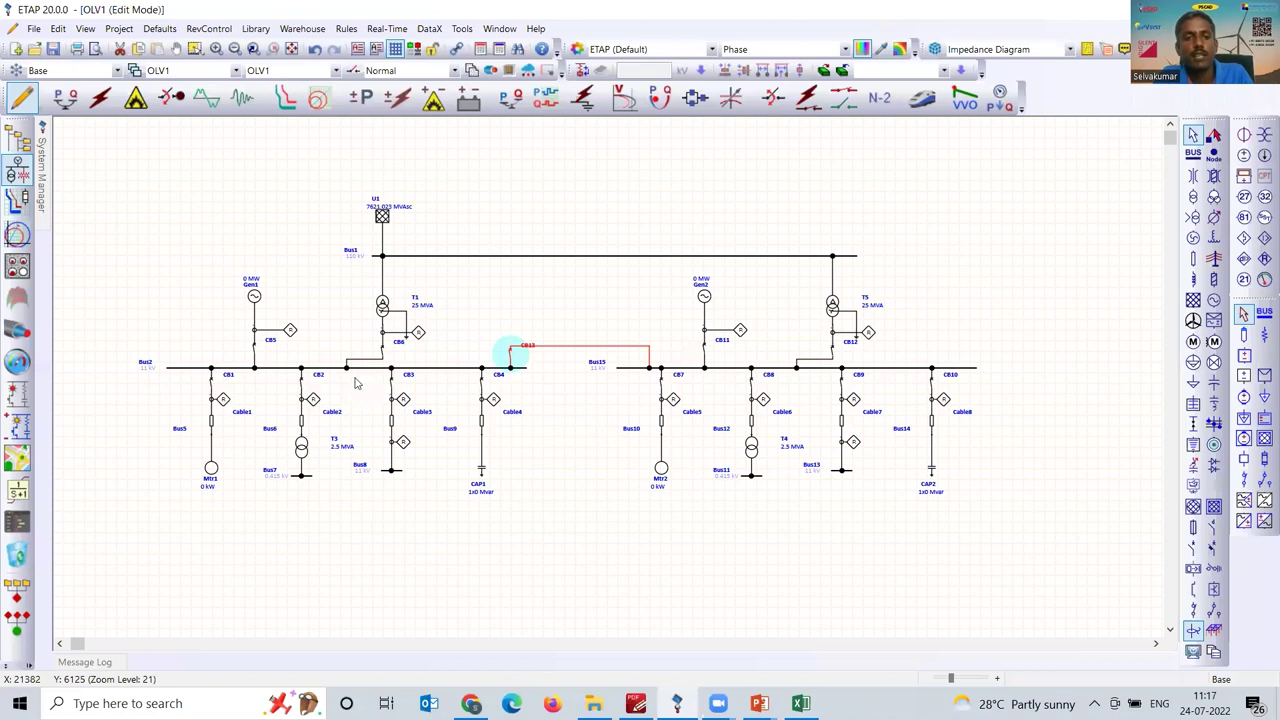
scroll(355, 380, up, 3)
scroll(300, 350, up, 1)
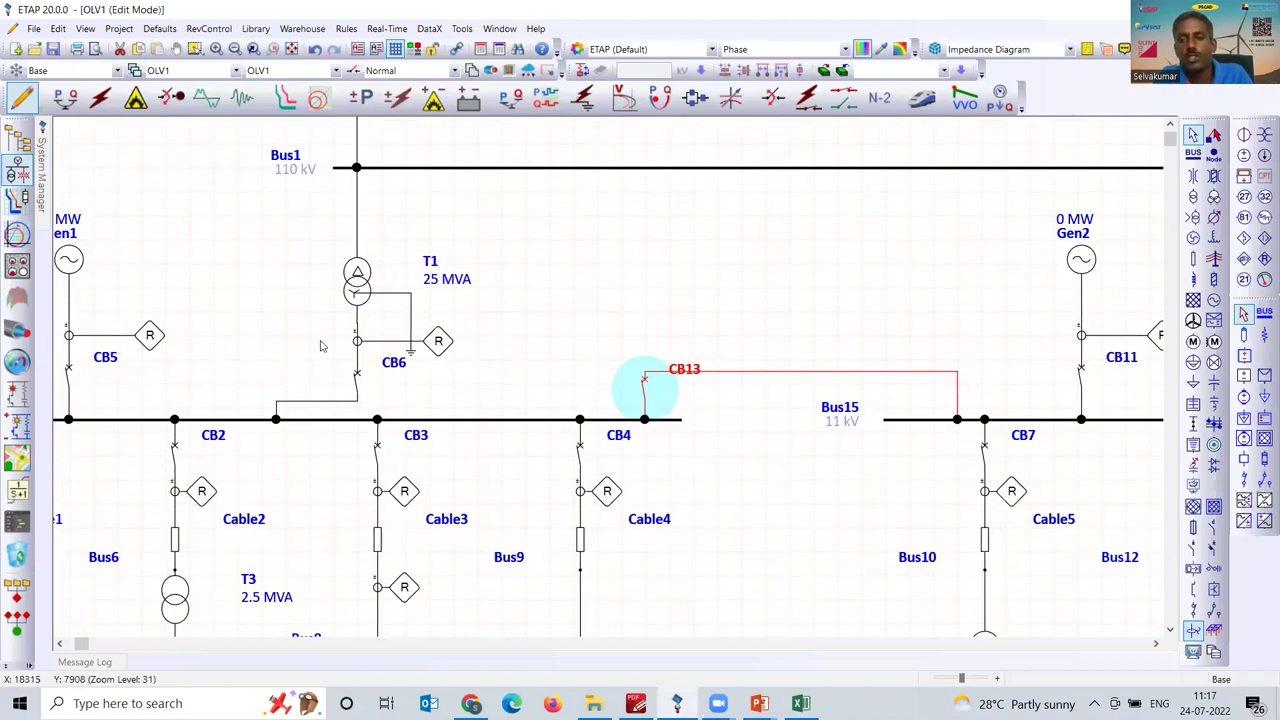
scroll(910, 305, down, 2)
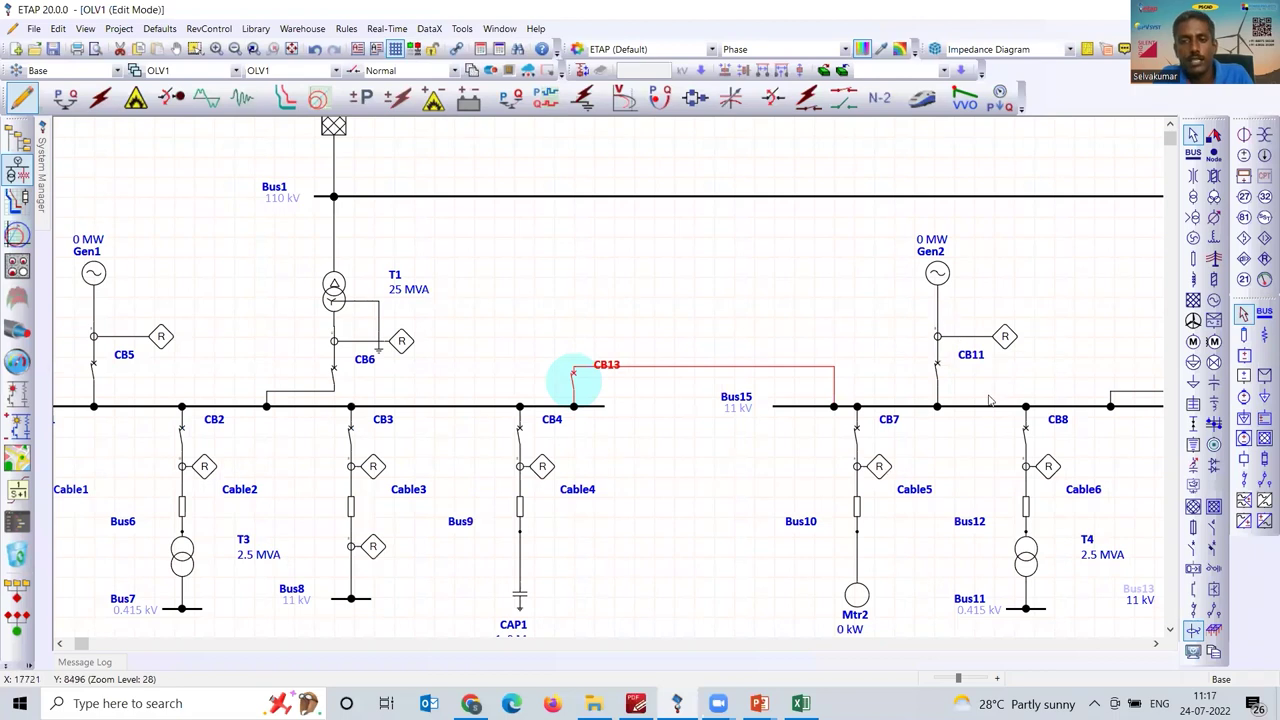
scroll(938, 312, down, 3)
scroll(895, 299, down, 1)
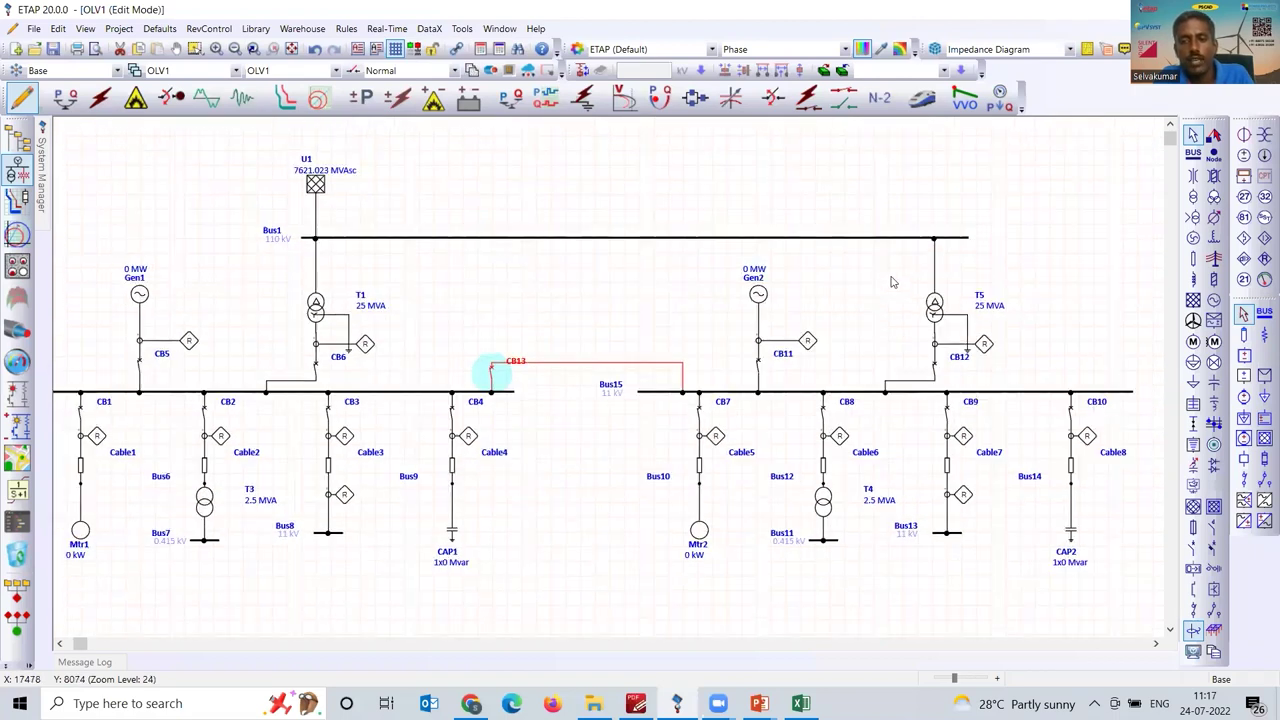
click(934, 308)
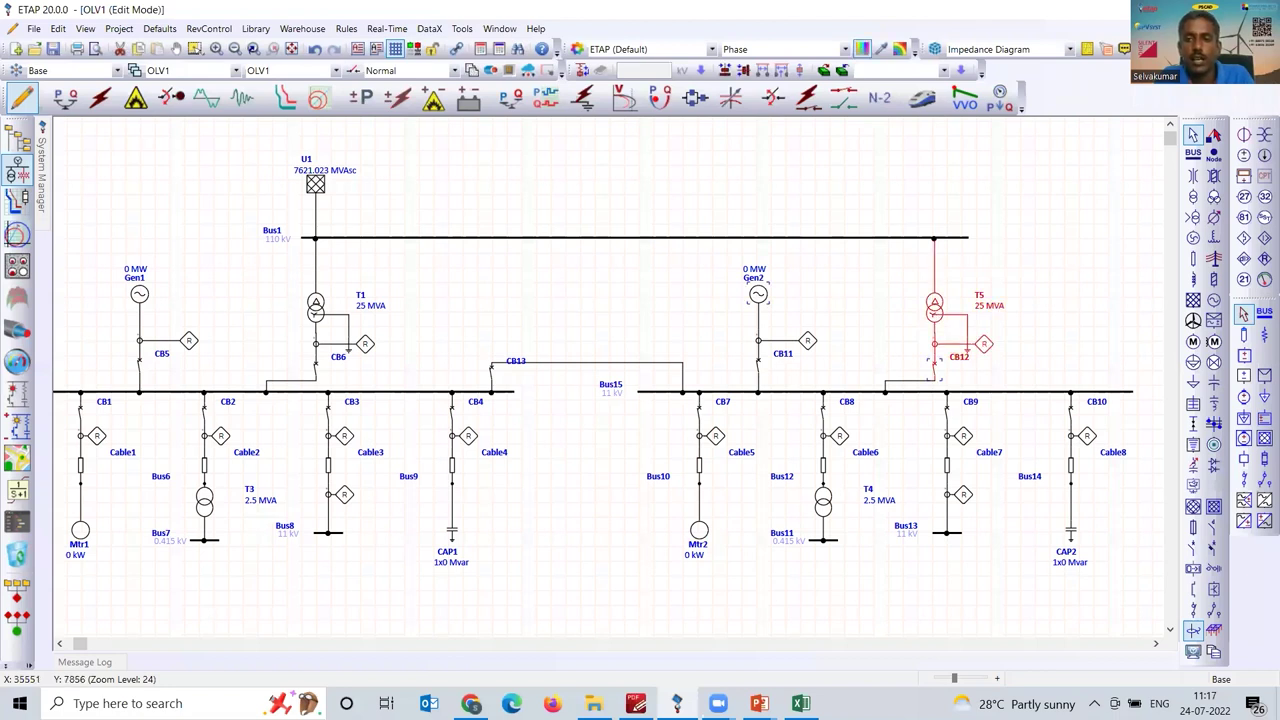
drag(950, 323, 972, 361)
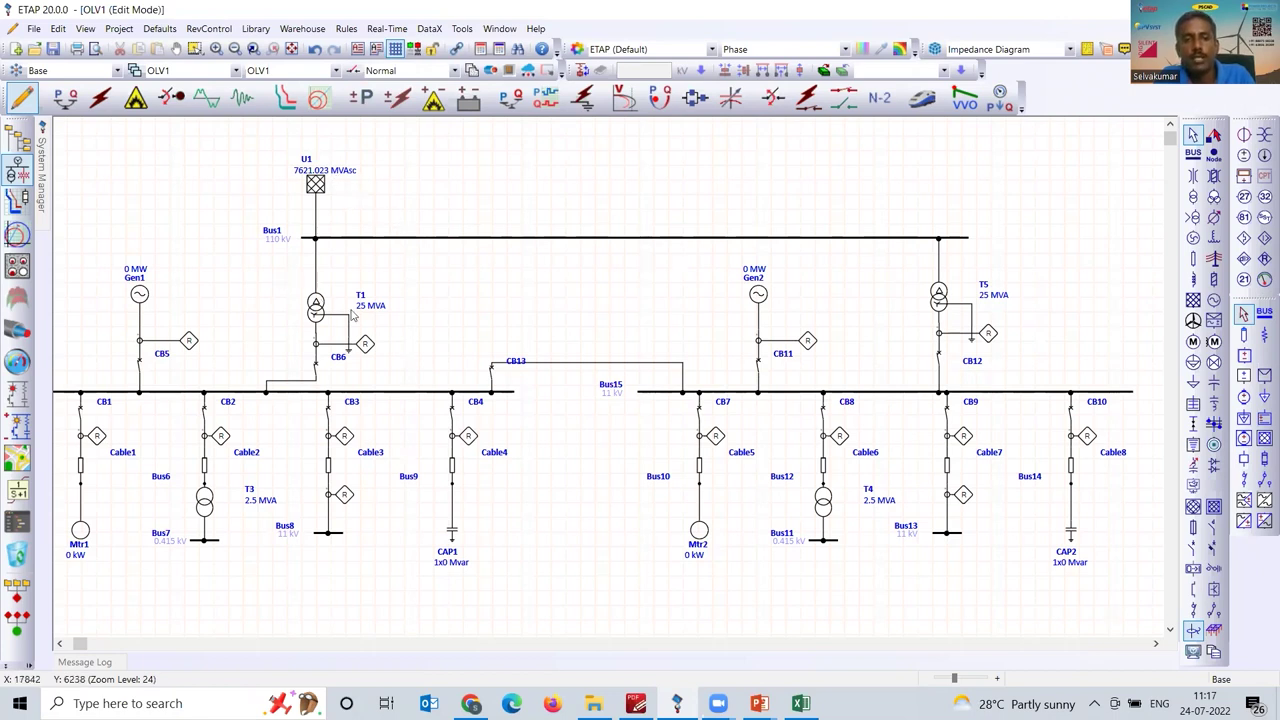
- Shift transformer T1 with CB6 and its relay so the branch meets Bus2 straight, and move coupler breaker CB13 higher above Bus2
drag(395, 375, 300, 285)
mouse_move(317, 369)
mouse_down()
mouse_move(275, 365)
mouse_move(343, 356)
mouse_move(333, 360)
mouse_up()
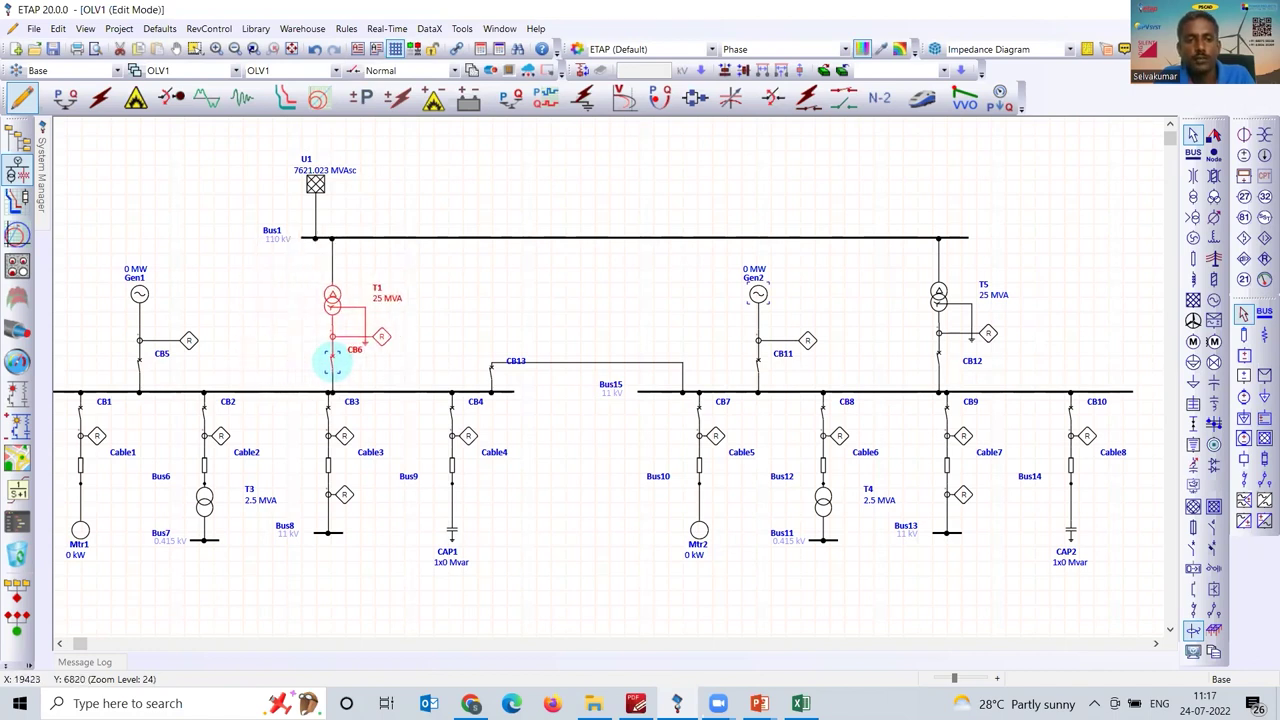
click(442, 320)
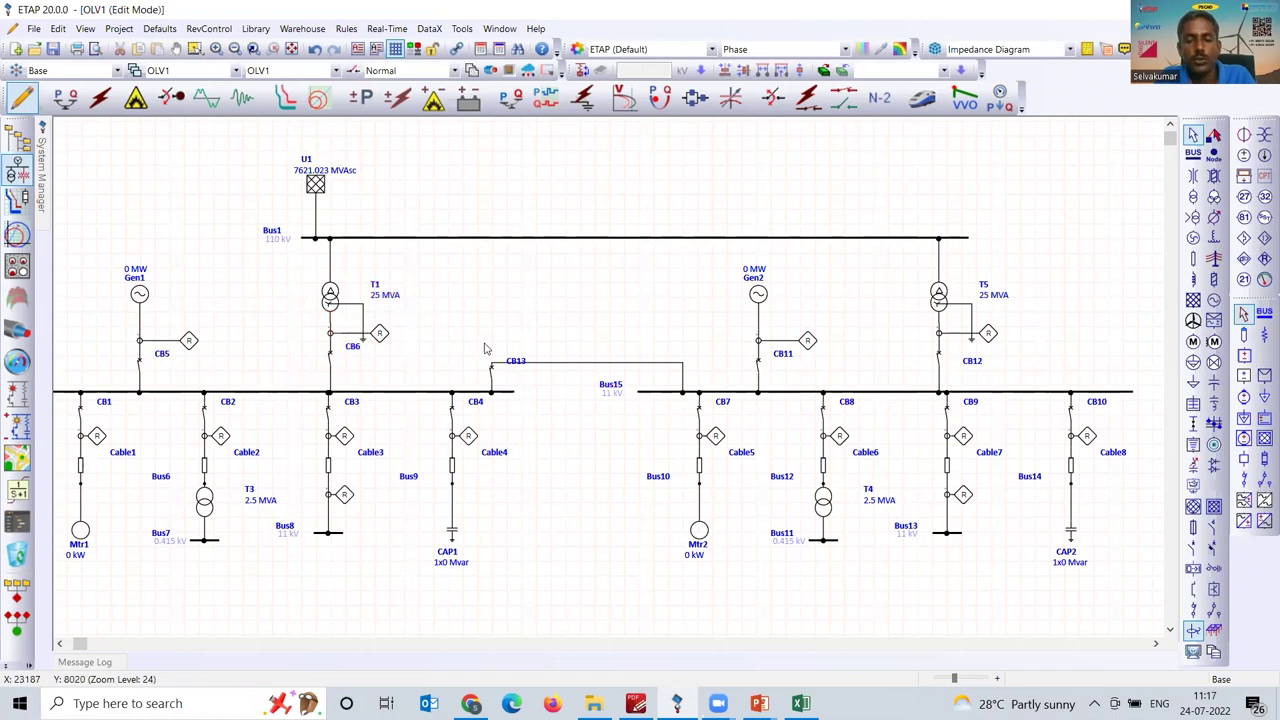
drag(491, 372, 484, 328)
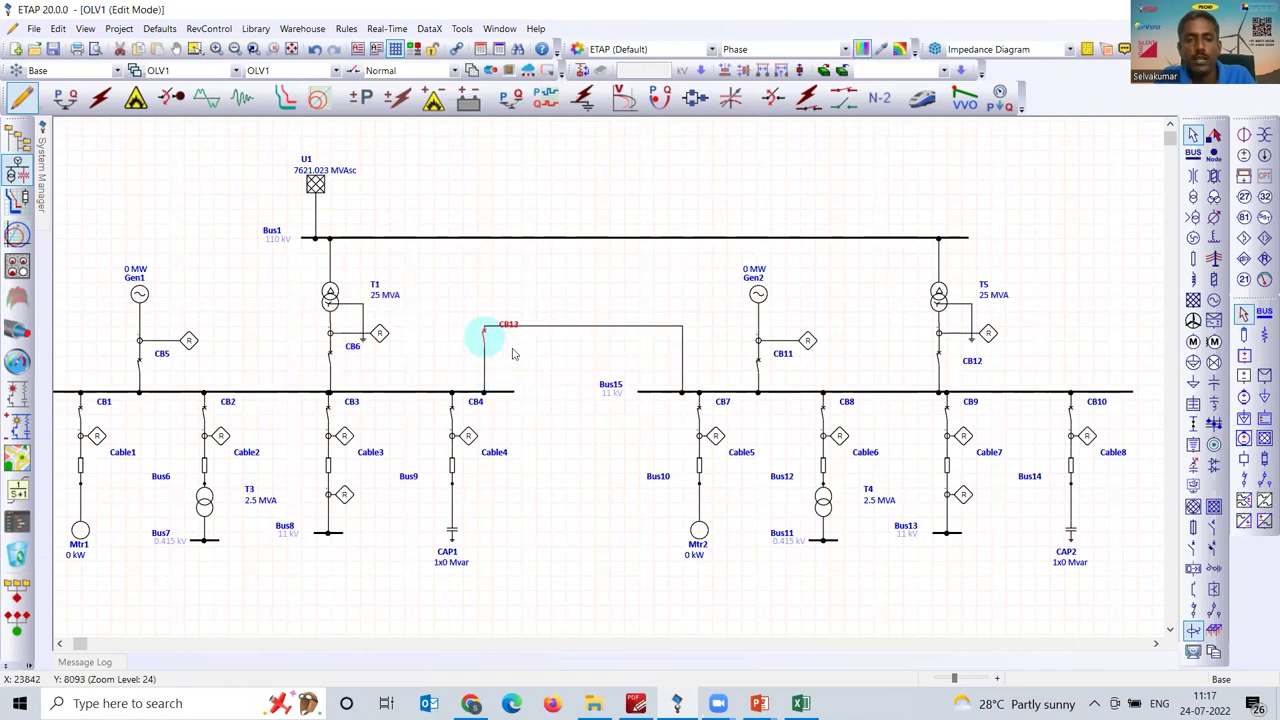
click(517, 355)
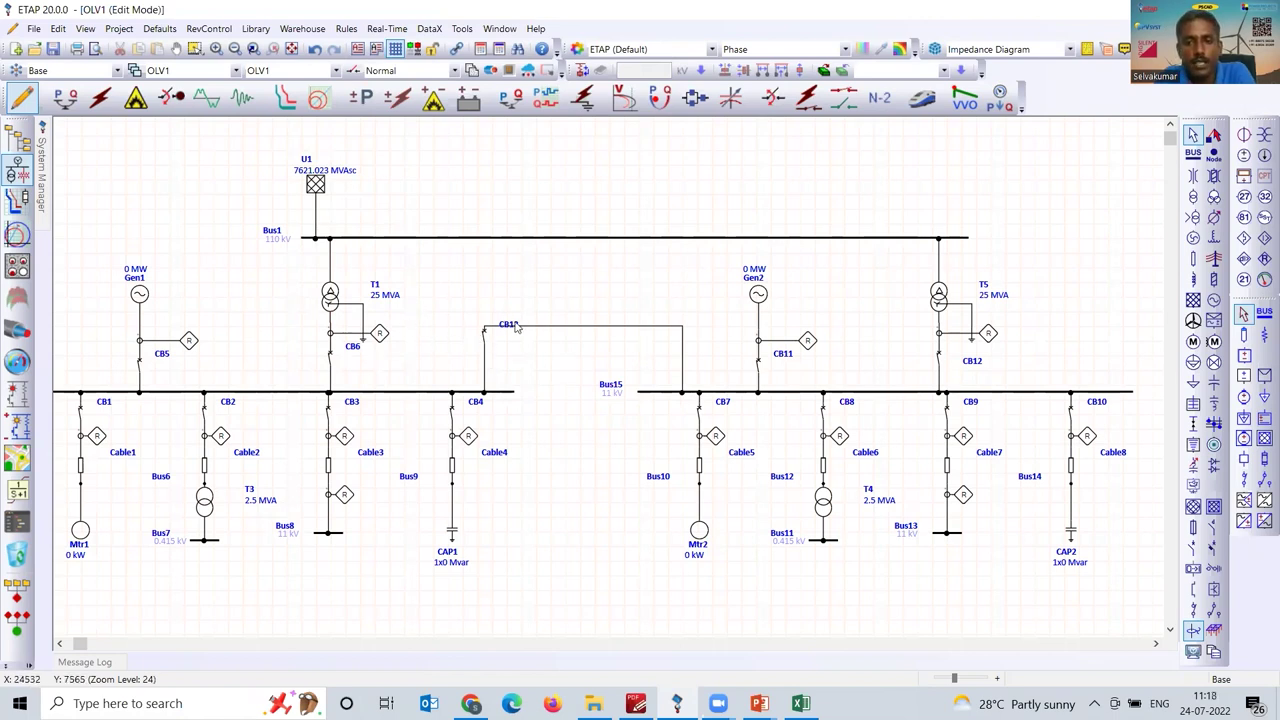
- Move coupler breaker CB13 slightly lower and closer to the Bus15 end of Bus2, keeping its link to Bus15
click(484, 338)
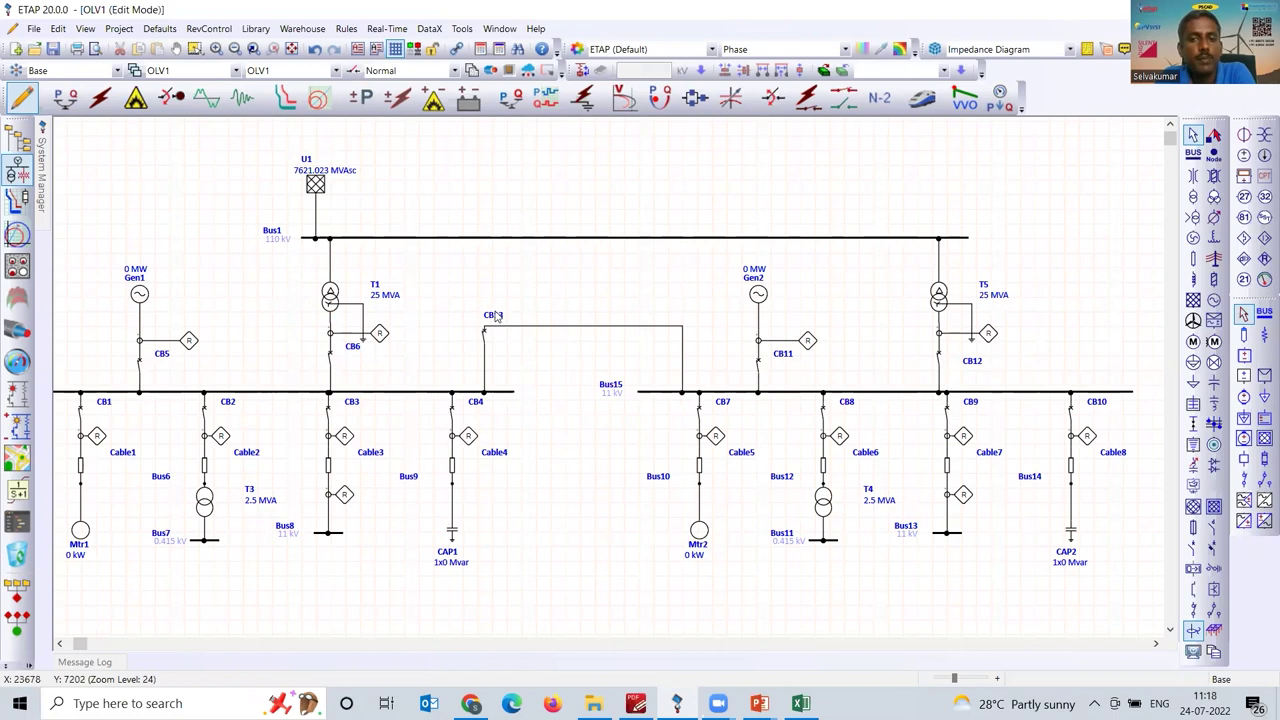
drag(480, 338, 500, 352)
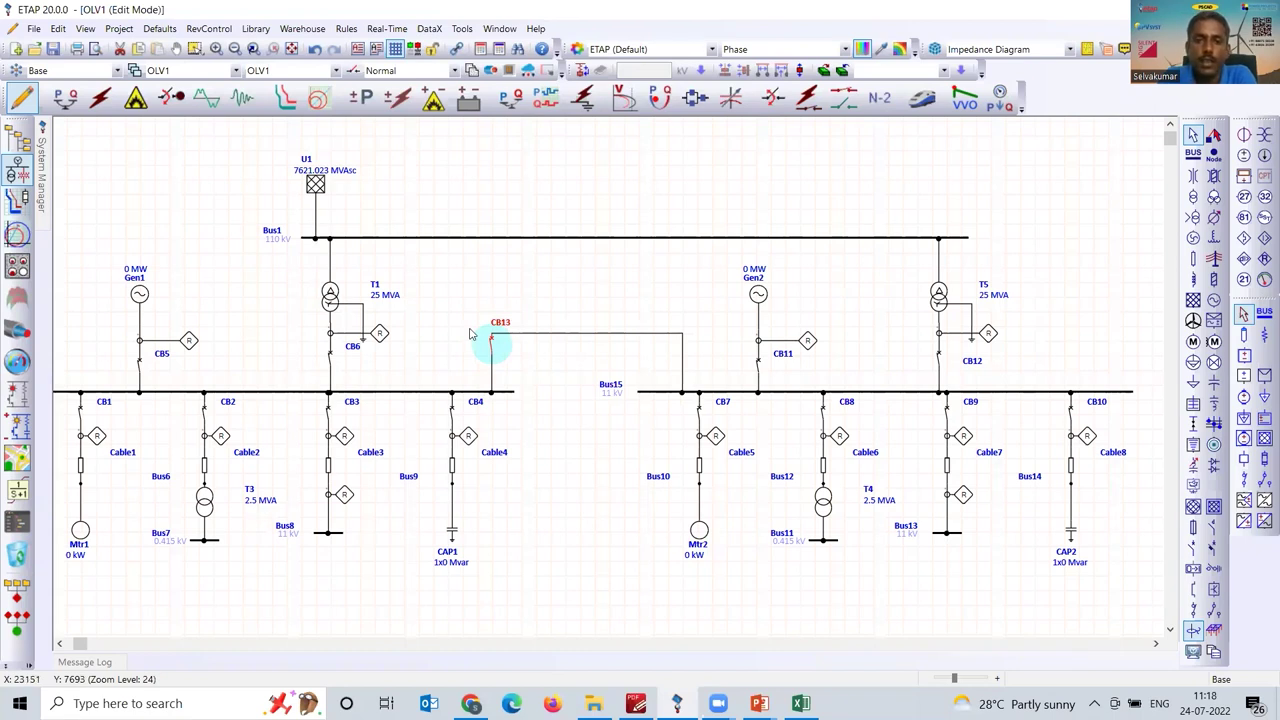
click(494, 344)
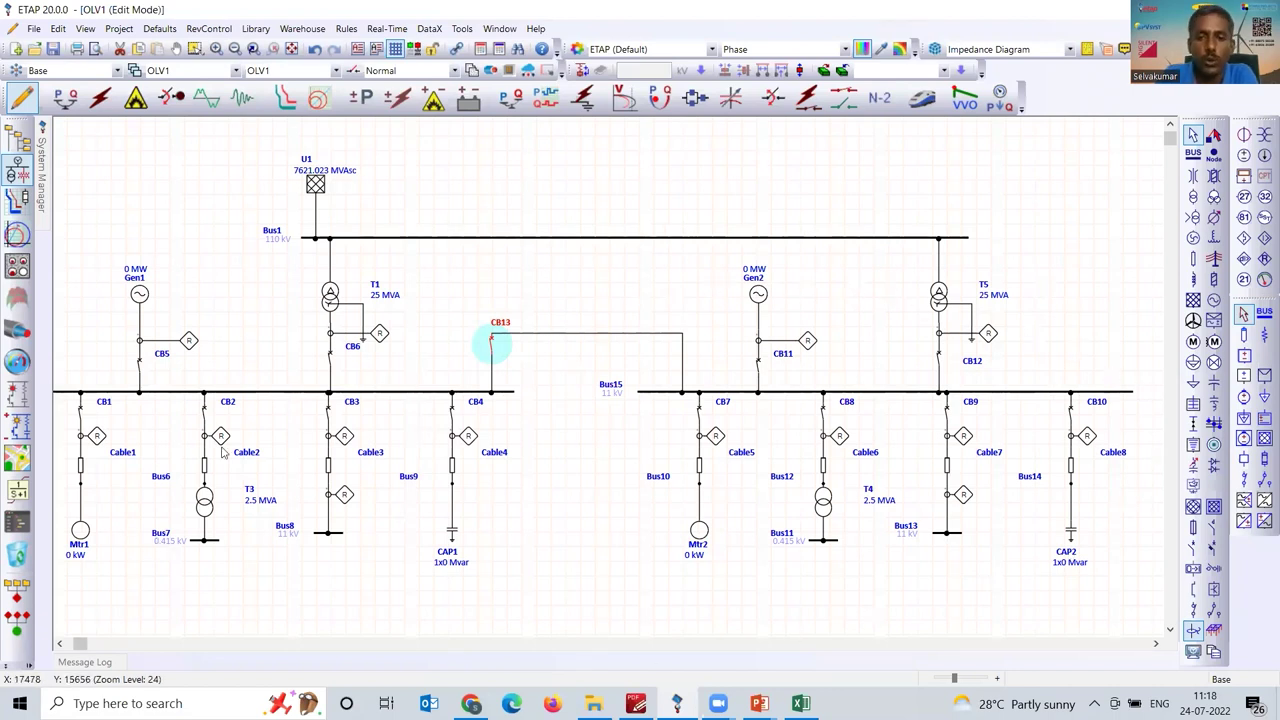
click(337, 348)
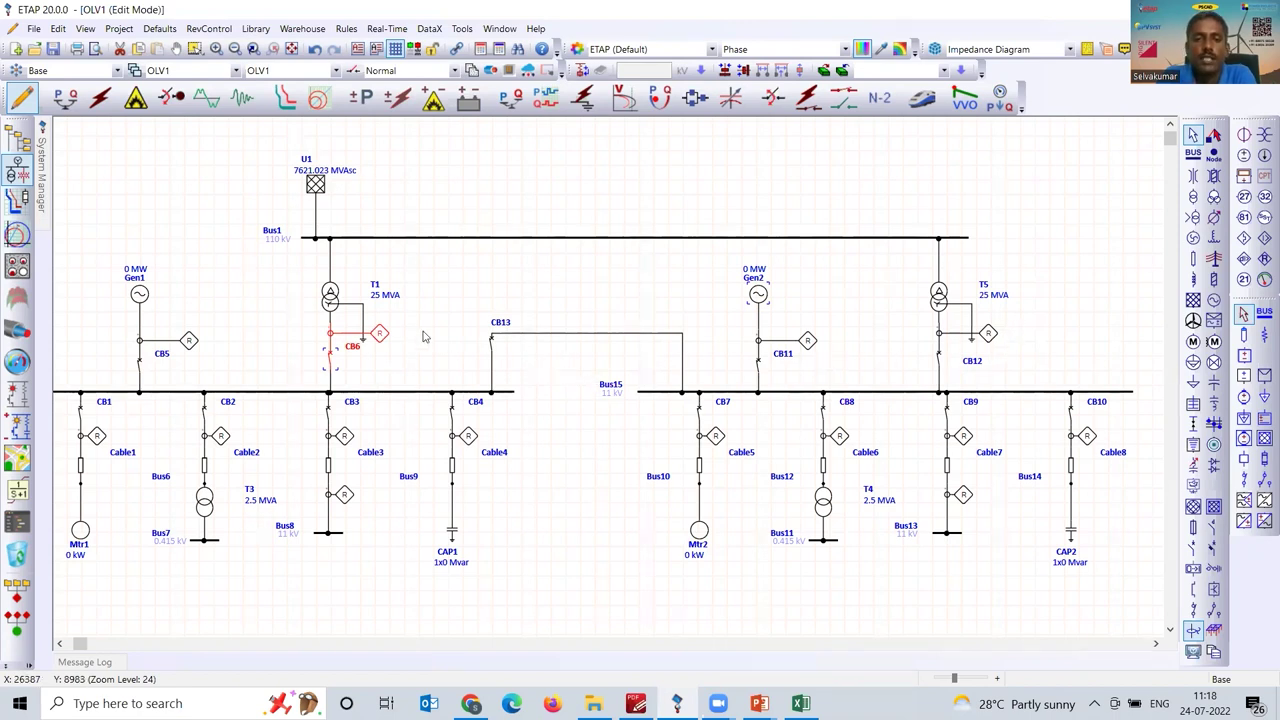
click(557, 371)
click(491, 343)
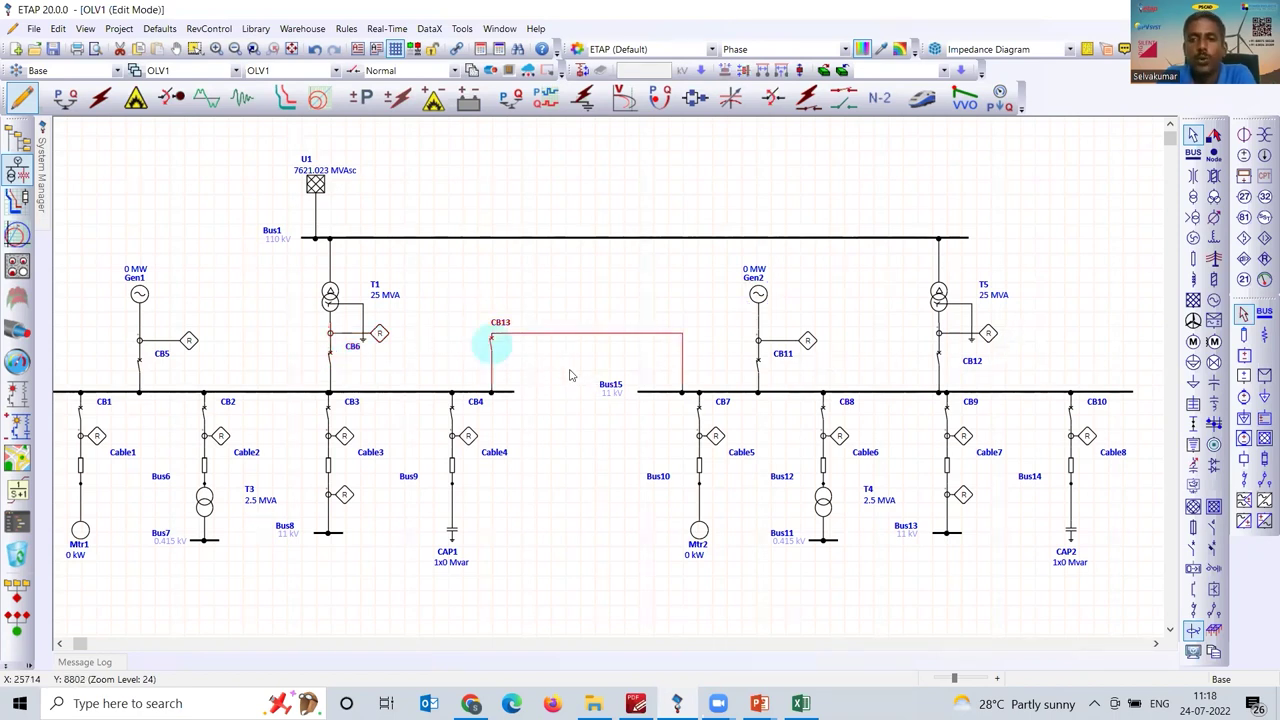
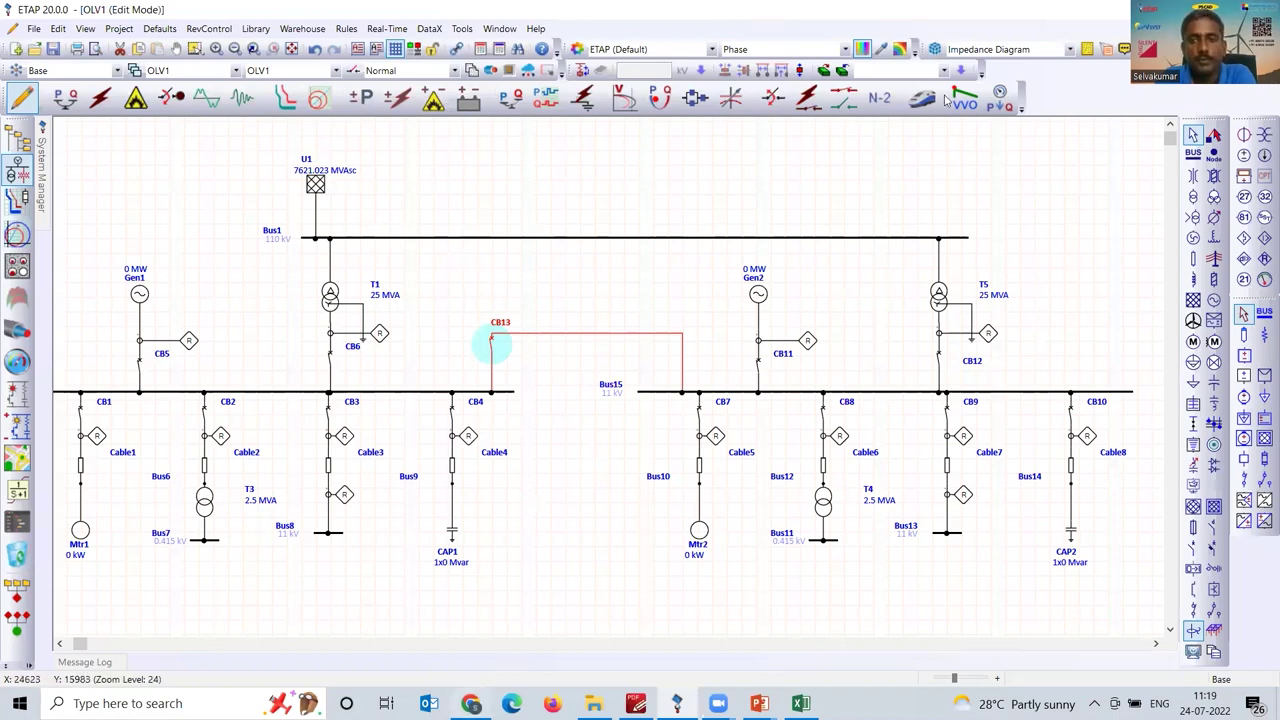
- Switch to the browser and search Google in a new tab for the textbook Fundamentals of Power System Protection
key(alt+Tab)
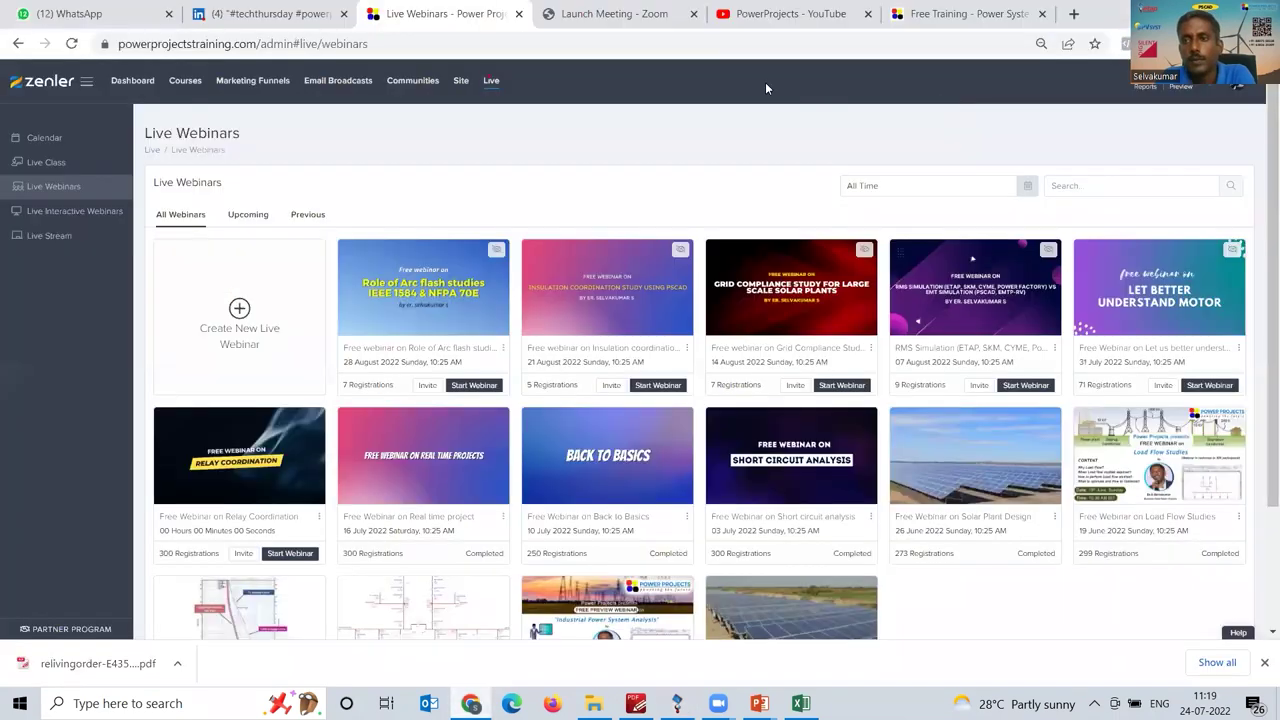
click(1077, 14)
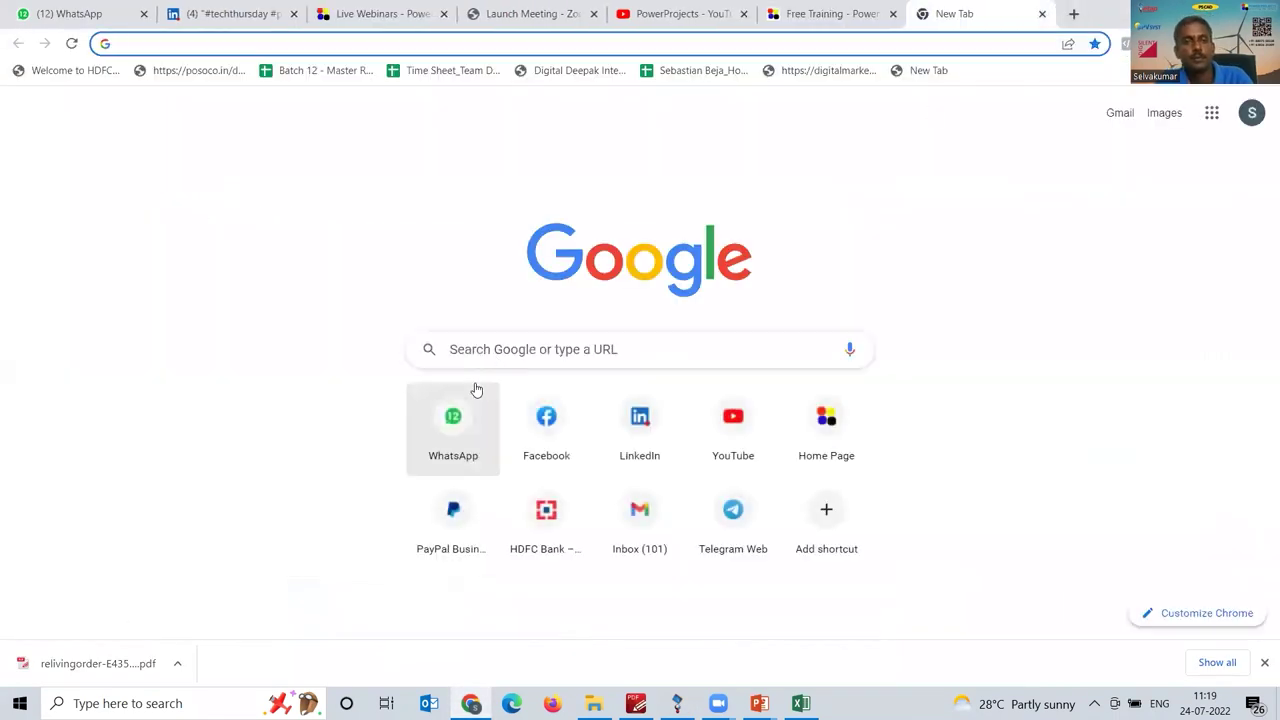
click(498, 357)
text(pow)
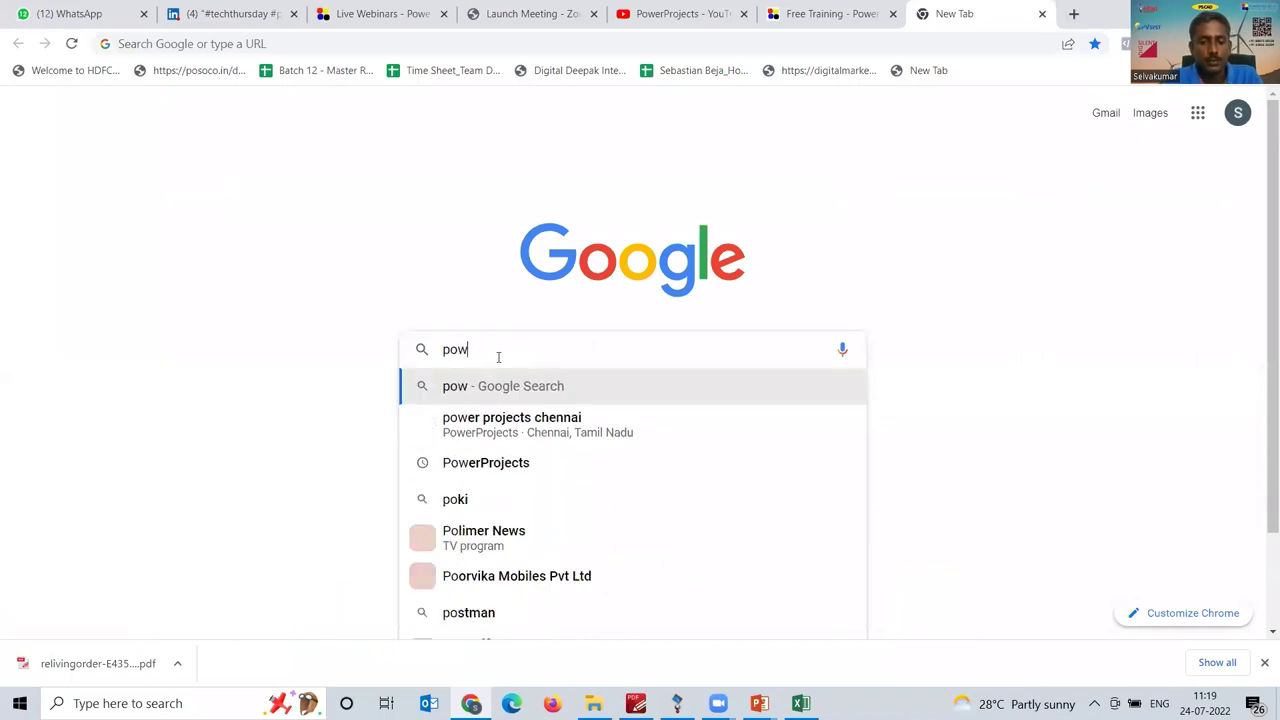
text(er system protect)
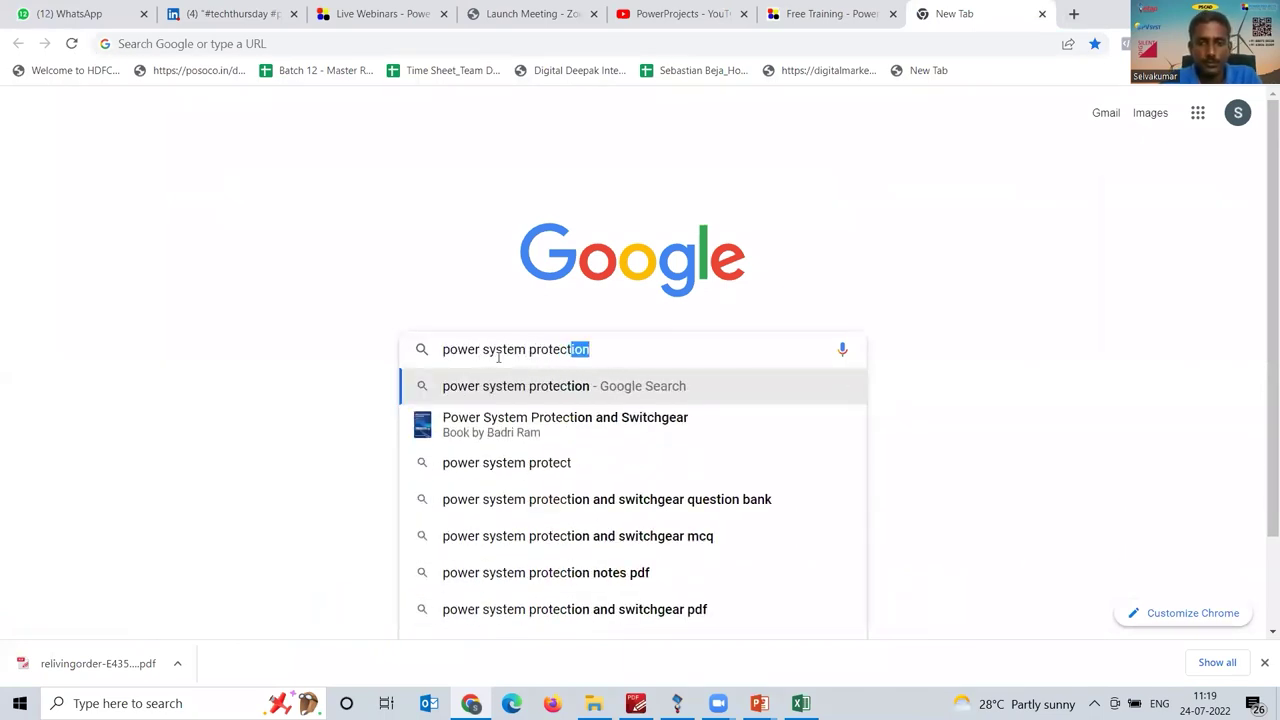
text(ion )
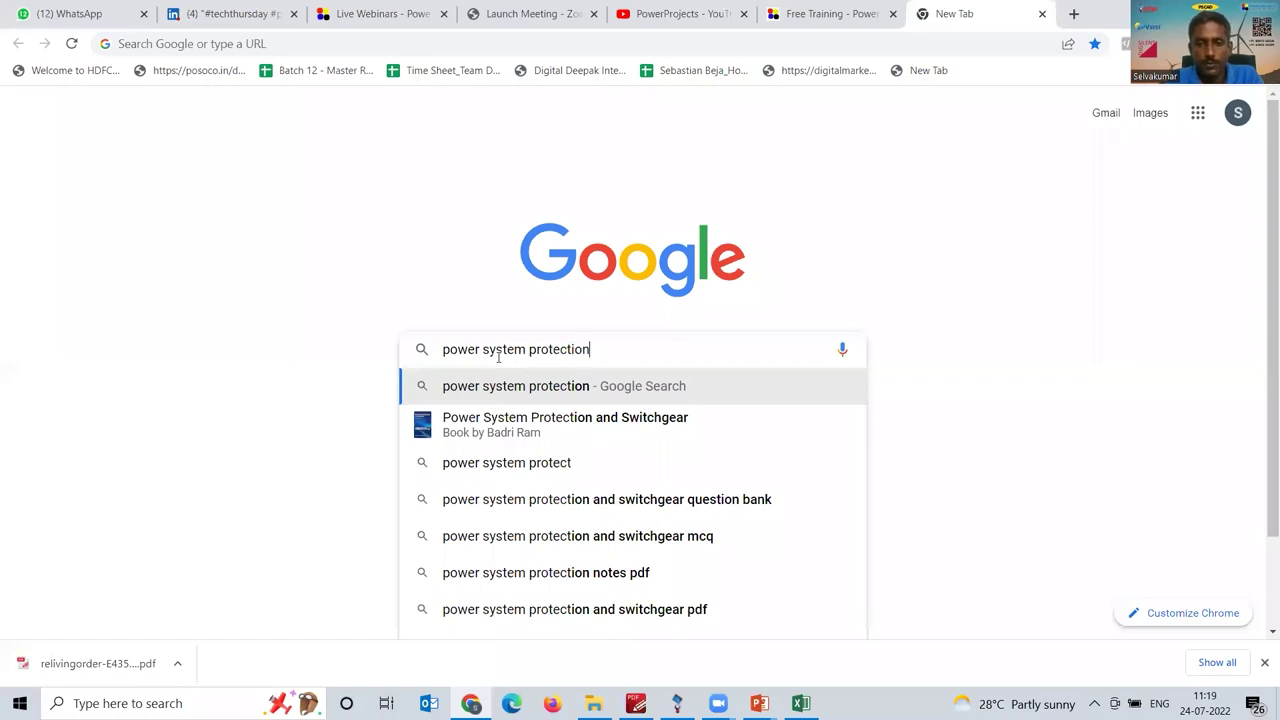
text(Y G)
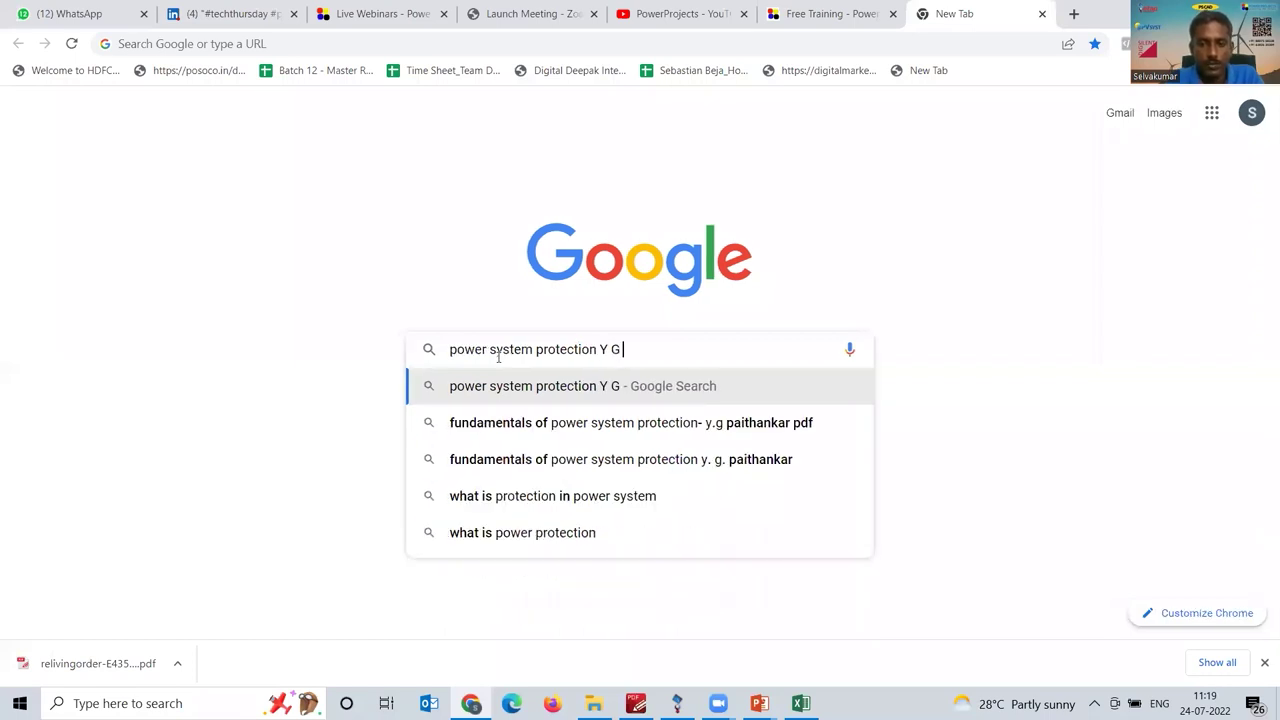
click(601, 452)
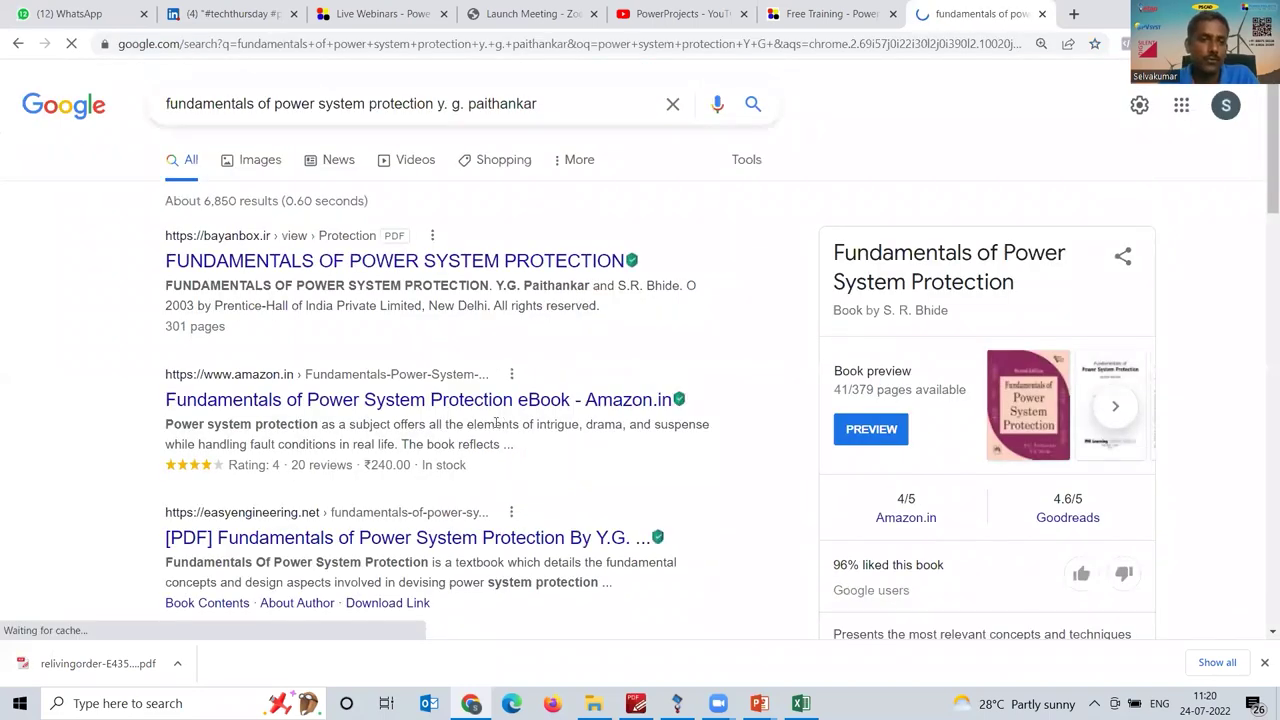
- View the book's Amazon.in page, then return to the search results and look through the other listings
click(362, 401)
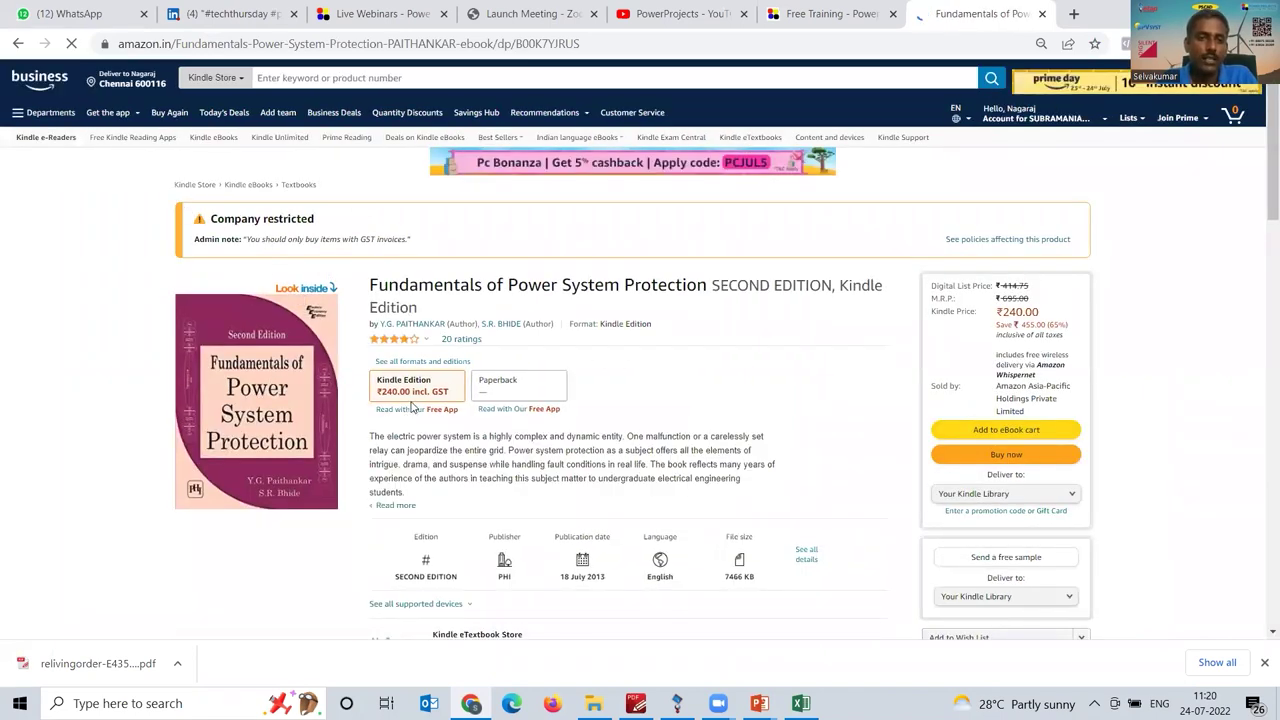
click(19, 46)
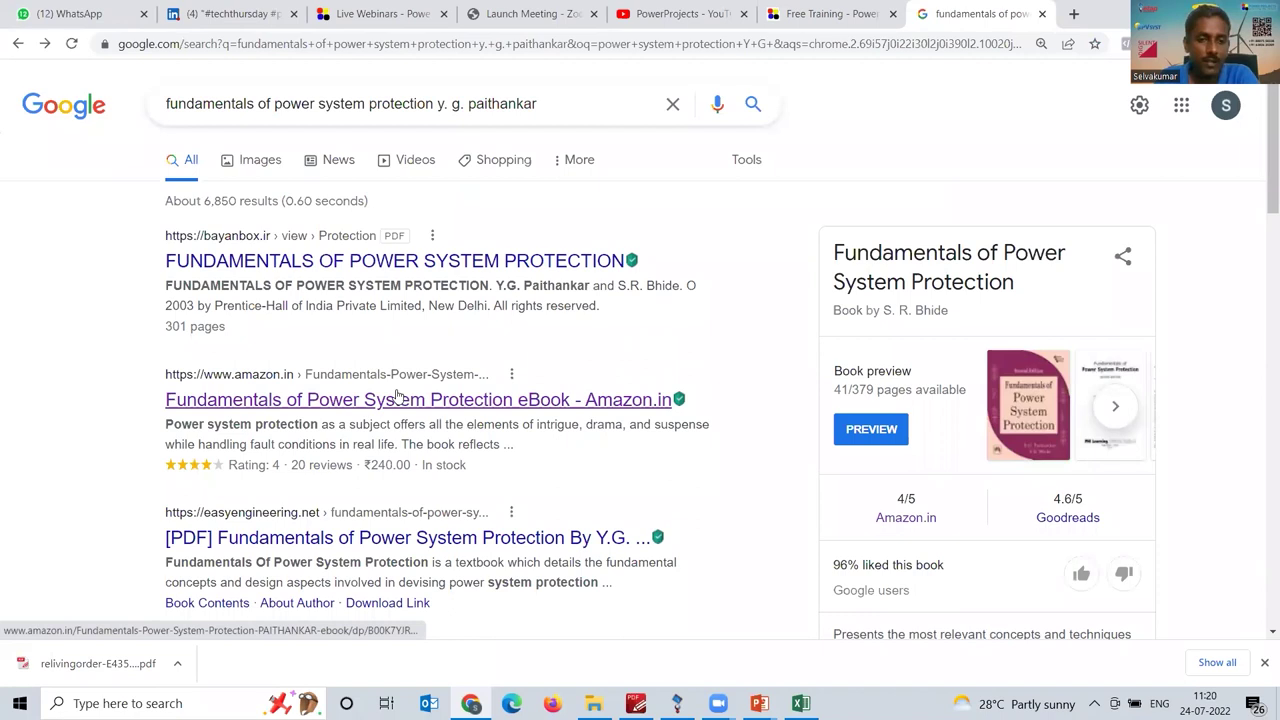
scroll(412, 470, down, 2)
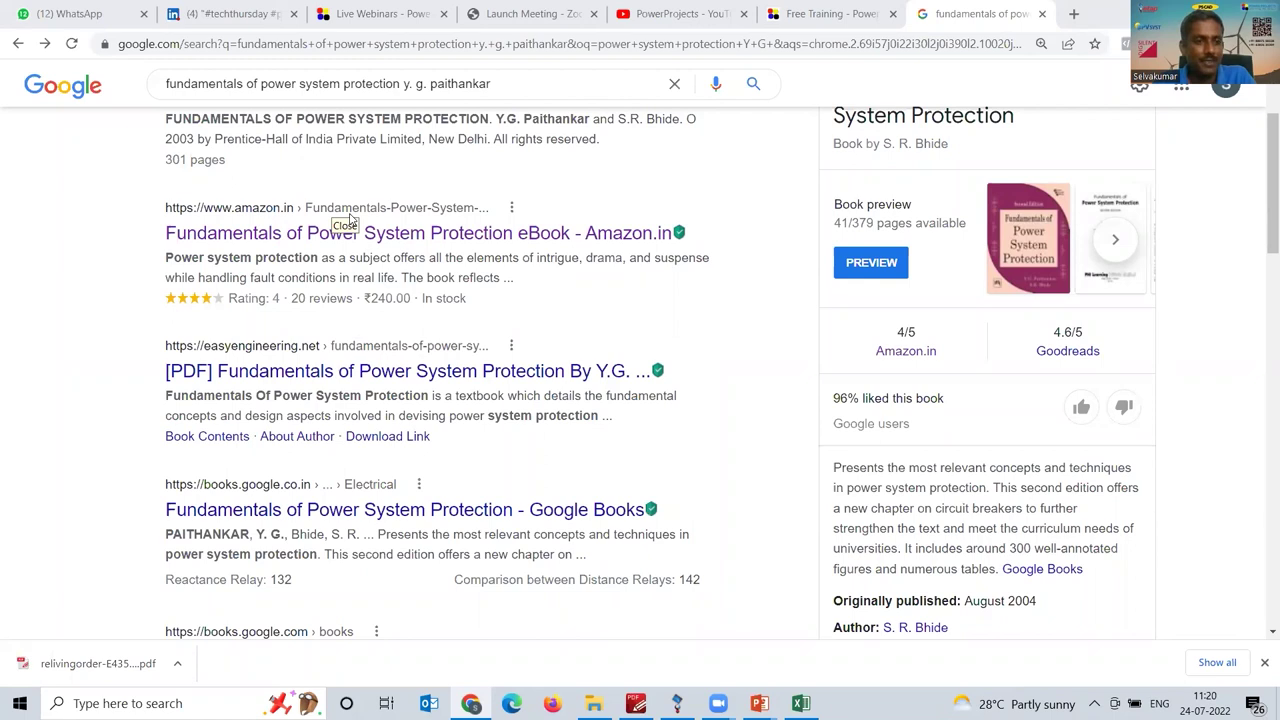
- Search Google for npag protection and look at the Network Protection & Automation Guide result
drag(490, 84, 5, 44)
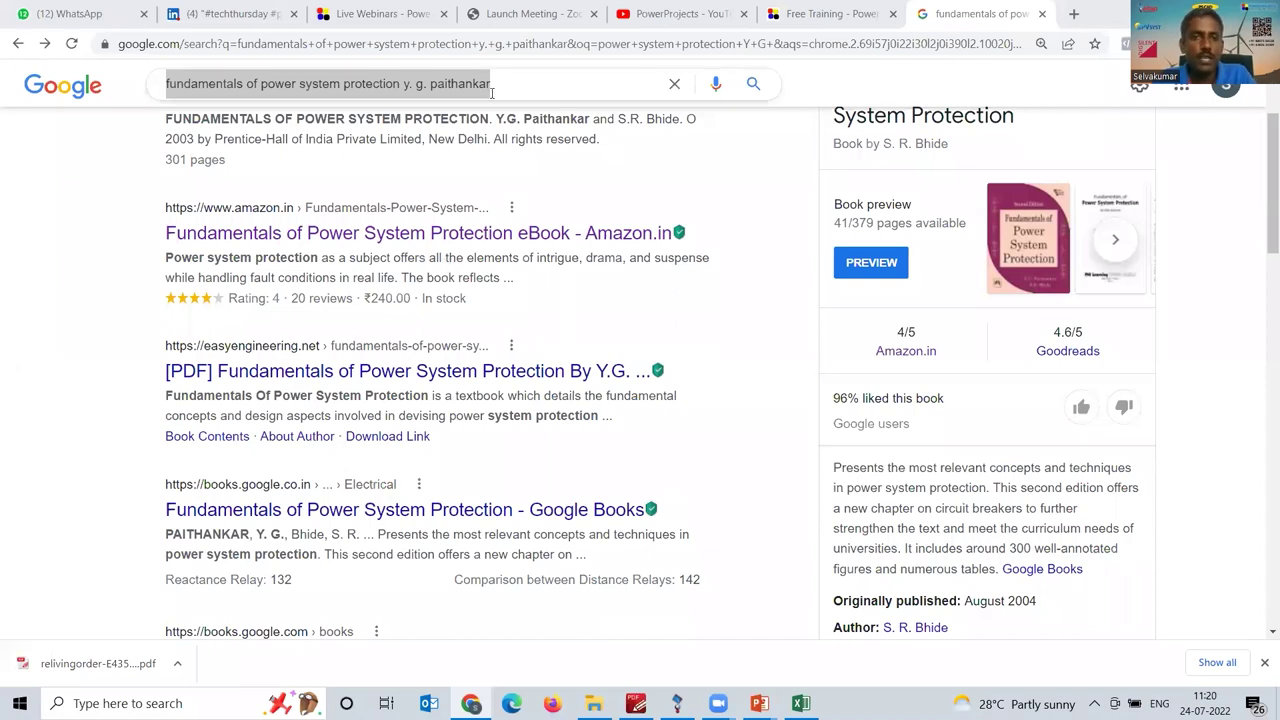
click(405, 83)
drag(343, 83, 490, 83)
key(ctrl+a)
text(NPAG)
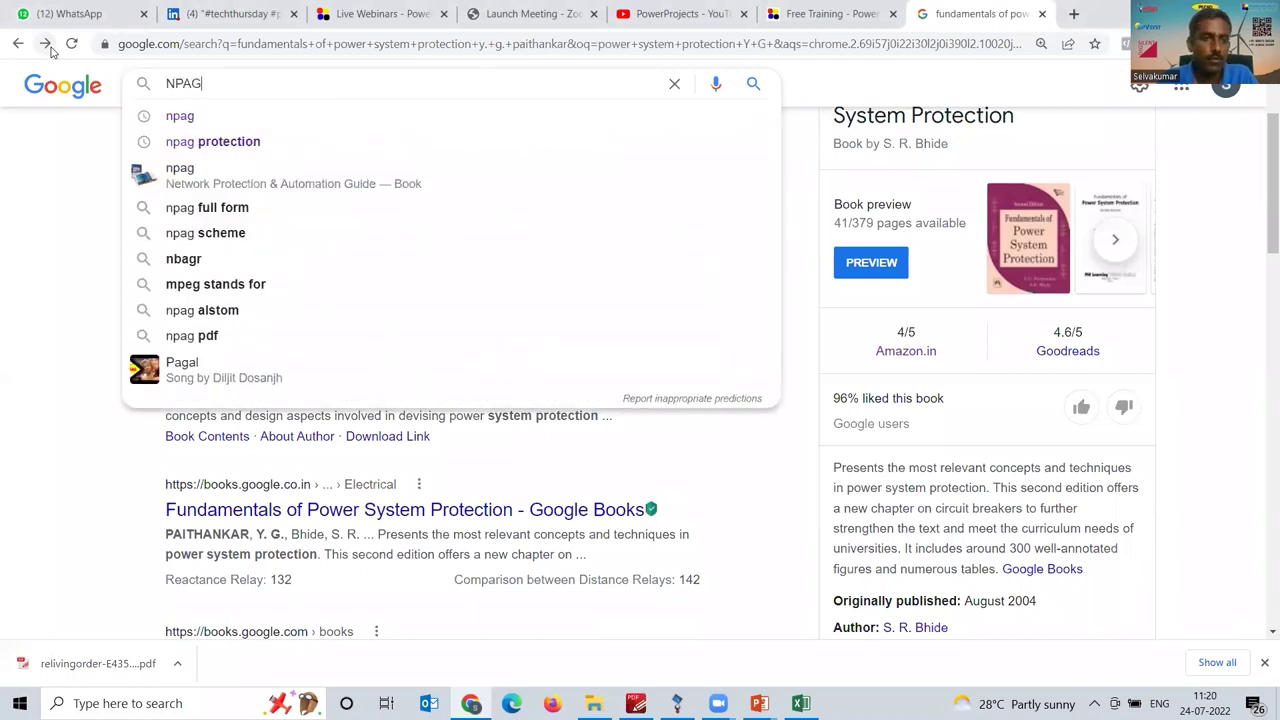
click(257, 143)
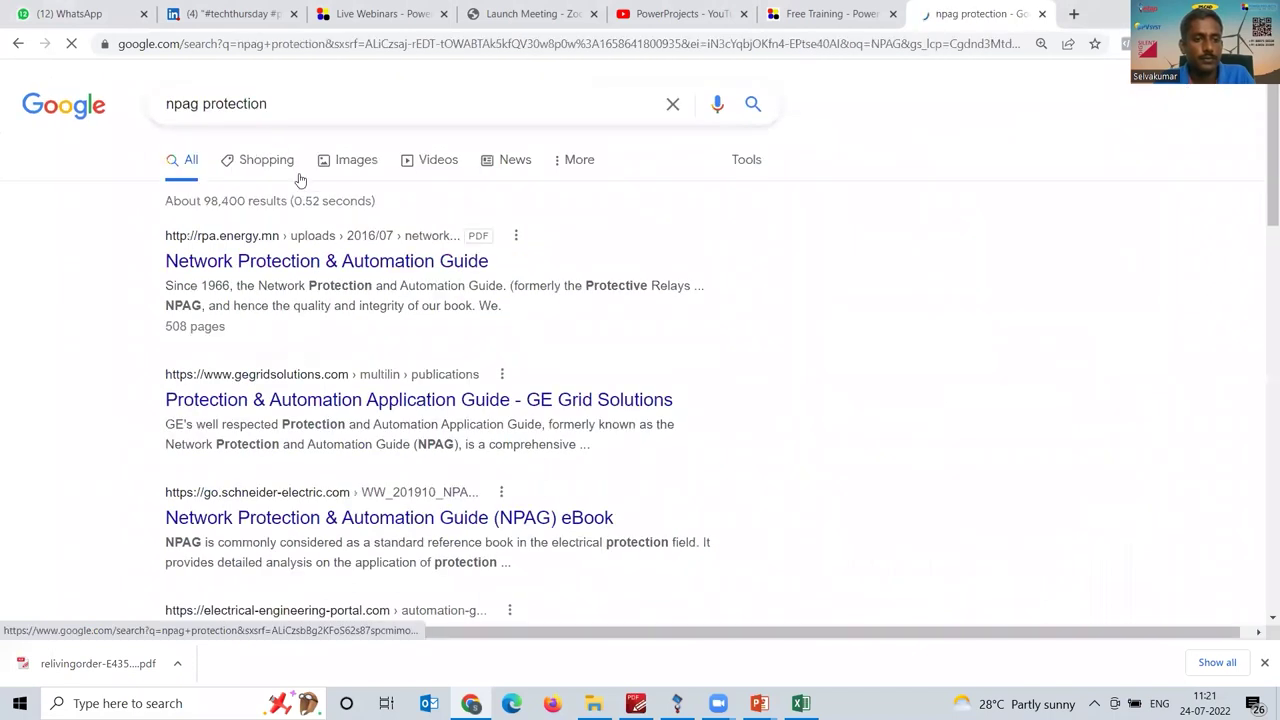
right_click(300, 261)
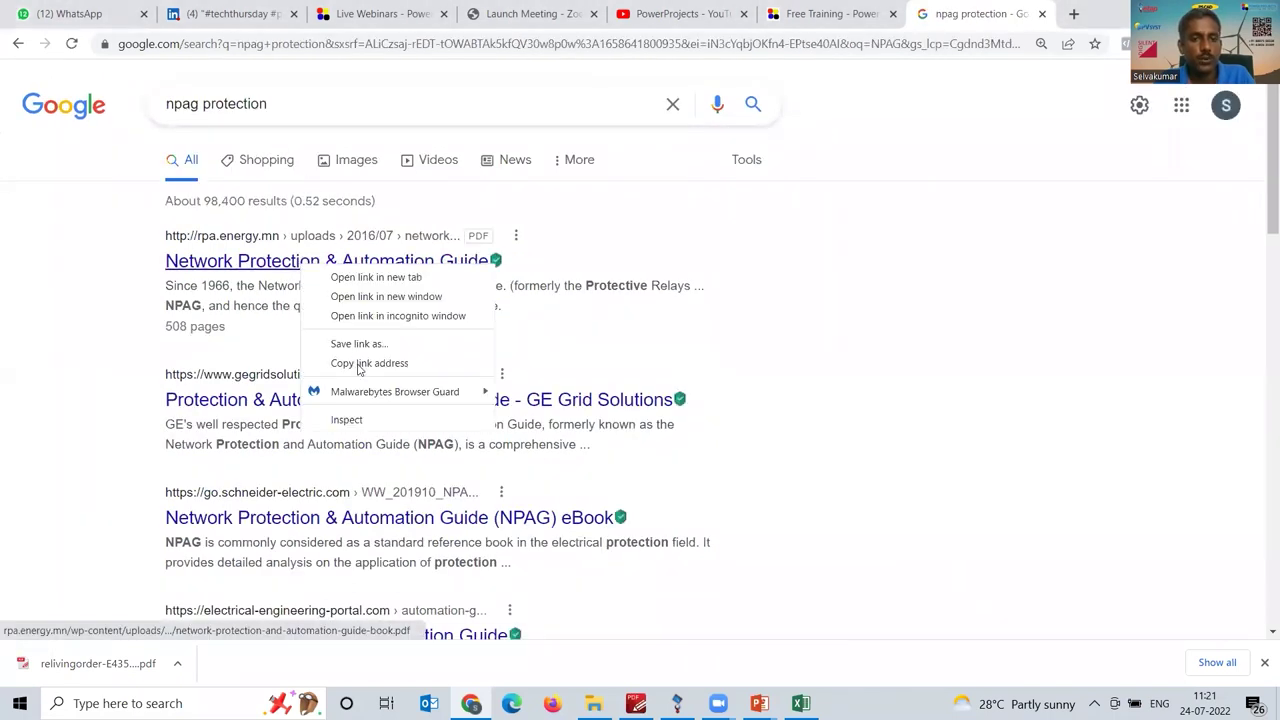
click(420, 123)
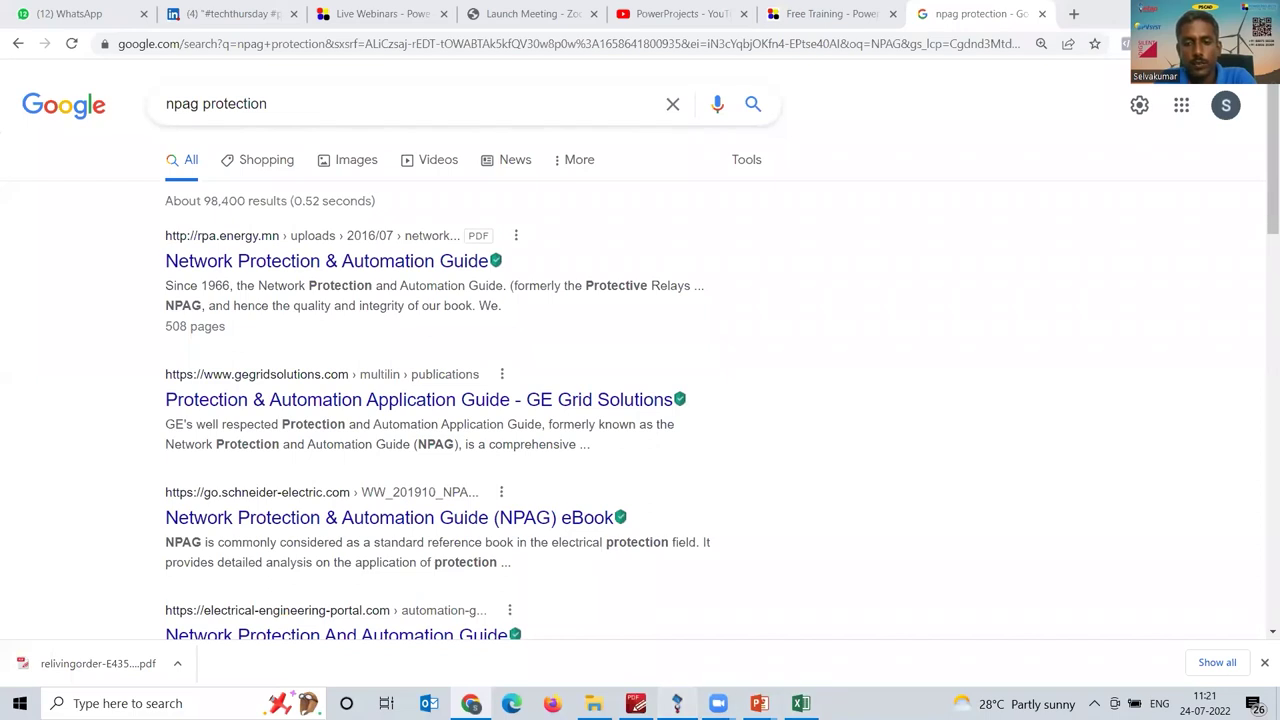
- Switch to ETAP, review the relay function list in Excel, and return to the diagram to examine the Gen1 side
click(677, 703)
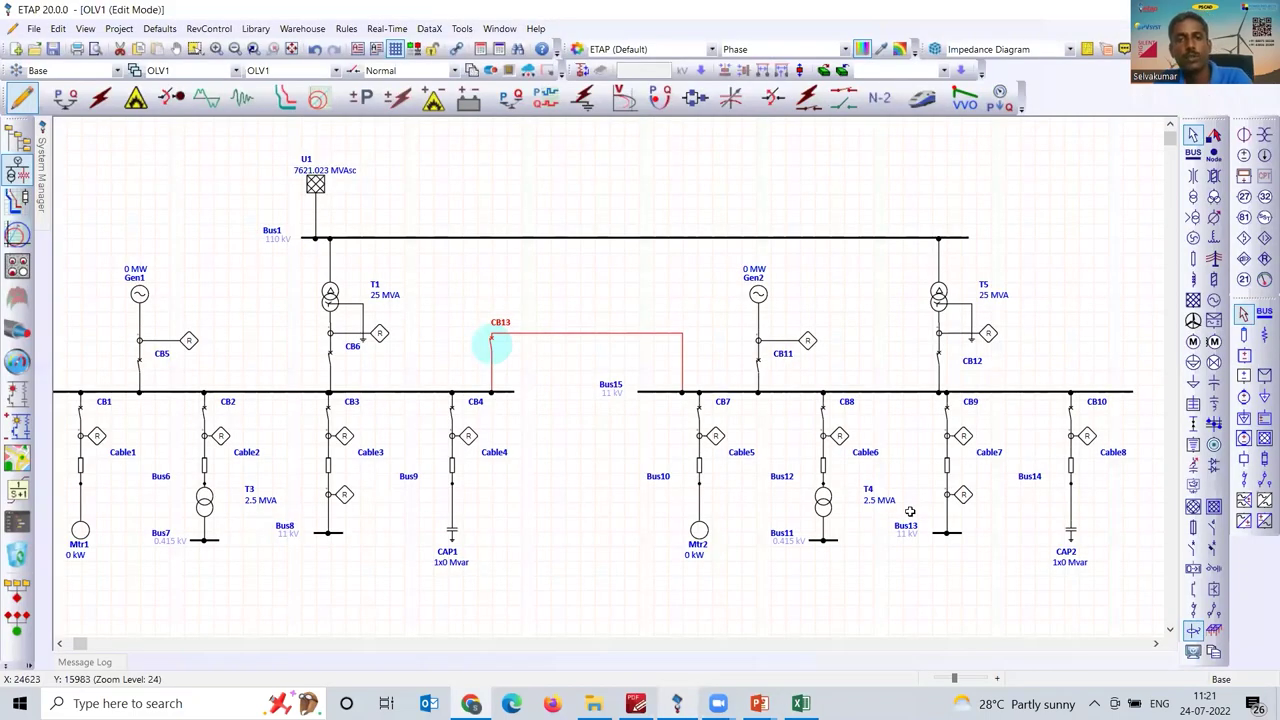
key(alt+Tab)
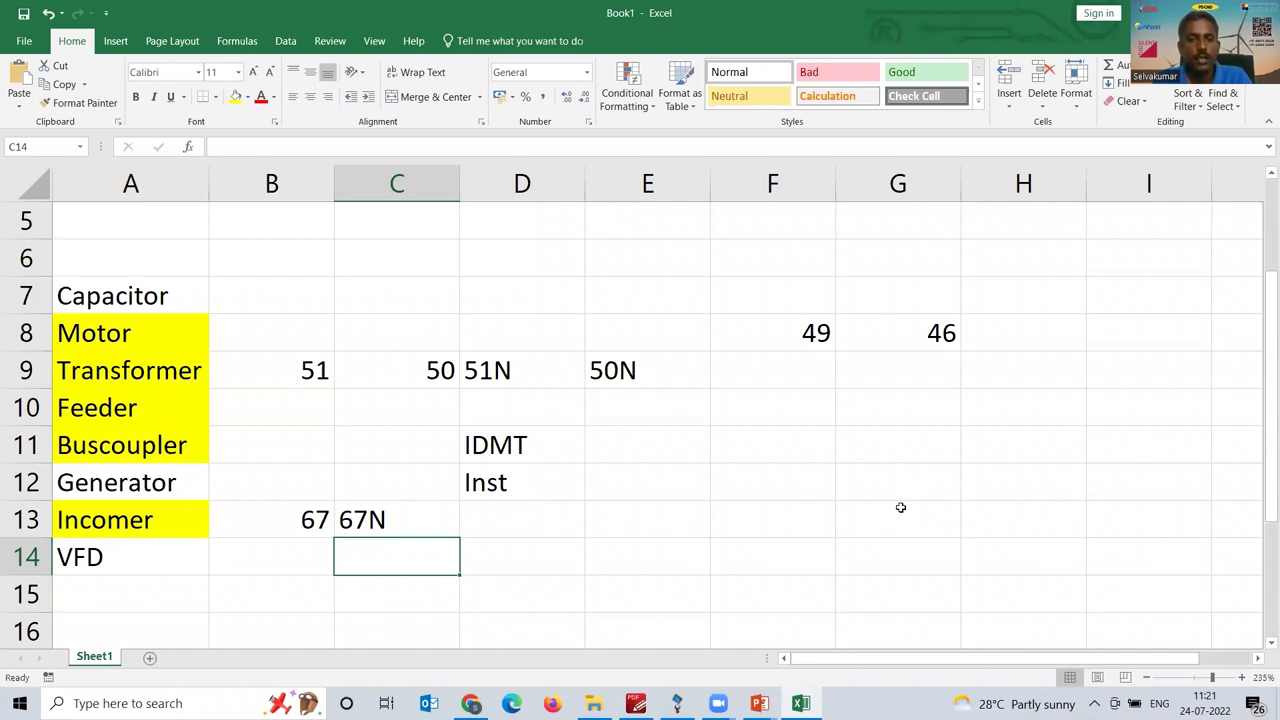
key(alt+Tab)
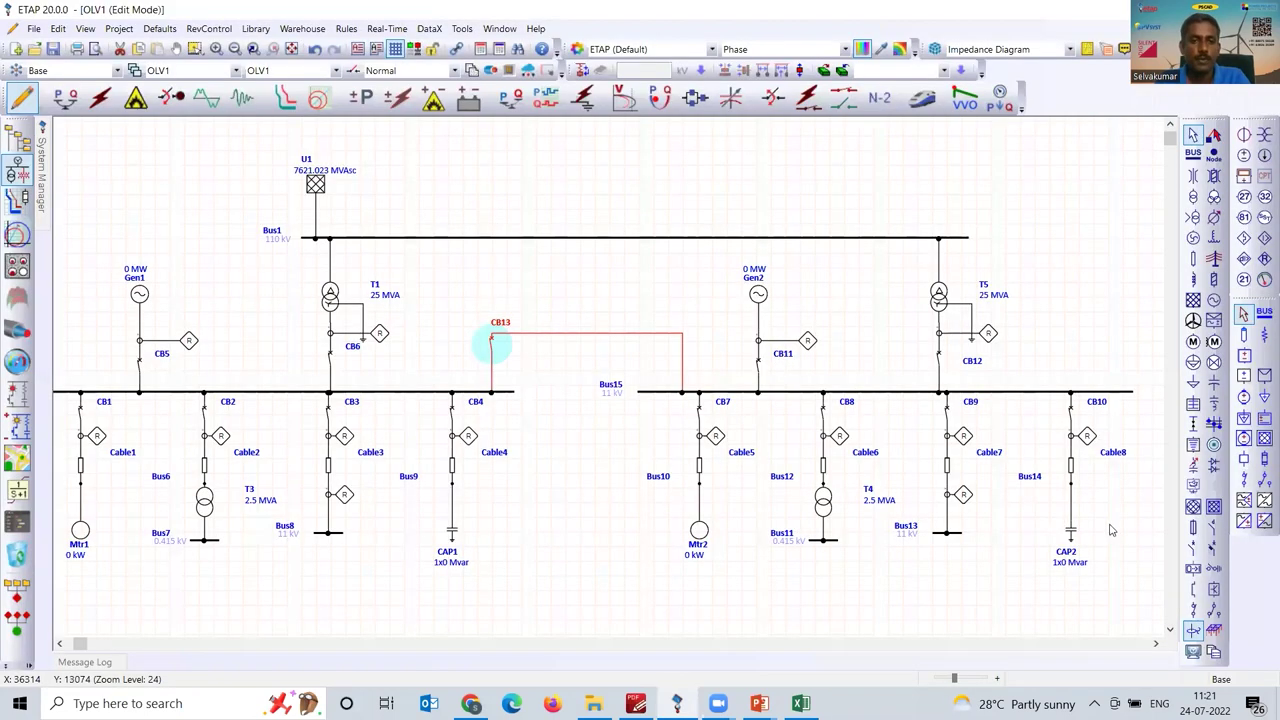
scroll(282, 300, up, 3)
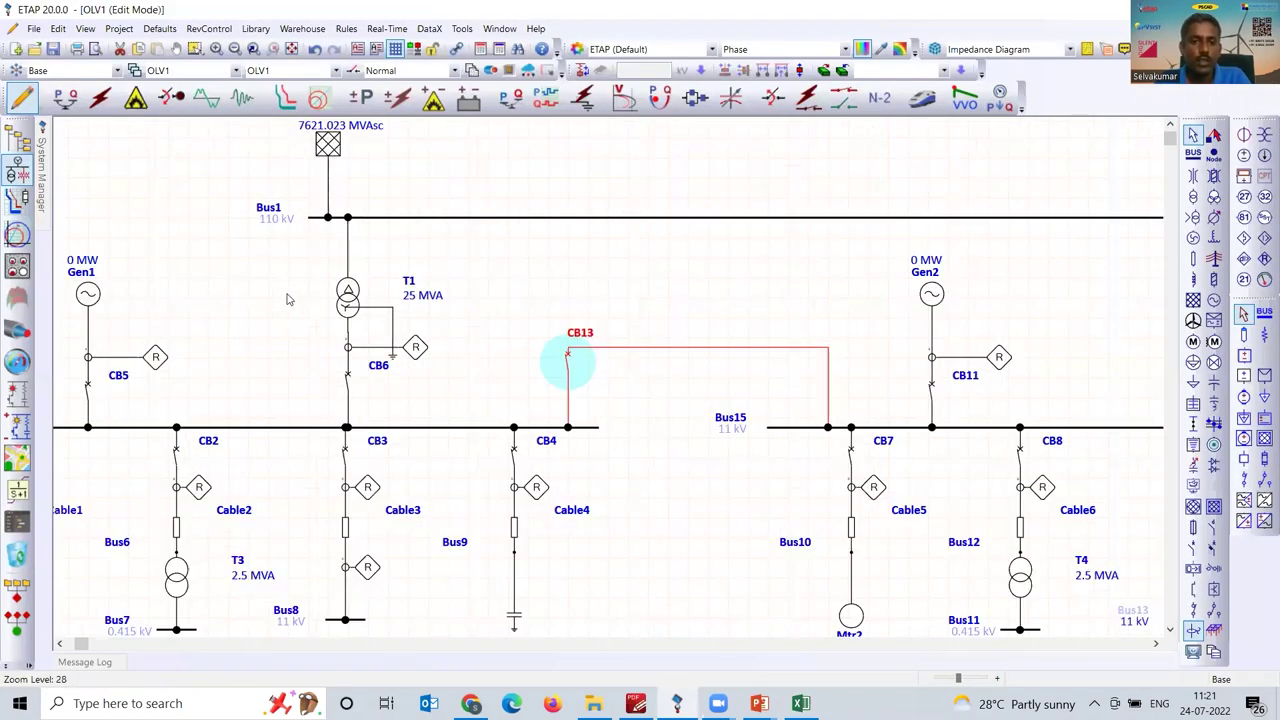
scroll(545, 465, up, 2)
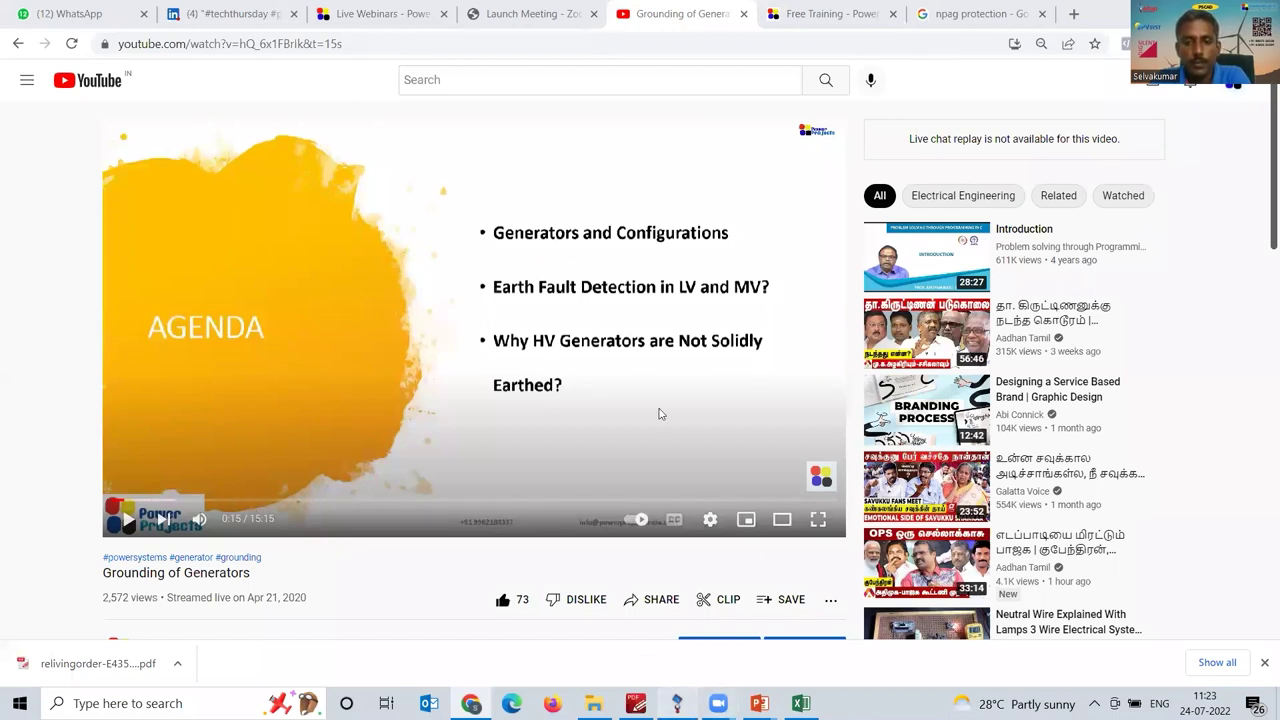
- Switch back to ETAP and set transformer T1's secondary grounding to Resistor with a current of 400
key(alt+Tab)
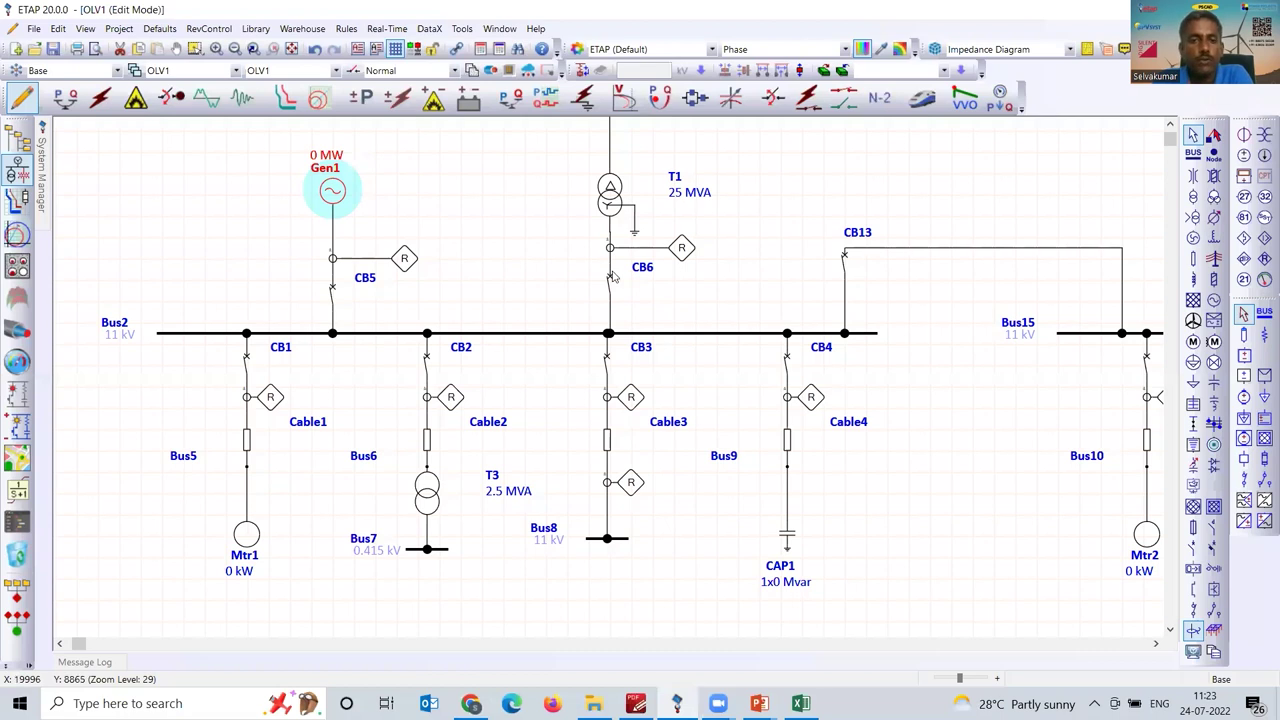
scroll(560, 250, up, 2)
double_click(609, 270)
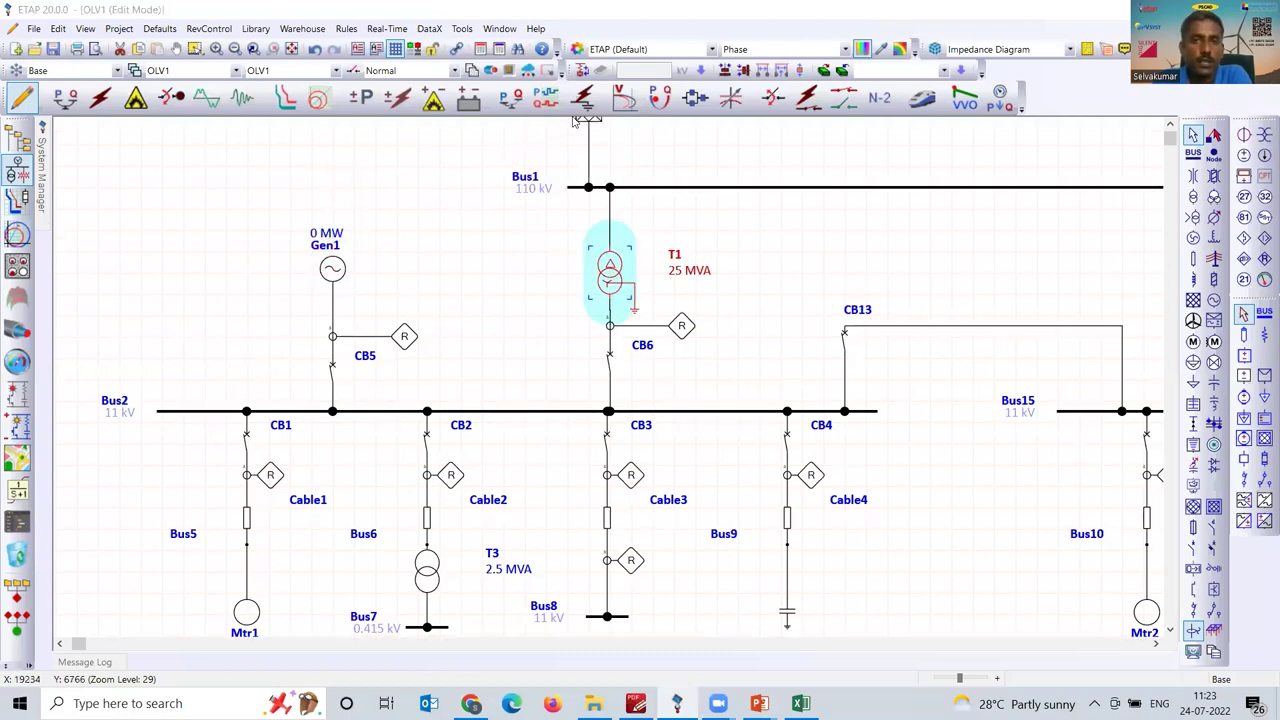
click(581, 123)
click(556, 402)
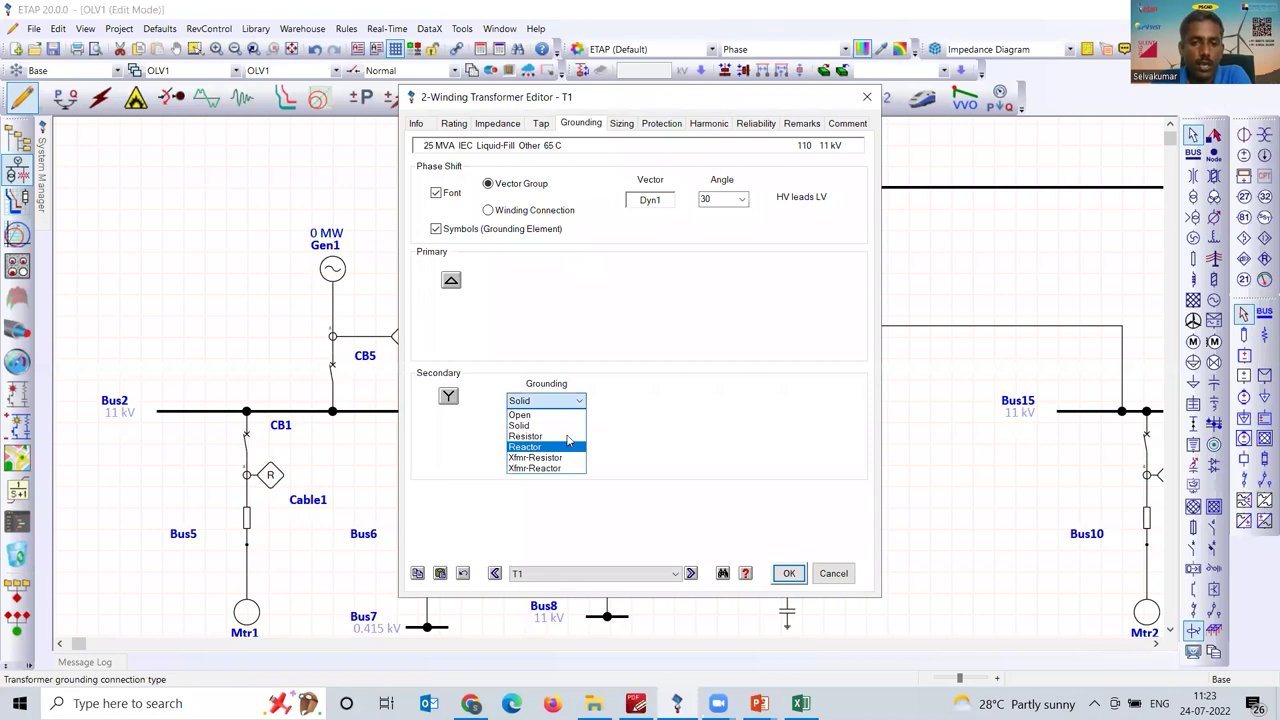
key(Up)
key(Return)
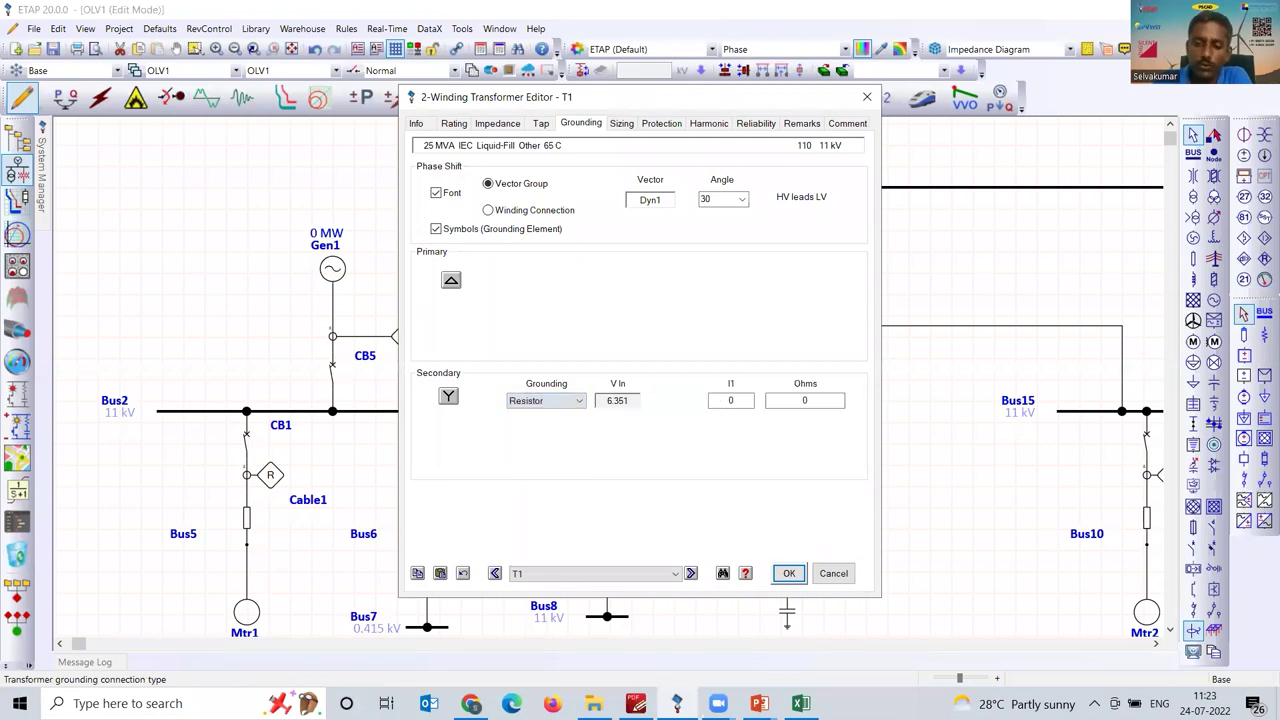
key(Tab)
text(400)
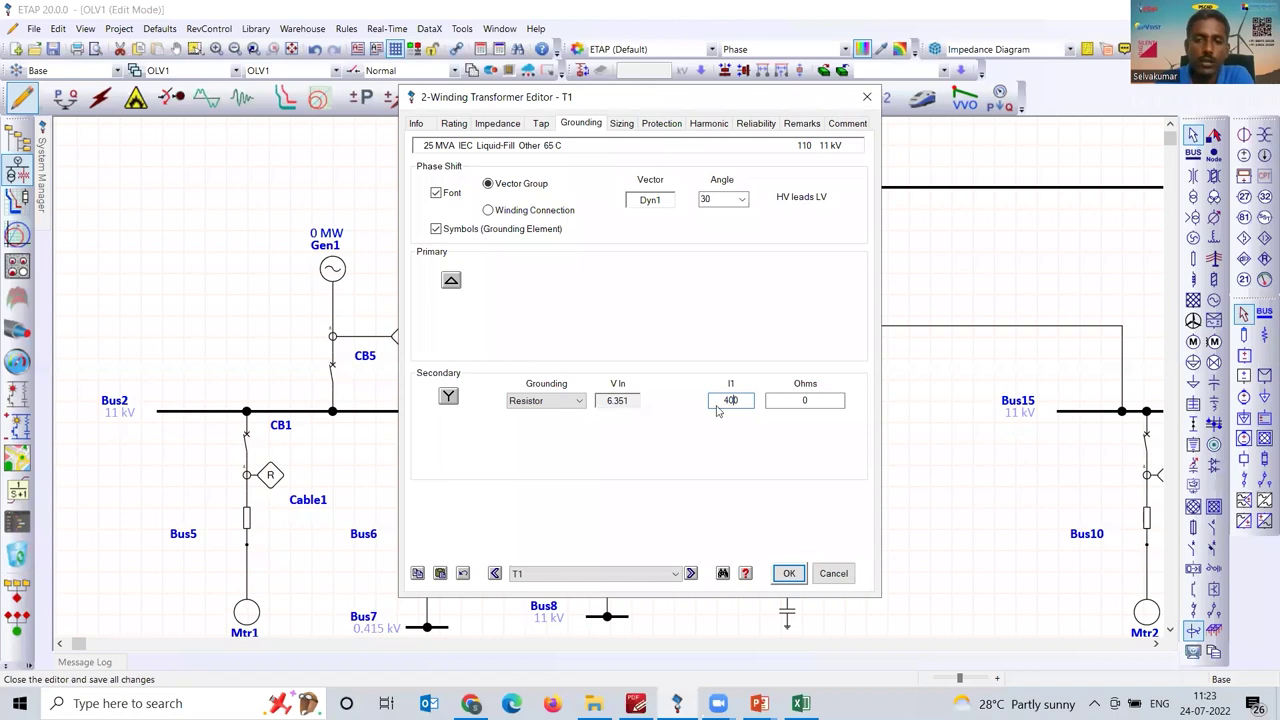
key(Return)
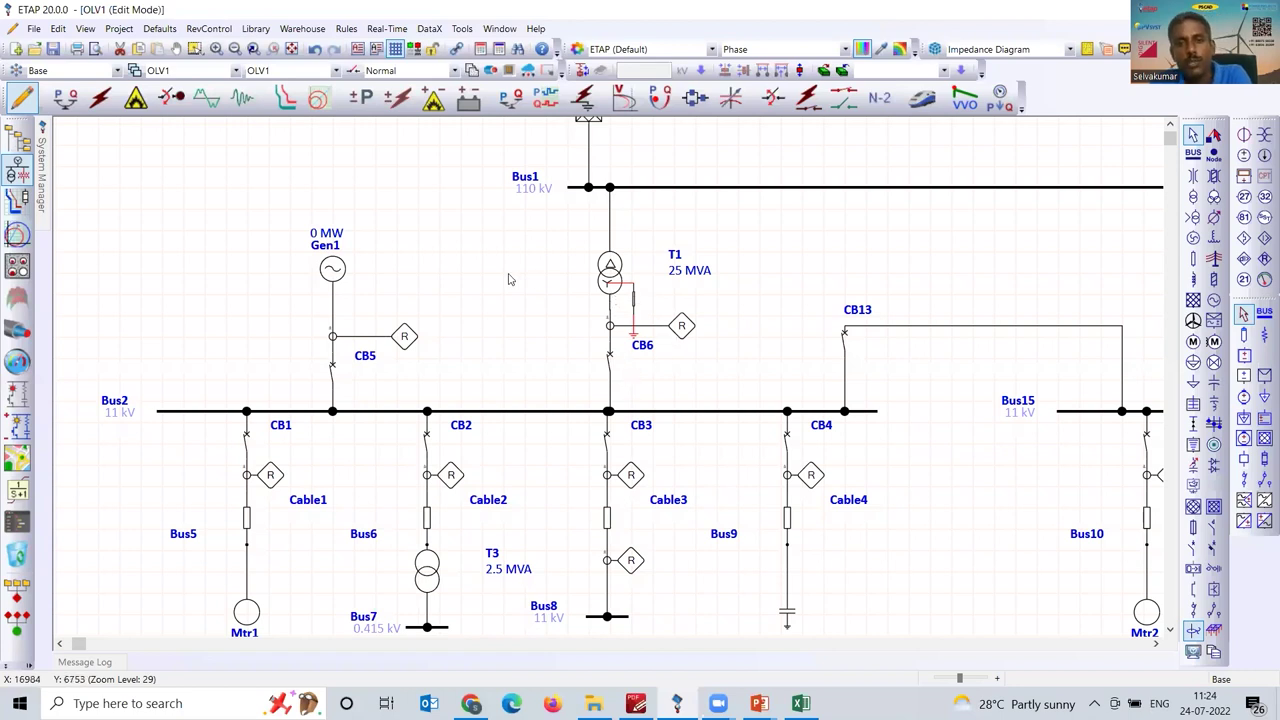
- Move generator Gen1 with breaker CB5 and its relay higher above Bus2 and closer to the CB1 feeder
click(223, 412)
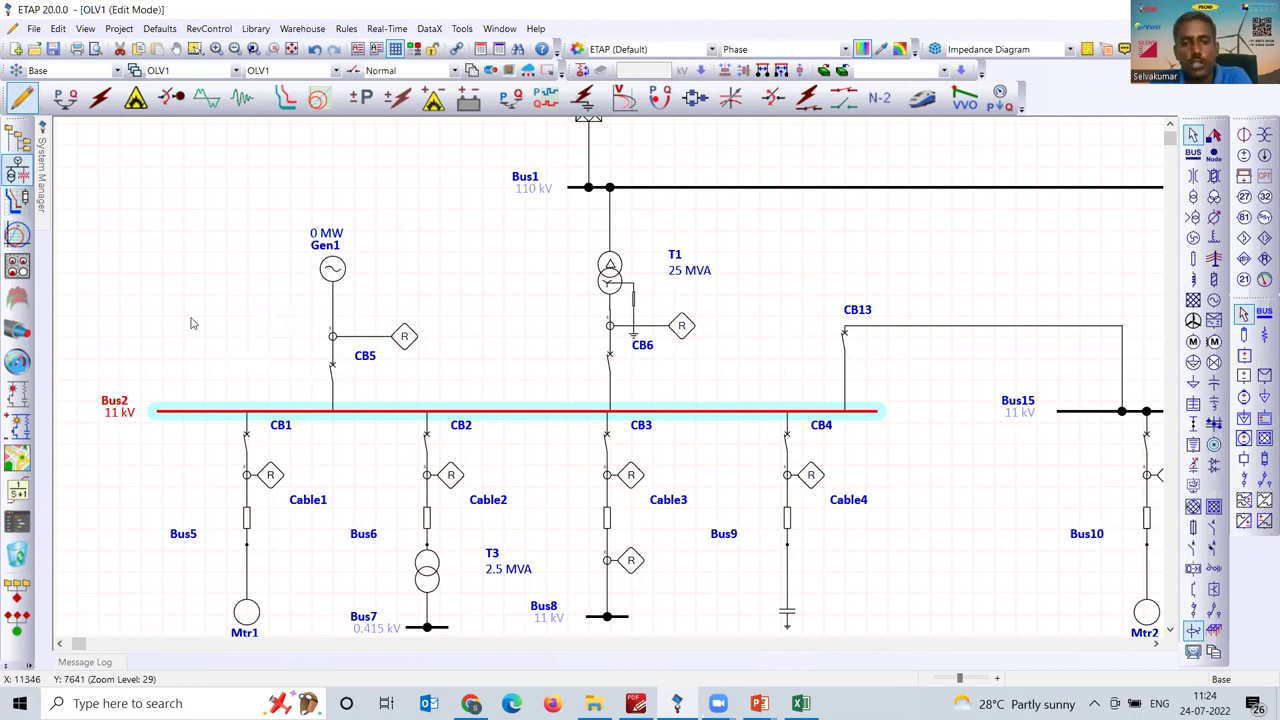
drag(198, 228, 423, 358)
drag(335, 380, 287, 253)
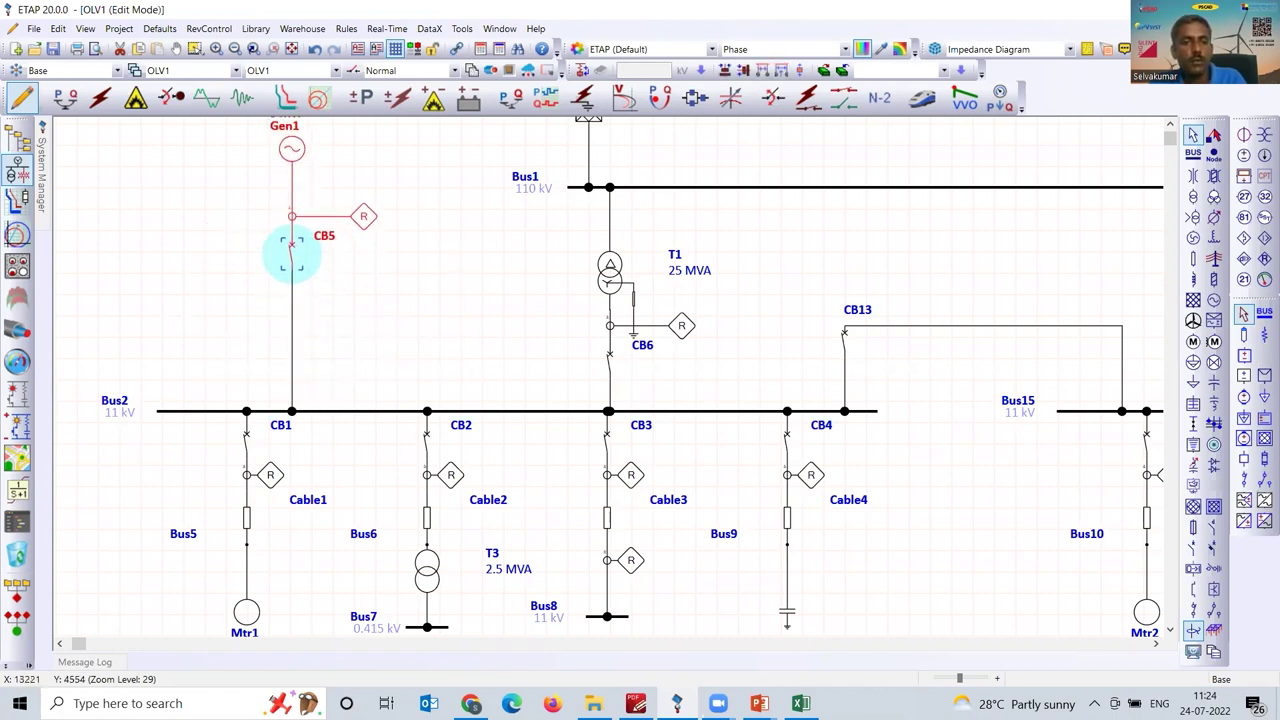
click(201, 211)
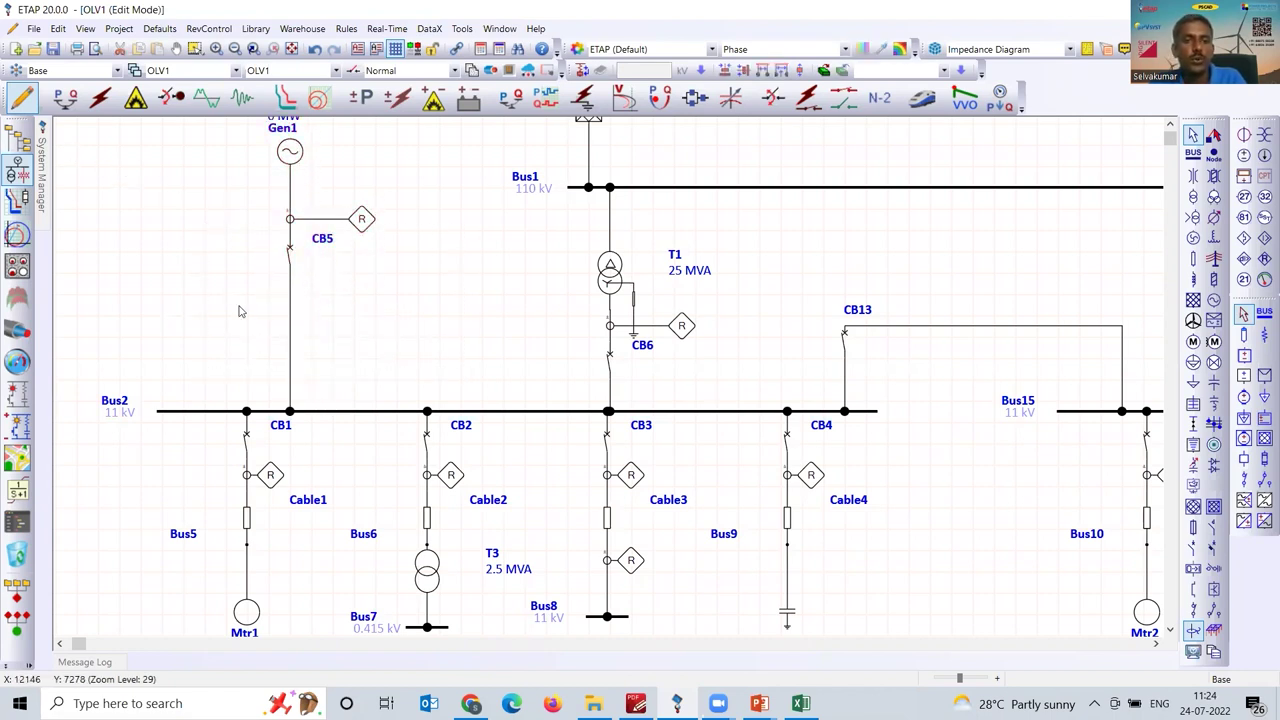
- Remove the direct connection between CB5 and Bus2 and insert a two-winding transformer between them, connecting its secondary to Bus2
click(290, 325)
key(Delete)
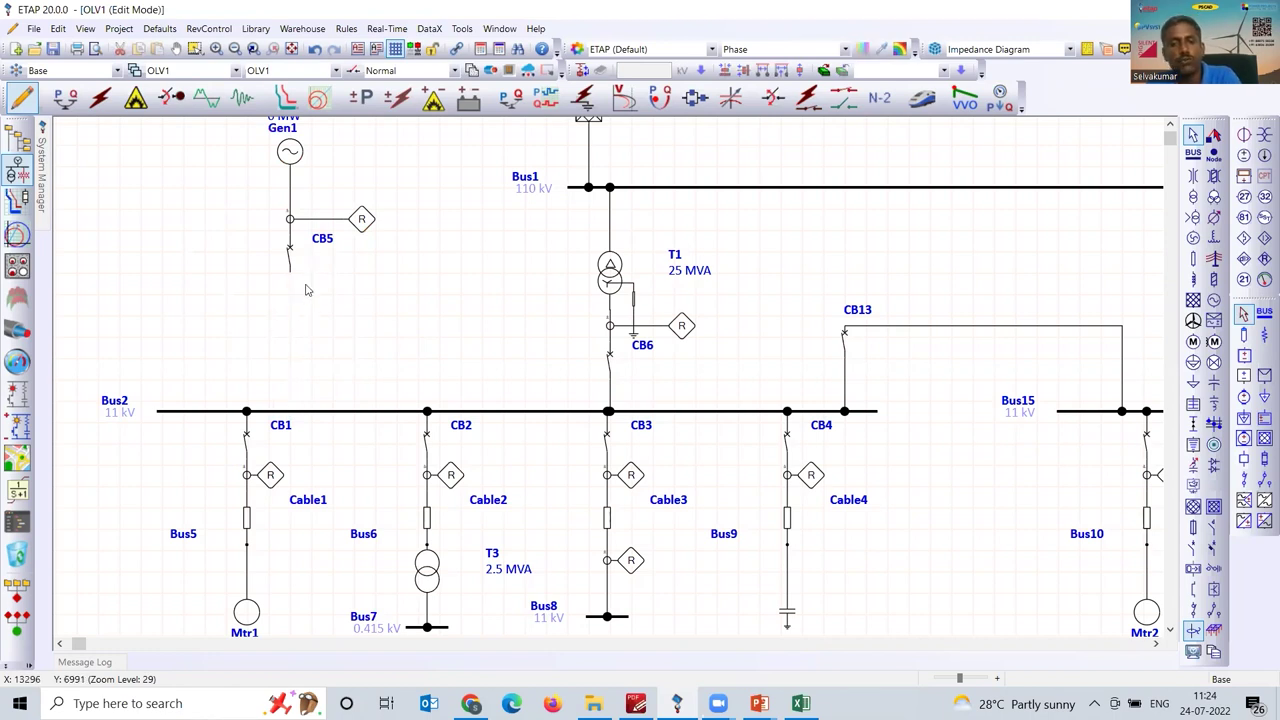
click(1193, 197)
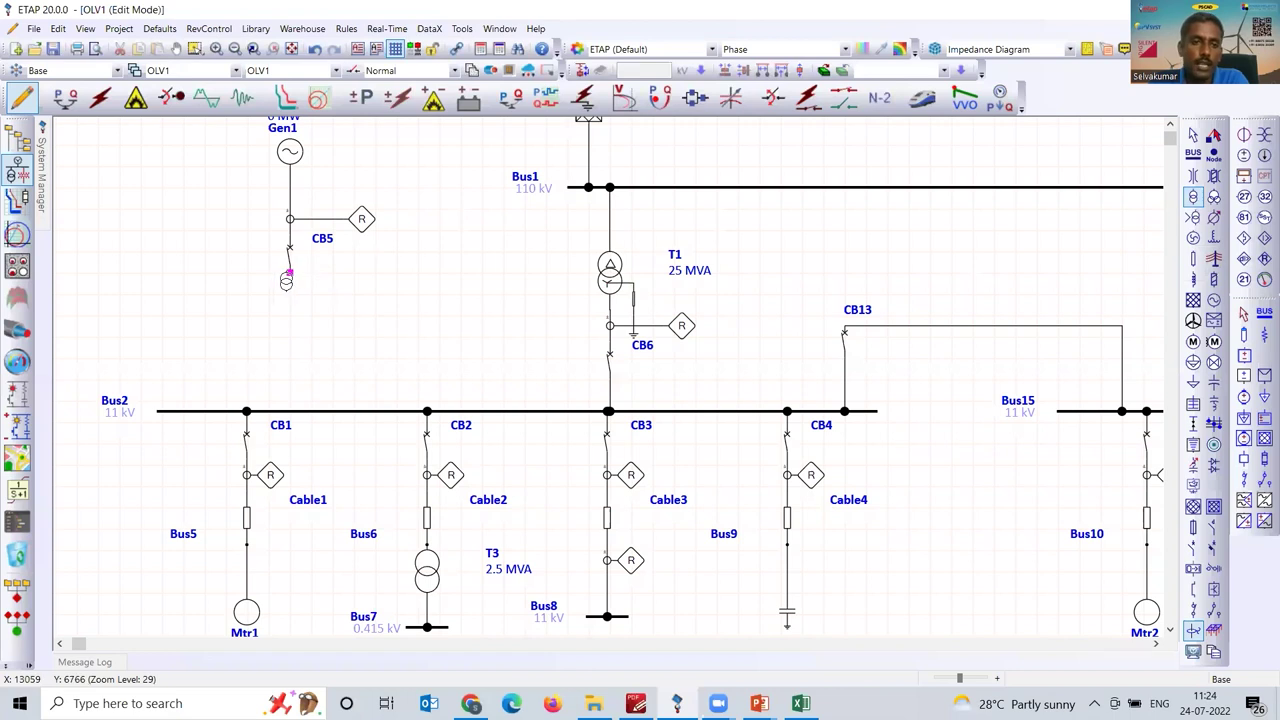
click(290, 340)
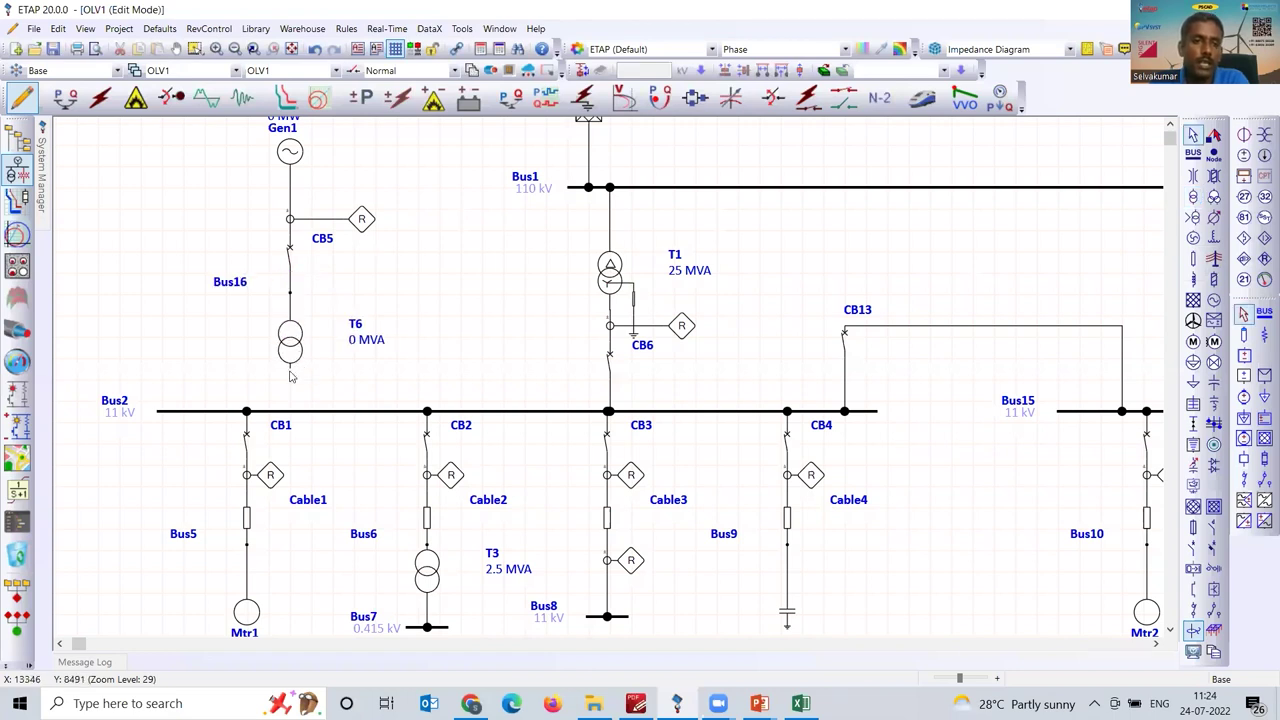
drag(288, 375, 290, 410)
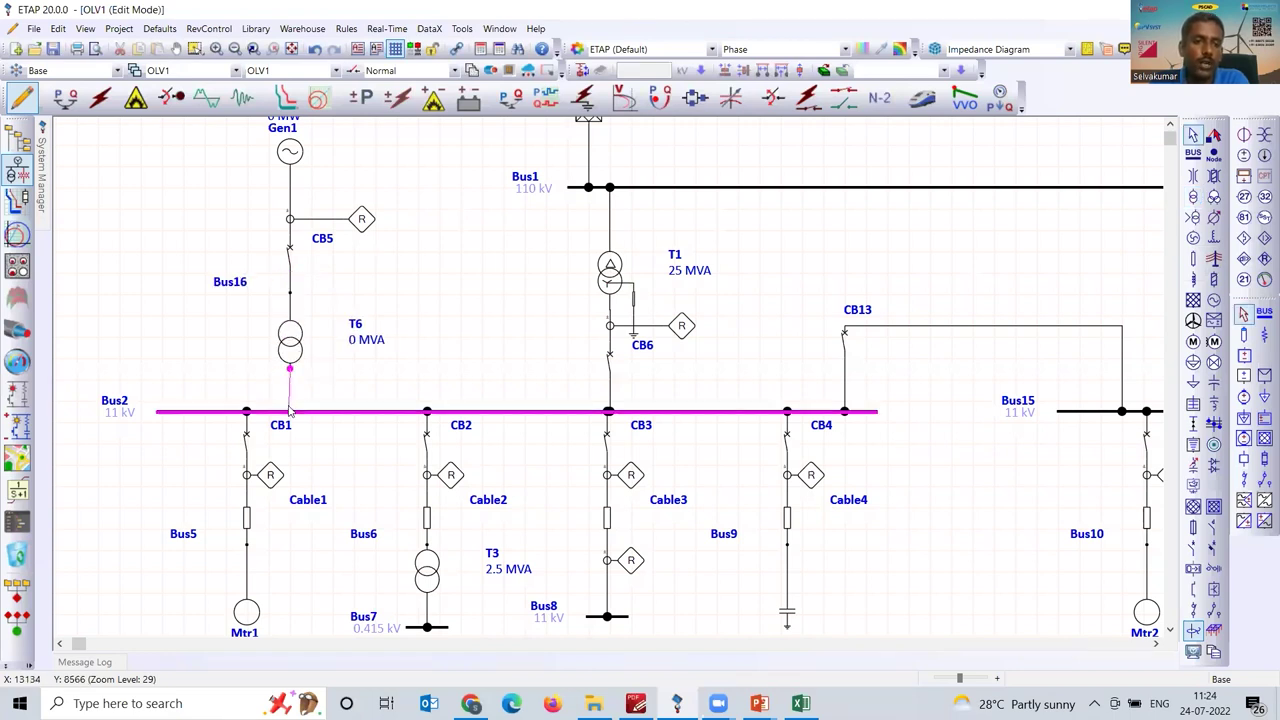
- Show the delta primary and grounded-wye secondary symbols on transformer T6, placing the grounding symbol beside its secondary winding above Bus2
double_click(290, 342)
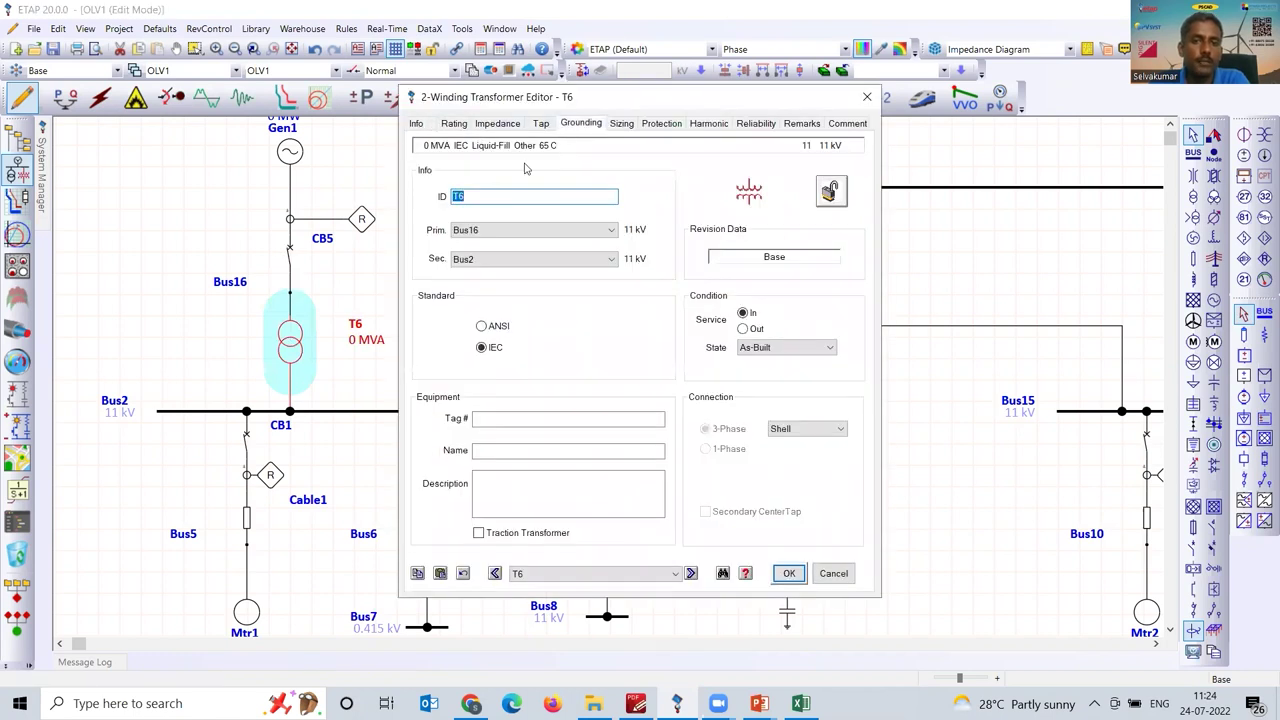
key(Return)
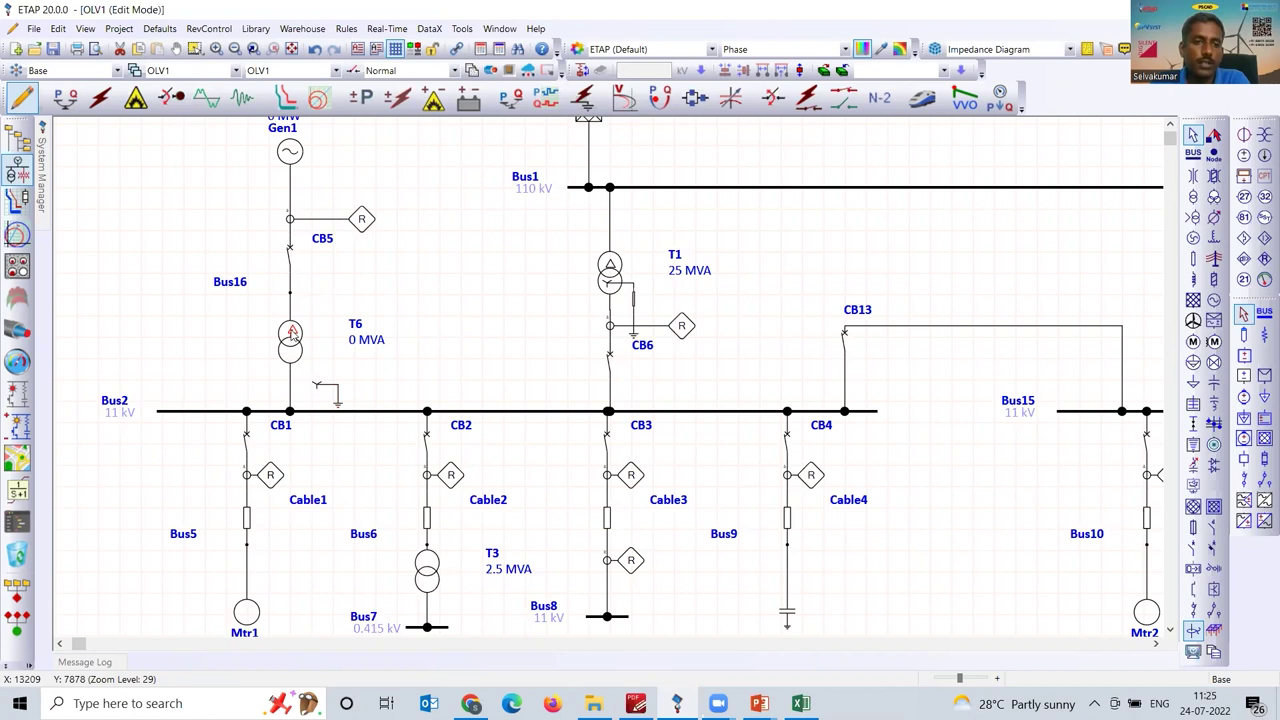
drag(316, 385, 291, 352)
drag(338, 402, 338, 390)
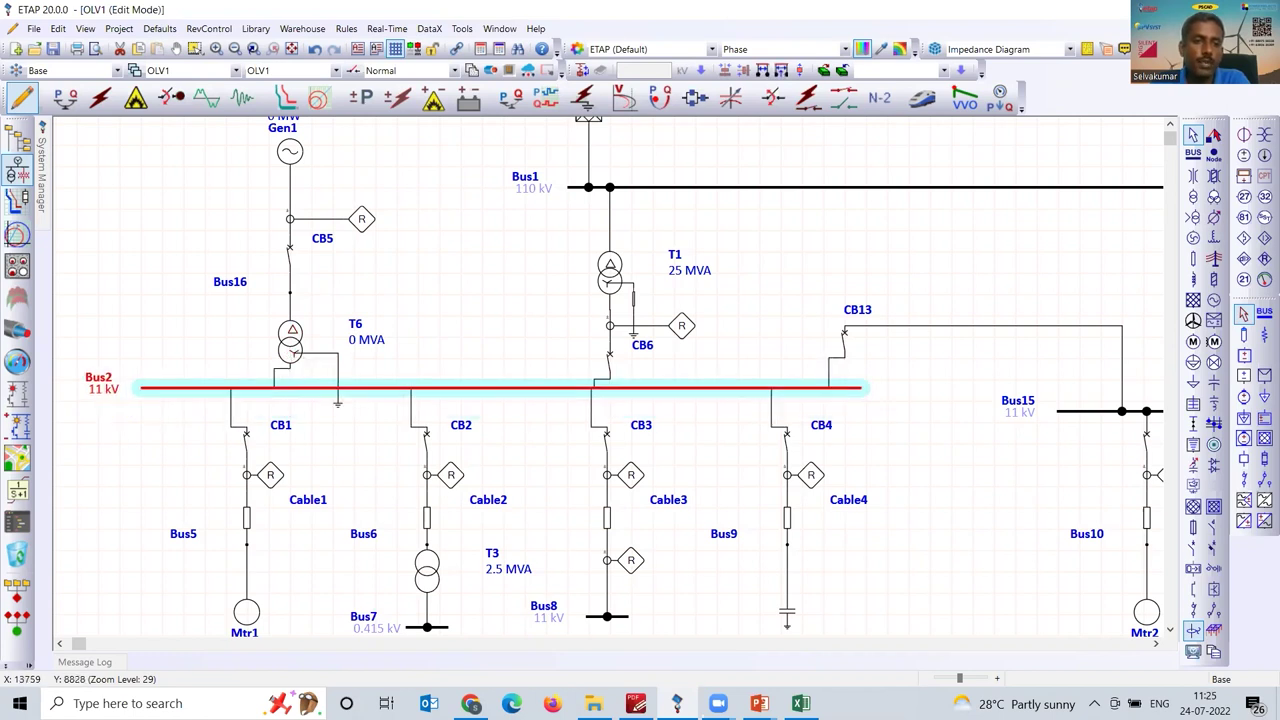
key(ctrl+z)
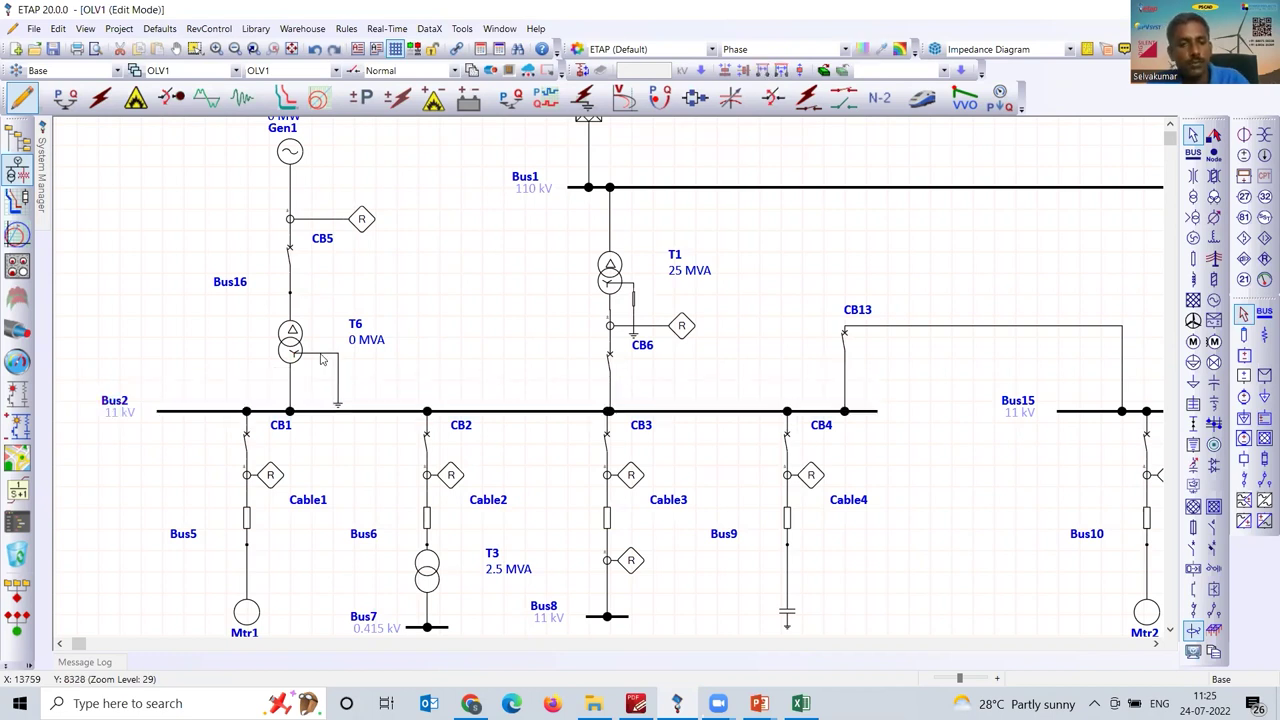
drag(338, 400, 327, 383)
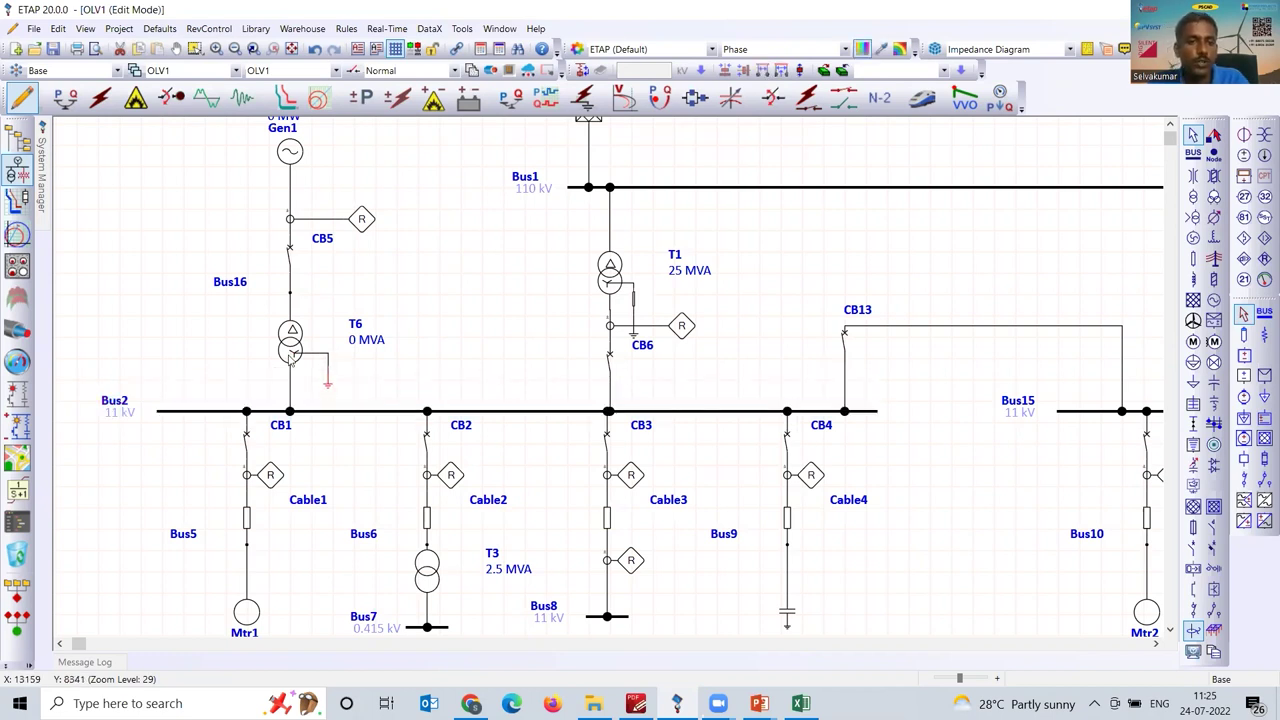
- Set the secondary grounding of transformer T6 to Resistor
double_click(294, 360)
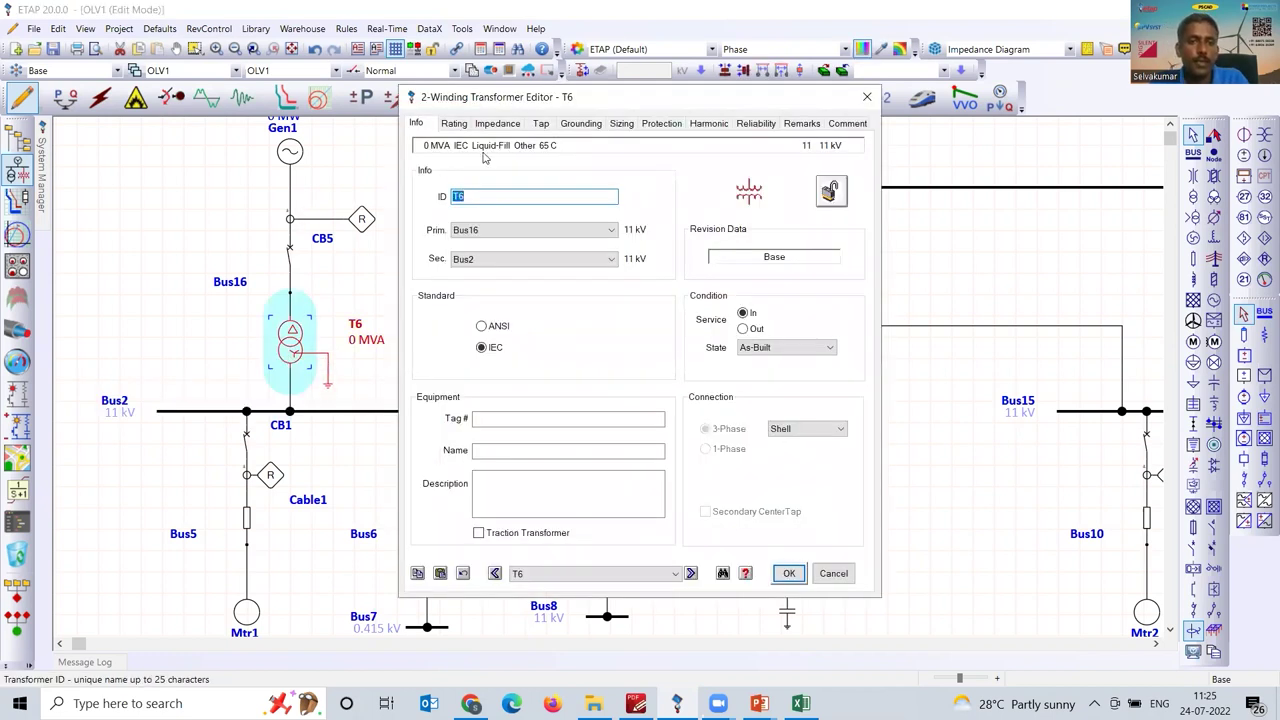
click(578, 124)
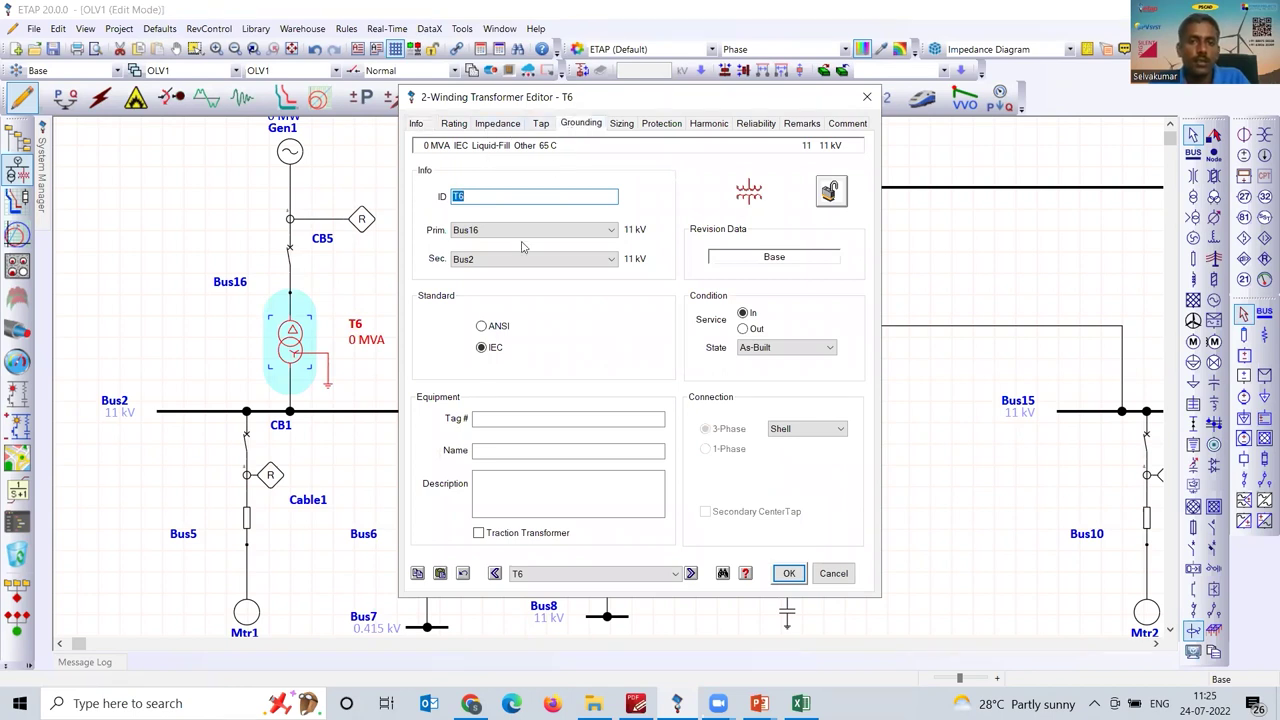
click(548, 401)
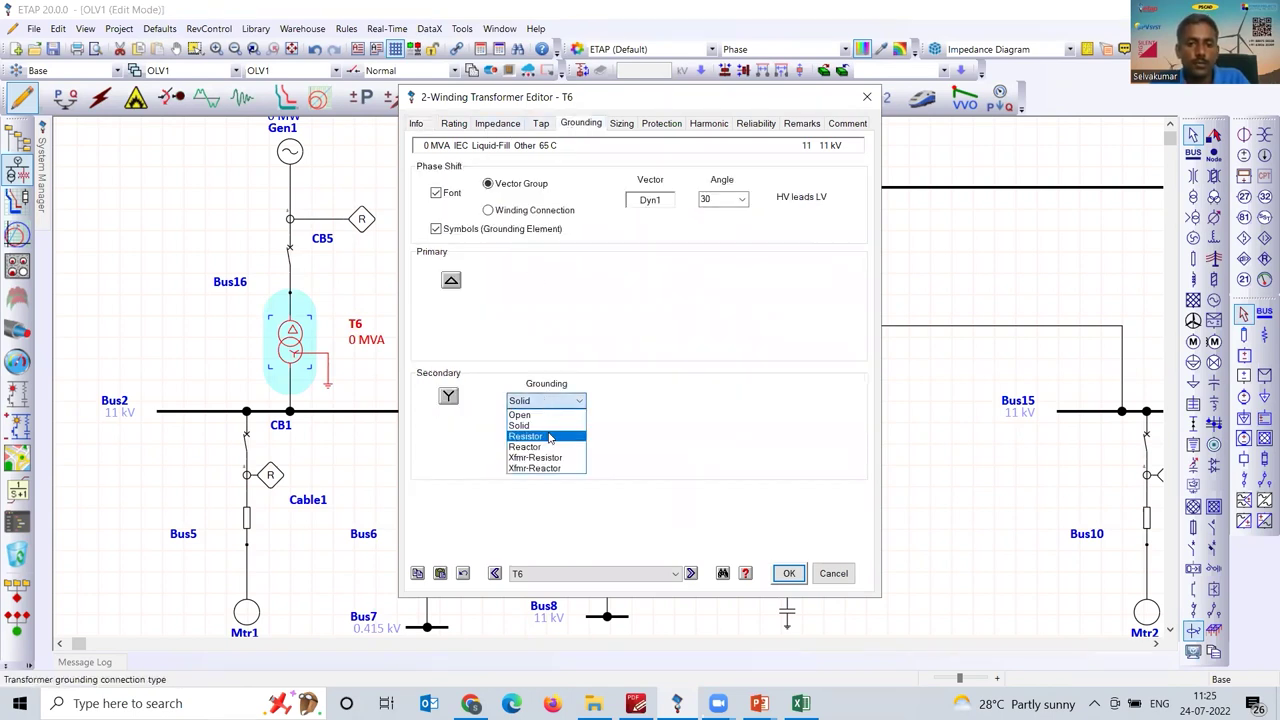
click(788, 570)
click(789, 573)
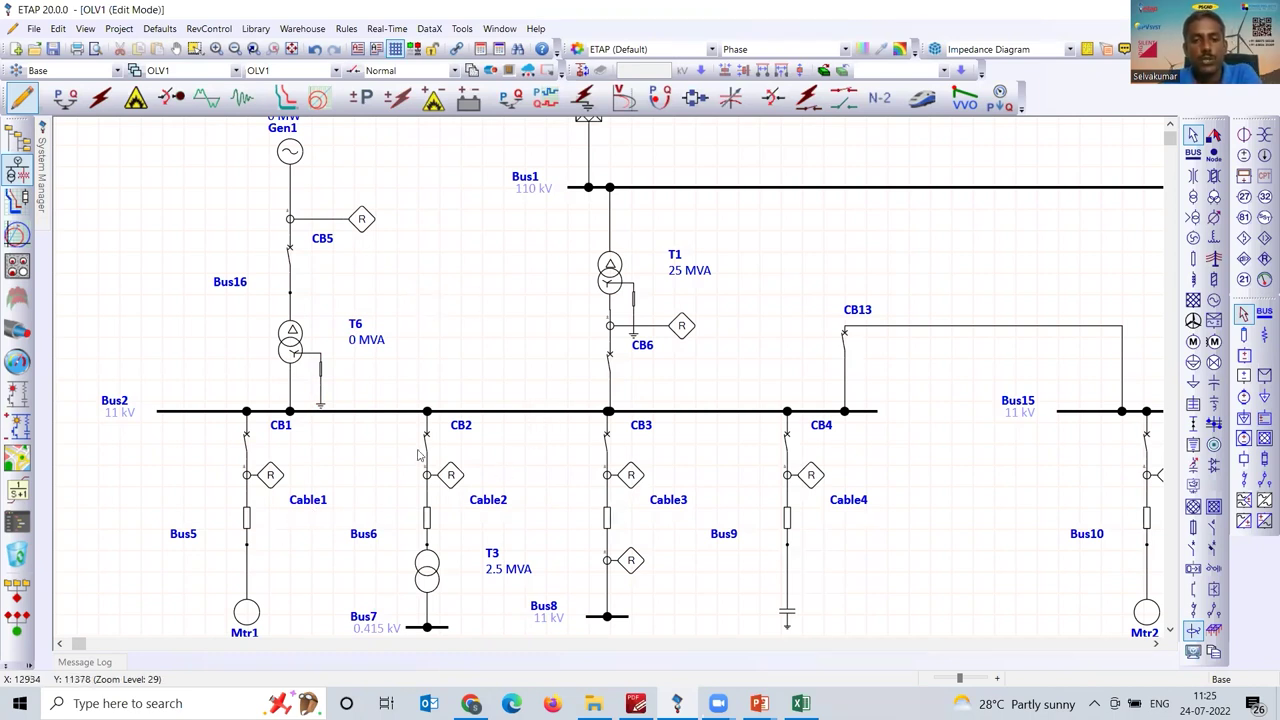
- Switch to Excel and review each relay function code in the Transformer row
key(alt+Tab)
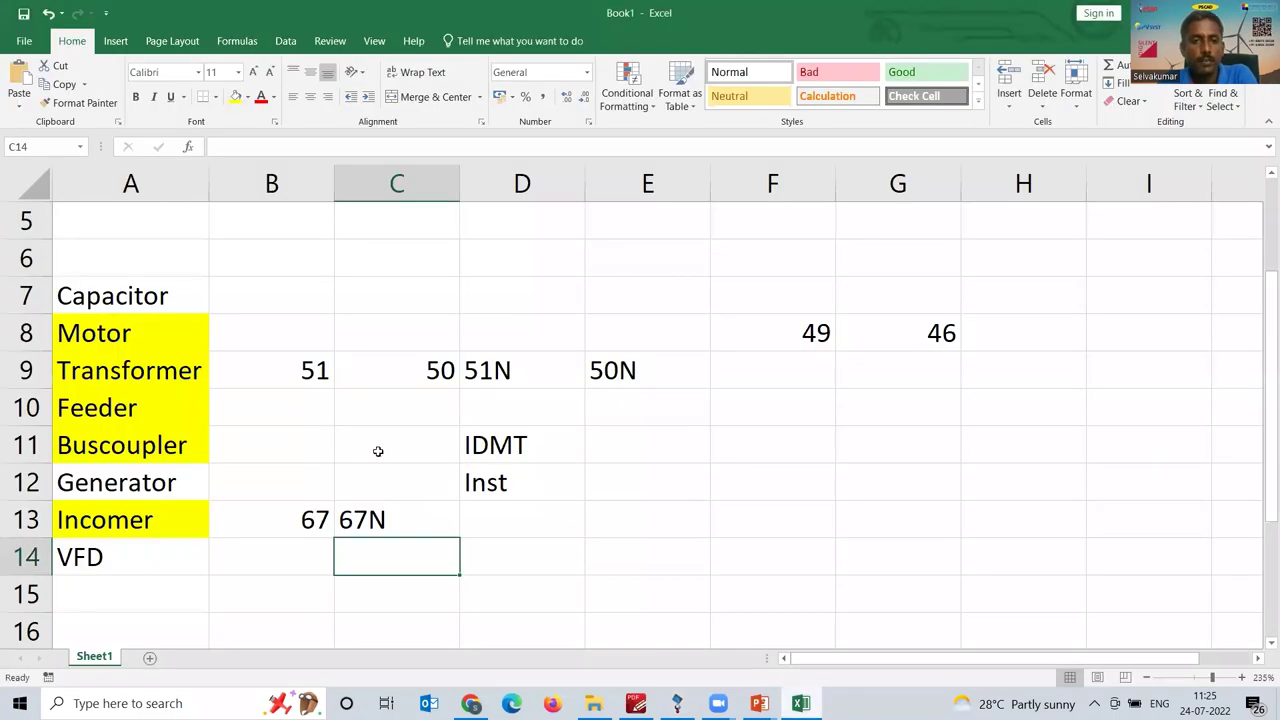
click(299, 370)
click(448, 370)
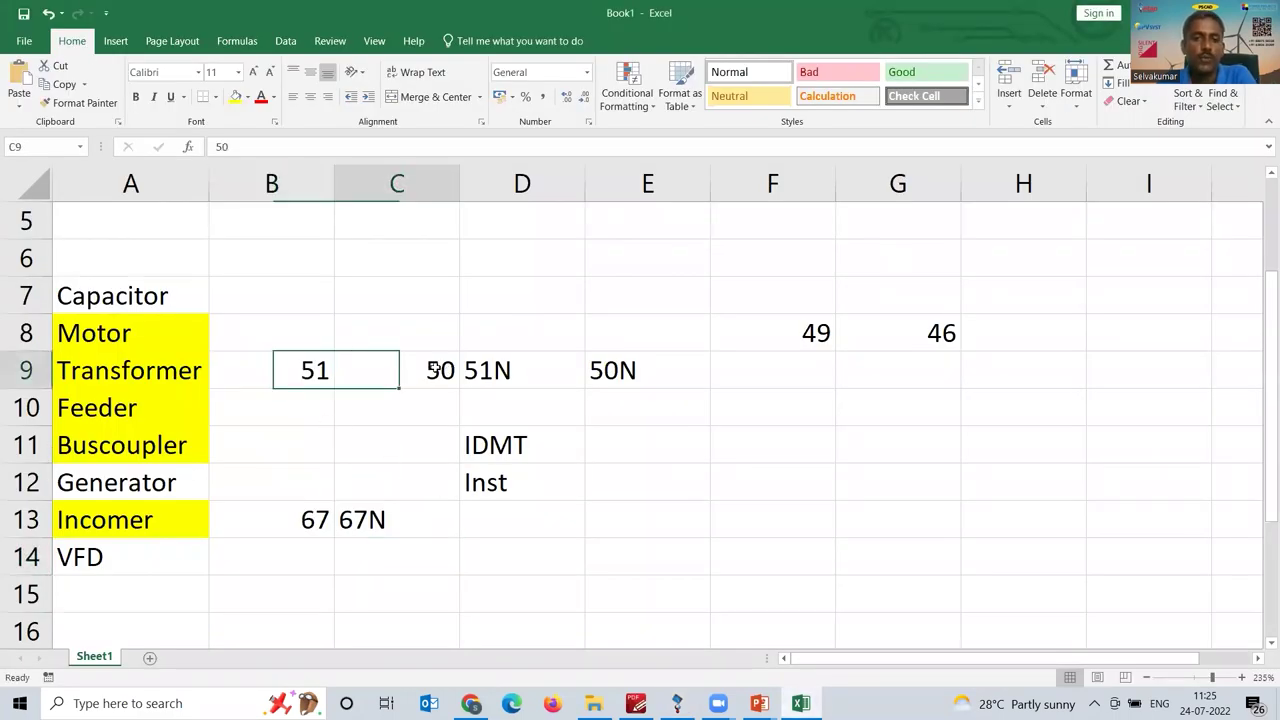
click(529, 368)
click(643, 375)
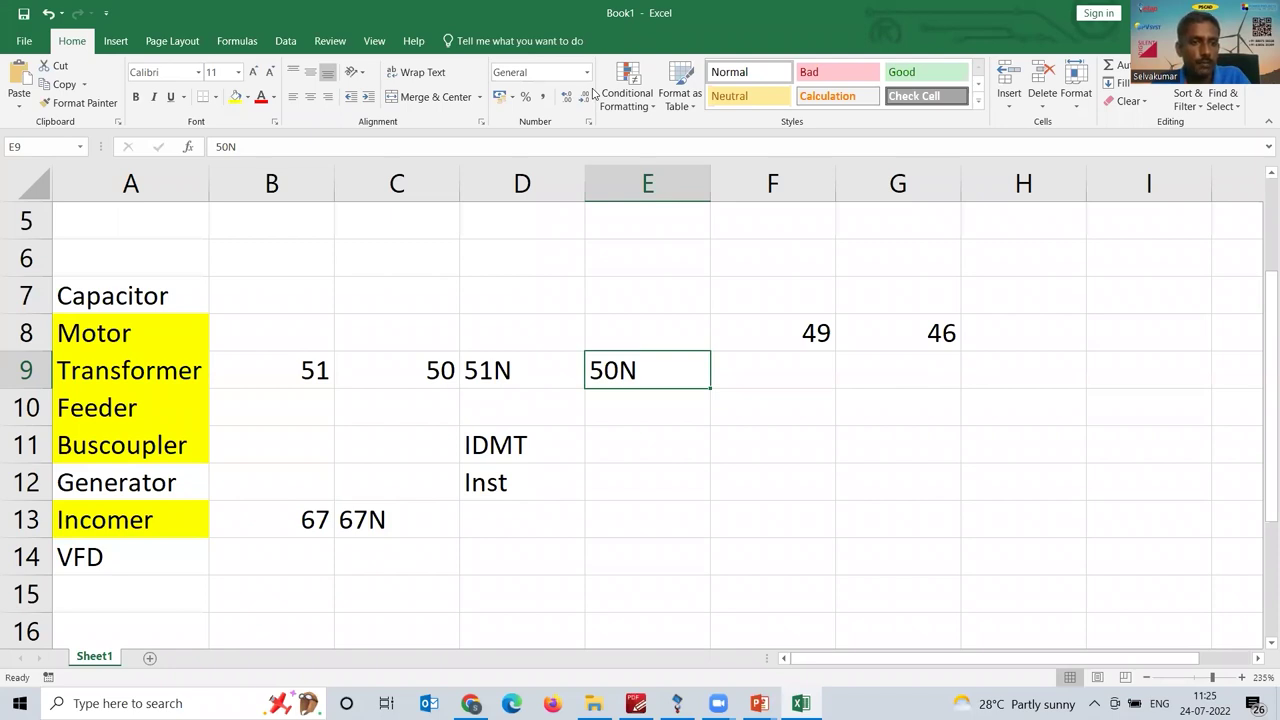
- Switch to the PR-23 course schedule in Word and clear the entries in its Date and Time columns
key(alt+Tab)
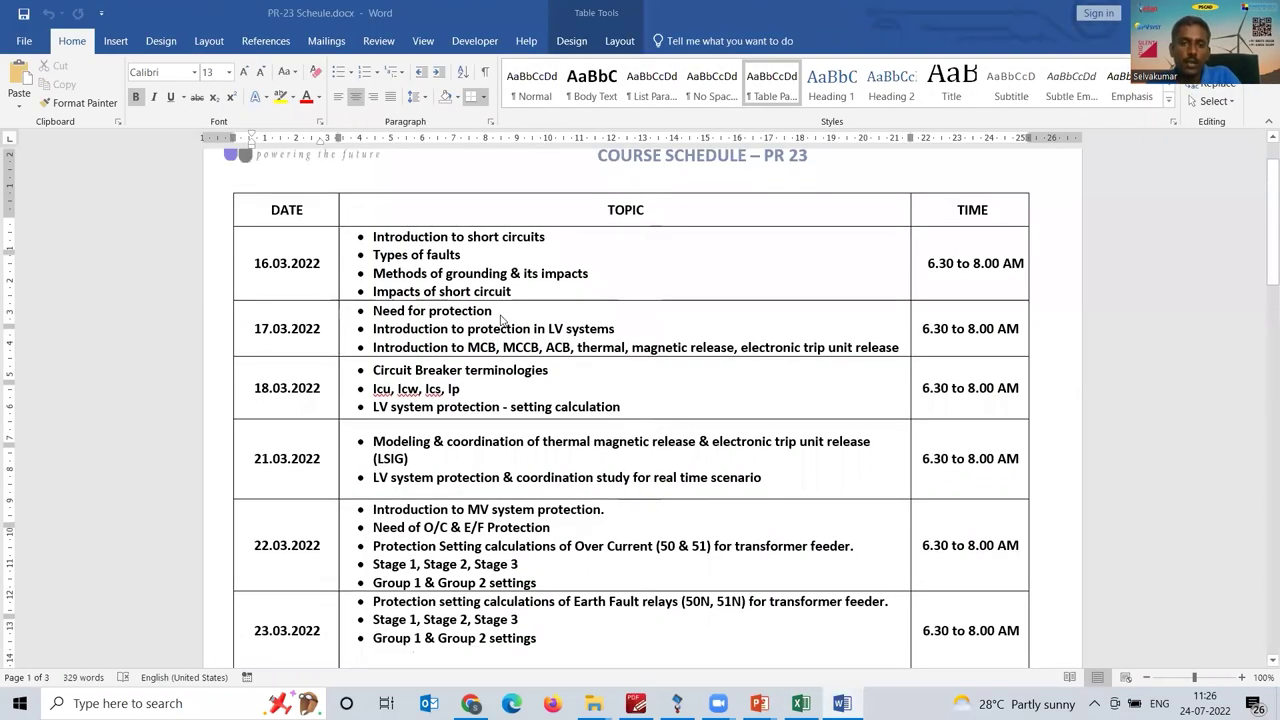
scroll(114, 317, up, 2)
scroll(159, 287, up, 1)
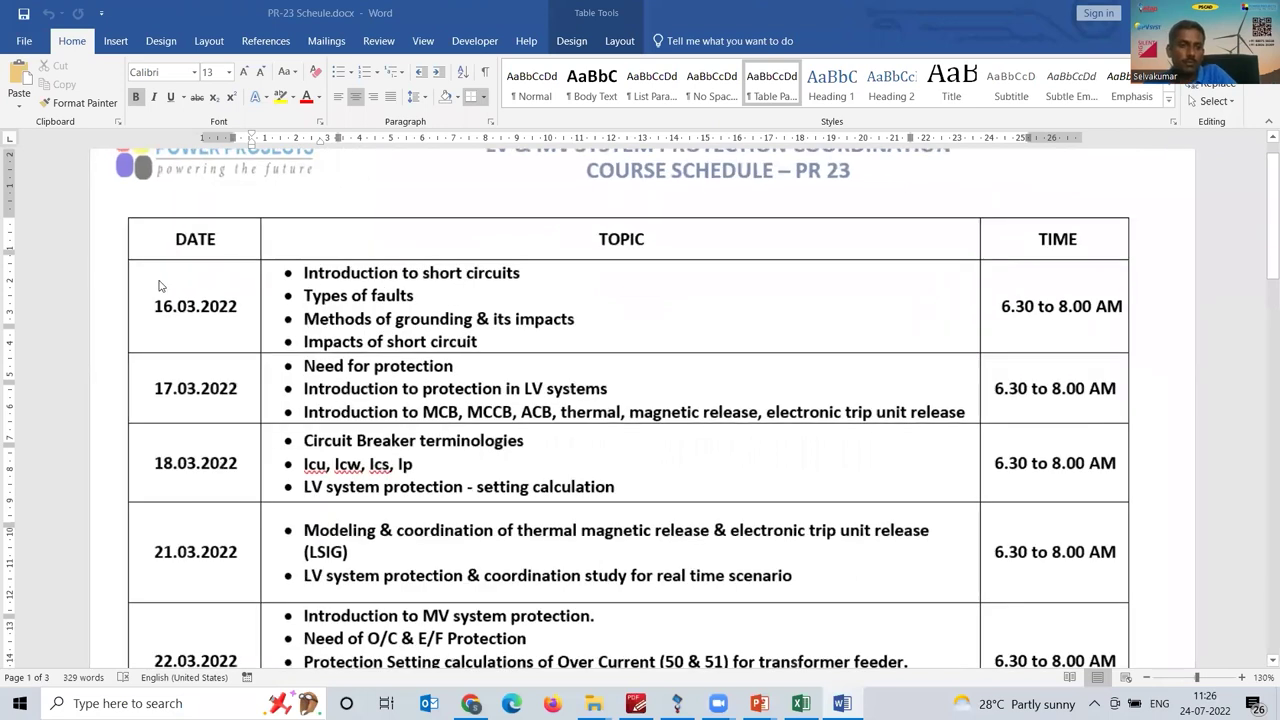
scroll(184, 250, down, 2)
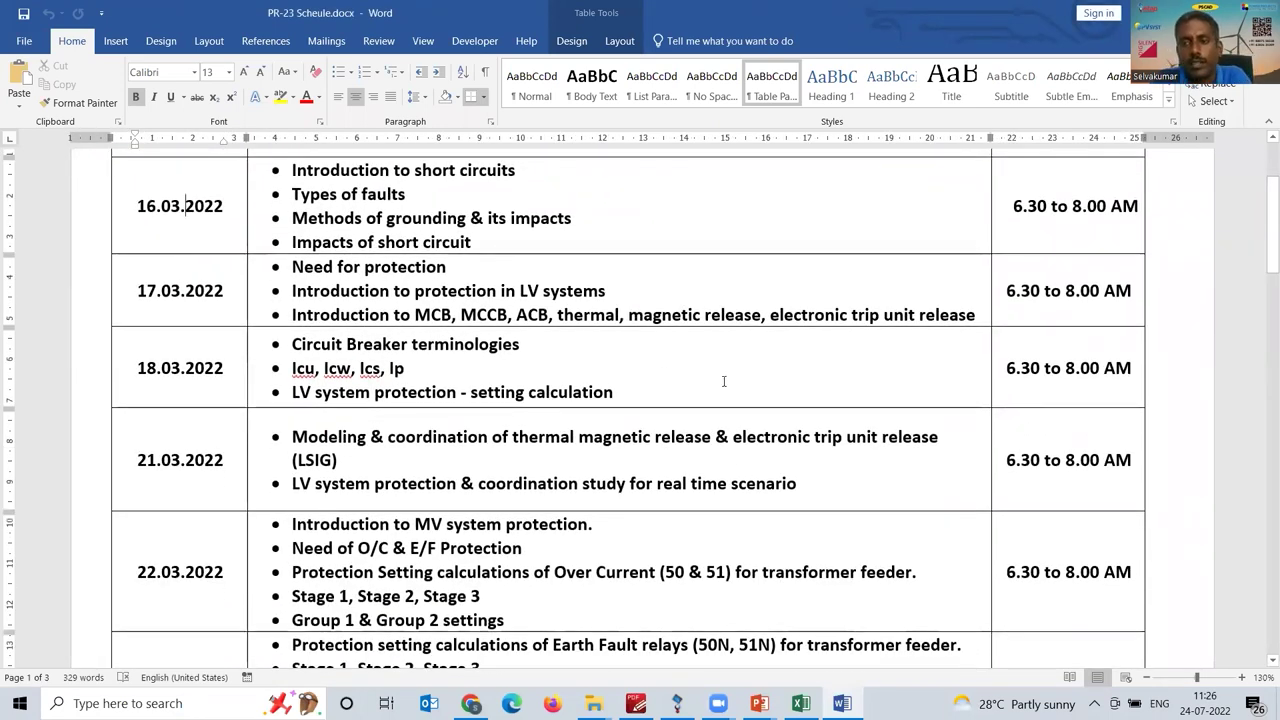
drag(1076, 206, 1077, 623)
key(Delete)
drag(125, 218, 178, 625)
key(Delete)
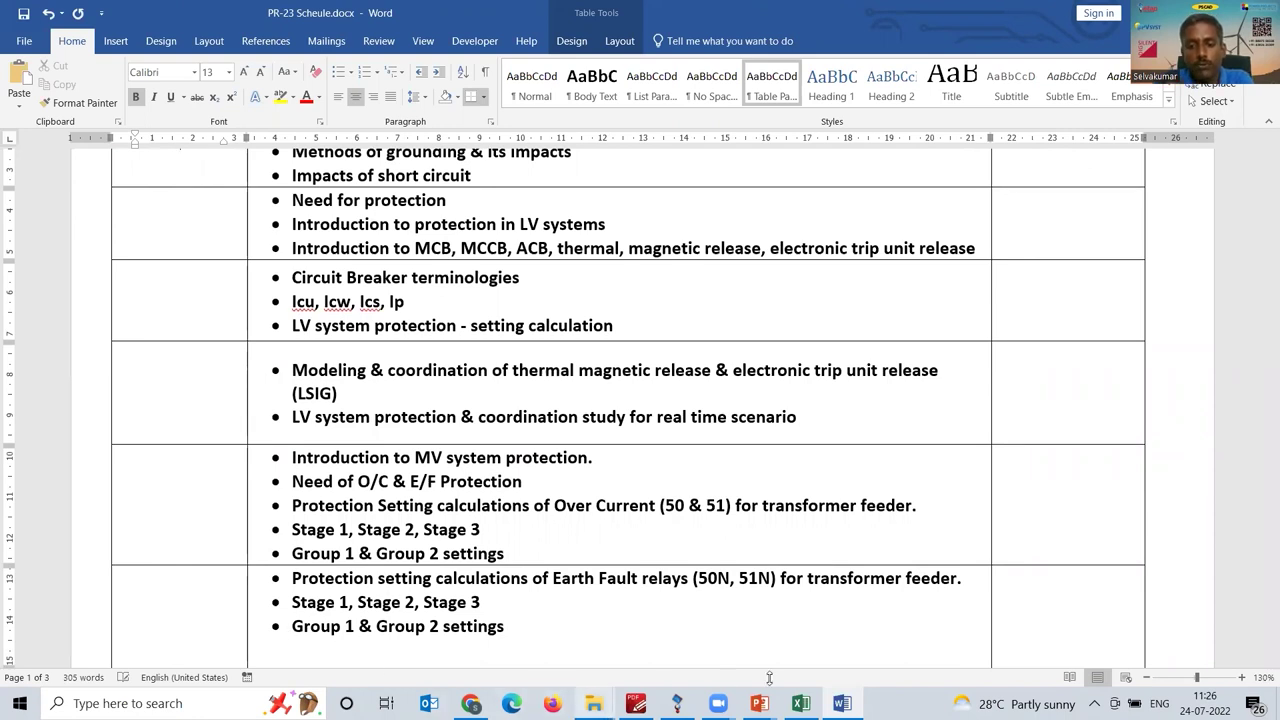
- Switch back to the Excel workbook and enter Load flow in cell C19 below the relay list
key(alt+Tab)
scroll(434, 569, down, 4)
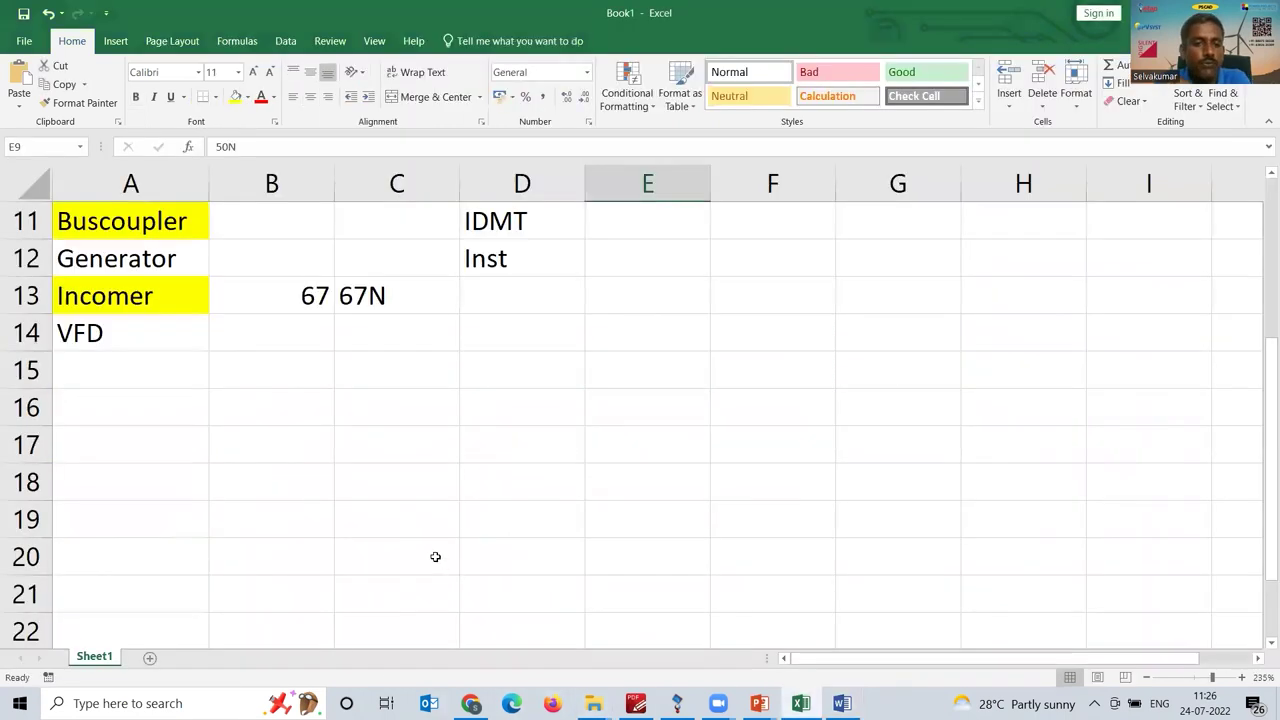
click(366, 280)
text(Load flow)
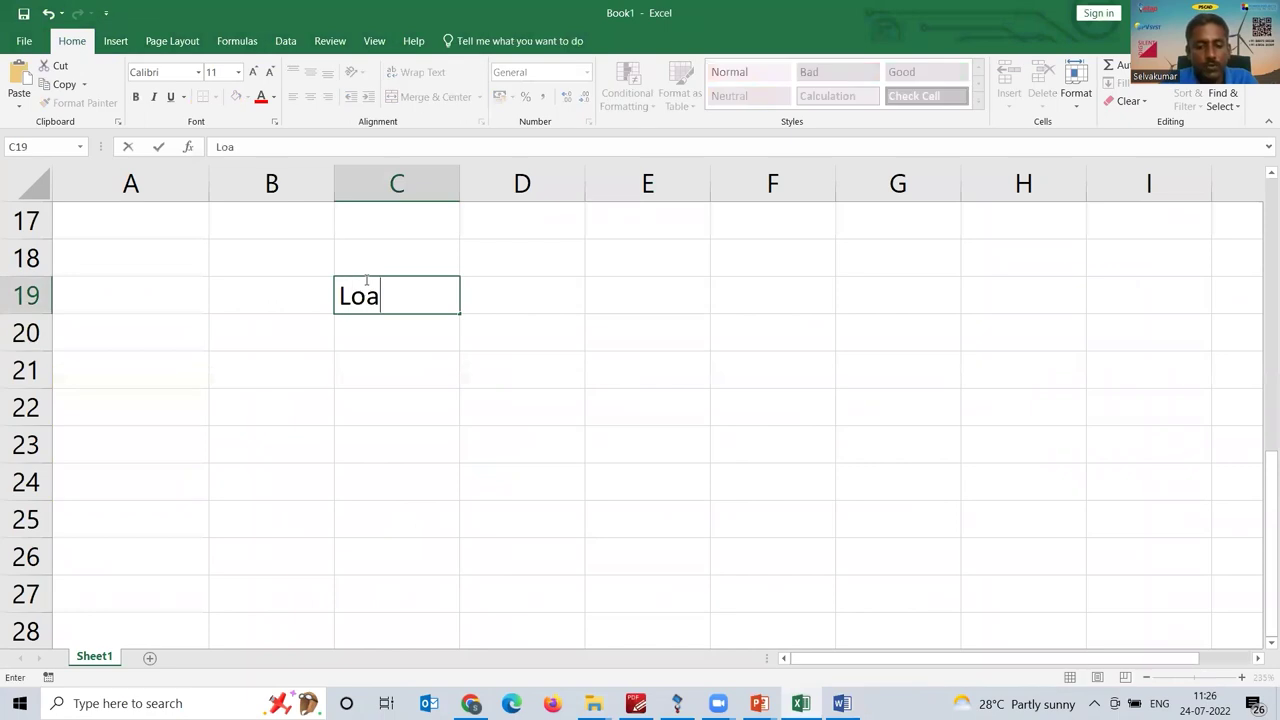
key(Return)
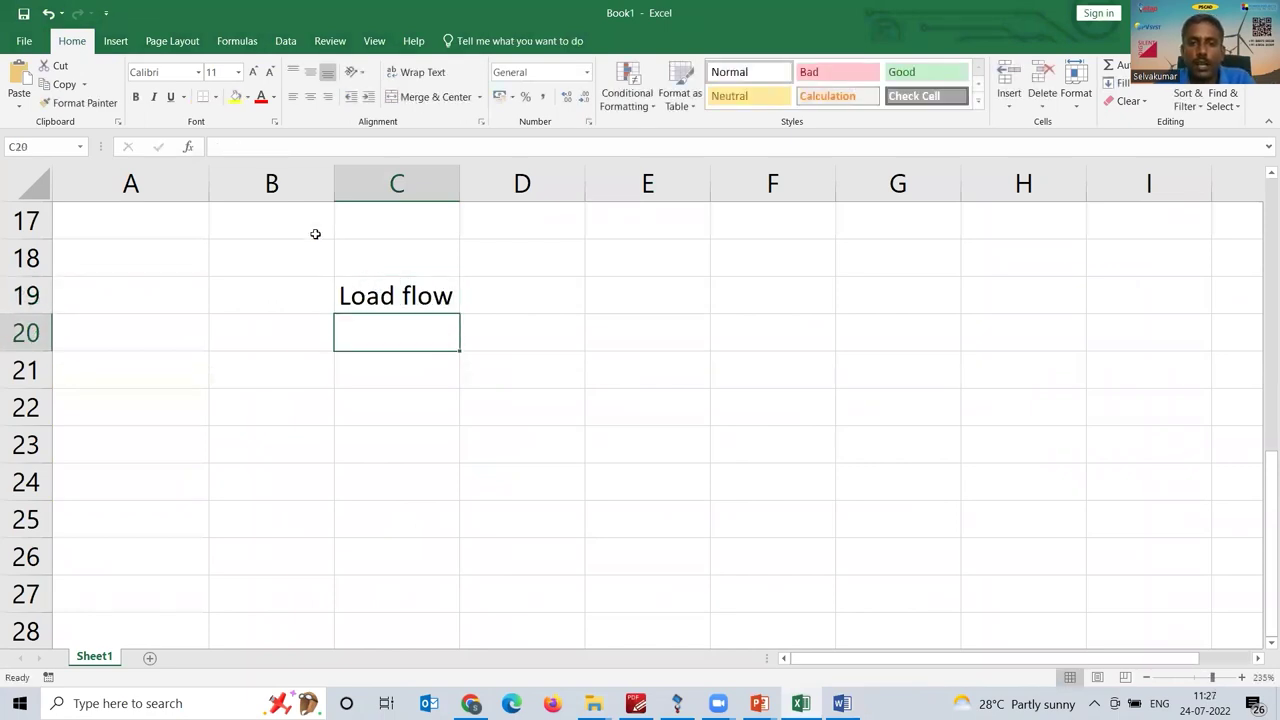
click(388, 296)
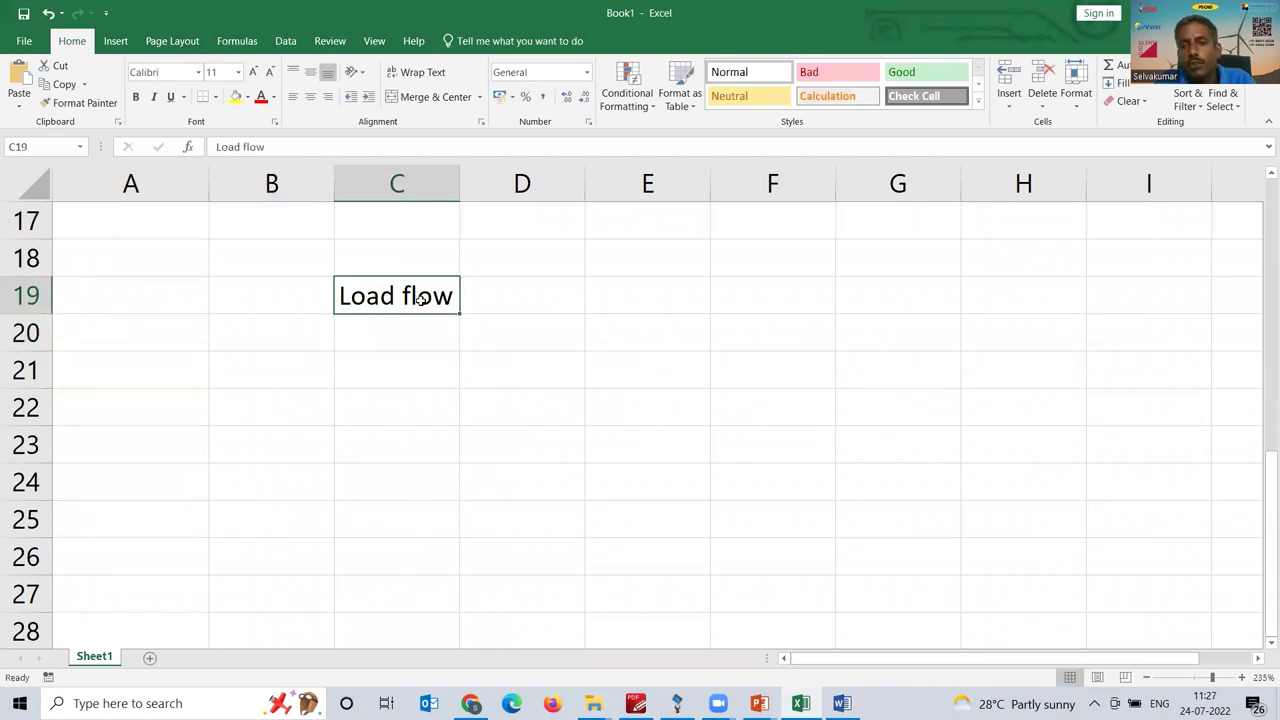
- Switch to ETAP and inspect the voltage and power ratings of transformer T3
click(677, 703)
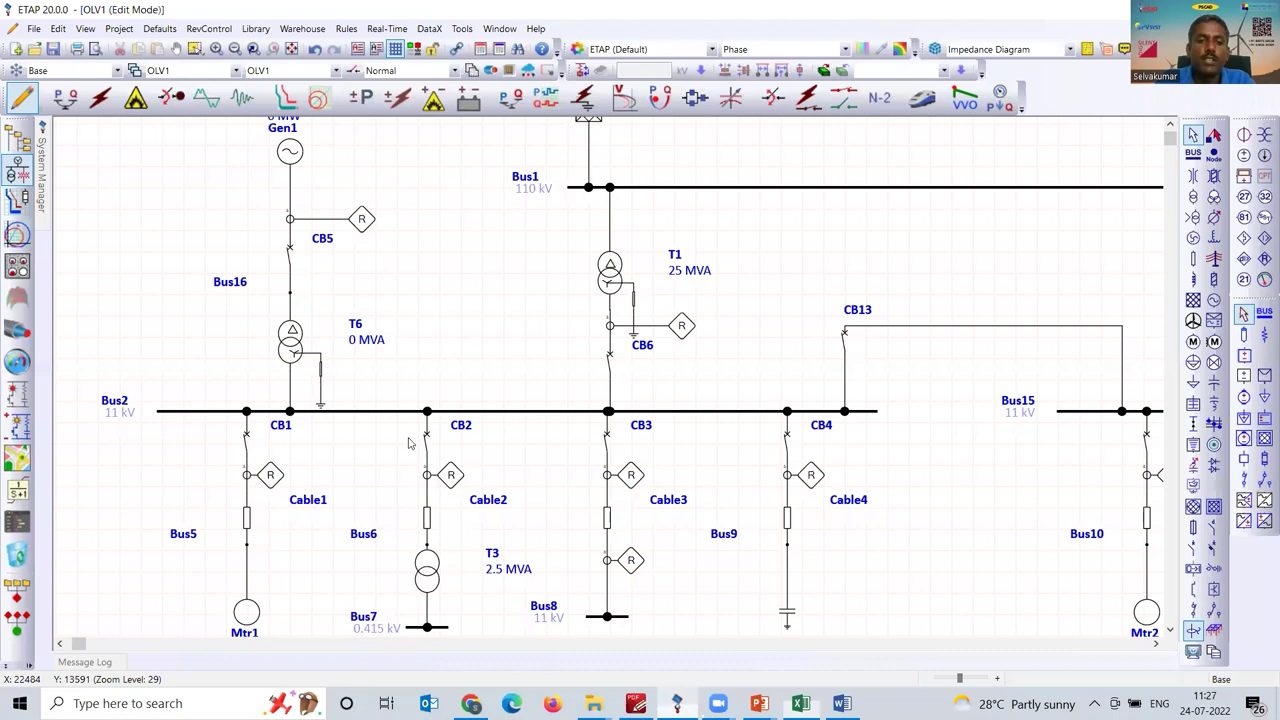
scroll(508, 415, down, 3)
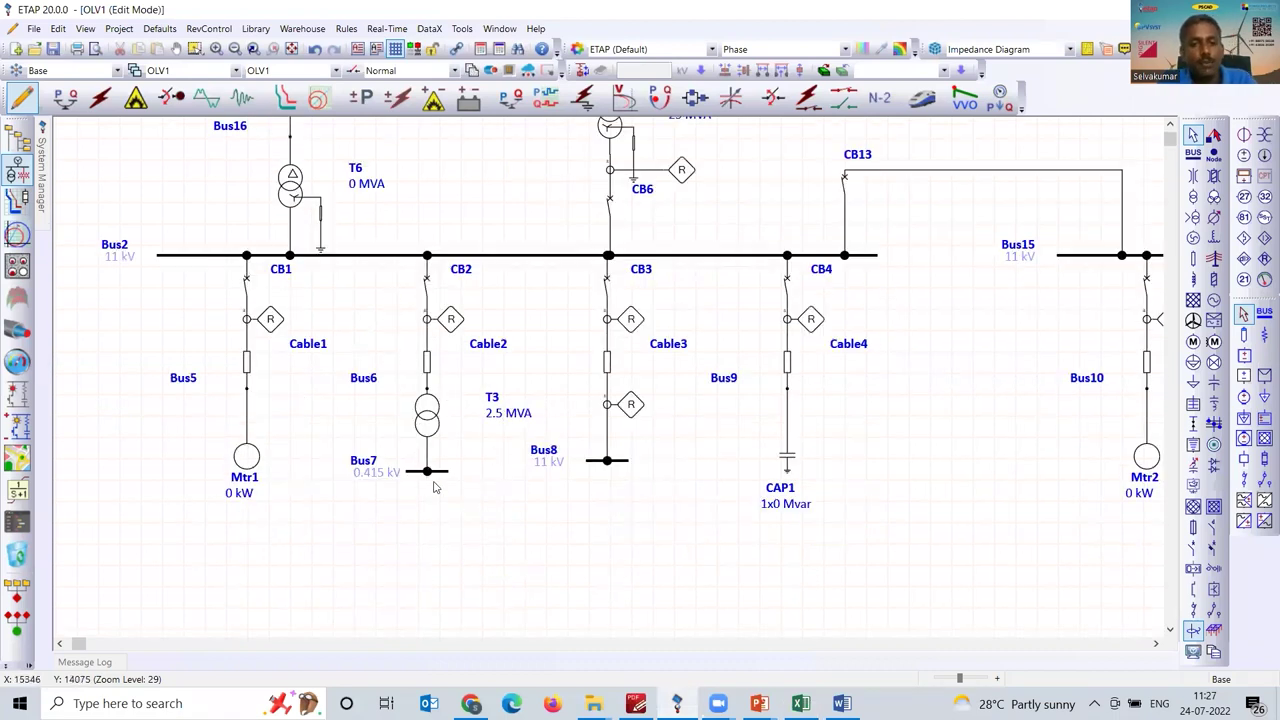
click(442, 412)
double_click(426, 420)
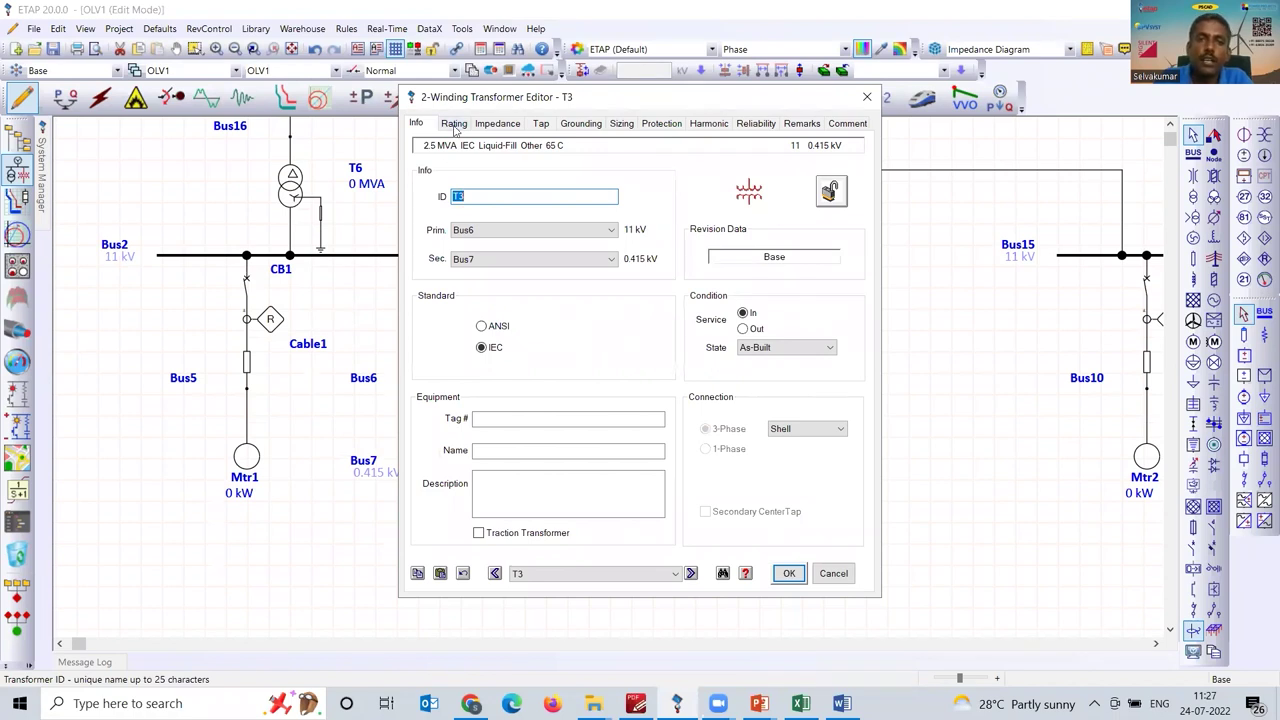
key(ctrl+Tab)
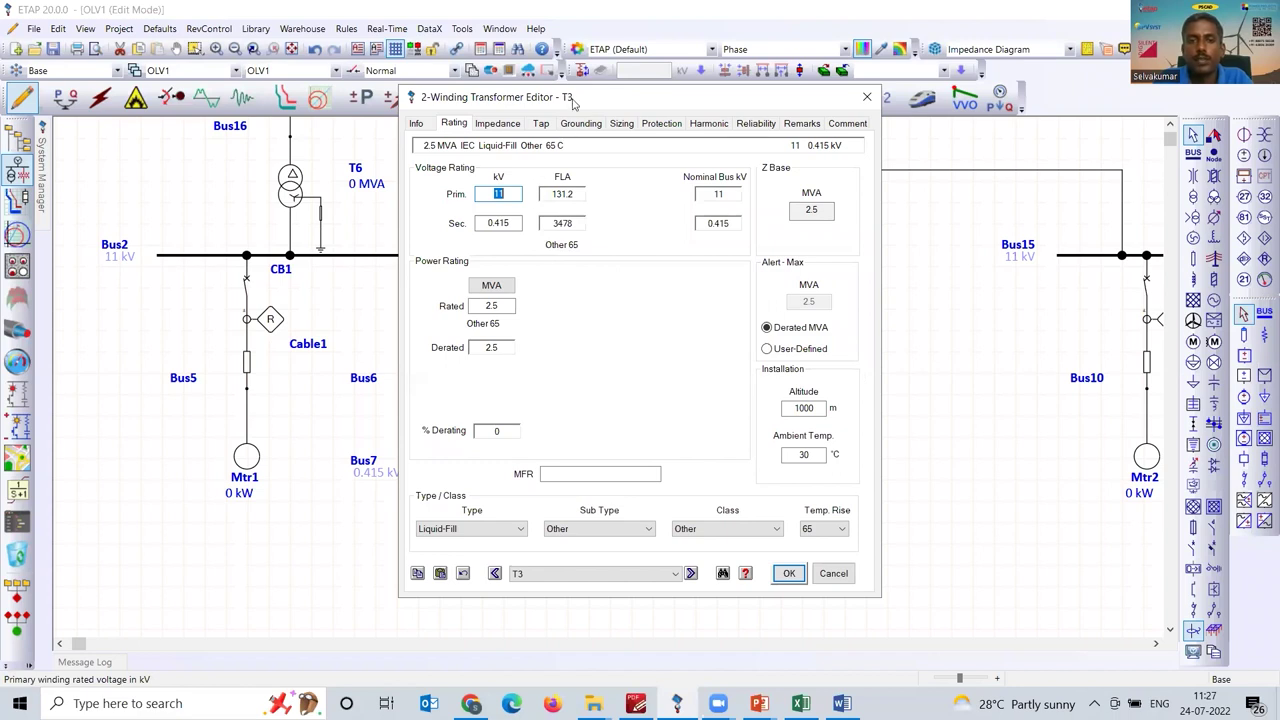
drag(573, 100, 466, 169)
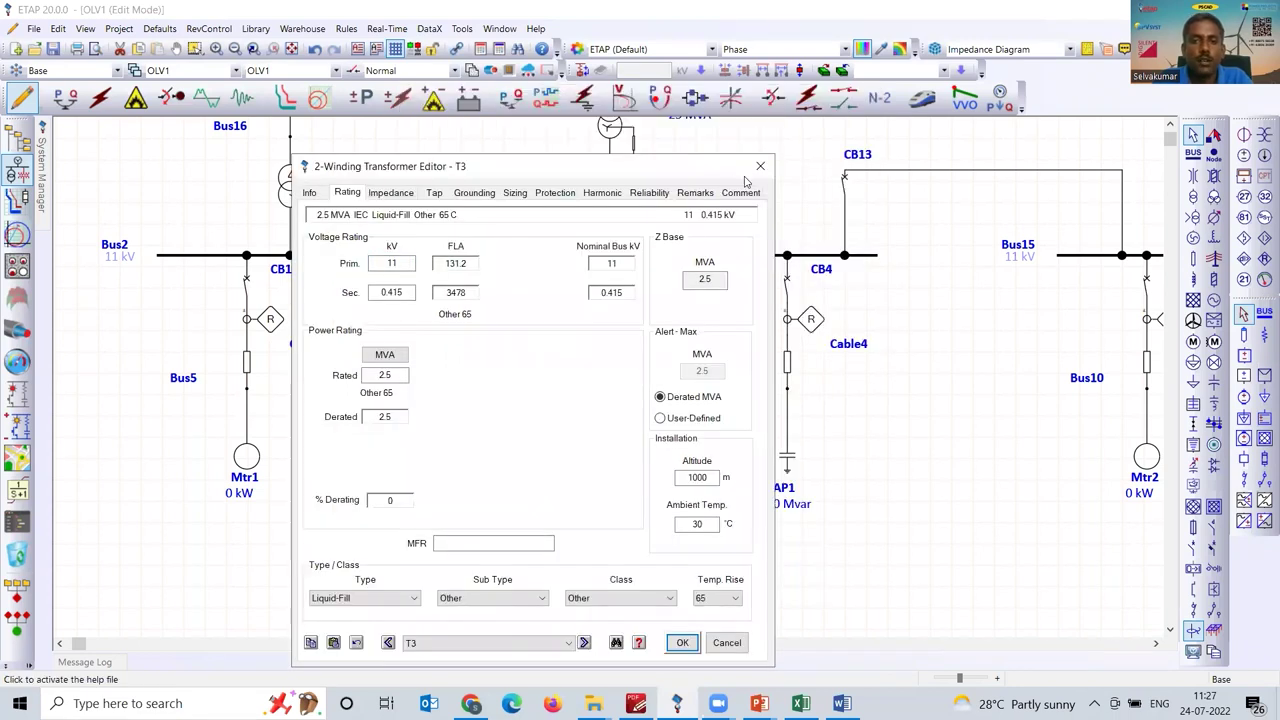
click(762, 168)
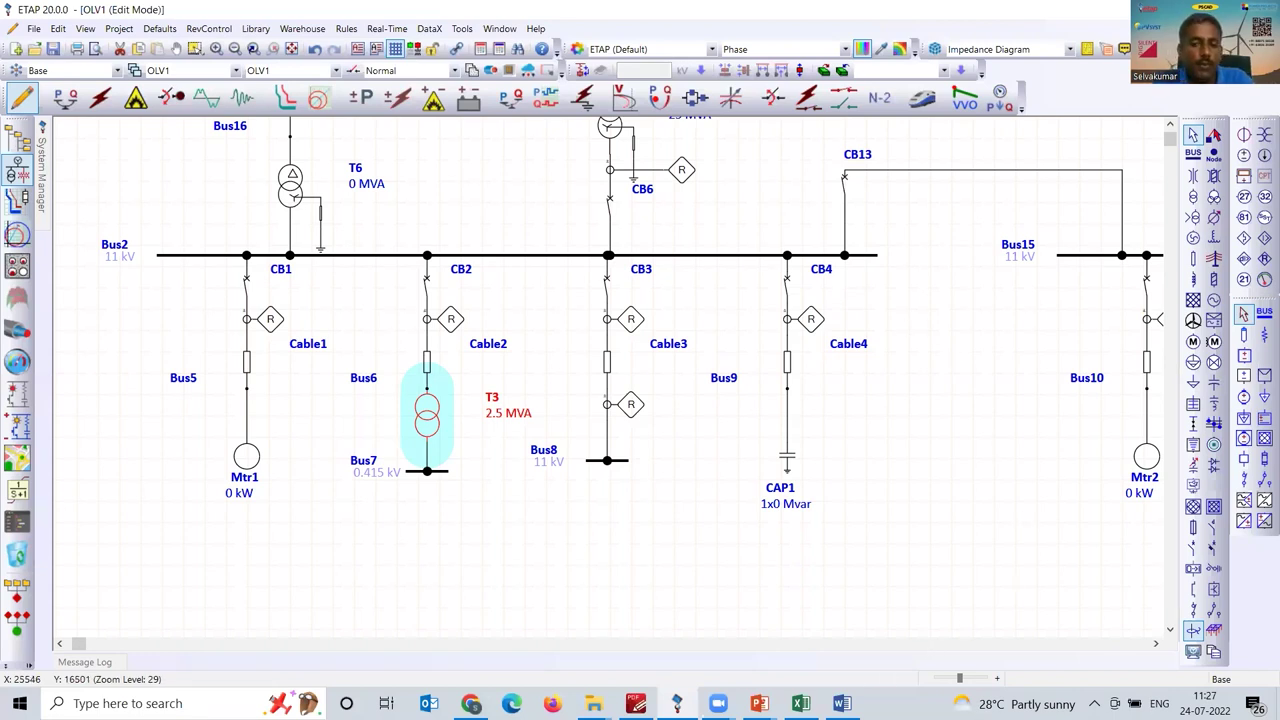
- Switch to Excel and add Short circuit in cell C20 and MAS in cell C21
click(800, 703)
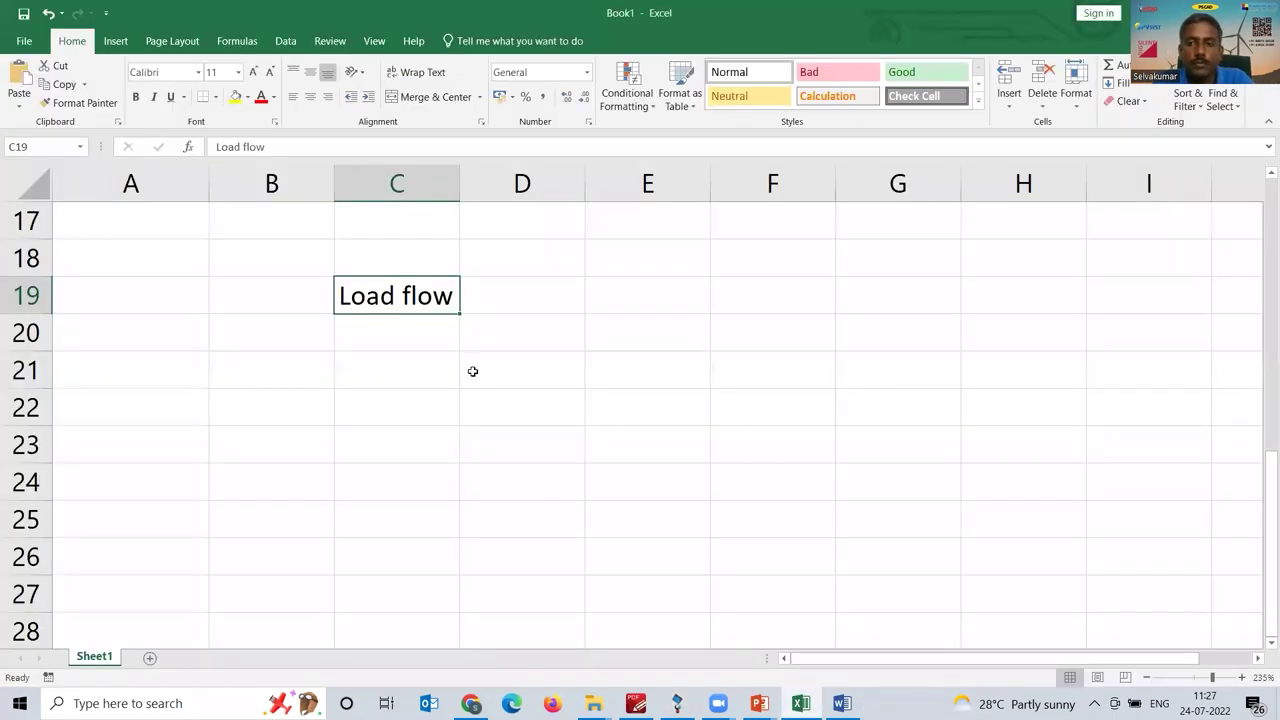
click(441, 332)
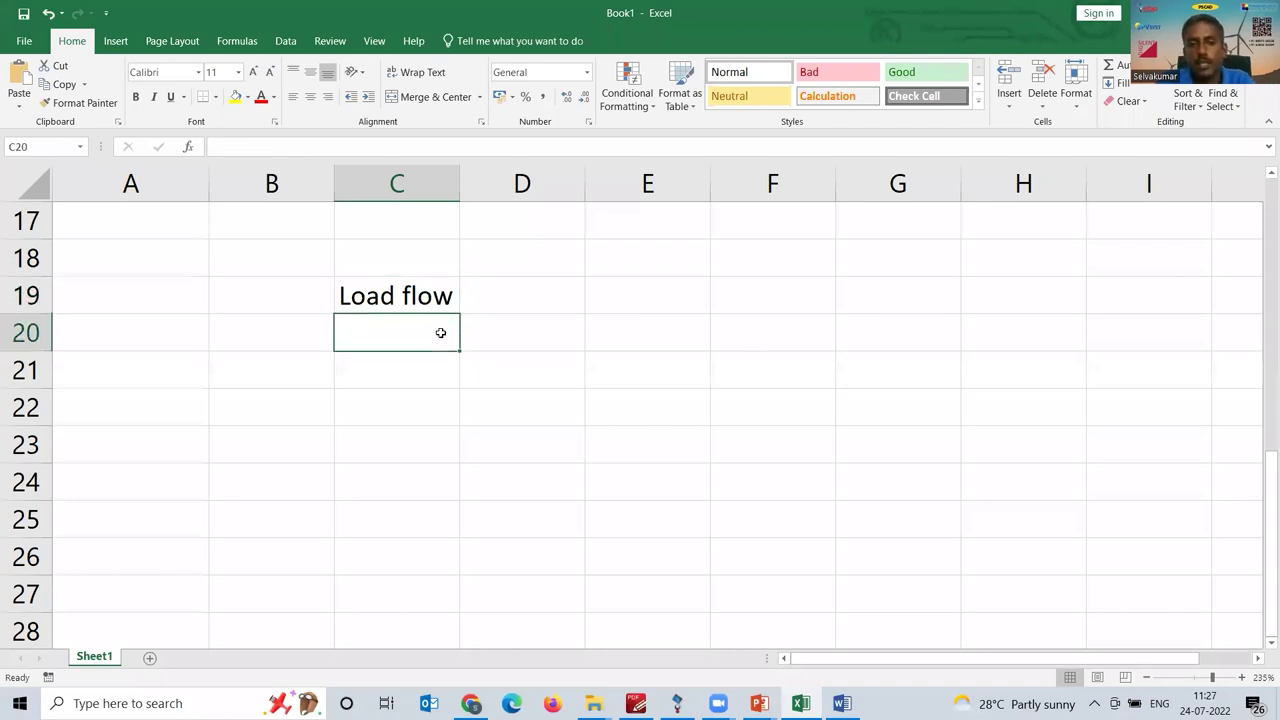
text(Short c)
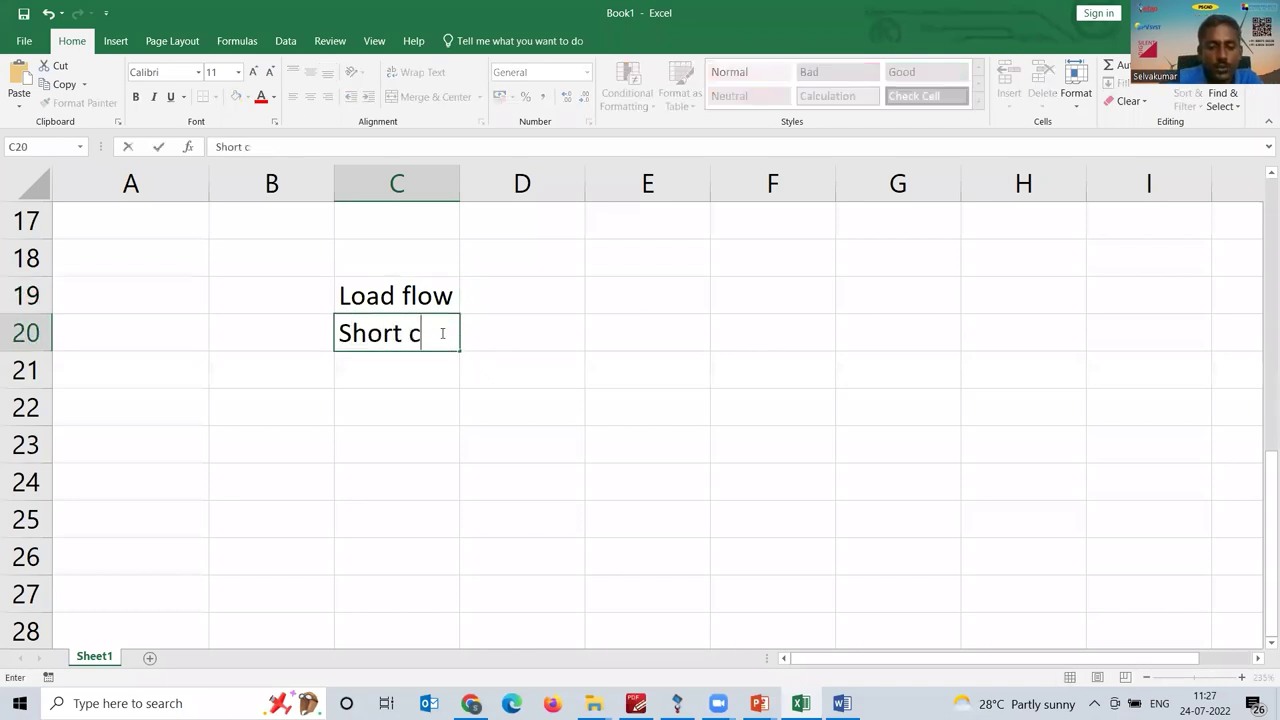
text(ircuit)
key(Return)
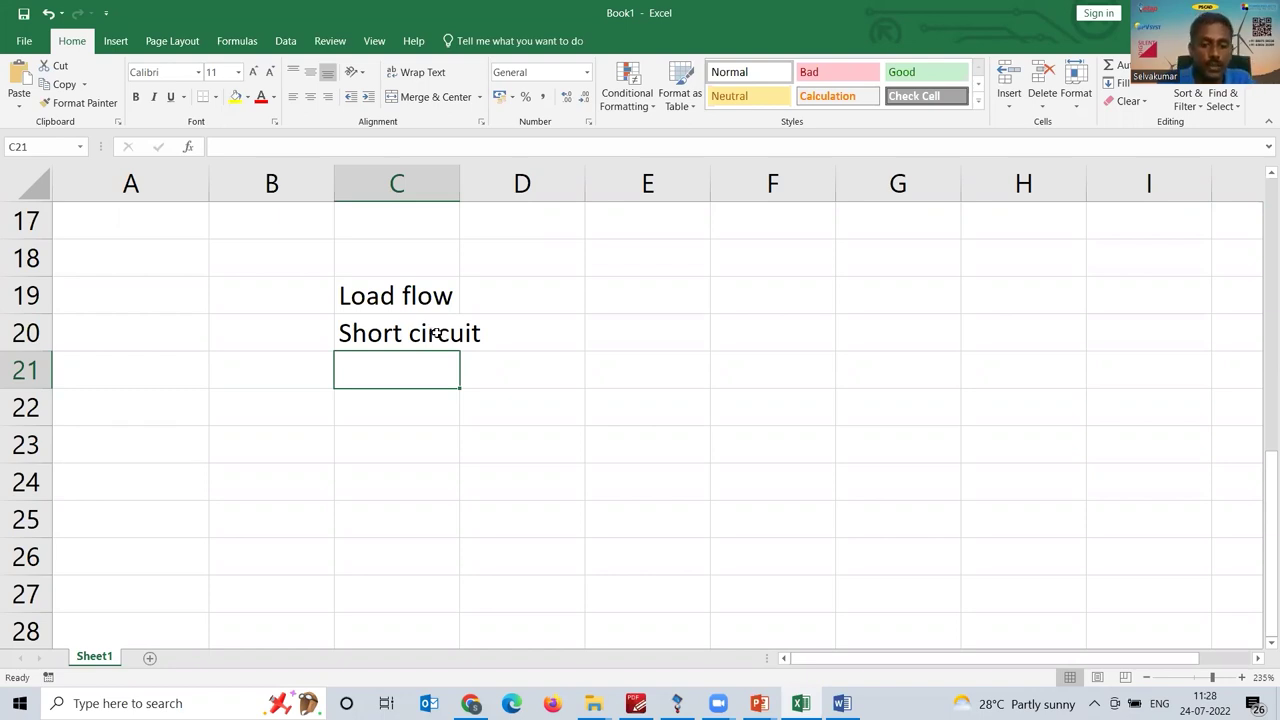
text(MAS)
key(Return)
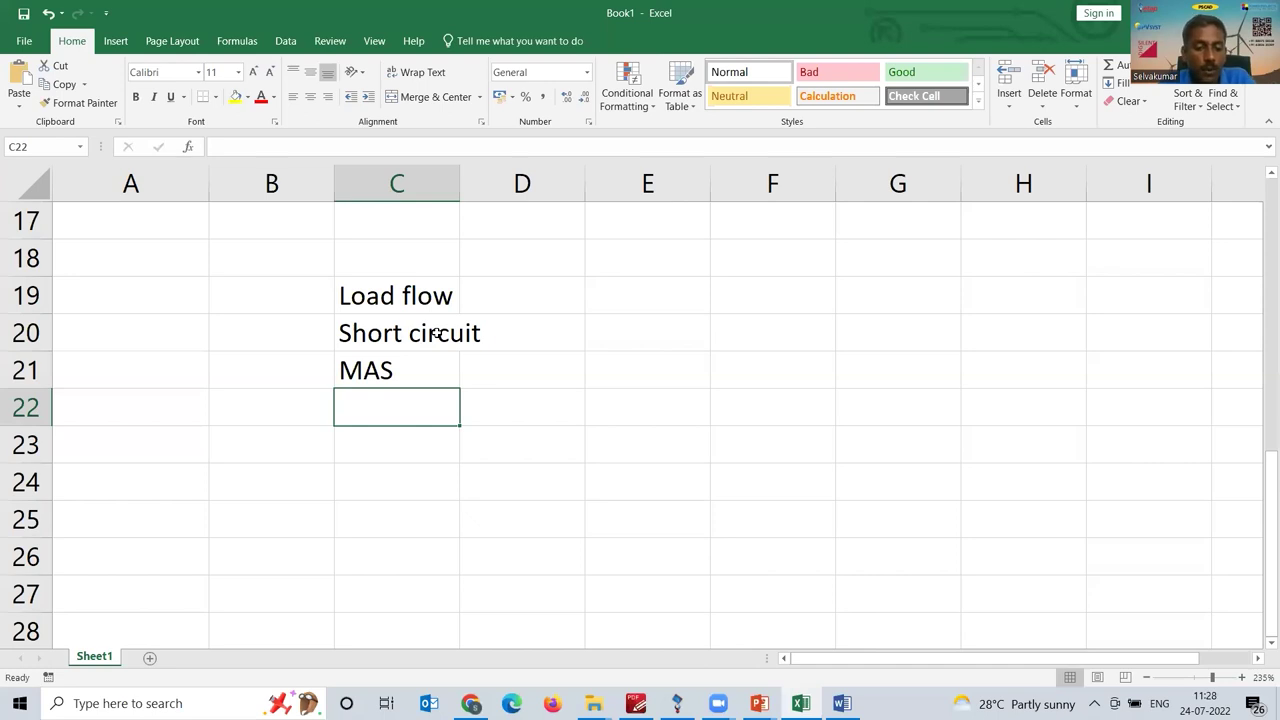
- Enter Transient Stability in cell C22 below MAS
text(Transient)
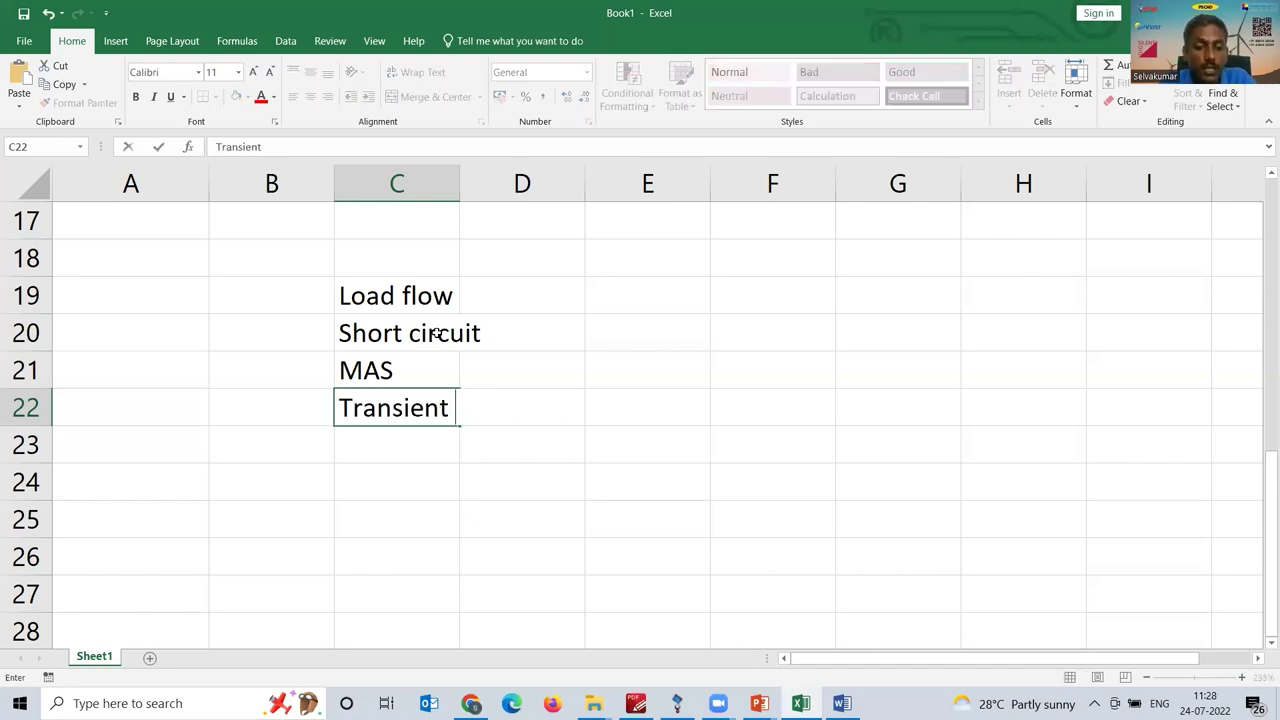
text( STabilit)
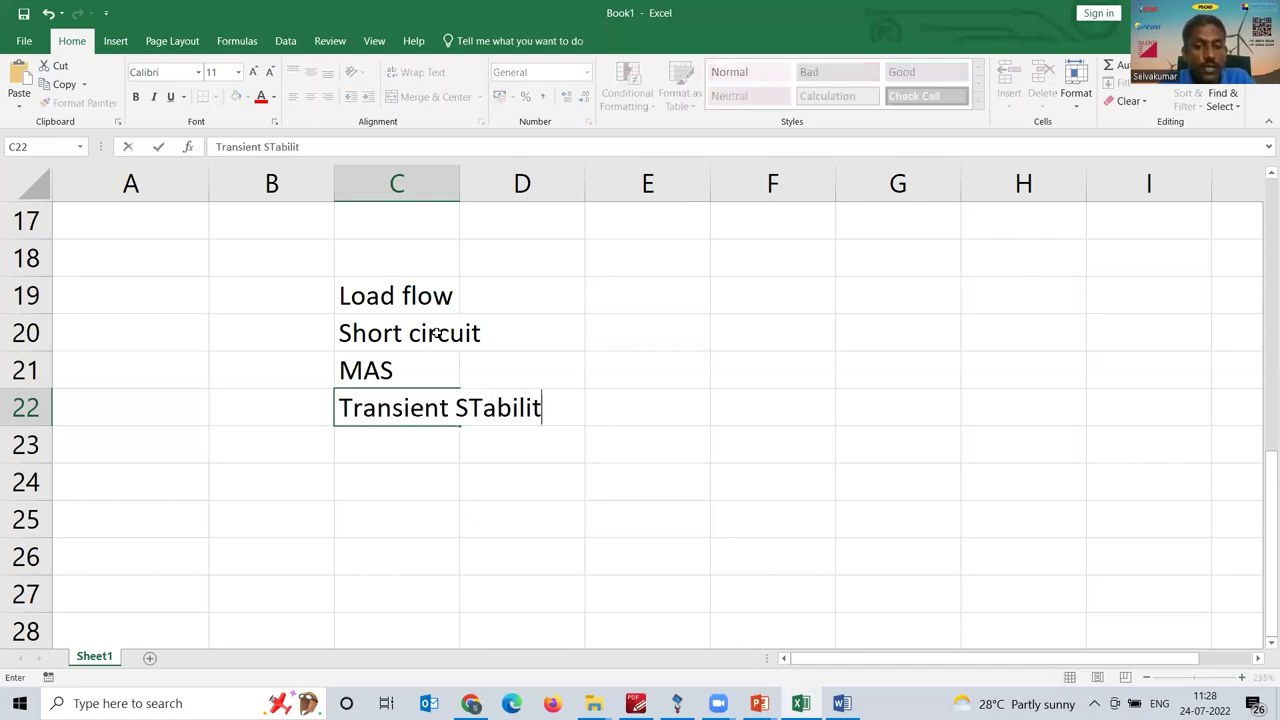
text(y)
key(Return)
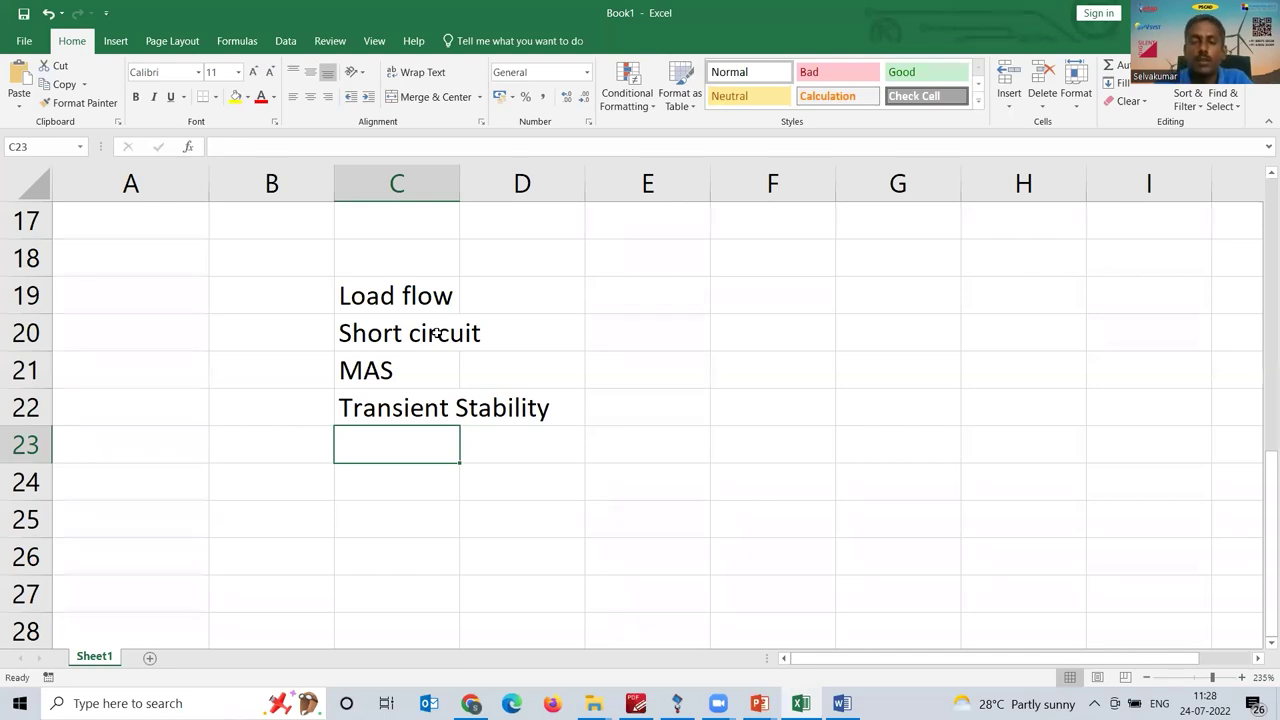
- Switch to ETAP, insert the four-feeder bus section from the dumpster, and place it below the Bus2 feeders
key(alt+Tab)
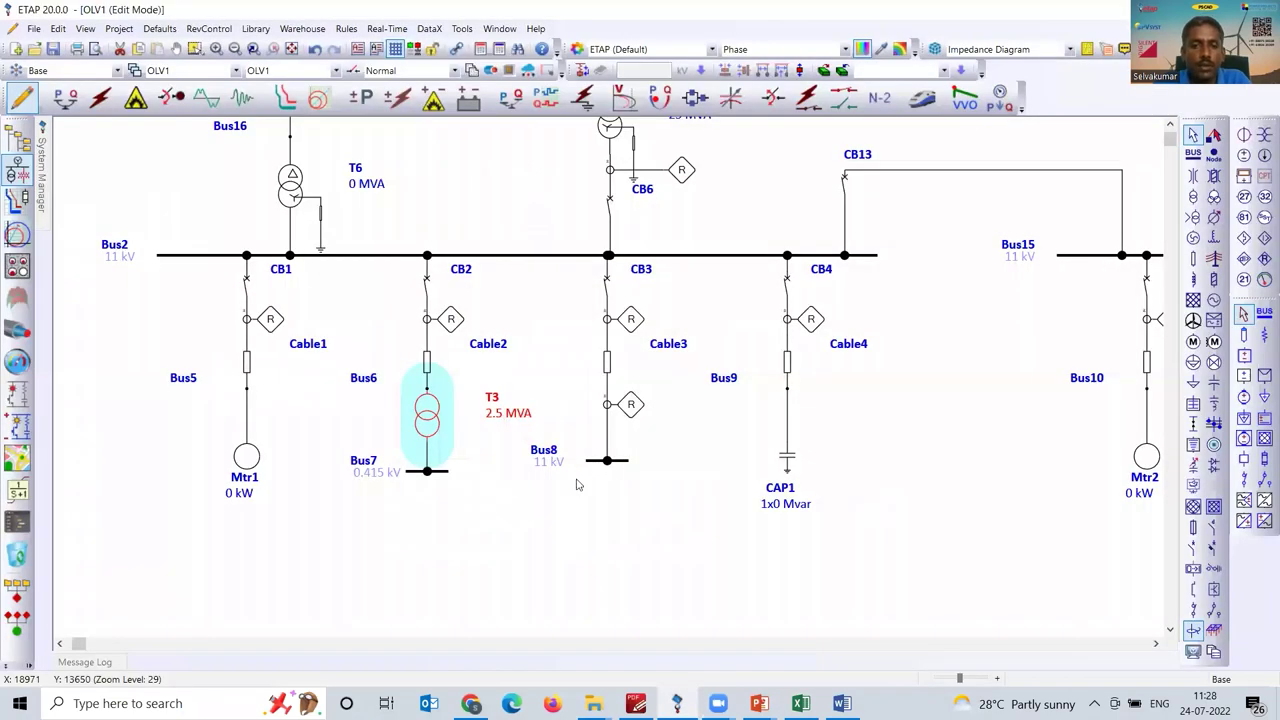
click(578, 484)
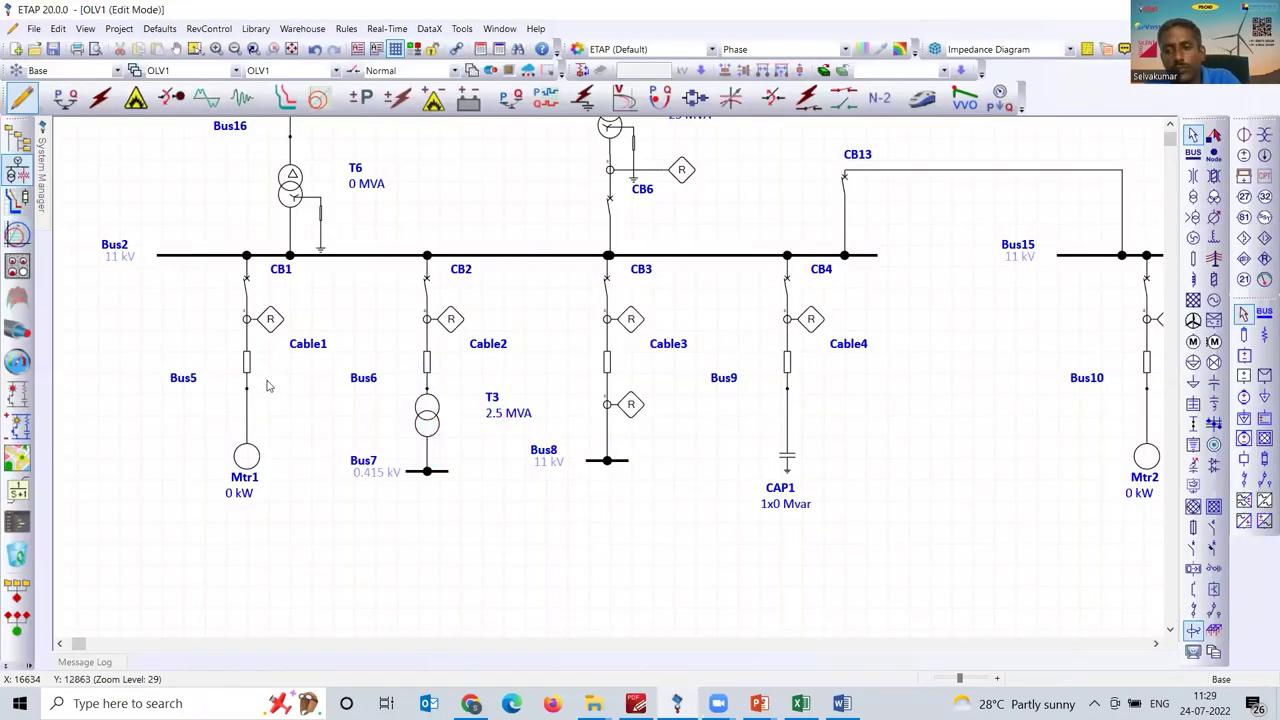
scroll(280, 384, down, 3)
scroll(1047, 408, down, 1)
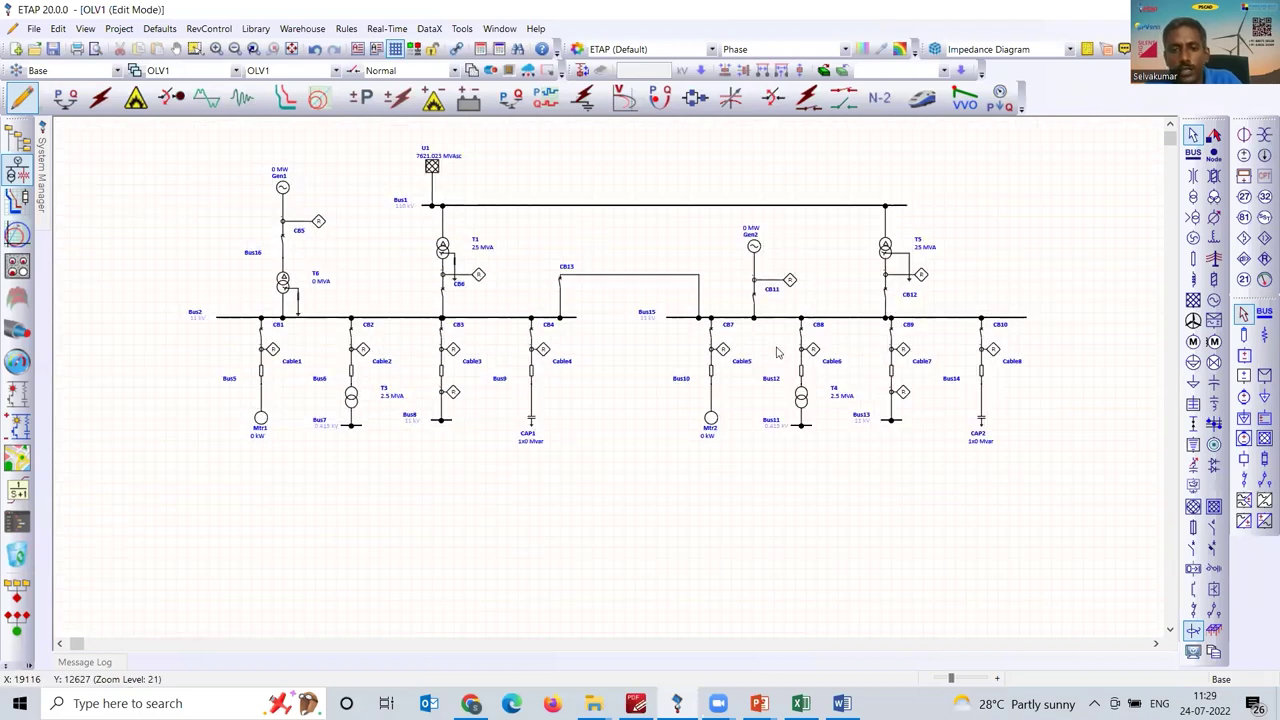
right_click(418, 492)
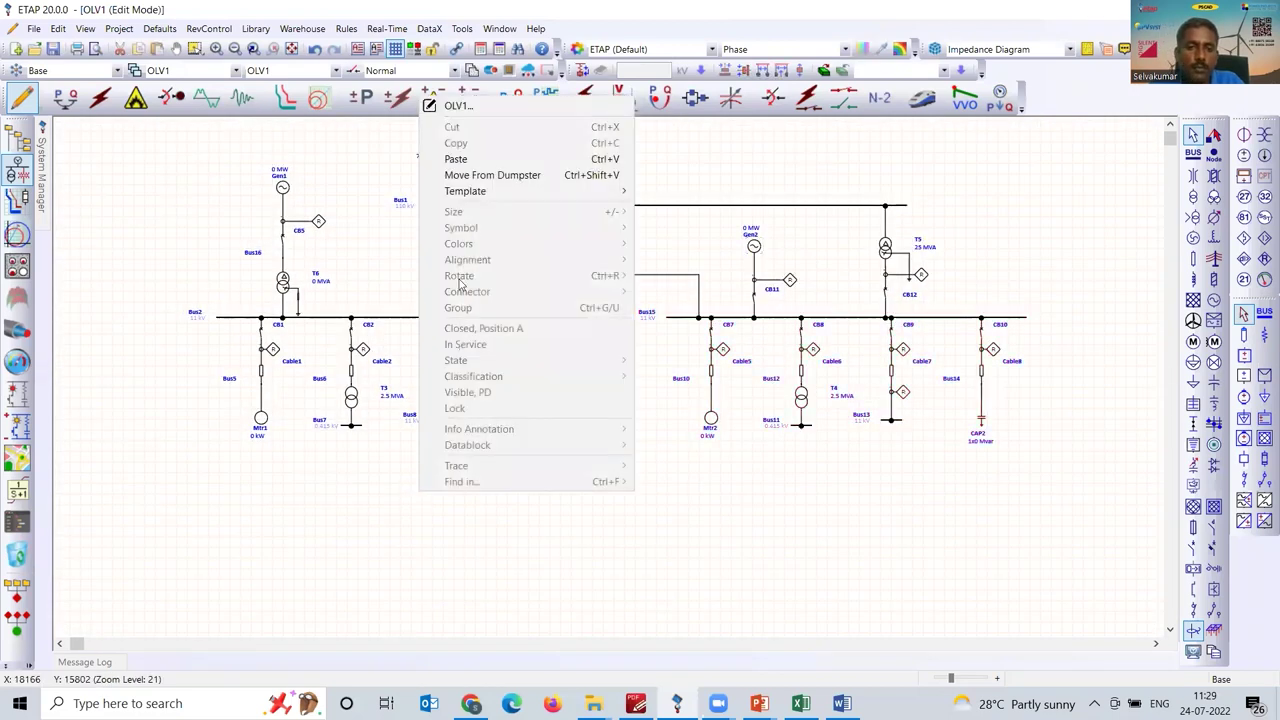
click(490, 172)
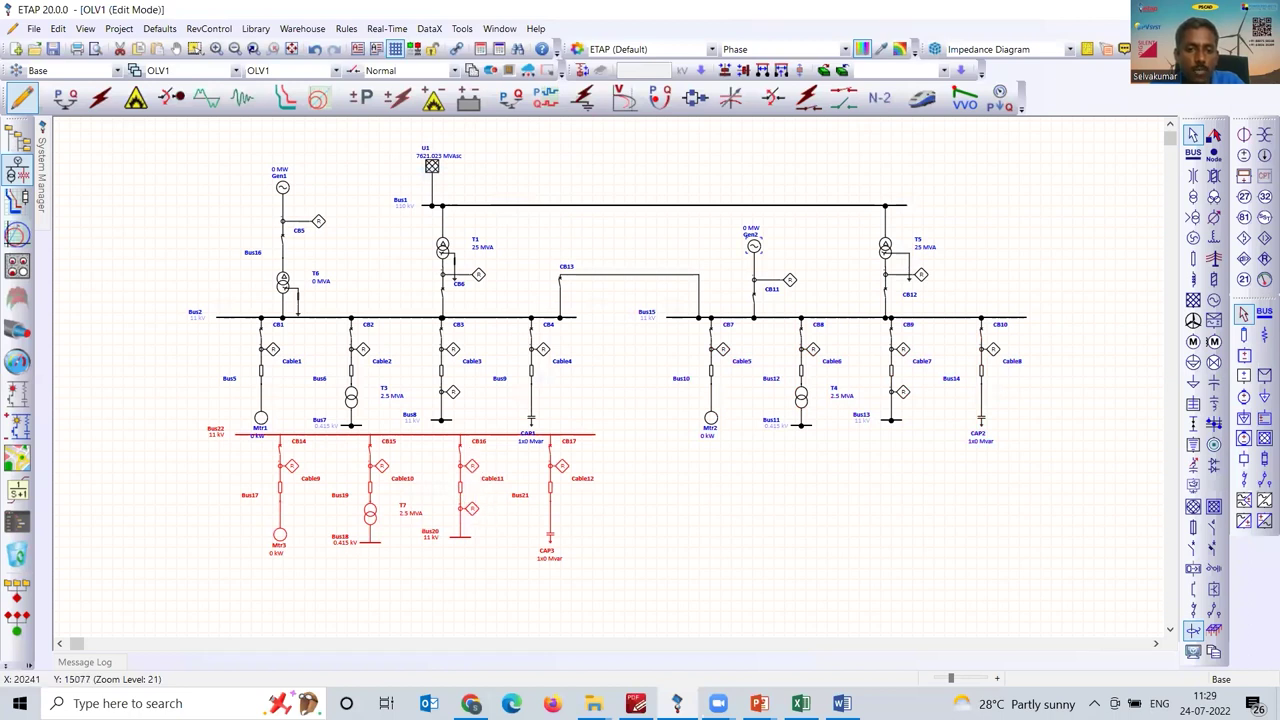
drag(470, 480, 476, 529)
click(452, 458)
- Delete Bus8, connect the Cable3 feeder to Bus22, and move its lower relay down close to that bus
click(440, 421)
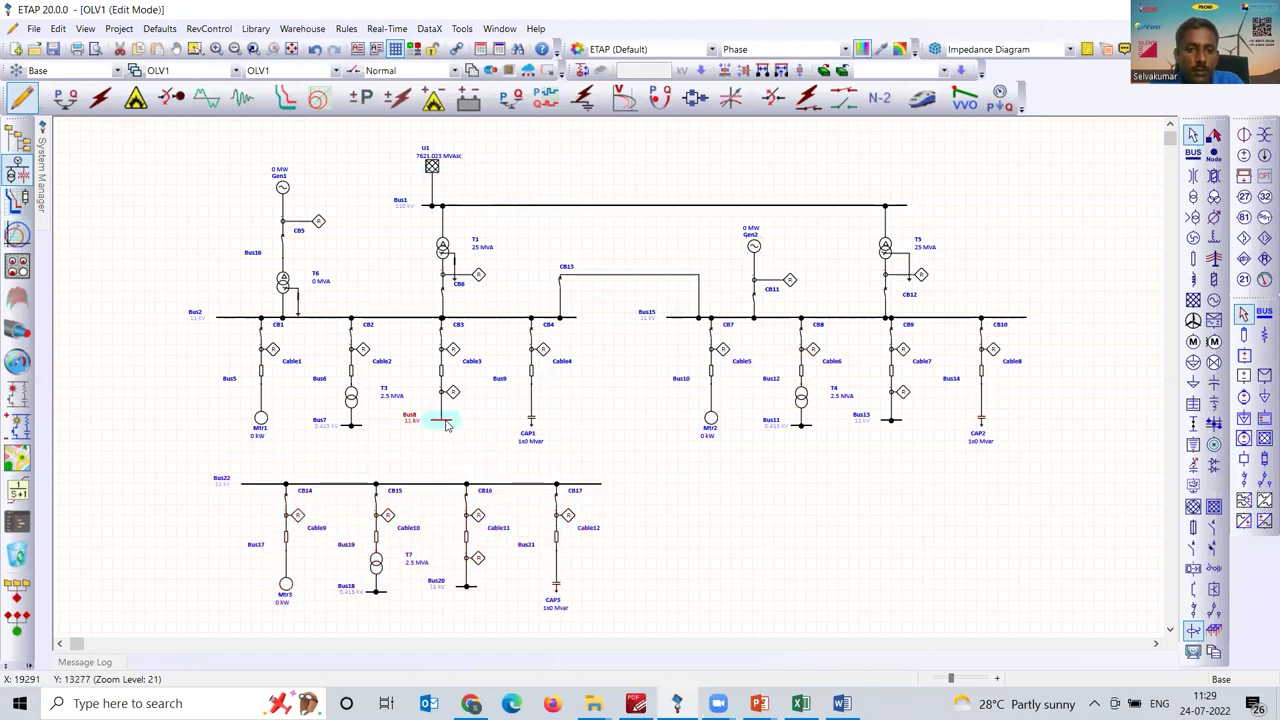
key(Delete)
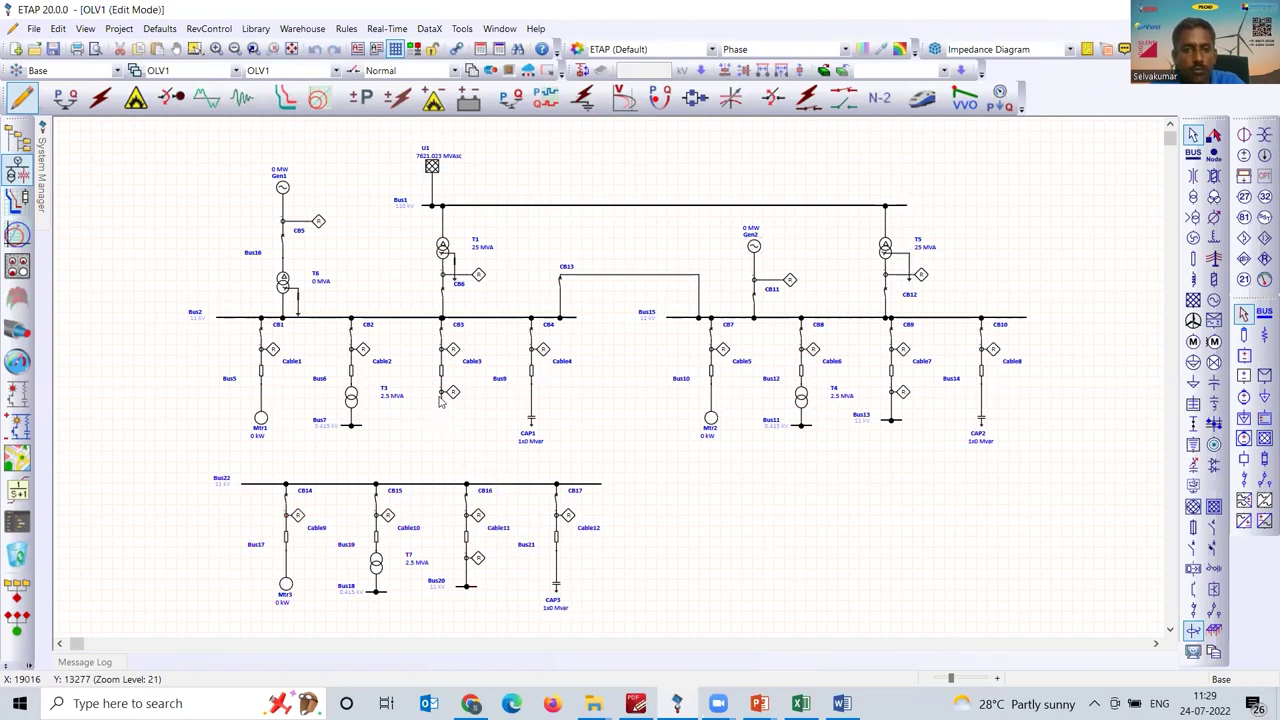
drag(440, 400, 439, 484)
click(455, 398)
drag(458, 402, 462, 477)
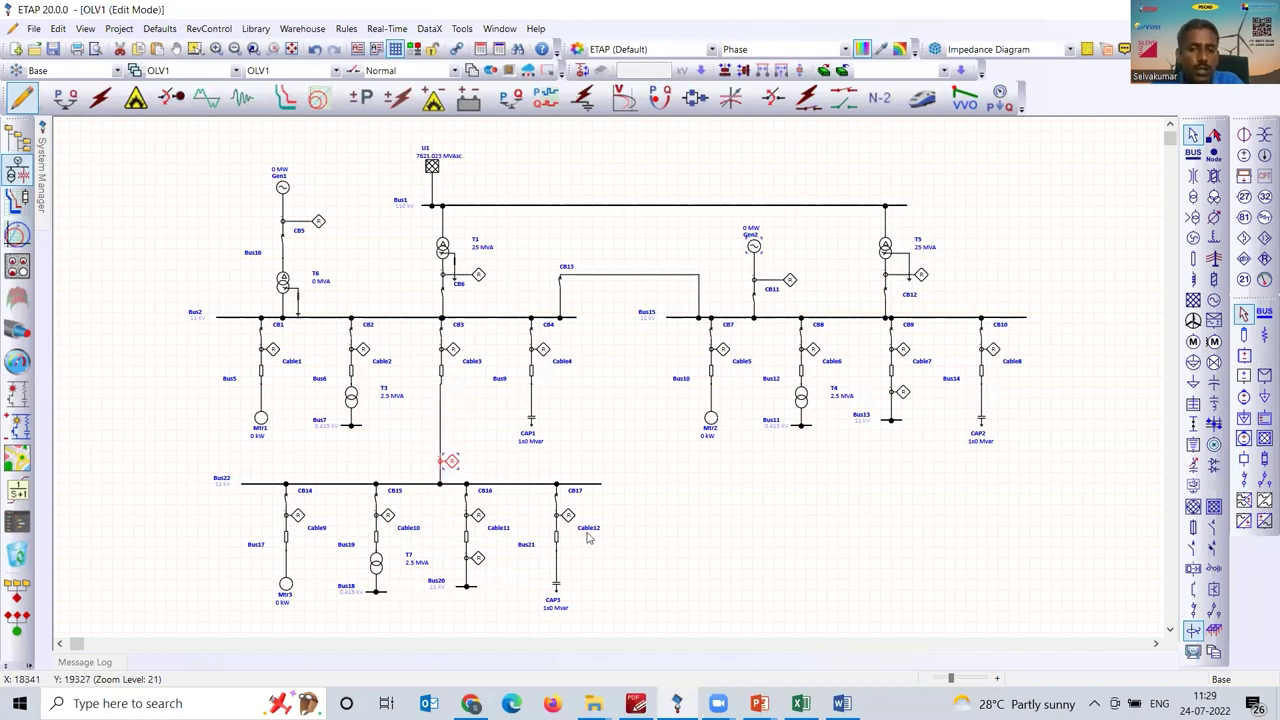
- Move Cable3 slightly down its feeder and bring the CB3 label closer to its breaker
scroll(591, 539, up, 3)
click(558, 550)
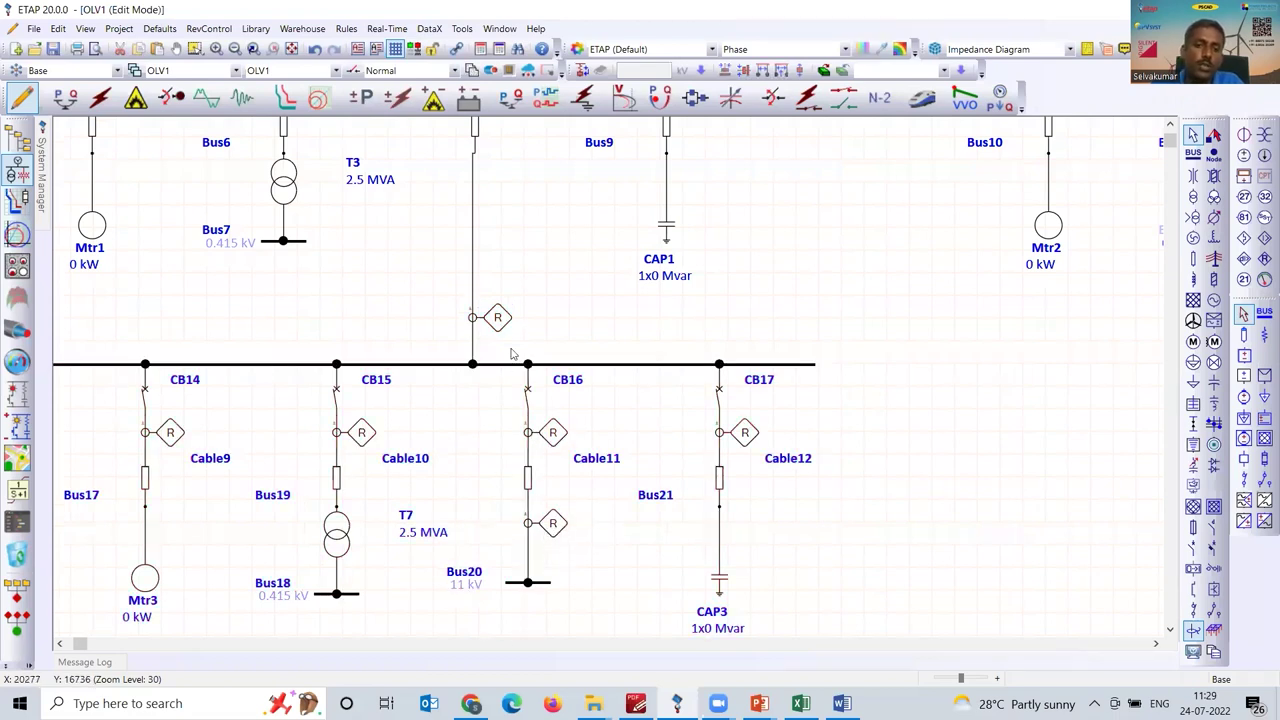
scroll(518, 355, up, 1)
scroll(521, 362, up, 1)
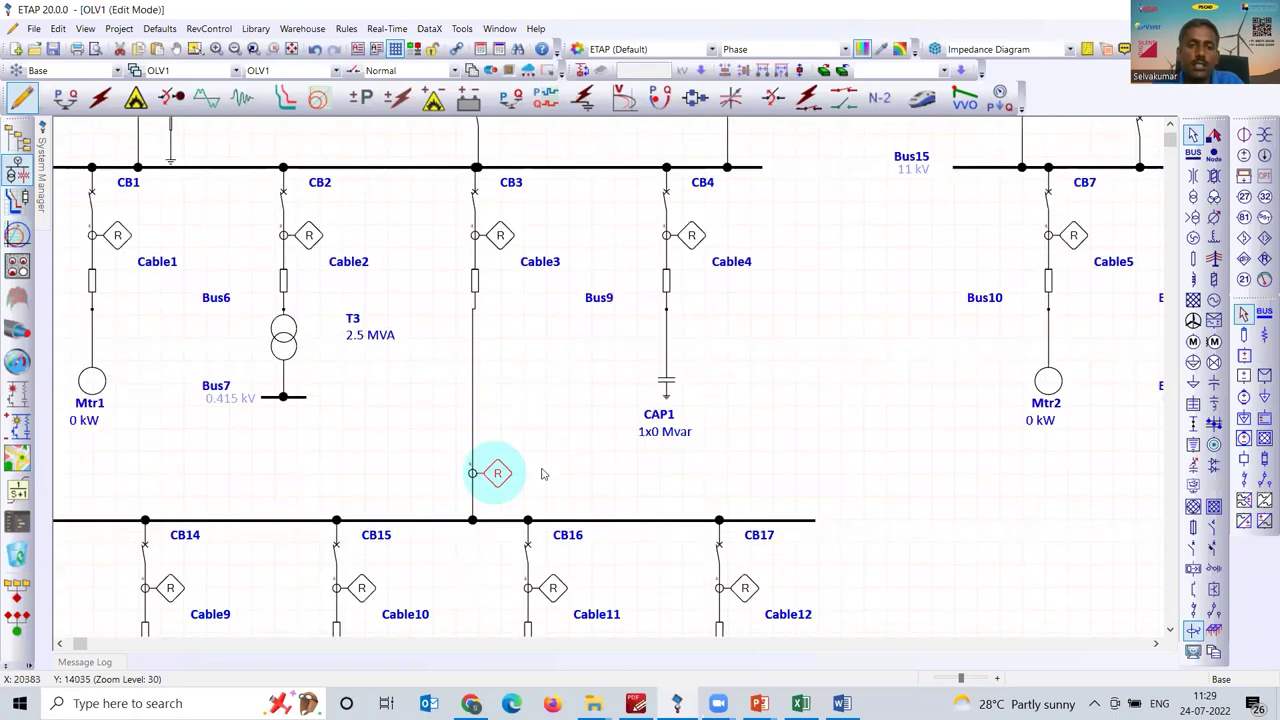
scroll(514, 458, up, 2)
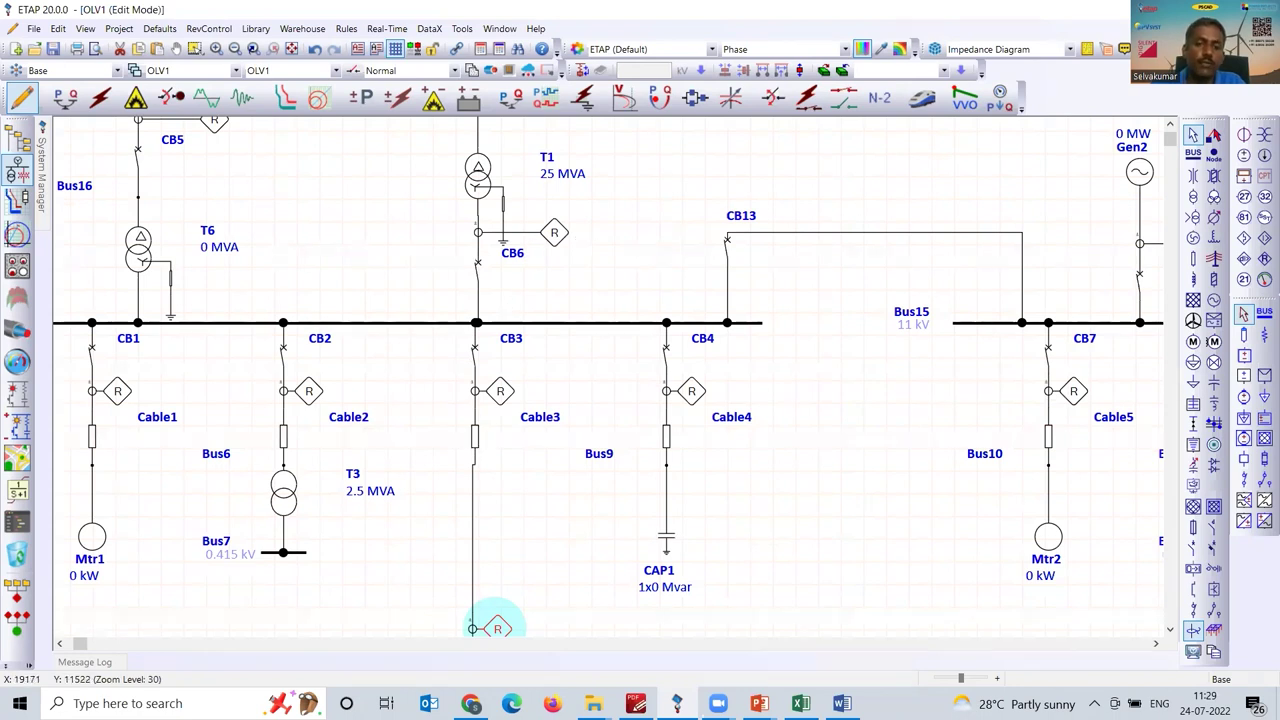
drag(473, 452, 474, 477)
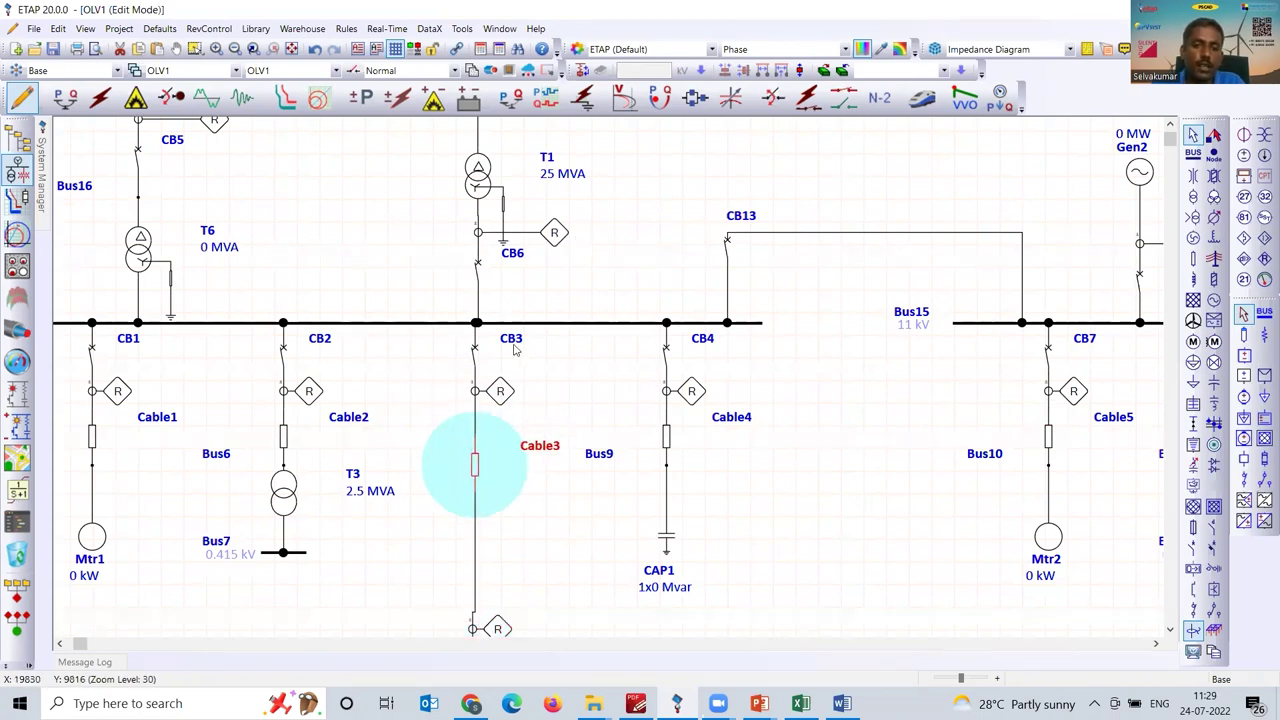
click(474, 352)
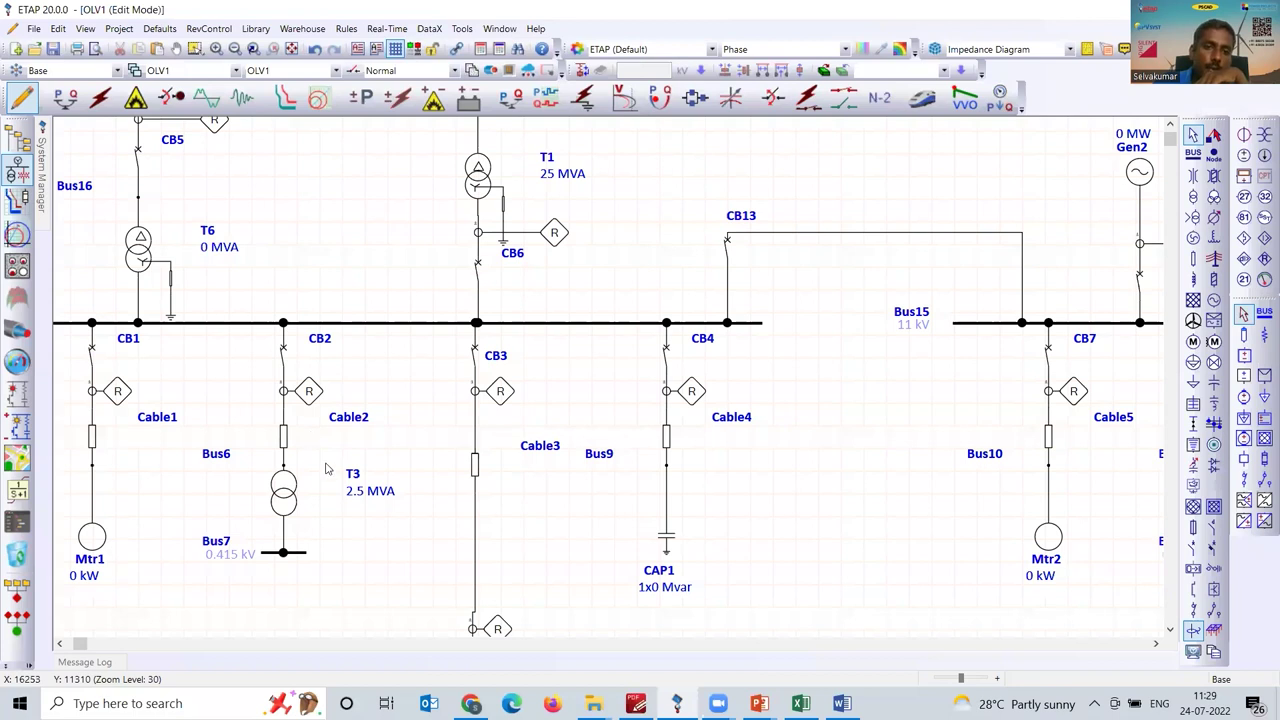
- Examine the Cable3 feeder to the lower bus and the Gen1 branch with its relay
scroll(312, 436, down, 2)
click(477, 400)
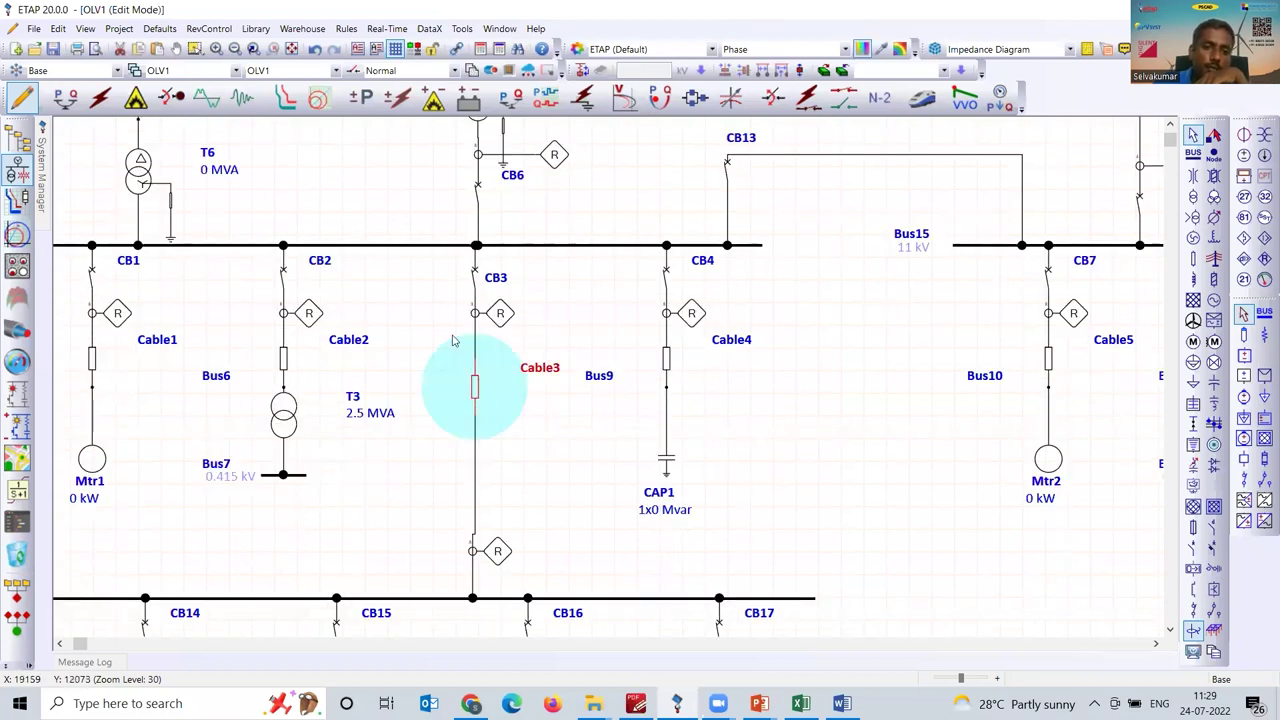
scroll(451, 337, up, 5)
scroll(181, 249, up, 1)
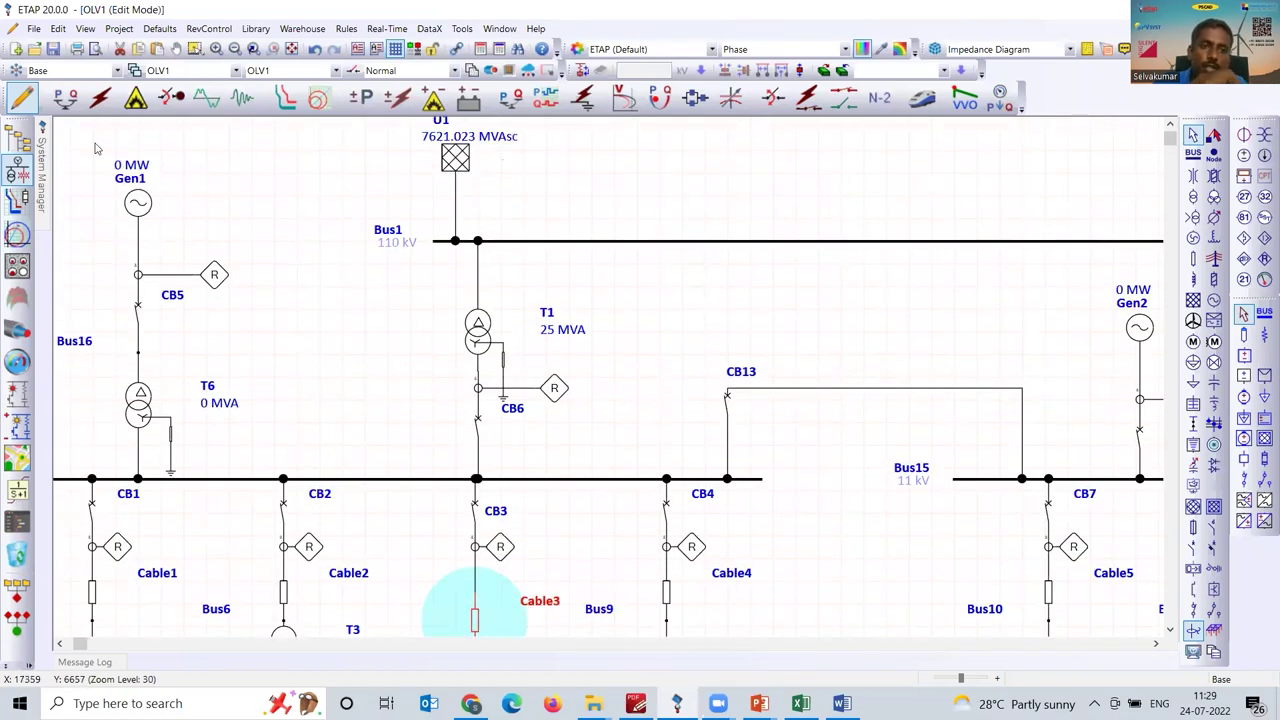
drag(235, 281, 95, 152)
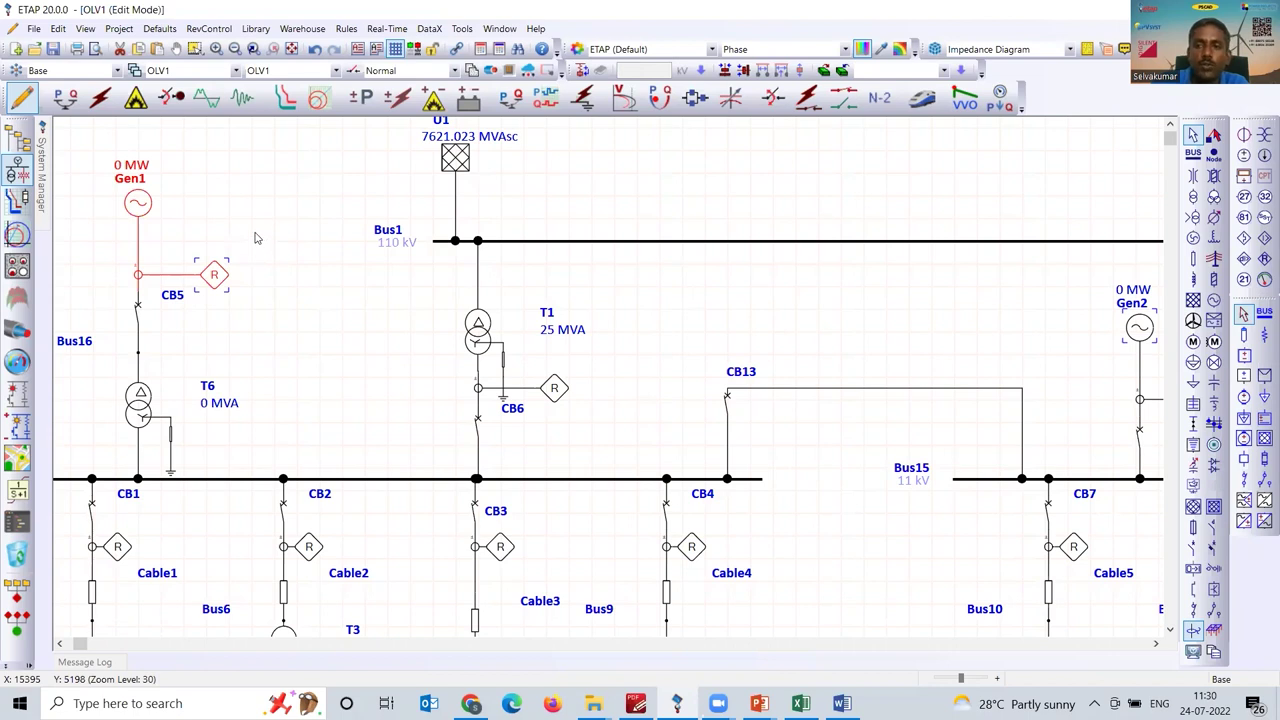
scroll(395, 331, down, 5)
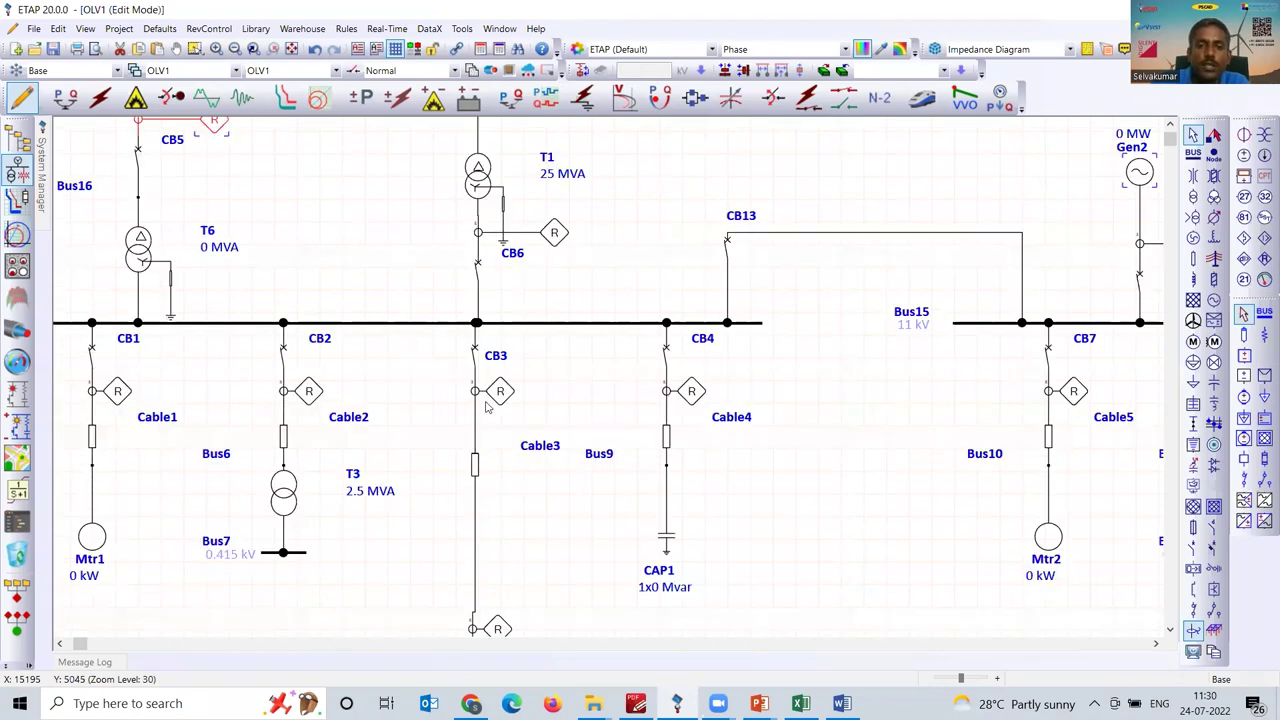
- Switch to Excel and enter Harmonic in cell C23 below Transient Stability
key(alt+Tab)
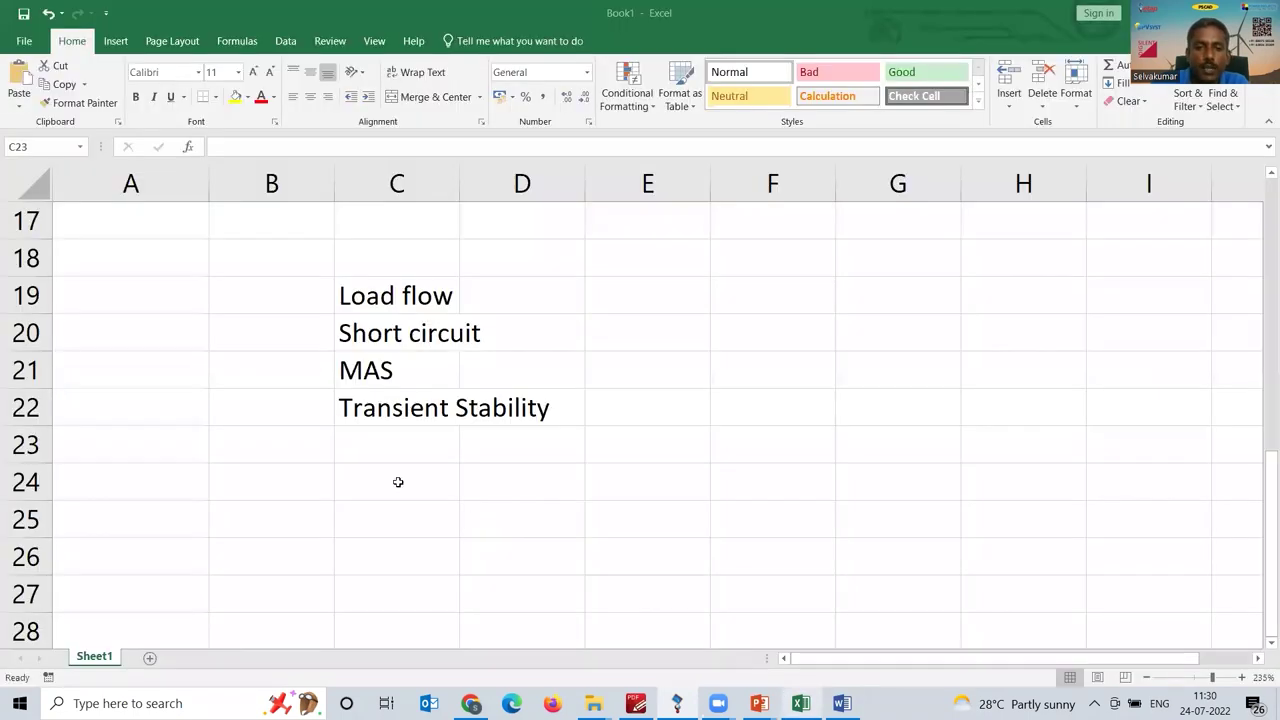
click(373, 405)
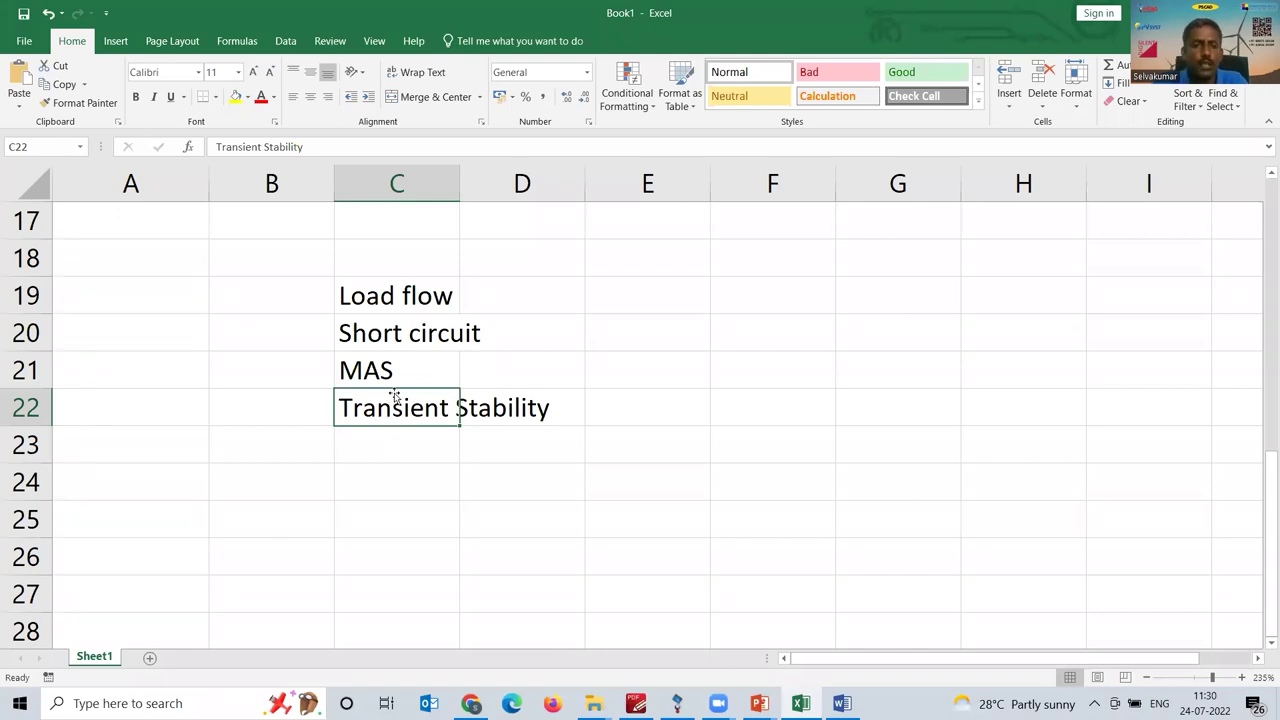
click(414, 451)
text(Harmonic)
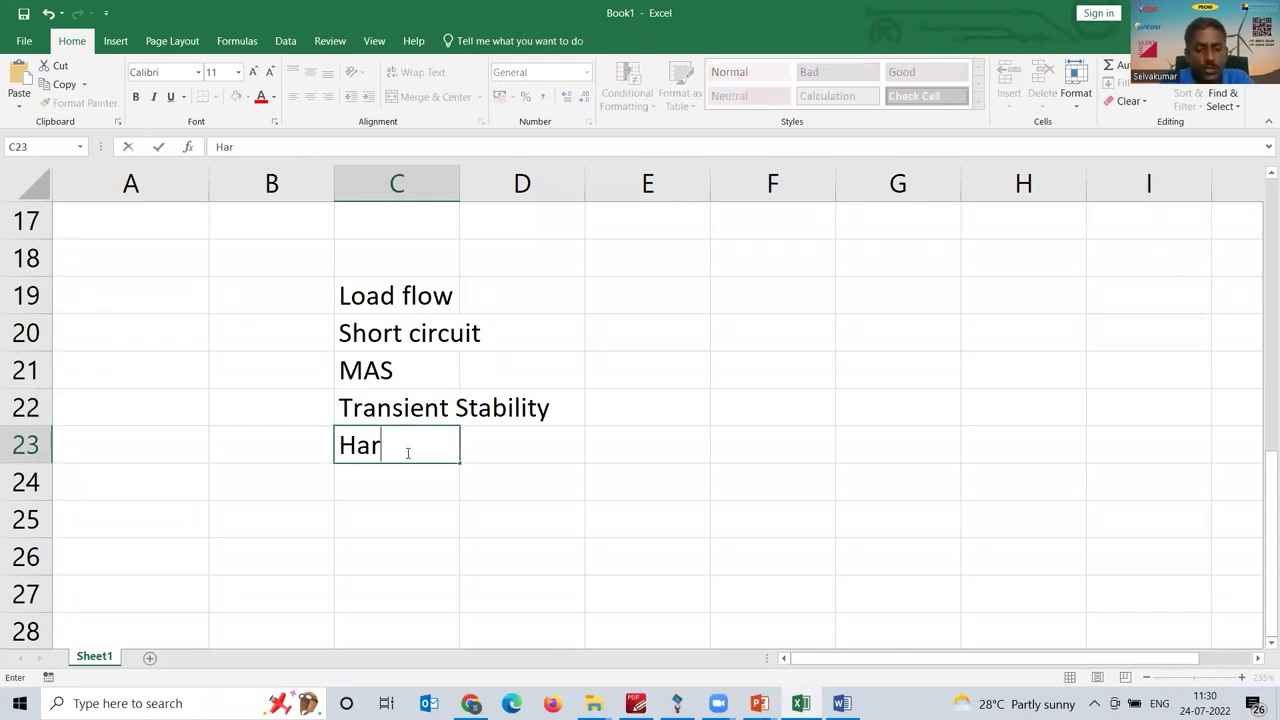
key(Return)
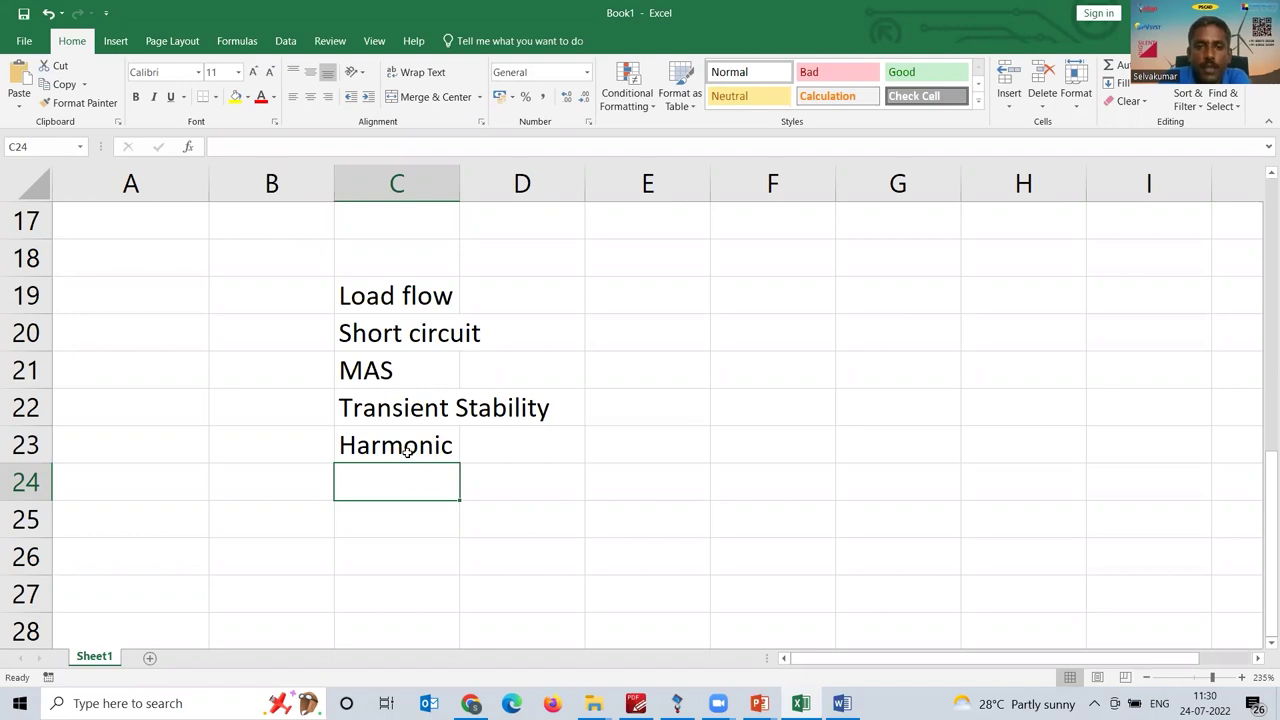
- Enter RC in cell G20 and AF in cell I20 beside the study list
drag(403, 296, 436, 429)
click(904, 341)
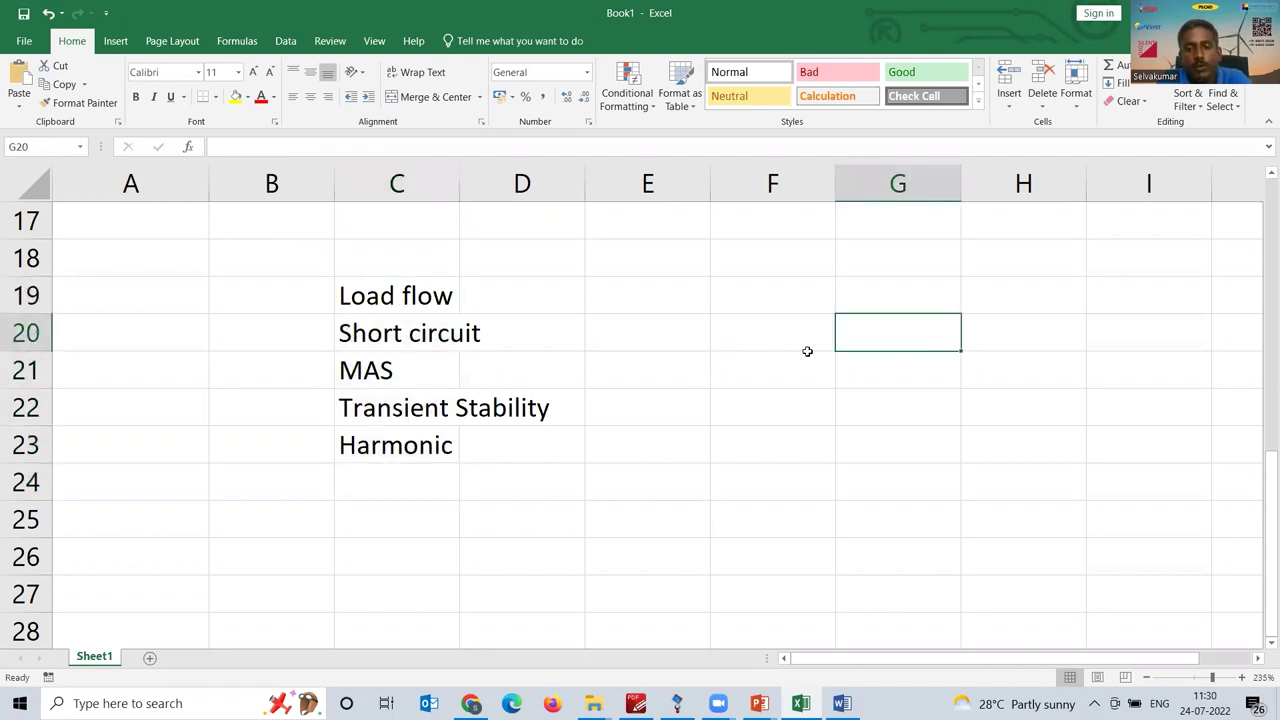
text(RC)
key(Return)
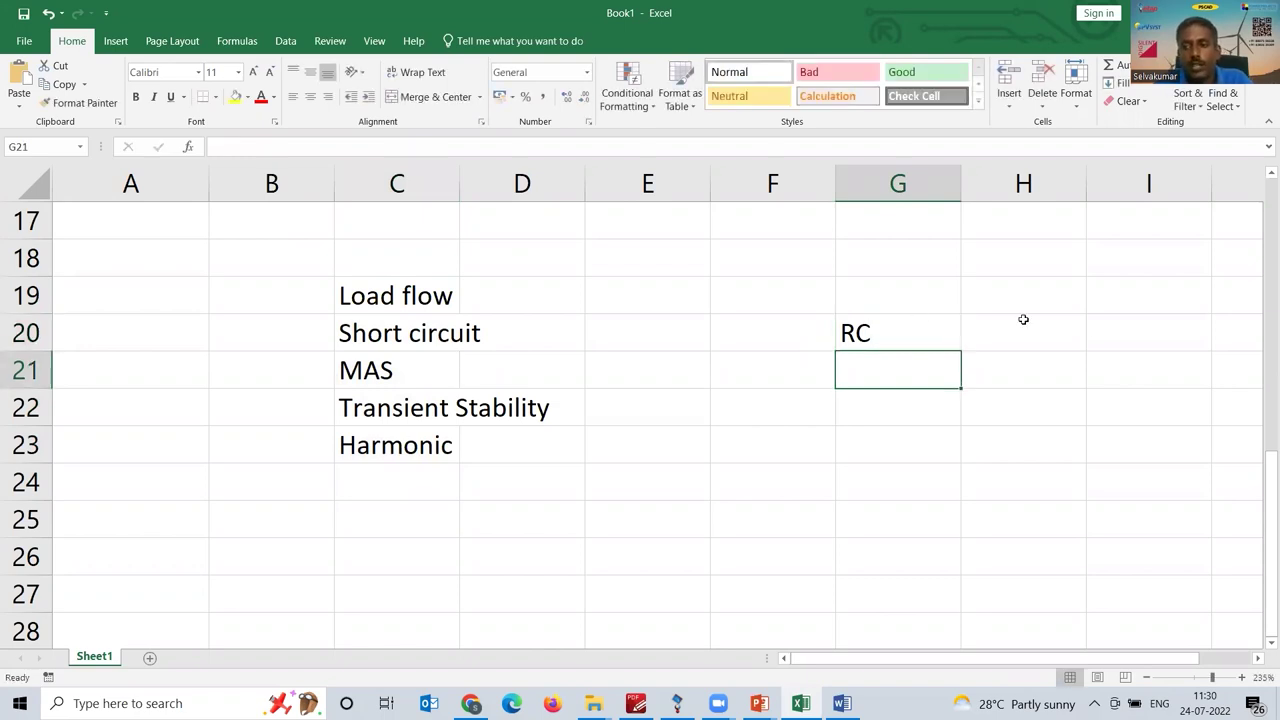
click(1118, 333)
text(AF)
key(Return)
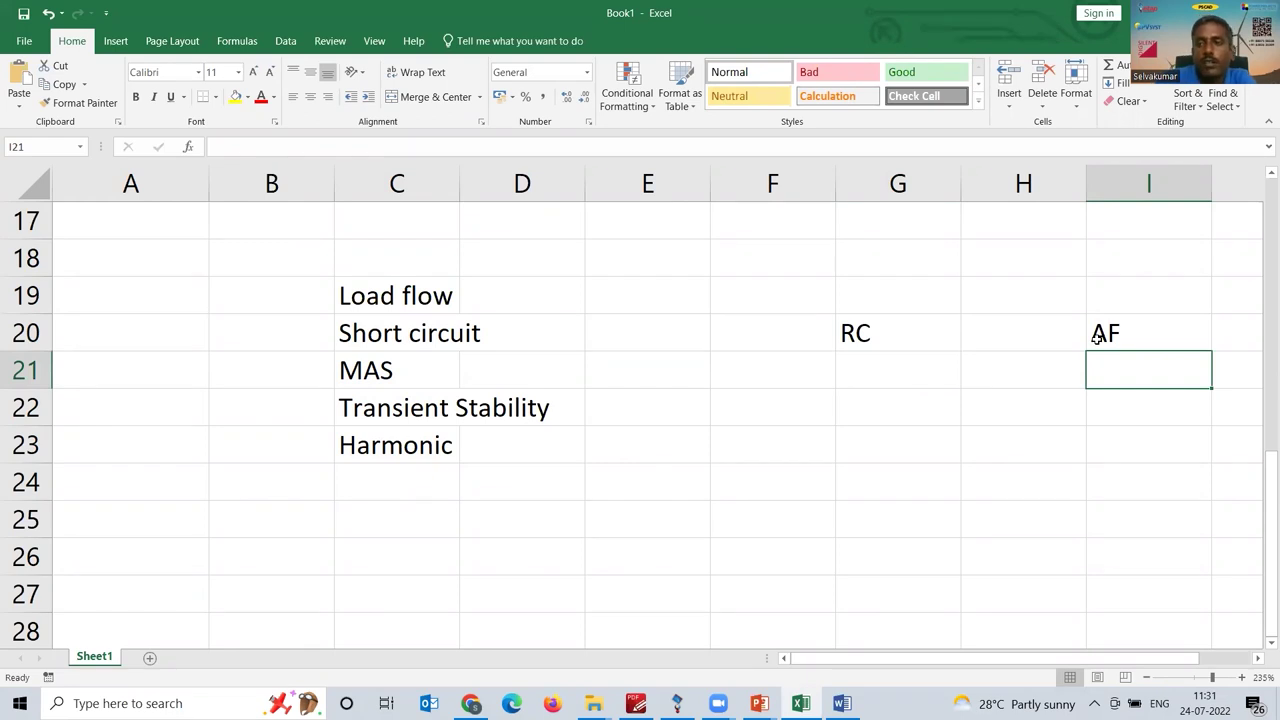
- Review the study list in C19:C23 against the RC and AF entries by highlighting each of them
drag(880, 258, 855, 432)
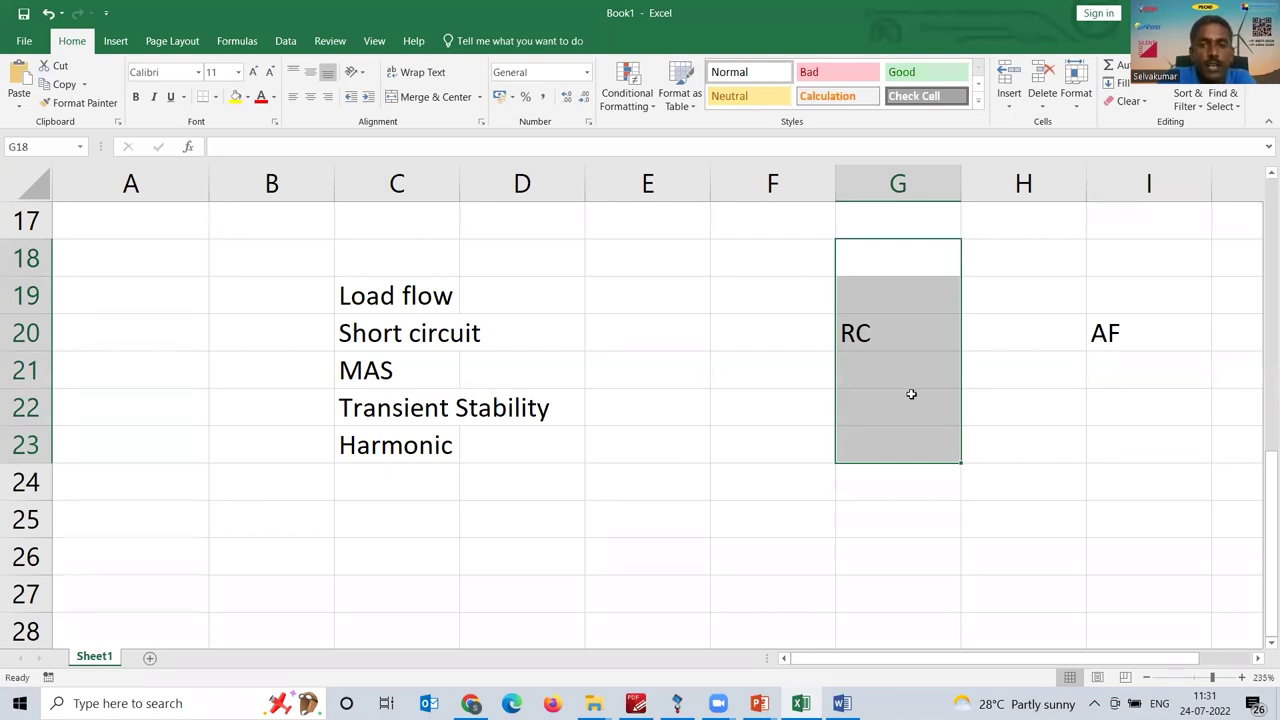
click(893, 358)
drag(414, 286, 396, 434)
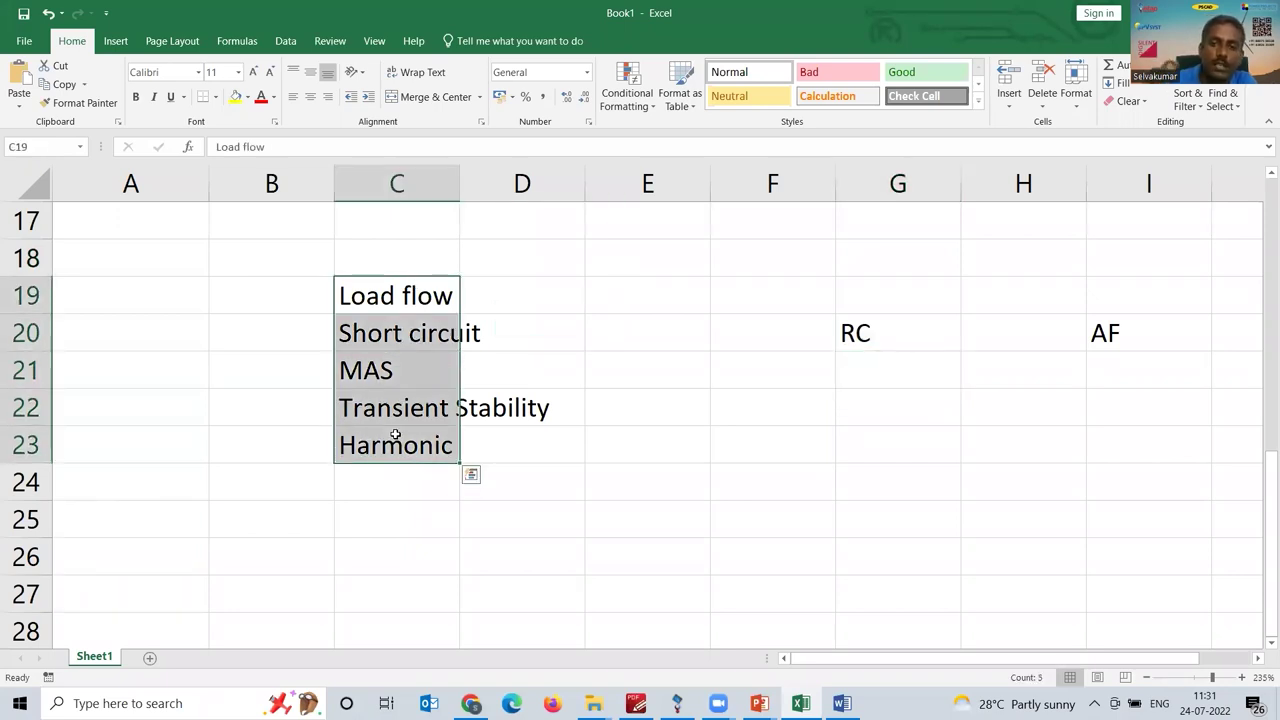
click(823, 334)
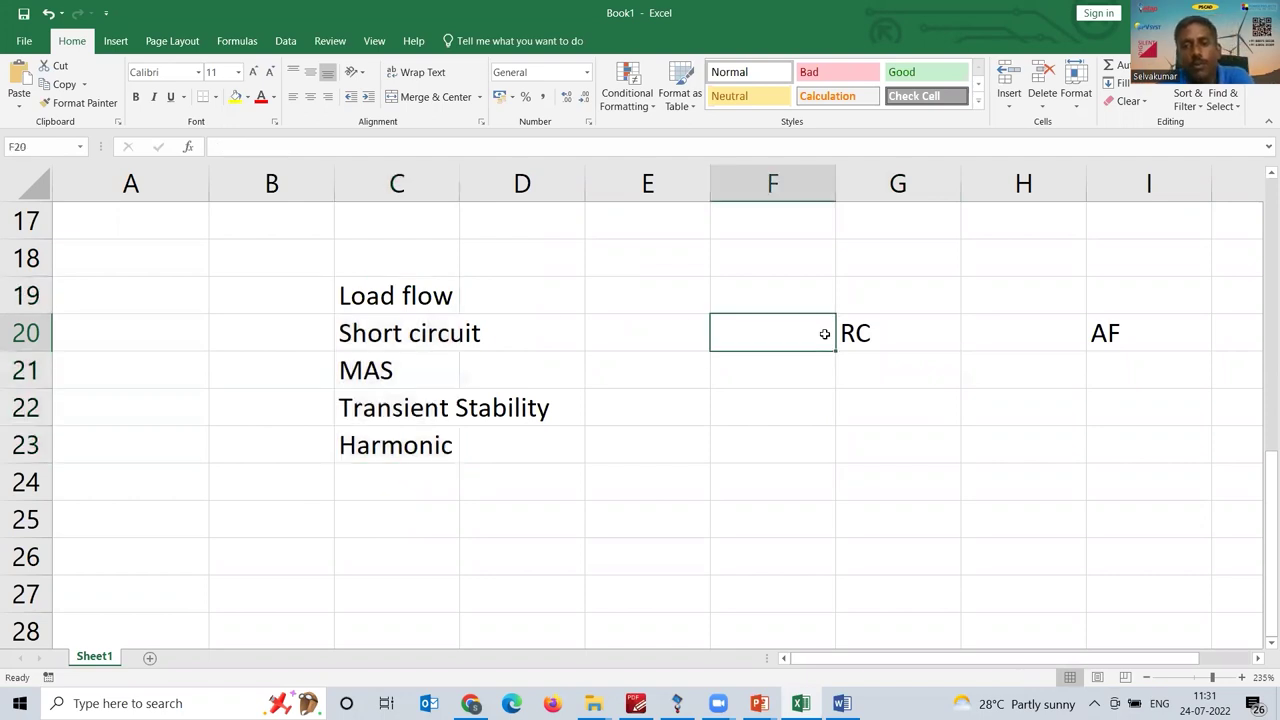
click(856, 333)
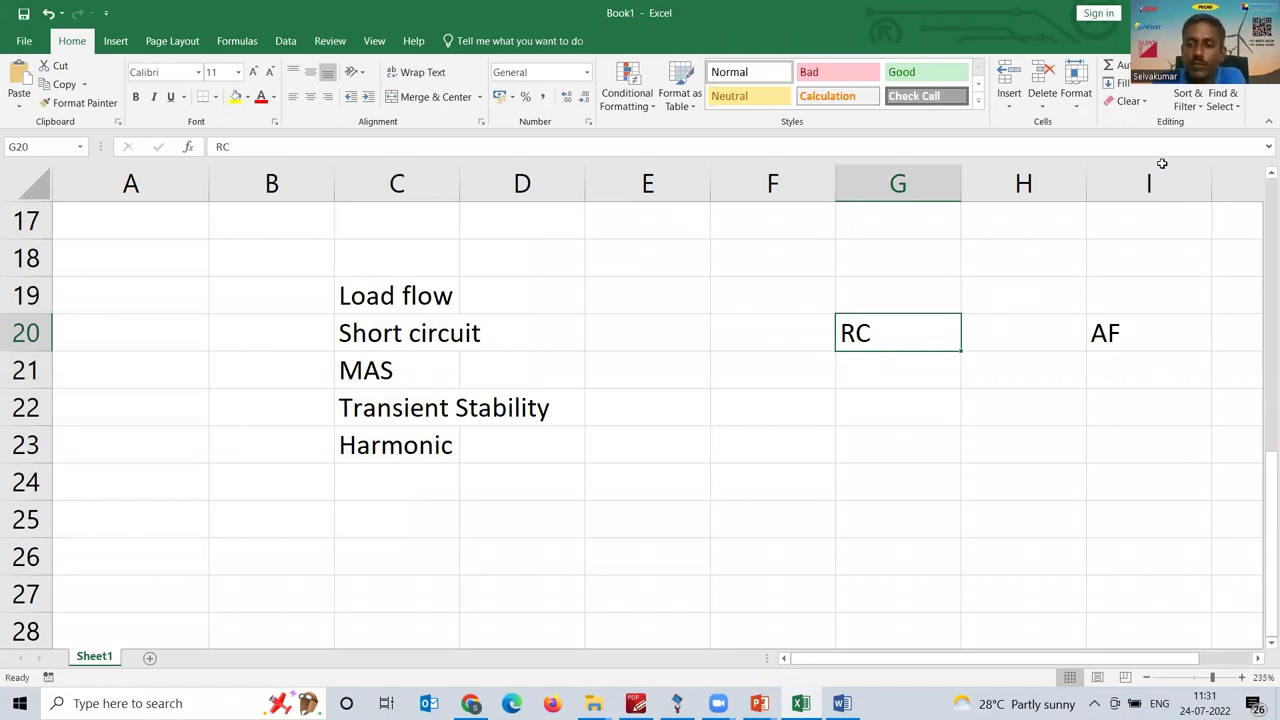
click(1160, 326)
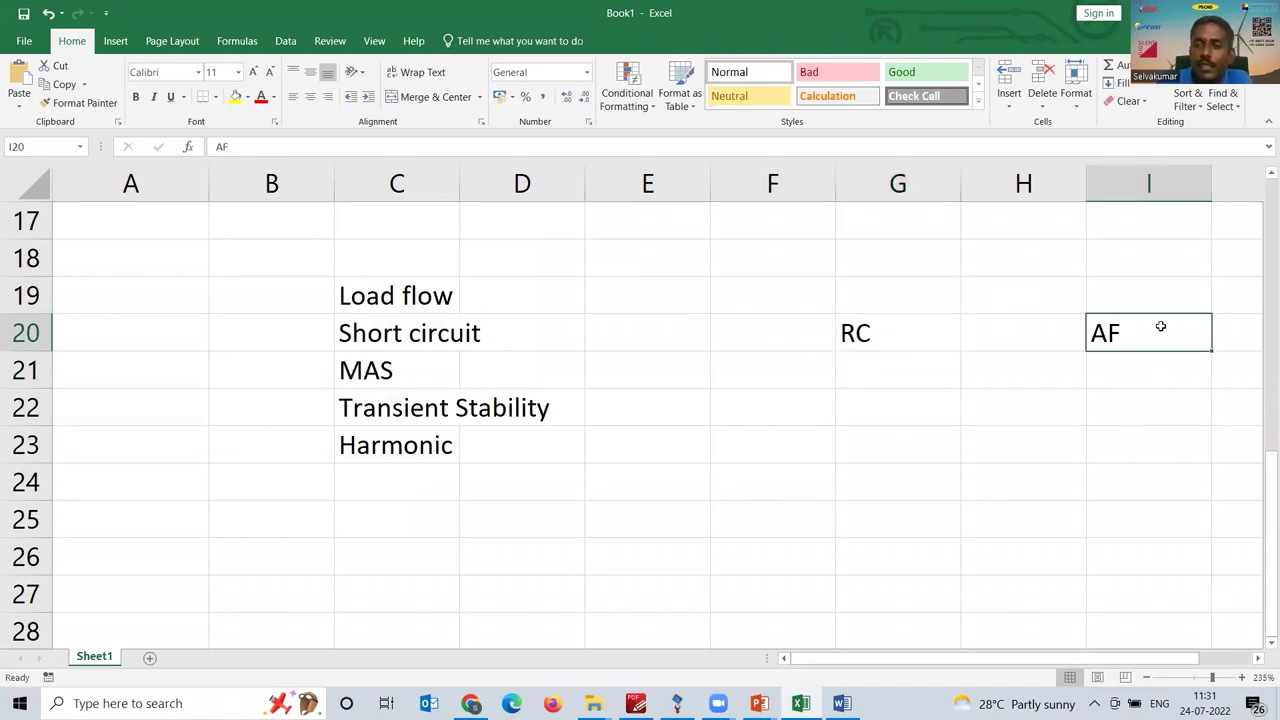
drag(893, 284, 884, 455)
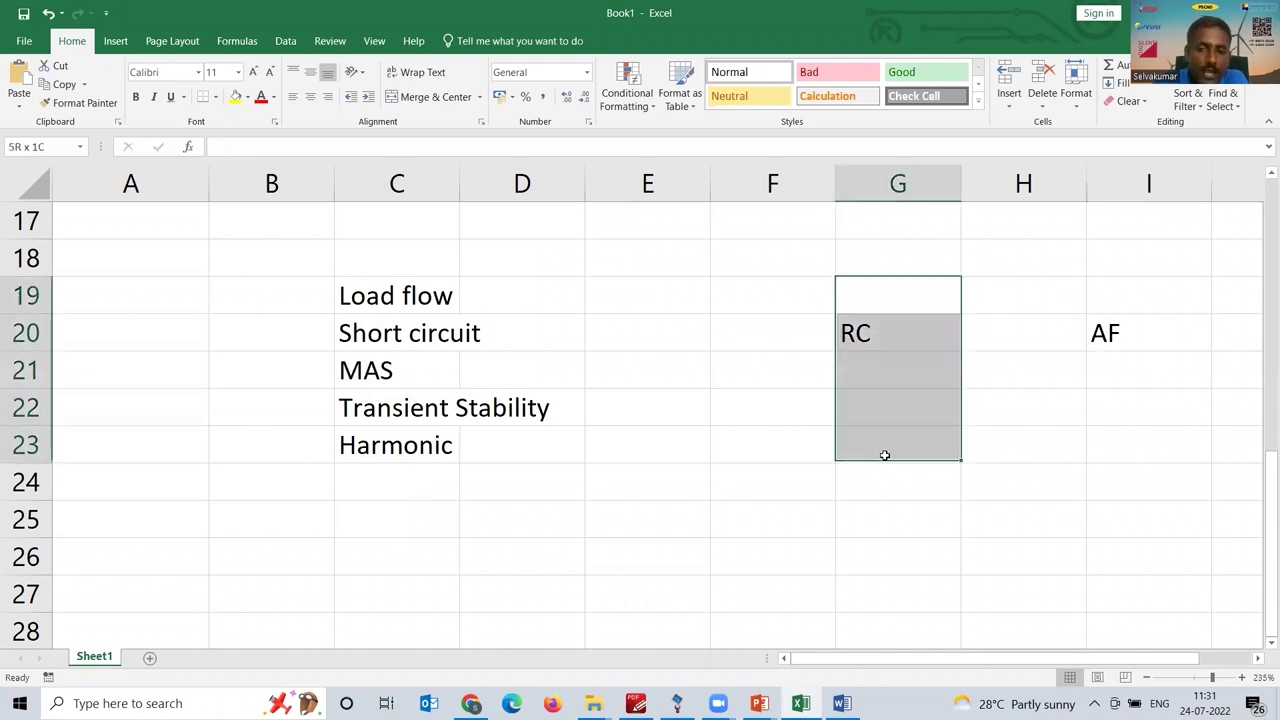
click(1167, 330)
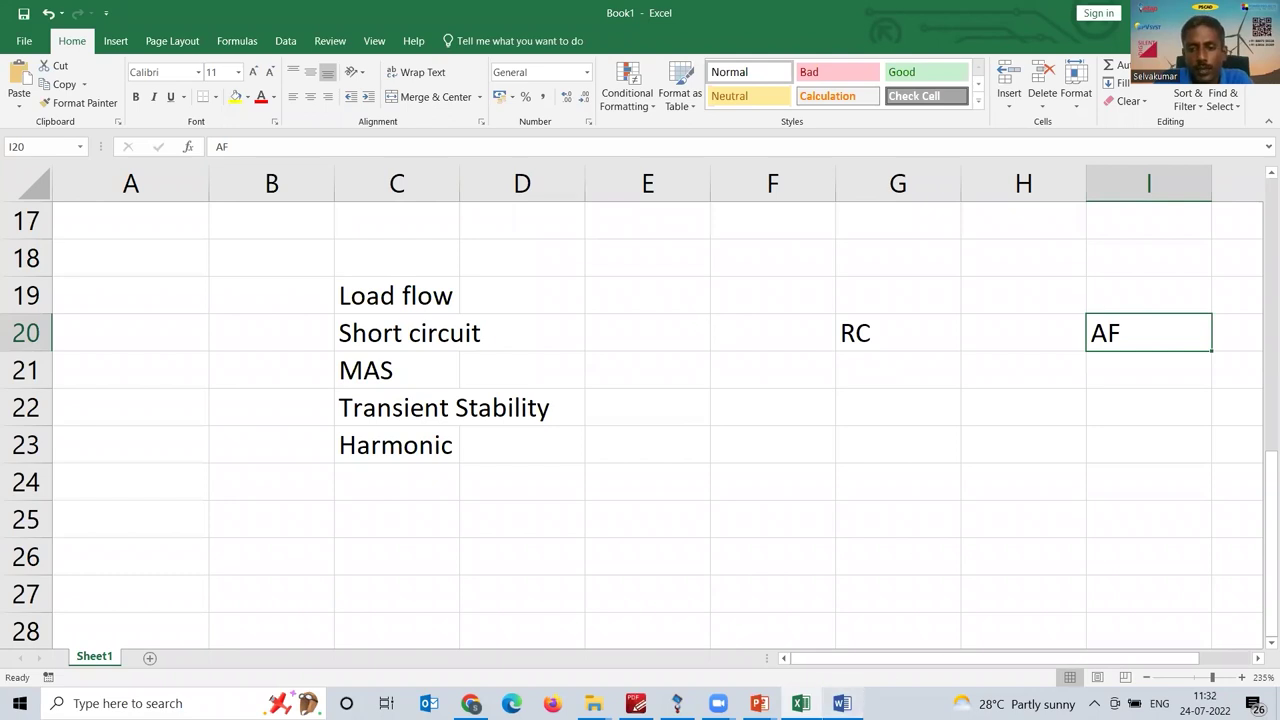
- Switch to the PR-23 course schedule in Word and highlight the topics Introduction to short circuits and Types of faults
click(841, 703)
scroll(594, 512, up, 5)
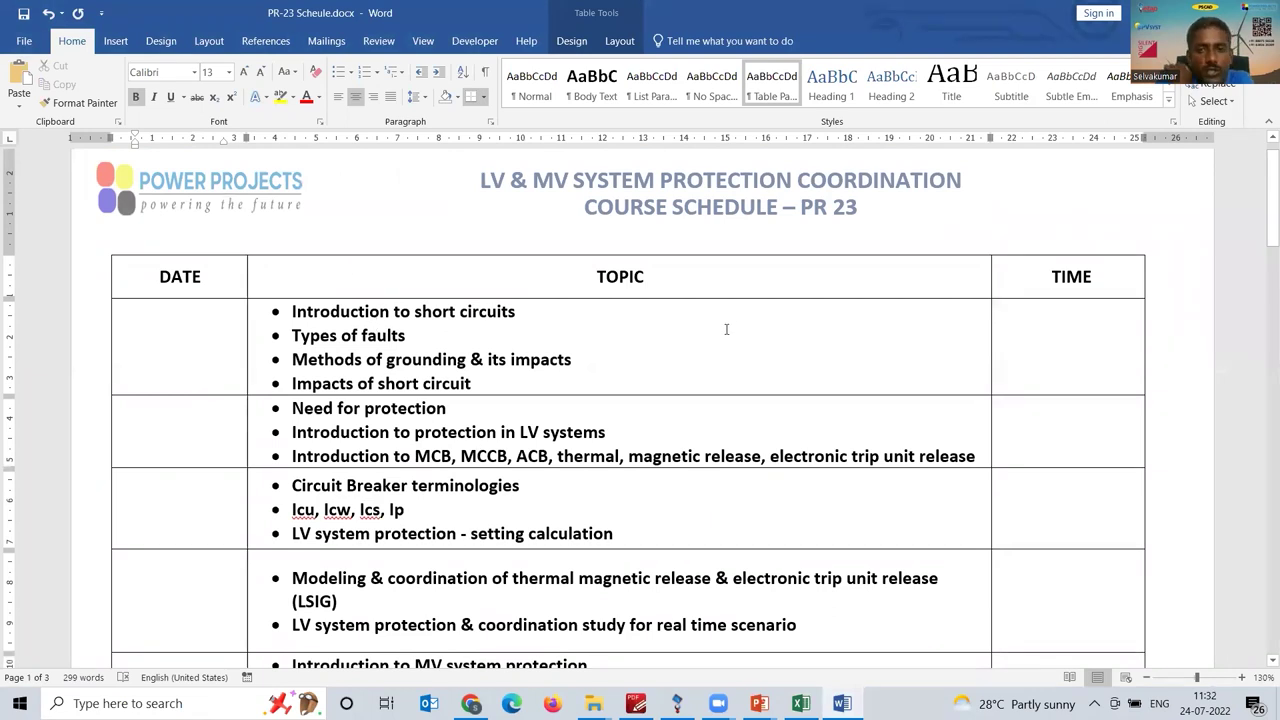
drag(726, 321, 726, 336)
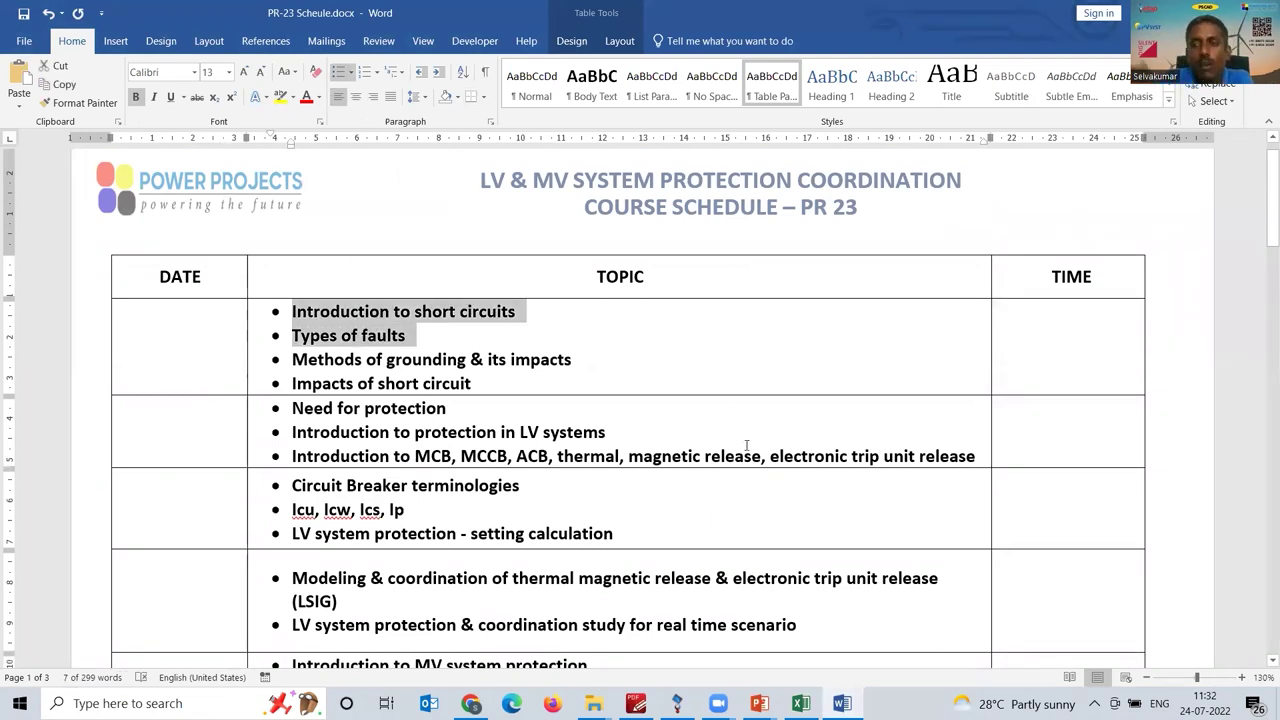